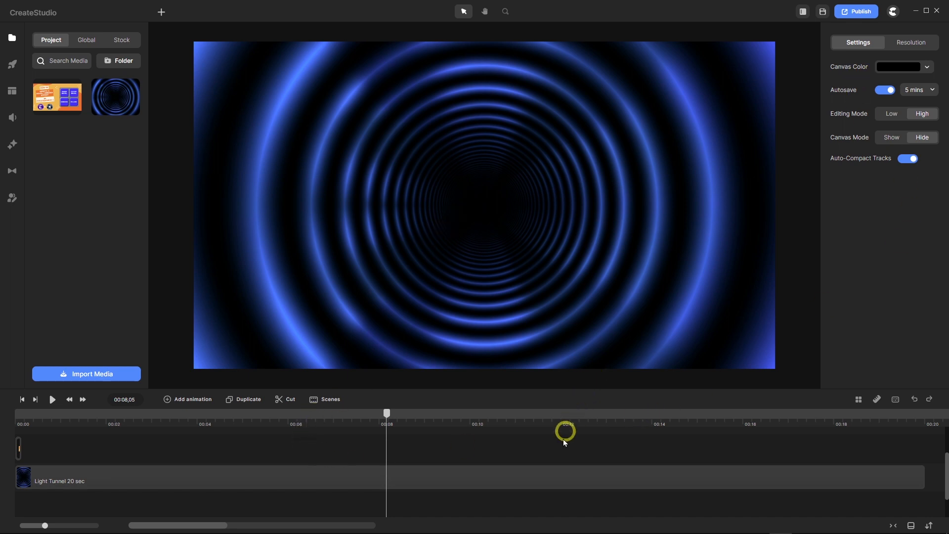
# Set the blend mode of the Light Tunnel 20 sec clip to Screen.
pyautogui.click(548, 475)
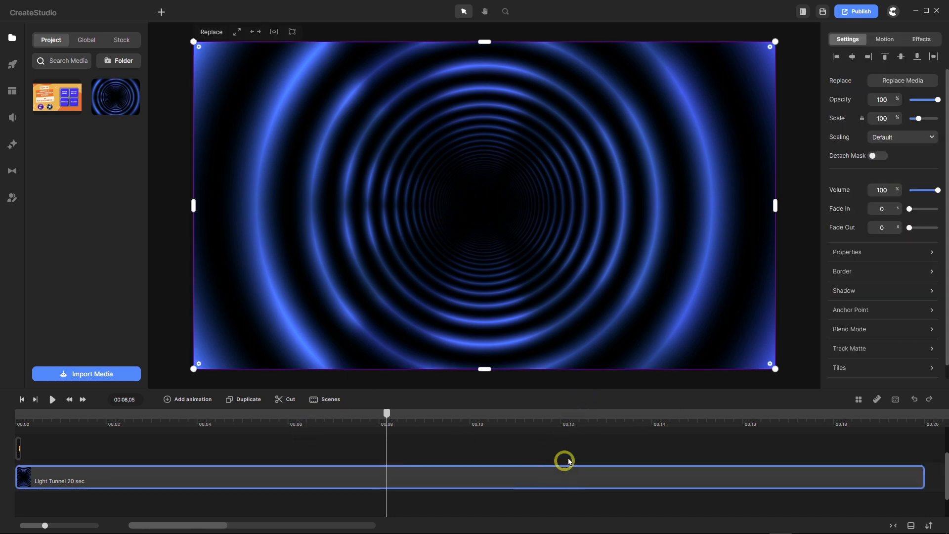
pyautogui.click(932, 330)
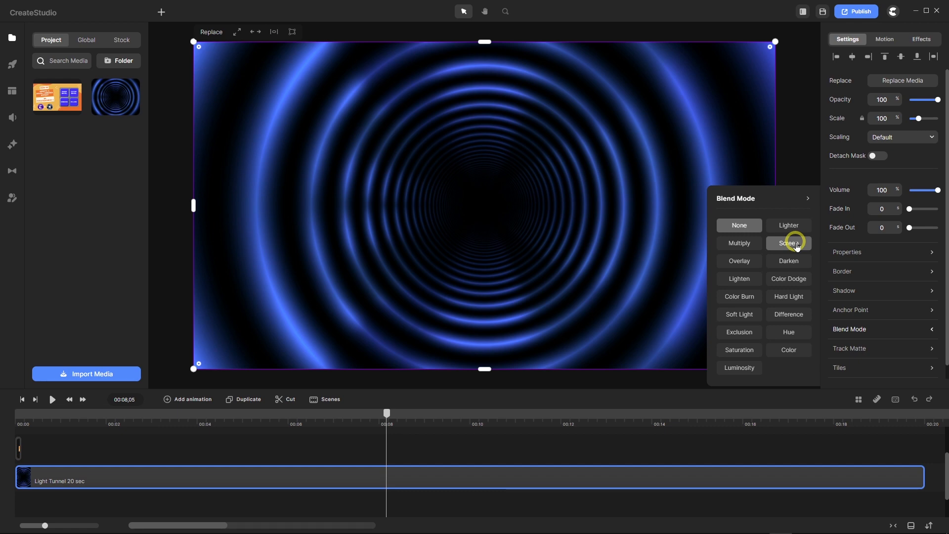
pyautogui.click(797, 245)
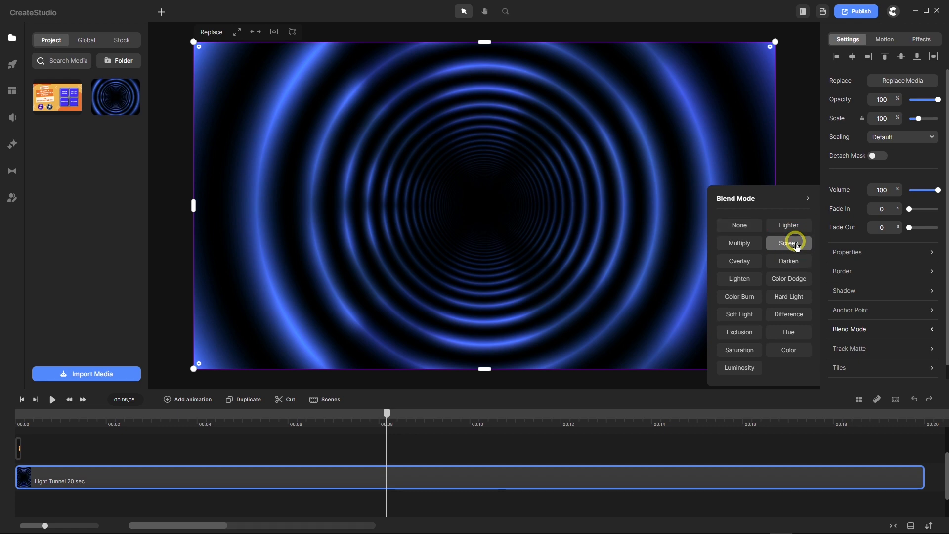
pyautogui.click(507, 503)
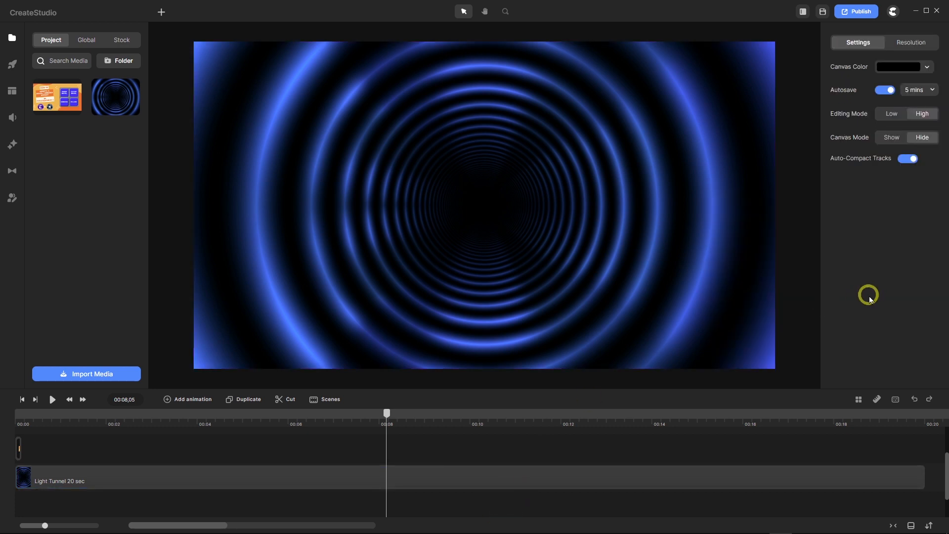
# Try several purple shades for the canvas colour, settling on the dark purple 110026.
pyautogui.click(899, 69)
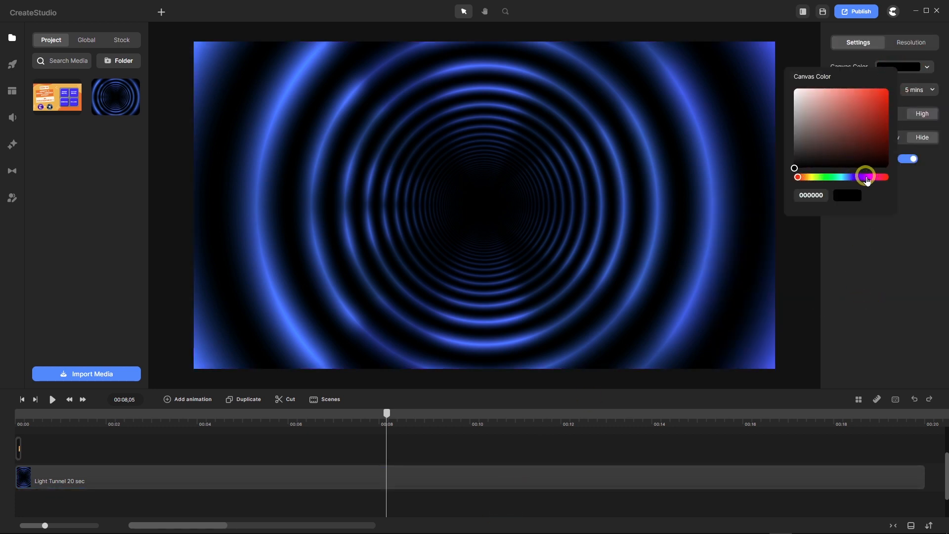
pyautogui.click(865, 178)
pyautogui.click(884, 145)
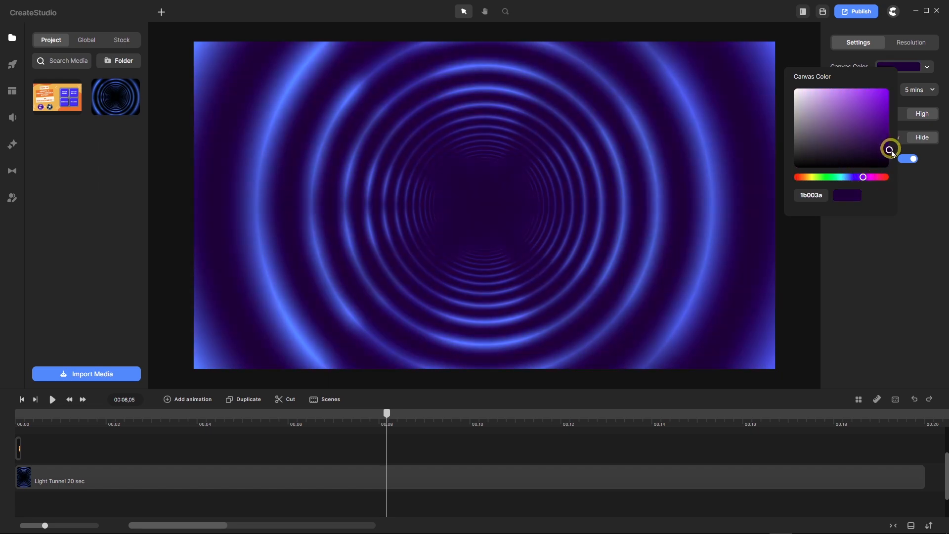
pyautogui.click(887, 116)
pyautogui.click(888, 143)
pyautogui.click(874, 106)
pyautogui.click(883, 124)
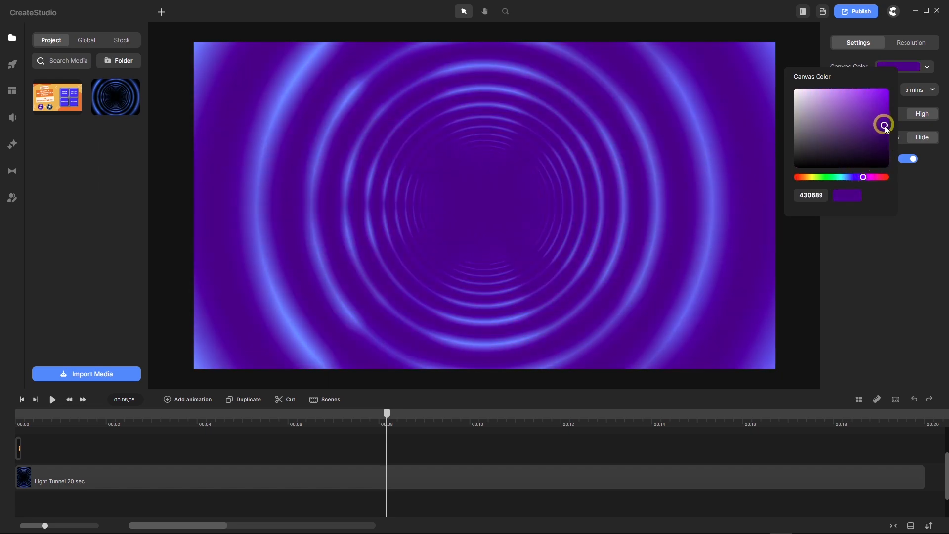
pyautogui.click(866, 103)
pyautogui.moveTo(866, 105); pyautogui.dragTo(897, 160)
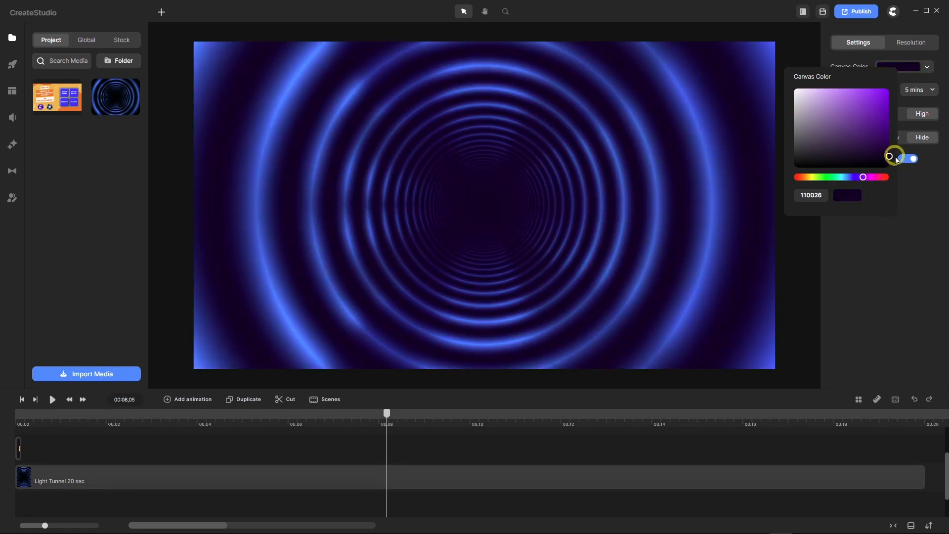
# Apply the Hue Rotation effect to the Light Tunnel clip, try its rotation setting and switch the effect off.
pyautogui.click(461, 477)
pyautogui.click(322, 487)
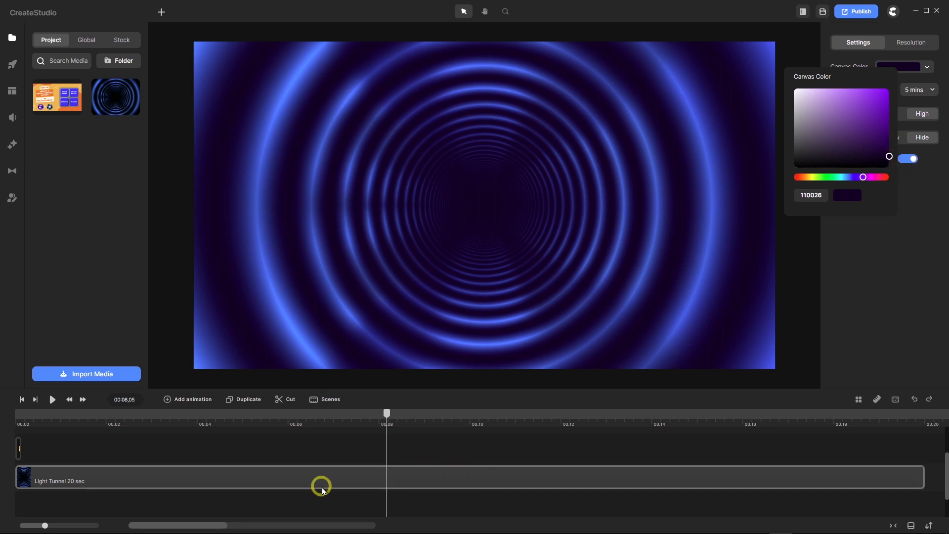
pyautogui.click(323, 479)
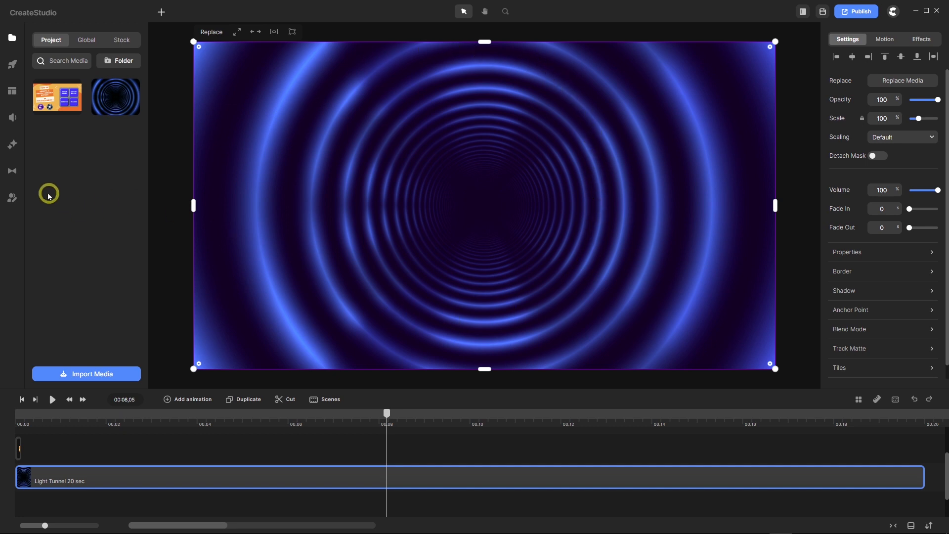
pyautogui.click(12, 148)
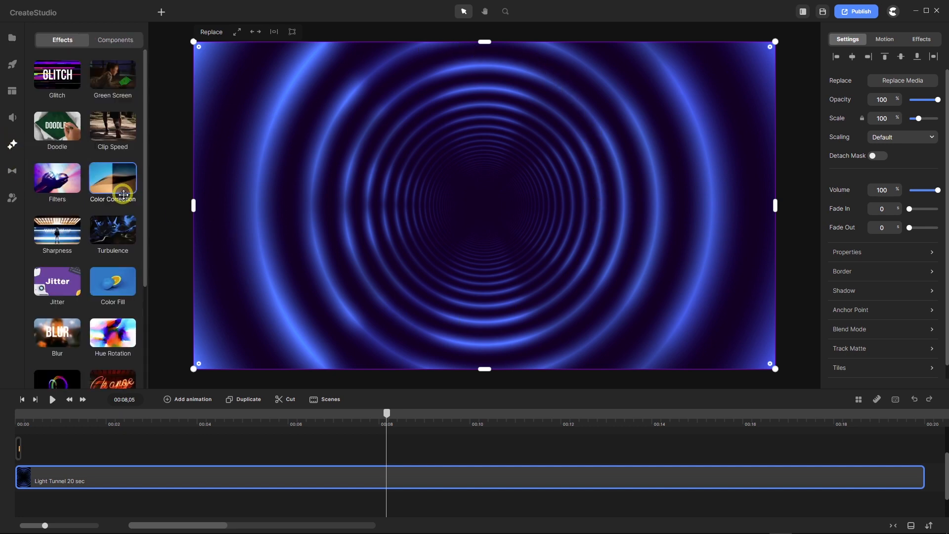
pyautogui.scroll(-5, 124, 194)
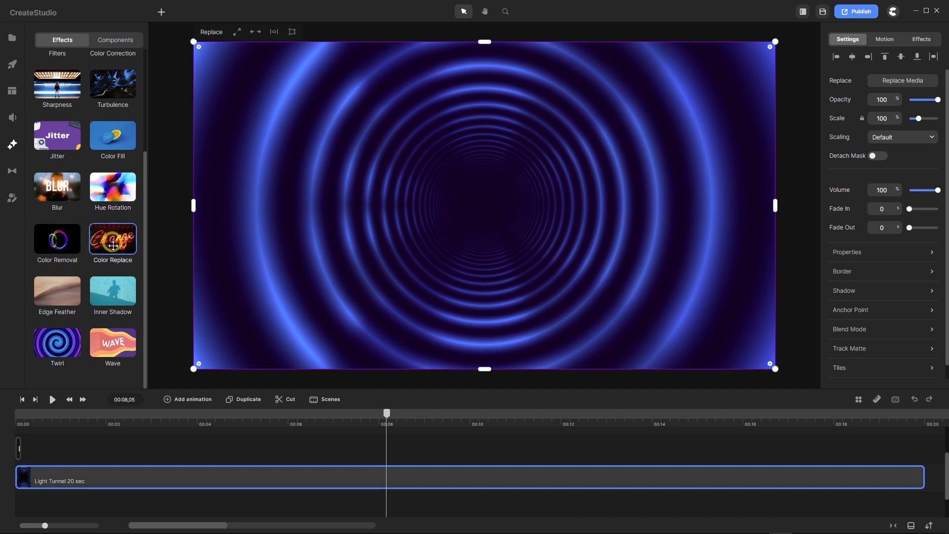
pyautogui.moveTo(111, 187); pyautogui.dragTo(134, 455)
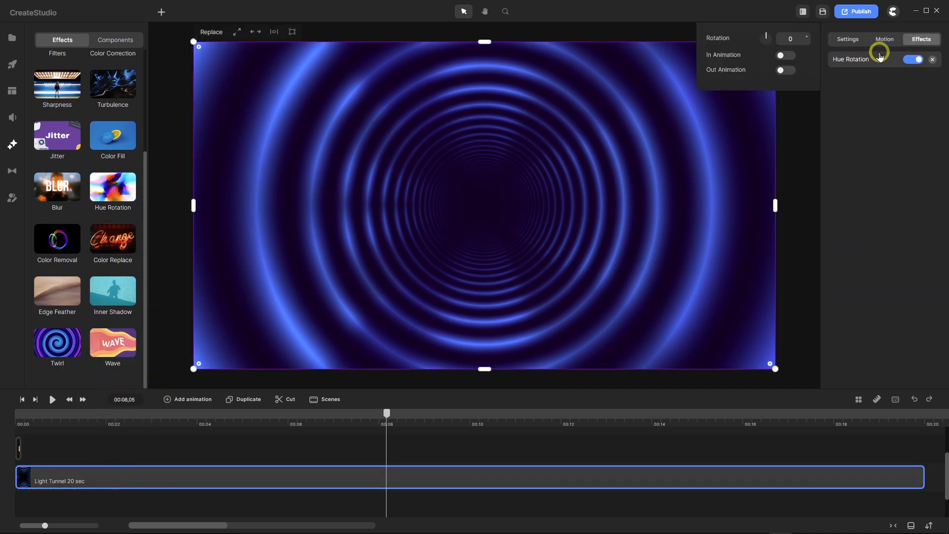
pyautogui.moveTo(808, 39); pyautogui.dragTo(910, 60)
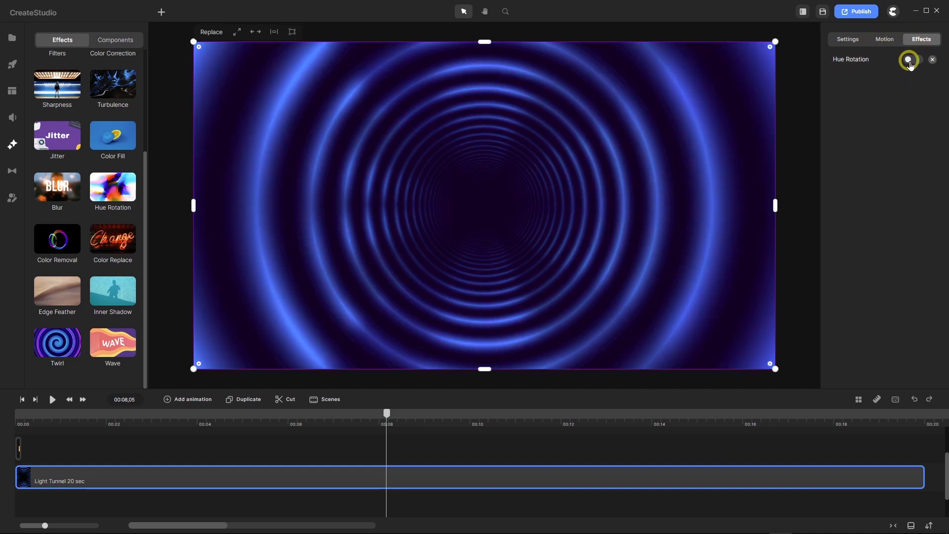
# Apply Color Correction to the Light Tunnel clip with 46% saturation, 8% gamma and -4% contrast.
pyautogui.scroll(2, 126, 113)
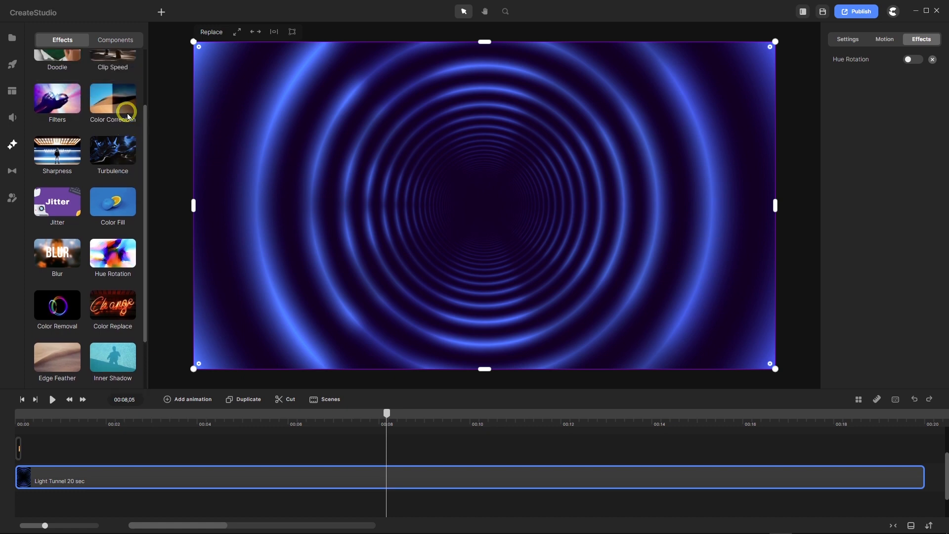
pyautogui.scroll(1, 128, 115)
pyautogui.moveTo(113, 131); pyautogui.dragTo(114, 461)
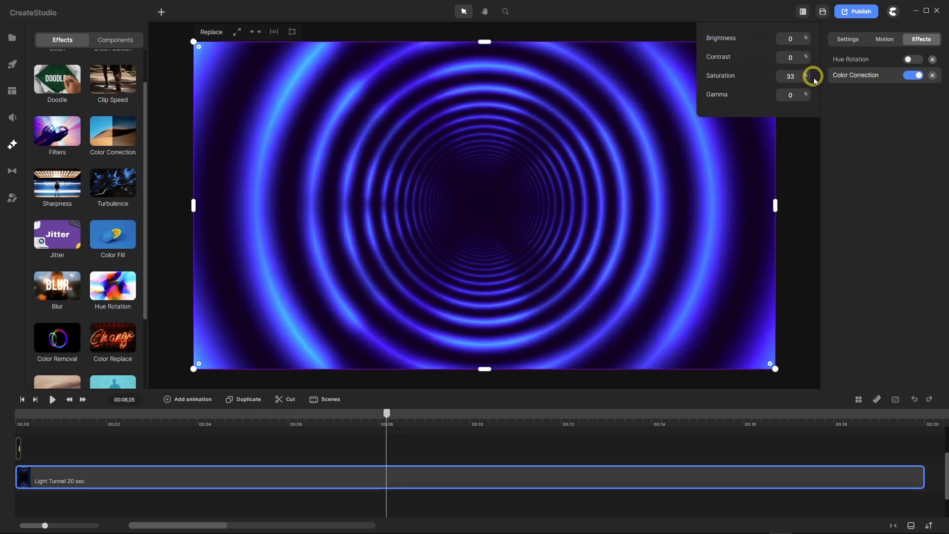
pyautogui.moveTo(817, 80); pyautogui.dragTo(817, 81)
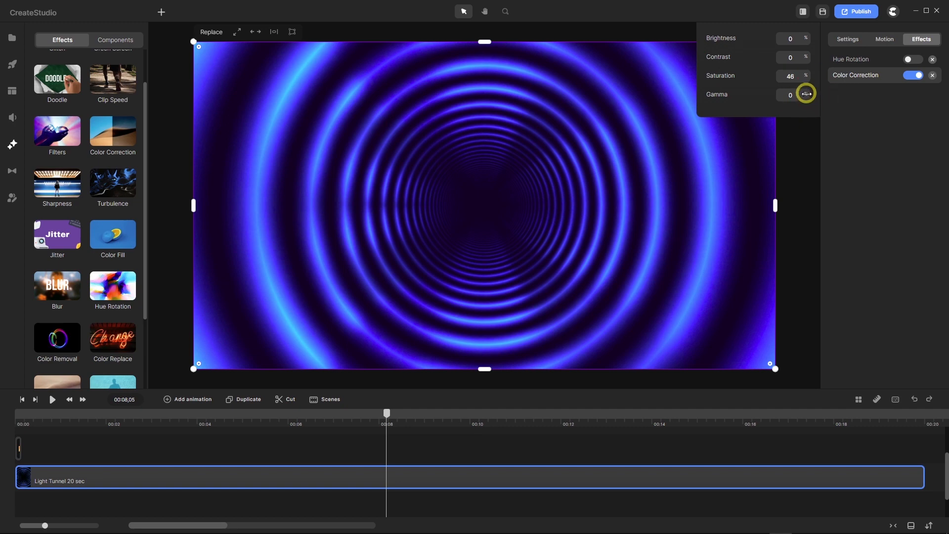
pyautogui.moveTo(806, 93); pyautogui.dragTo(809, 94)
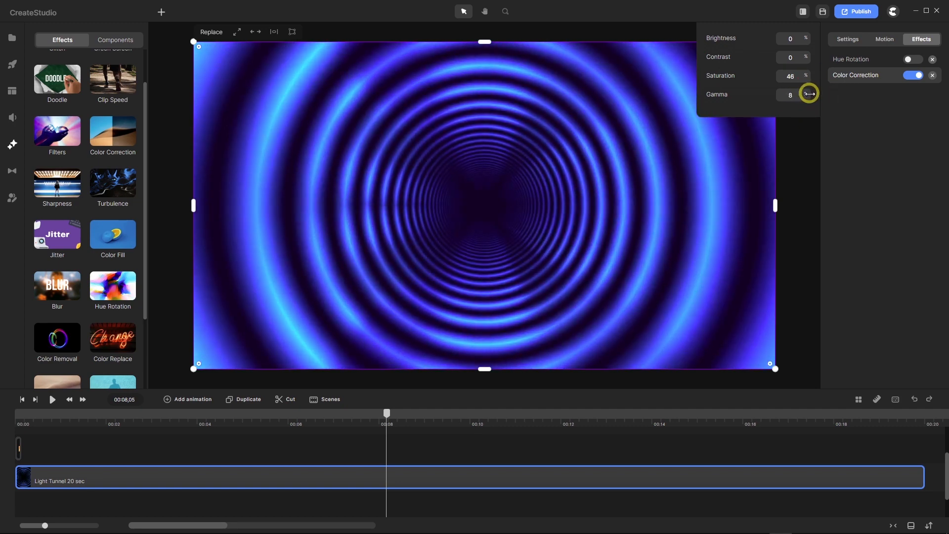
pyautogui.moveTo(800, 58); pyautogui.dragTo(801, 57)
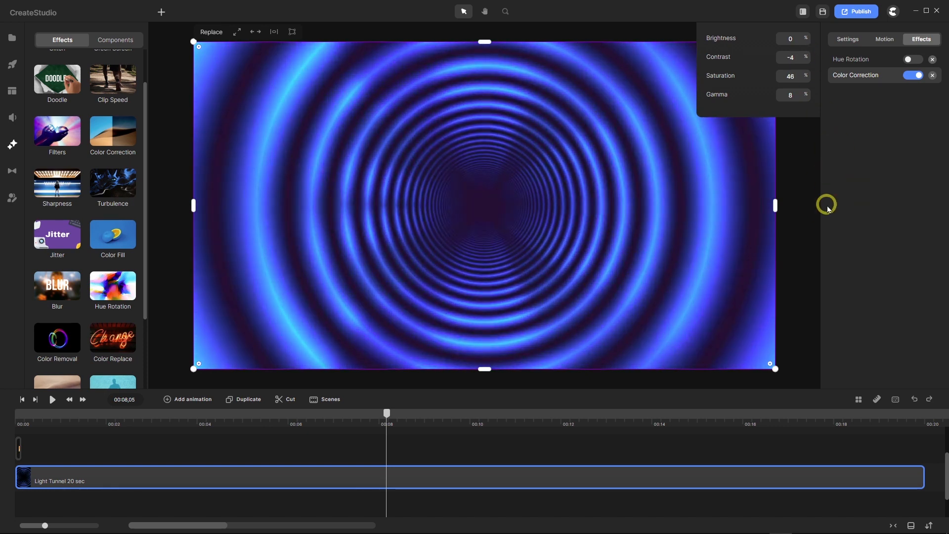
pyautogui.click(854, 198)
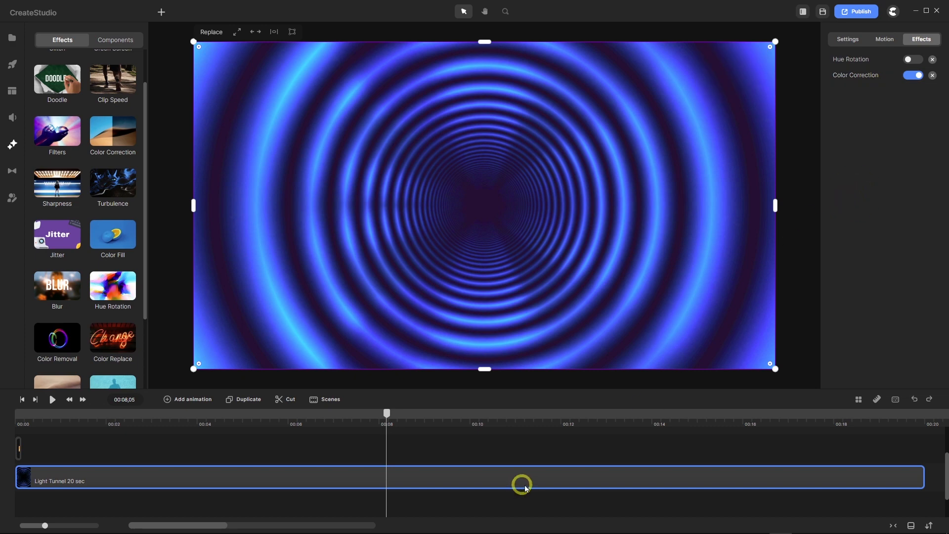
# Delete both clips from the timeline and change the canvas resolution to Square, 1080 x 1080.
pyautogui.moveTo(424, 446); pyautogui.dragTo(28, 504)
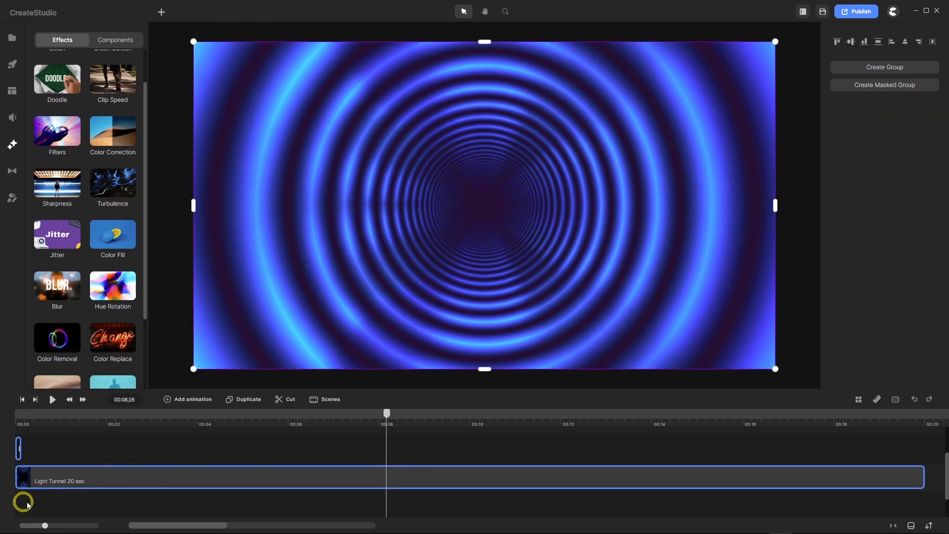
pyautogui.press('Delete')
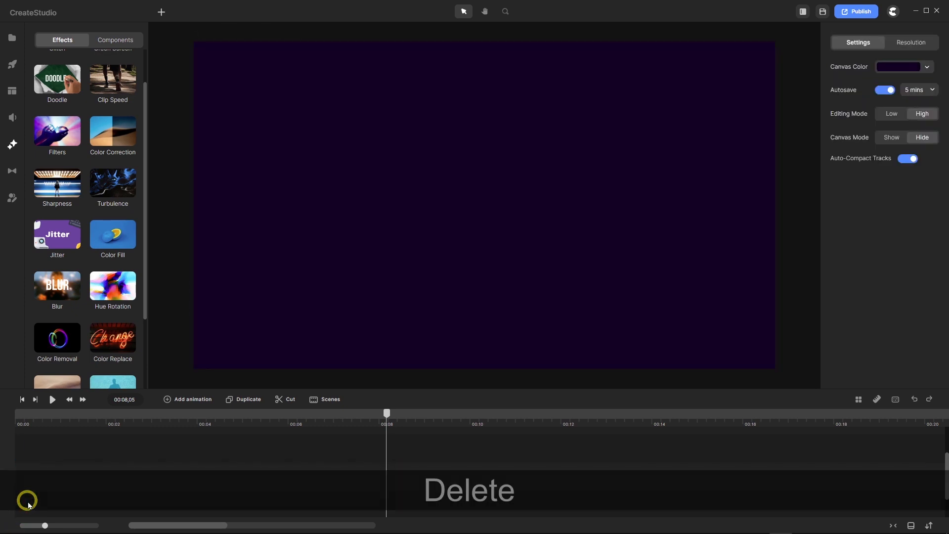
pyautogui.click(911, 45)
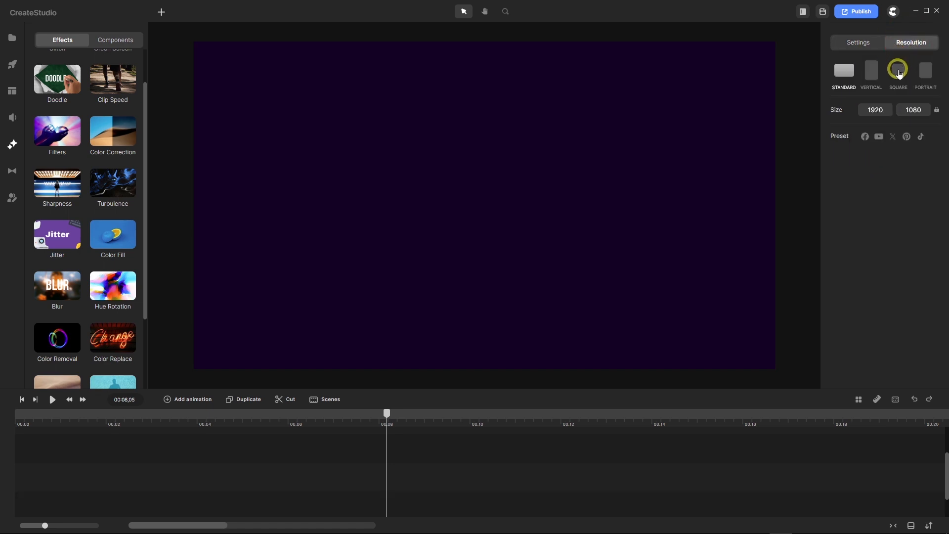
pyautogui.click(898, 72)
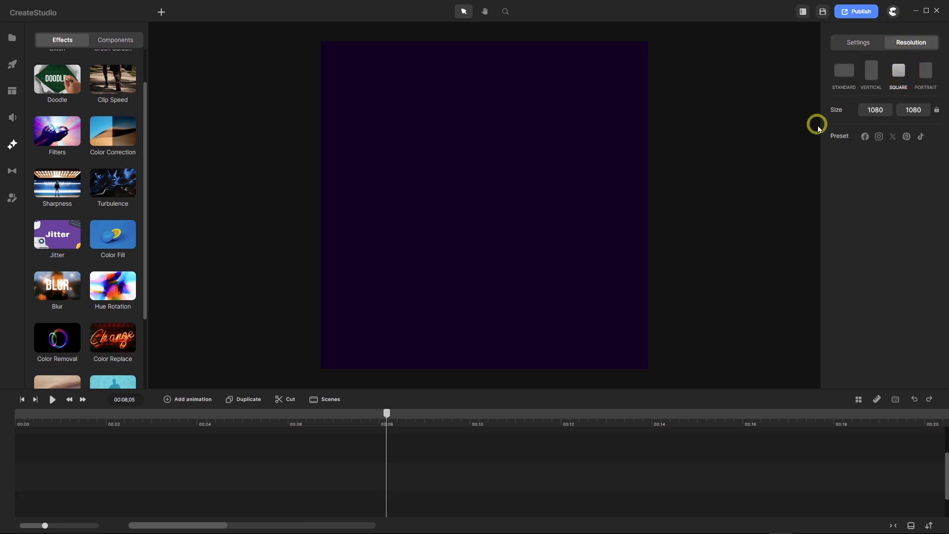
# Set the canvas colour to the mid-grey 808080.
pyautogui.click(855, 42)
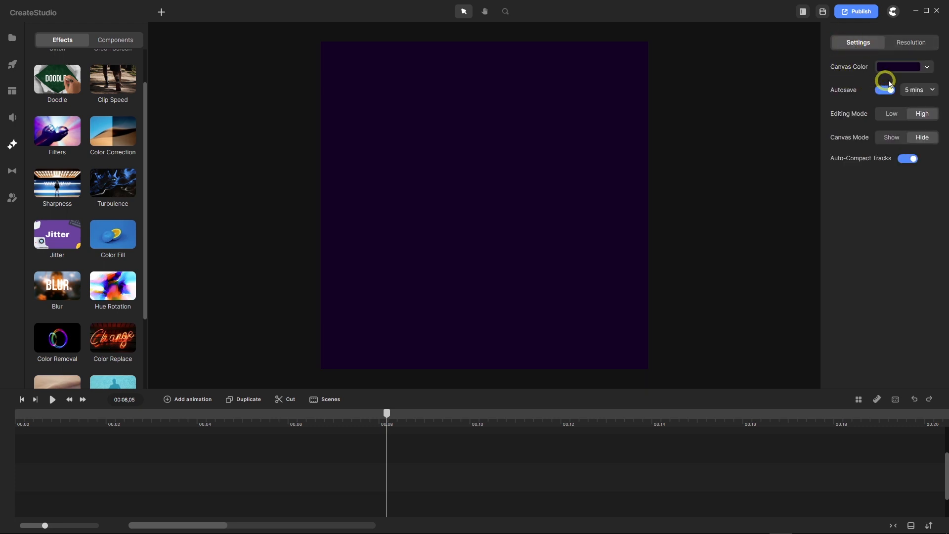
pyautogui.click(896, 68)
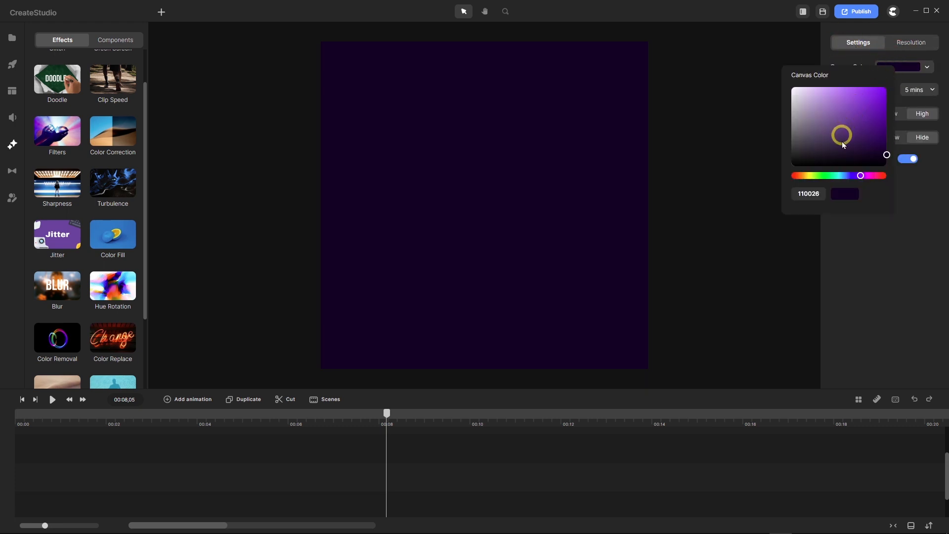
pyautogui.click(821, 197)
pyautogui.moveTo(822, 193); pyautogui.dragTo(761, 211)
pyautogui.write('808080')
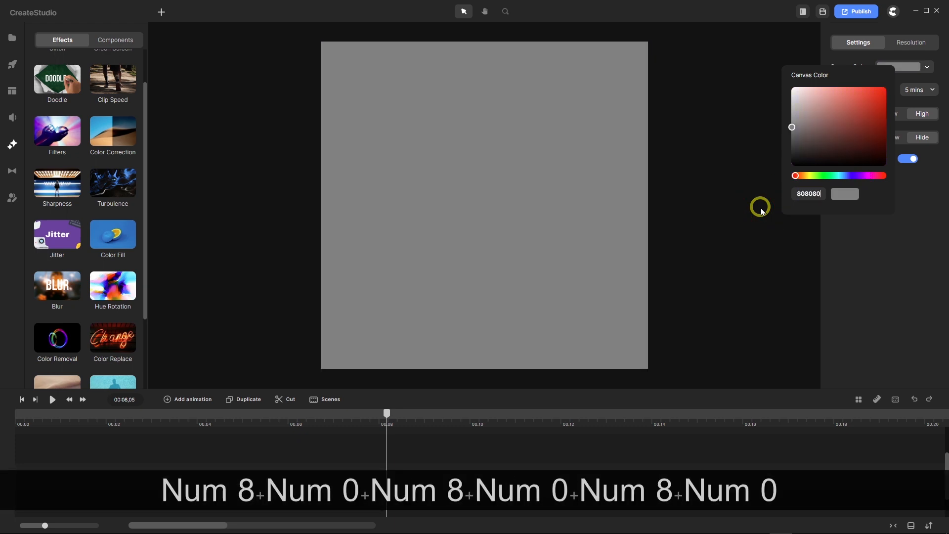
pyautogui.click(865, 252)
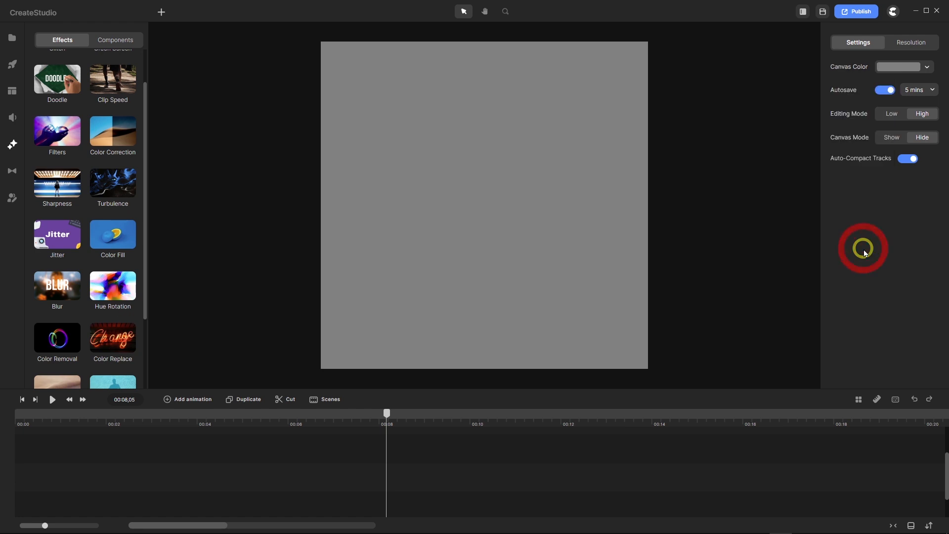
# Add a square shape at the start of the timeline and set its scale to 40%.
pyautogui.click(22, 399)
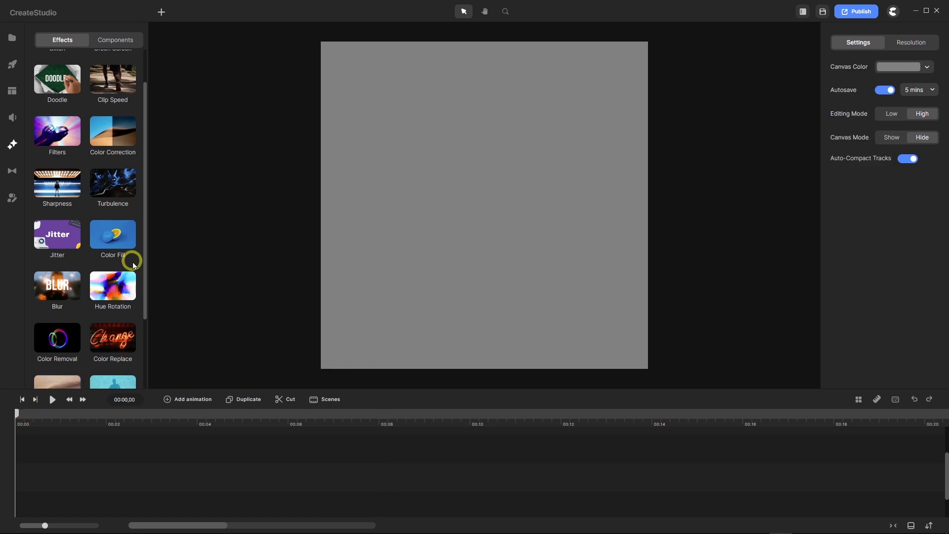
pyautogui.click(162, 12)
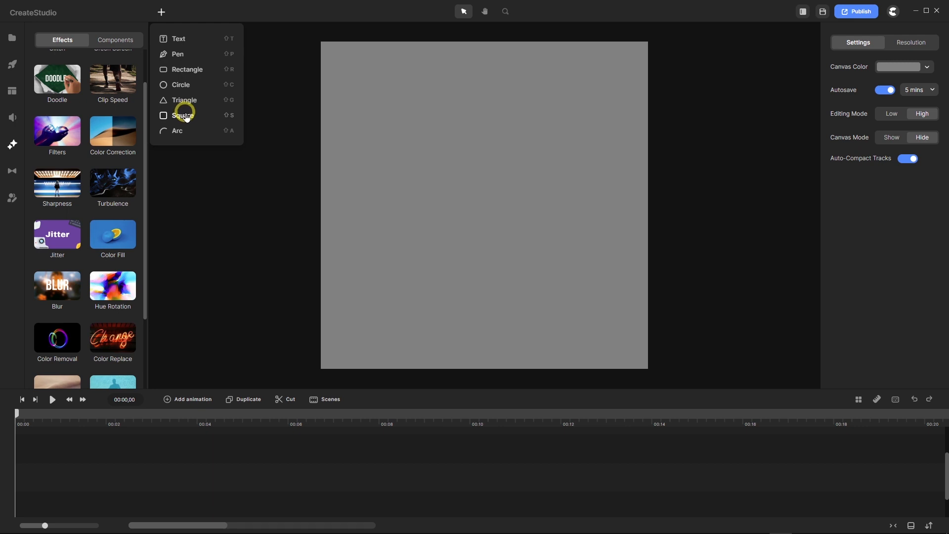
pyautogui.click(183, 115)
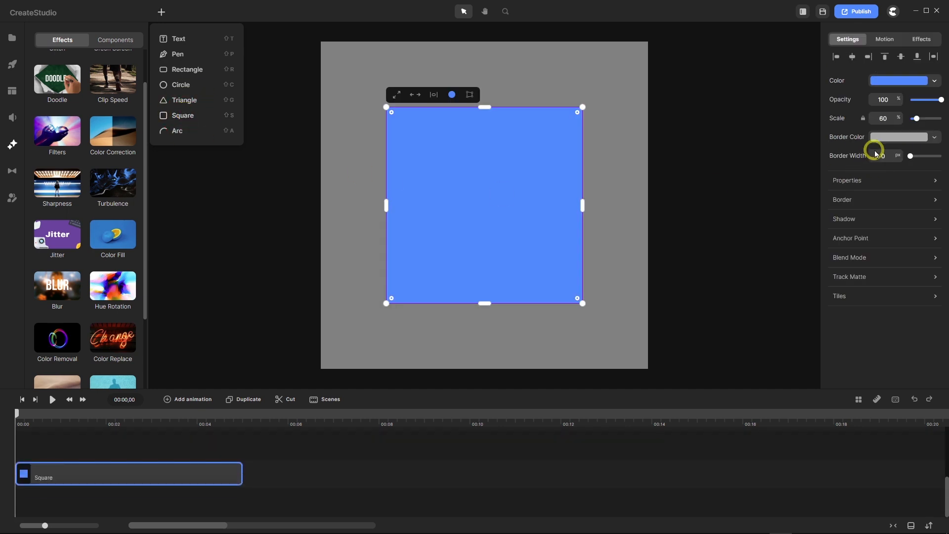
pyautogui.moveTo(889, 120); pyautogui.dragTo(861, 123)
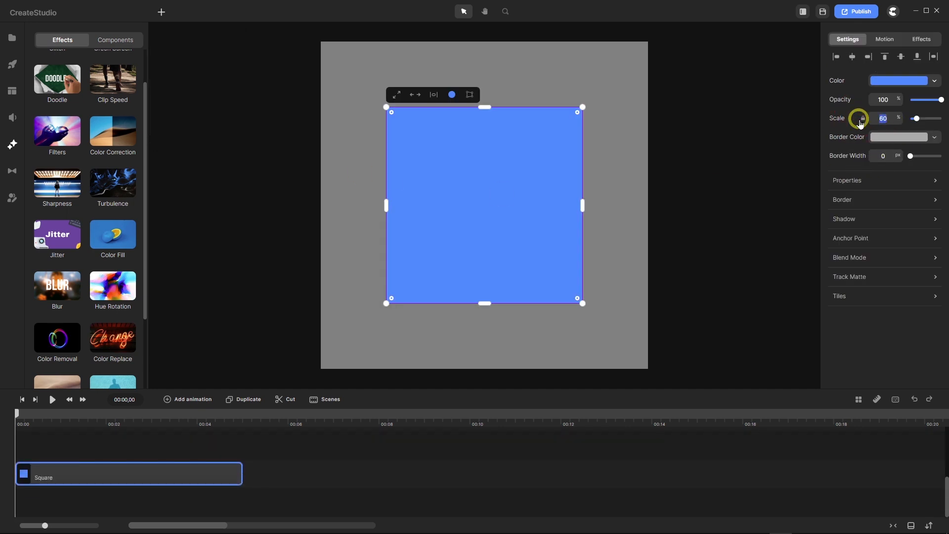
pyautogui.write('40')
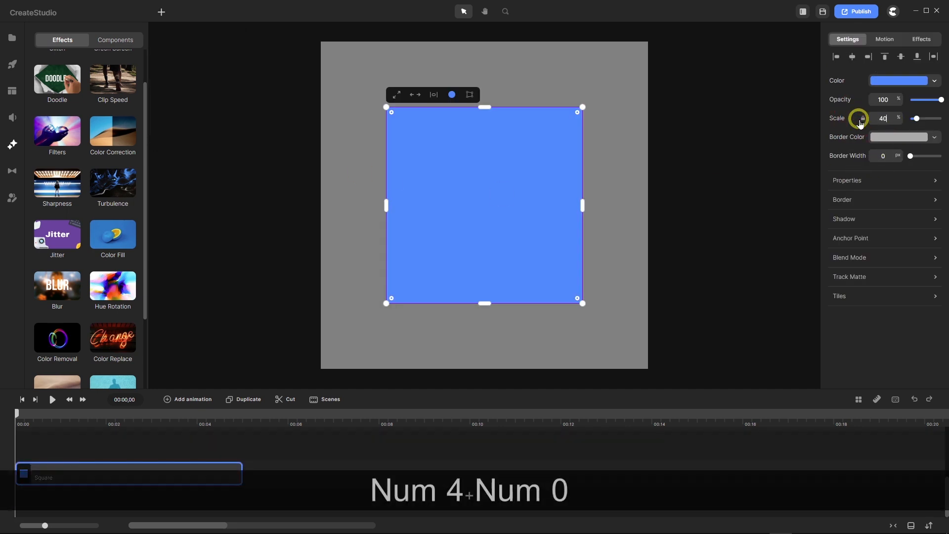
pyautogui.press('Return')
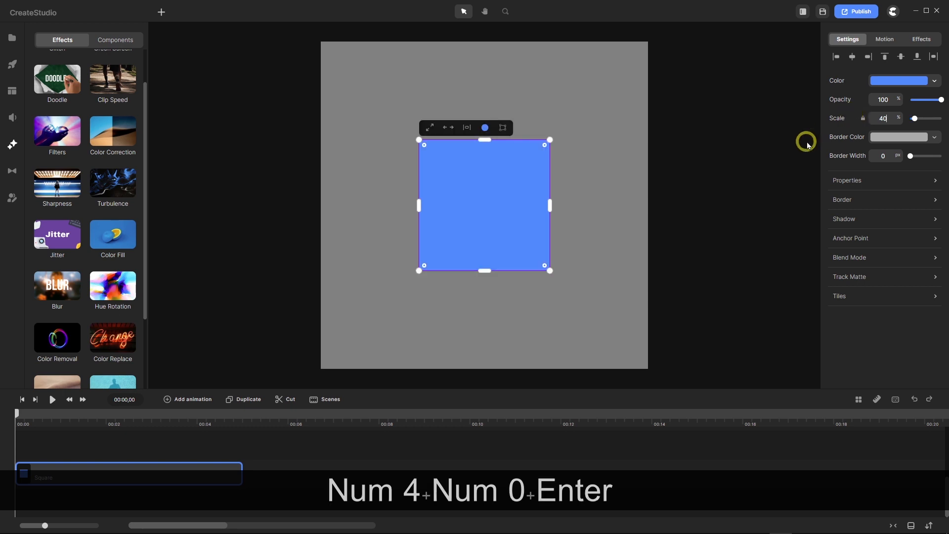
pyautogui.scroll(3, 422, 146)
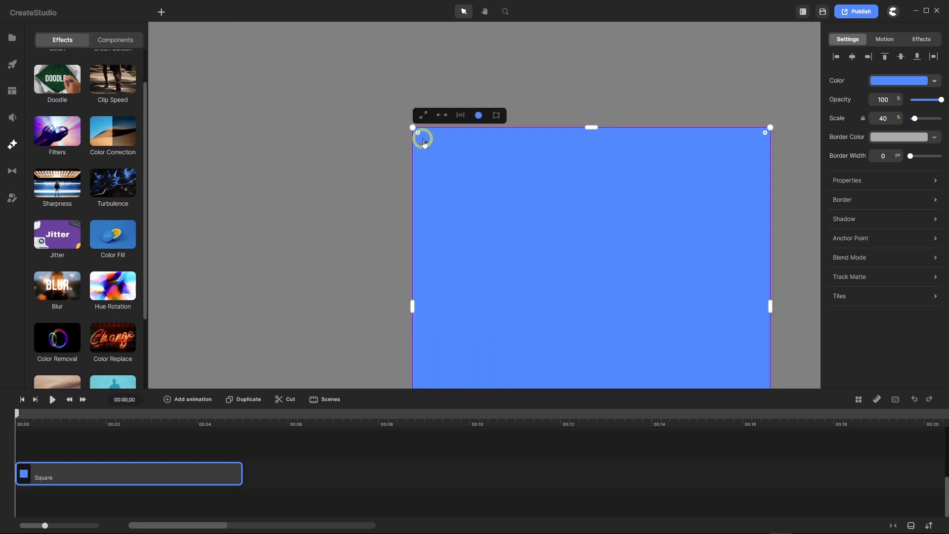
# Round the corners of the blue square slightly.
pyautogui.moveTo(419, 133); pyautogui.dragTo(439, 157)
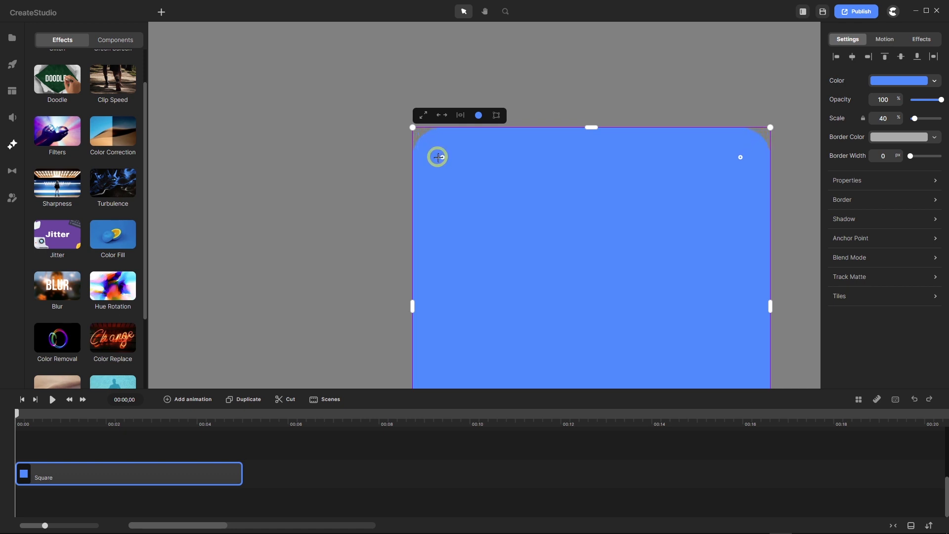
pyautogui.scroll(-2, 437, 185)
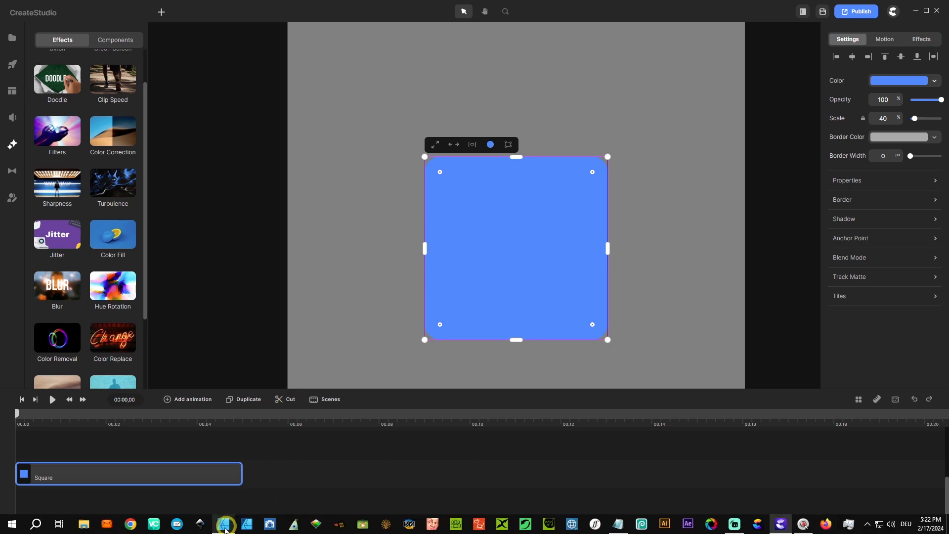
# Switch to Affinity Designer and examine the Bevel / Emboss layer effect settings of the rounded rectangle.
pyautogui.click(223, 527)
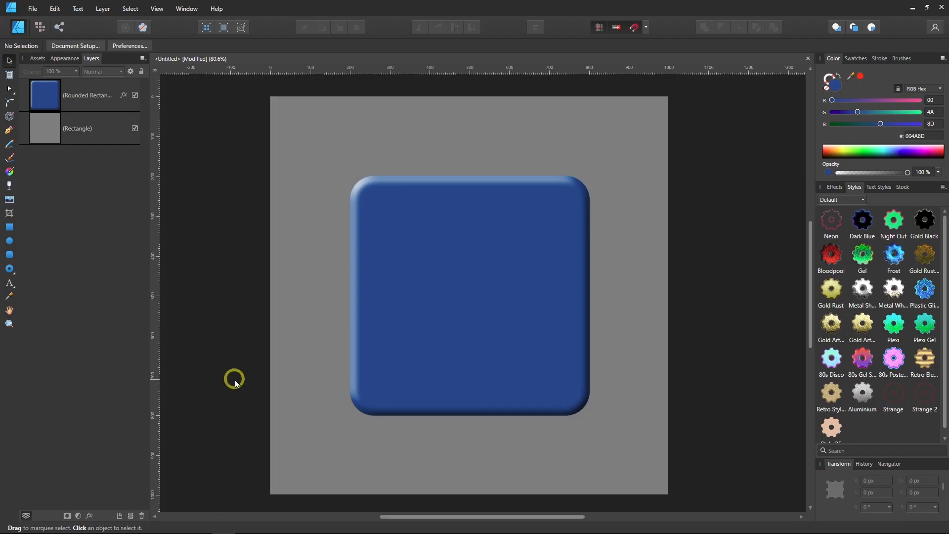
pyautogui.click(123, 95)
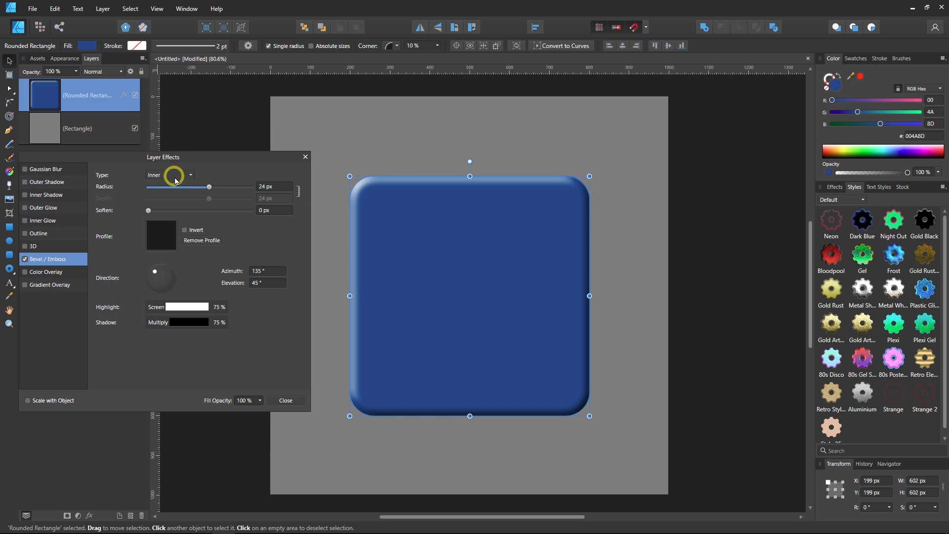
pyautogui.click(287, 400)
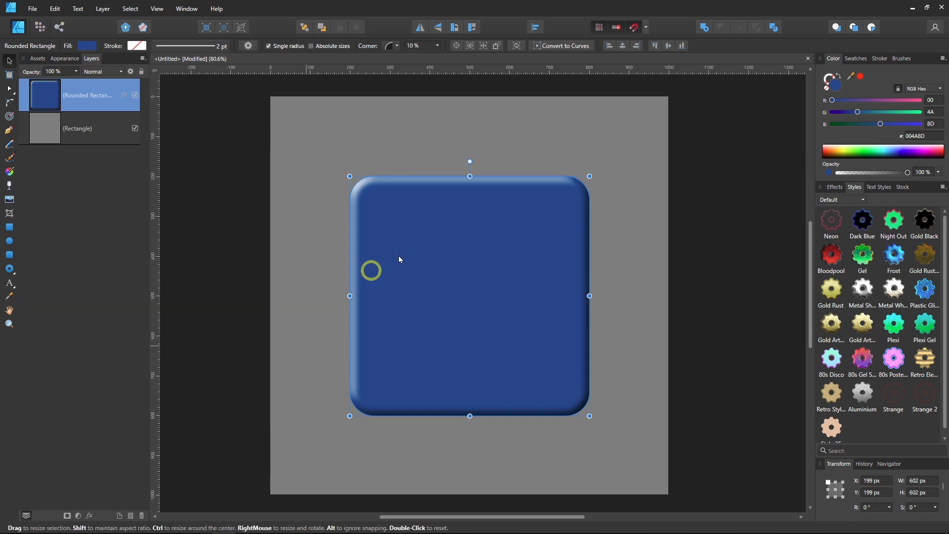
# Copy the hex code 004A8D from the rounded rectangle's fill colour.
pyautogui.doubleClick(836, 84)
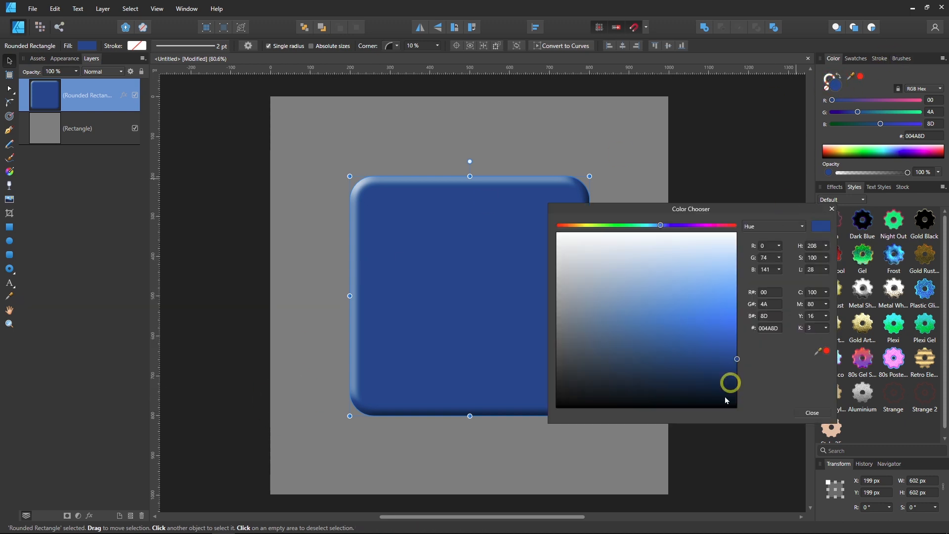
pyautogui.doubleClick(775, 327)
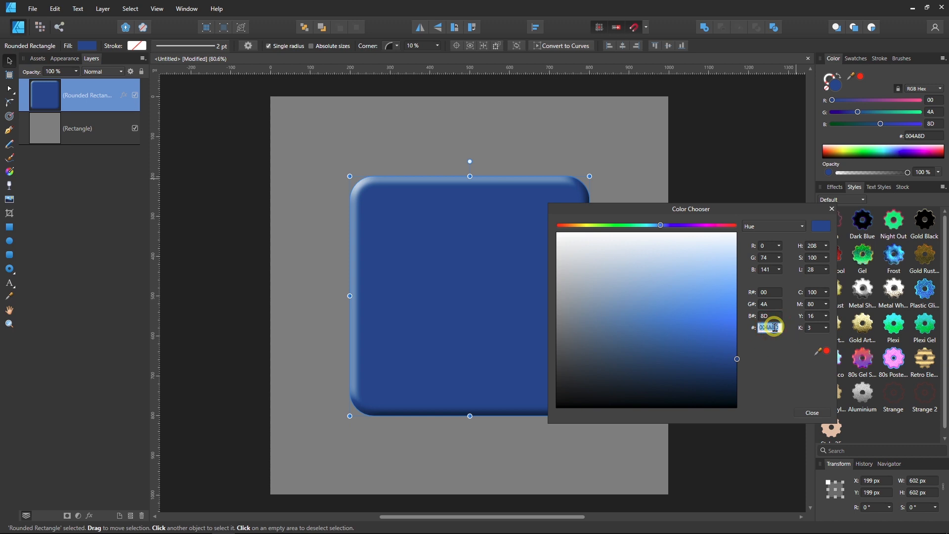
pyautogui.hotkey('ctrl', 'c')
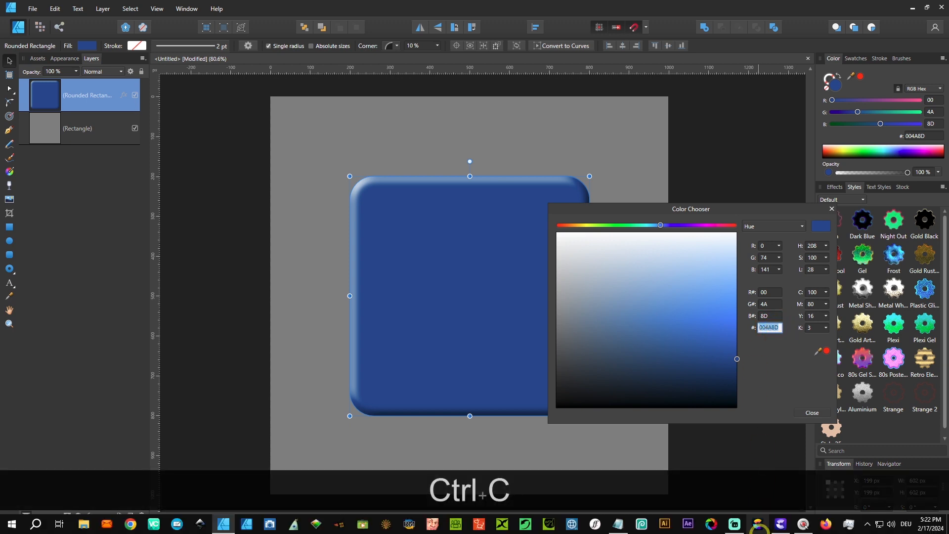
# Switch to CreateStudio and set the square's fill colour to the copied 004A8D.
pyautogui.click(782, 525)
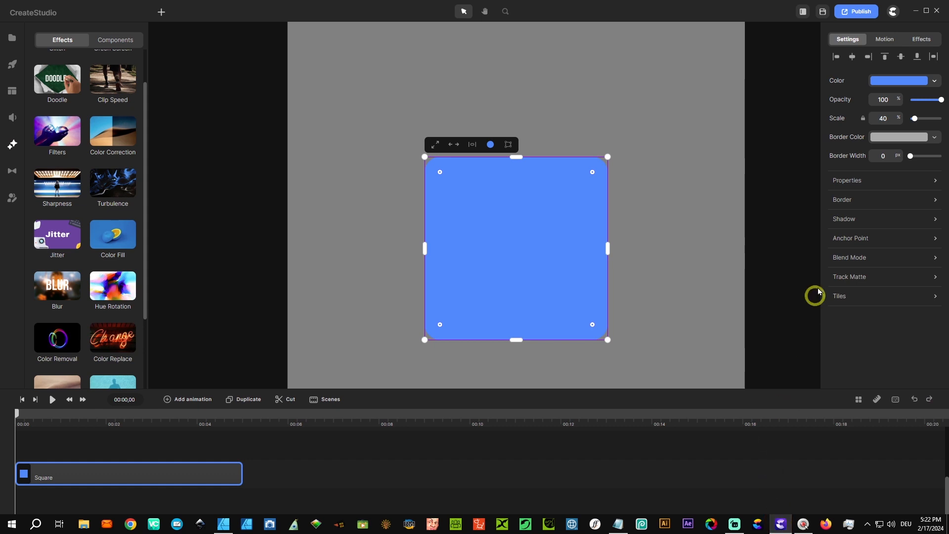
pyautogui.click(902, 80)
pyautogui.moveTo(822, 169); pyautogui.dragTo(782, 172)
pyautogui.hotkey('ctrl', 'v')
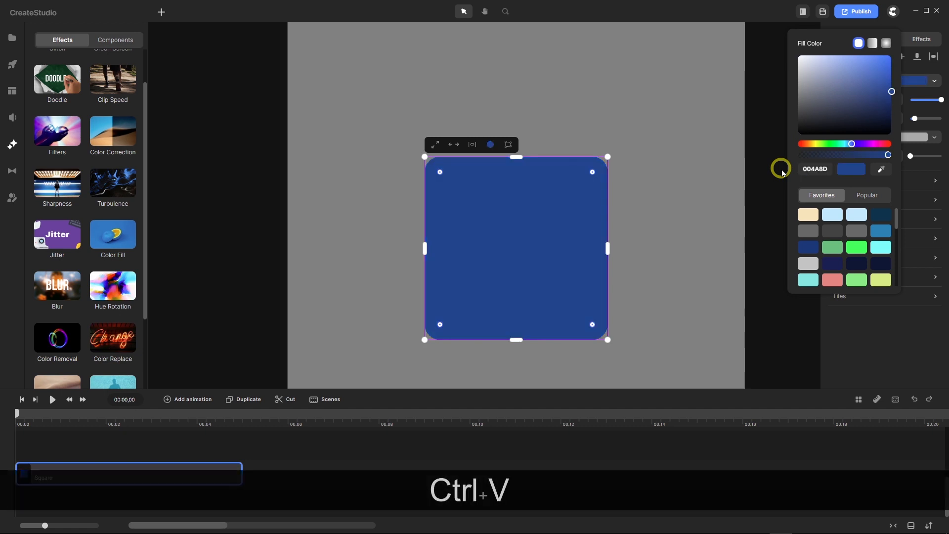
pyautogui.click(302, 442)
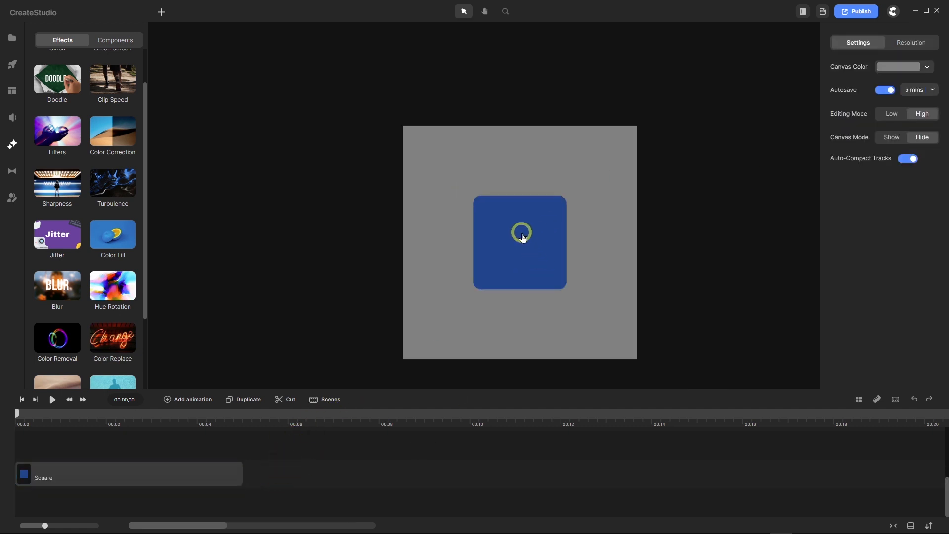
pyautogui.scroll(-3, 527, 248)
pyautogui.scroll(3, 538, 294)
pyautogui.scroll(-2, 462, 265)
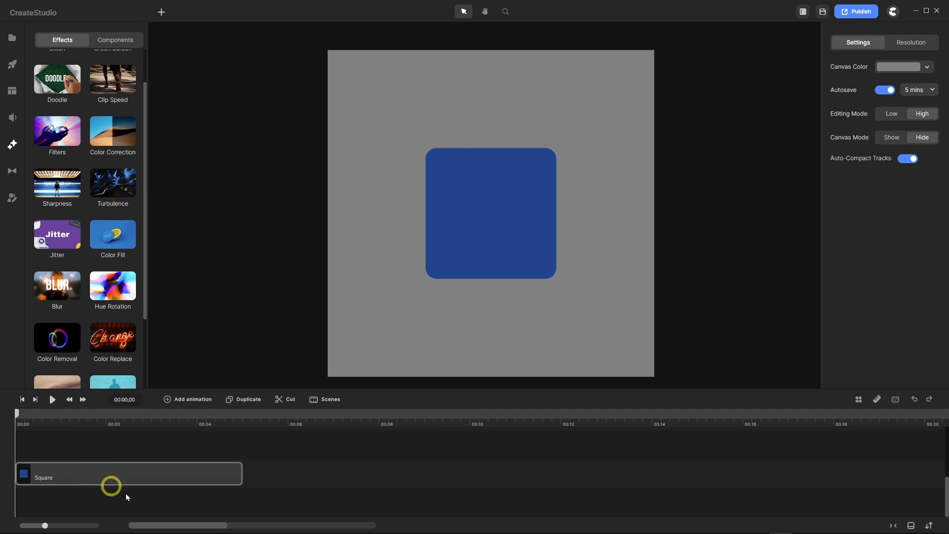
# Review the bevelled reference shape in Affinity Designer with the Color Chooser closed, and return to CreateStudio.
pyautogui.click(224, 525)
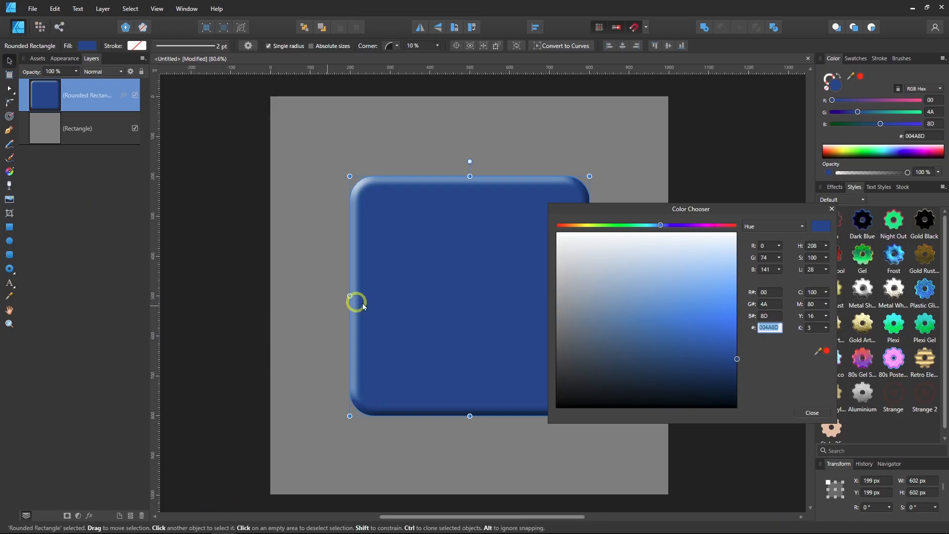
pyautogui.click(811, 415)
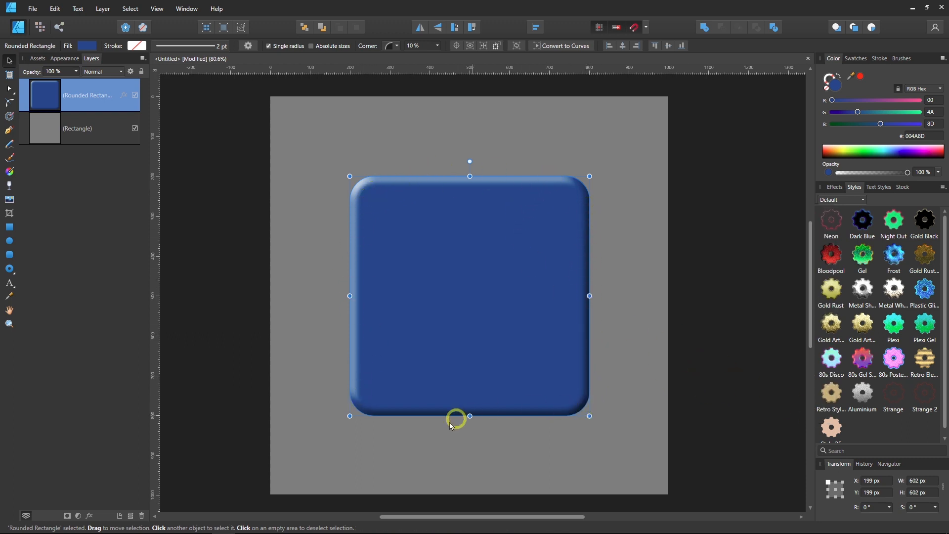
pyautogui.moveTo(665, 531)
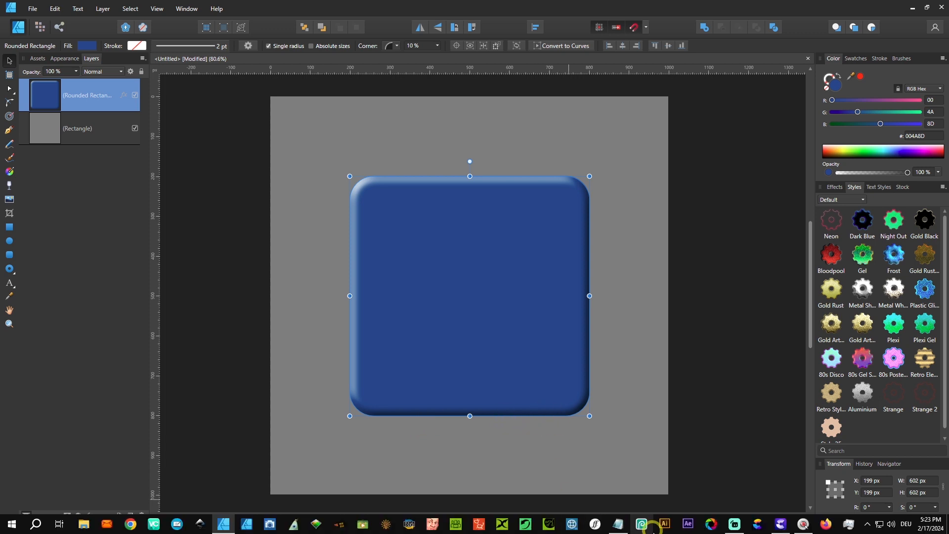
pyautogui.click(780, 529)
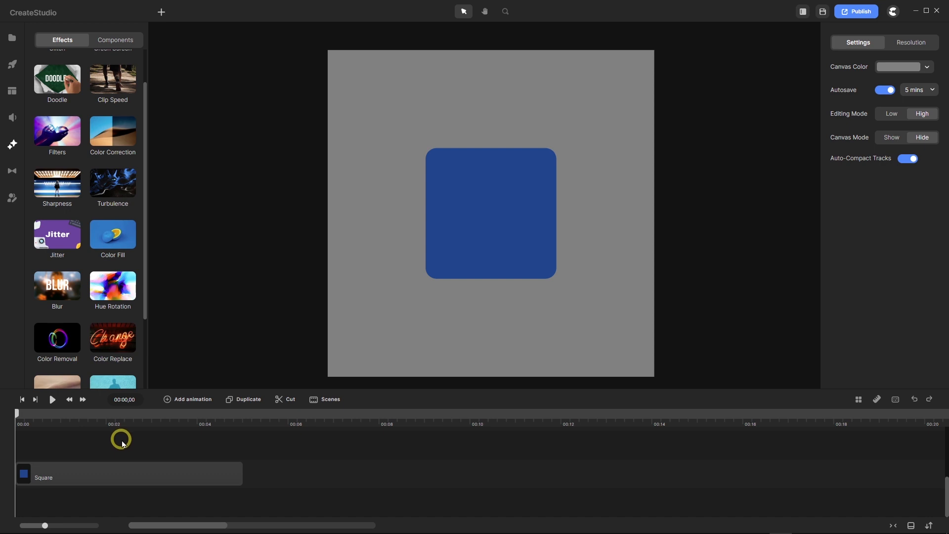
# Duplicate the blue square on the timeline.
pyautogui.click(67, 482)
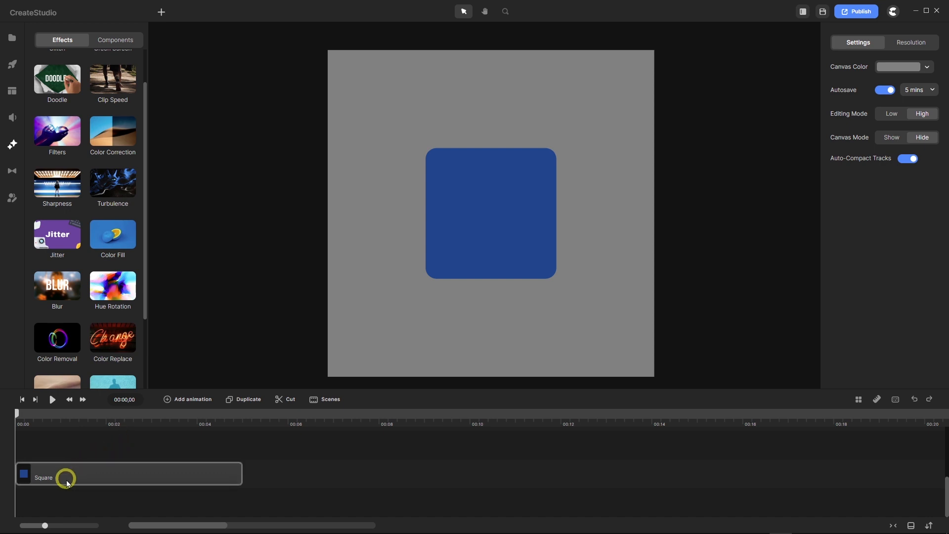
pyautogui.click(244, 401)
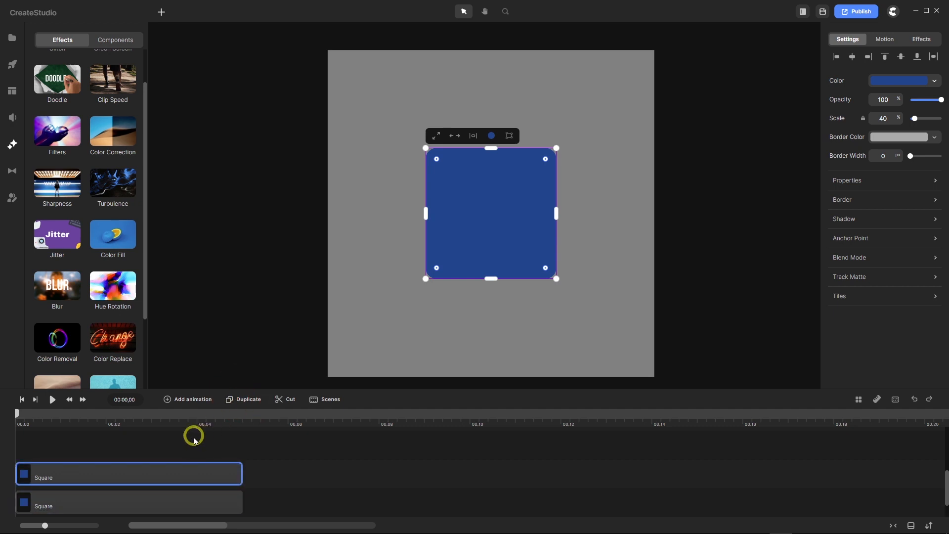
pyautogui.scroll(-1, 195, 440)
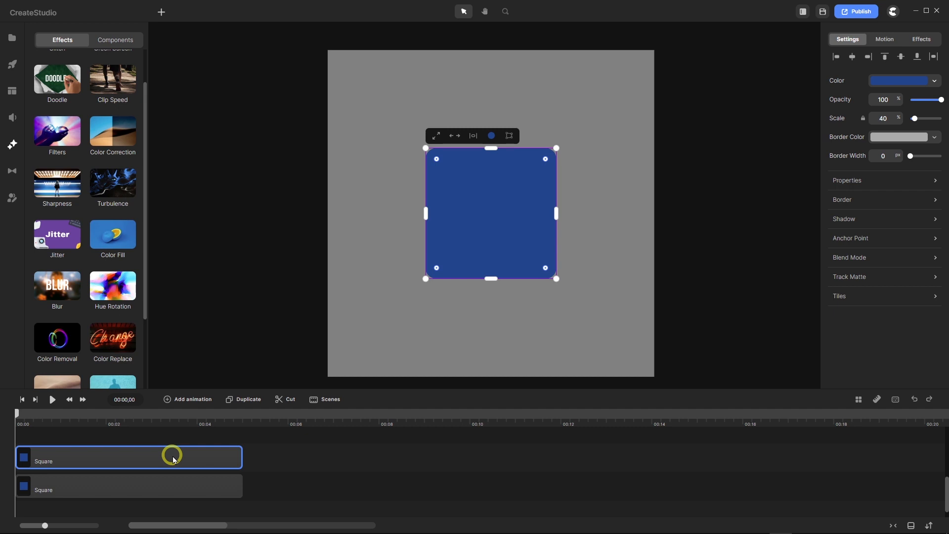
# Rename the upper square layer as Inner Bevel Highlight.
pyautogui.rightClick(81, 465)
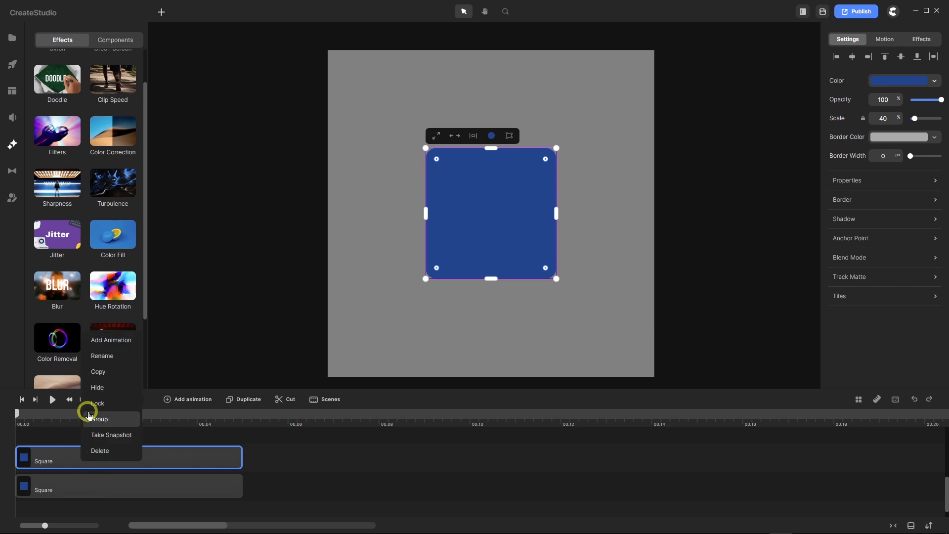
pyautogui.click(102, 357)
pyautogui.click(61, 454)
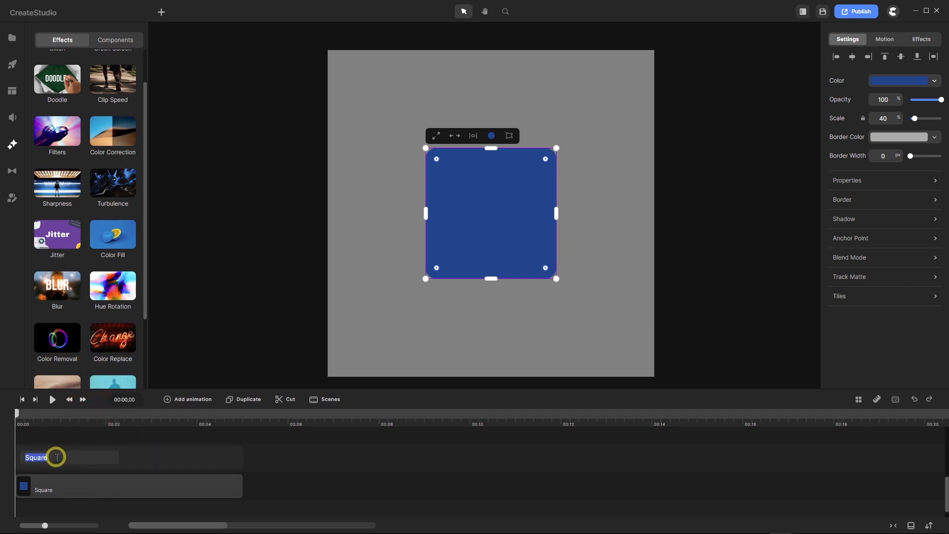
pyautogui.click(55, 457)
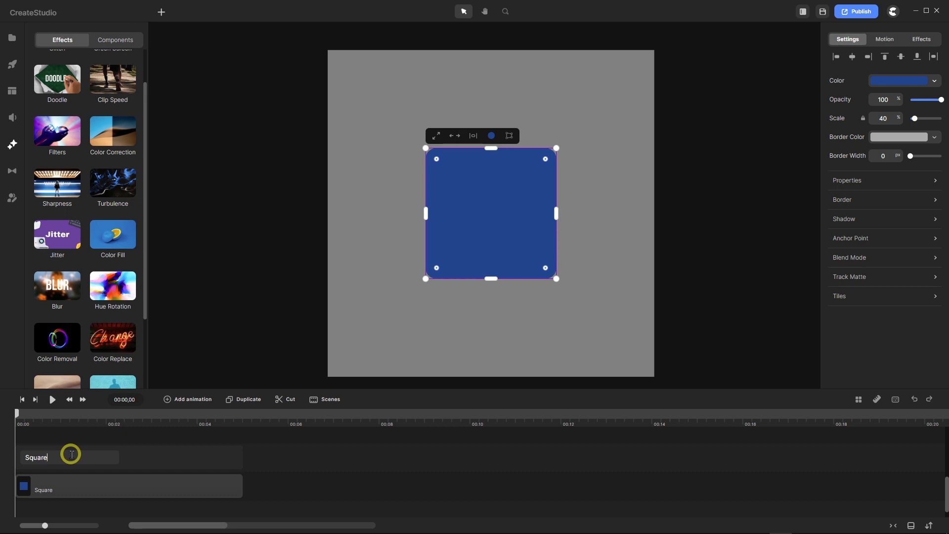
pyautogui.press('BackSpace')
pyautogui.press('BackSpace')
pyautogui.press('BackSpace')
pyautogui.press('BackSpace')
pyautogui.press('BackSpace')
pyautogui.press('BackSpace')
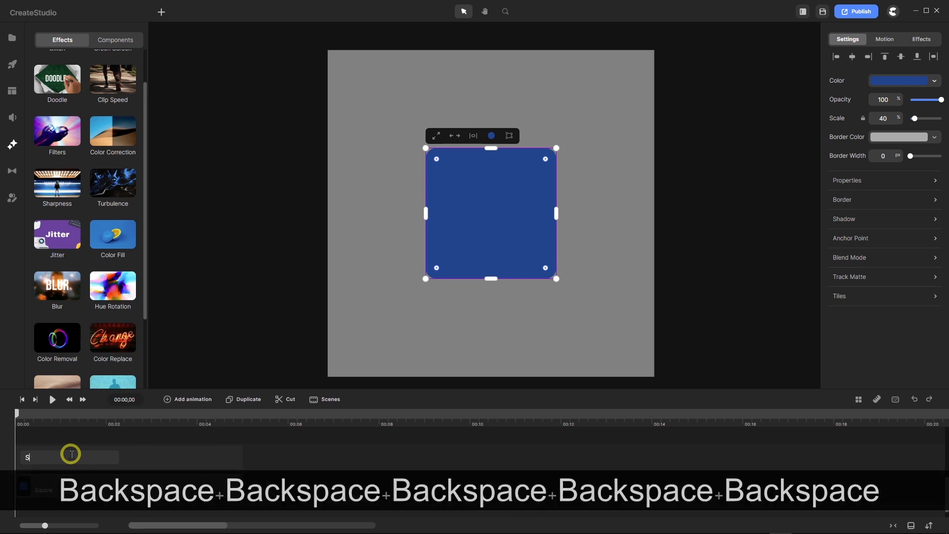
pyautogui.write('Inne')
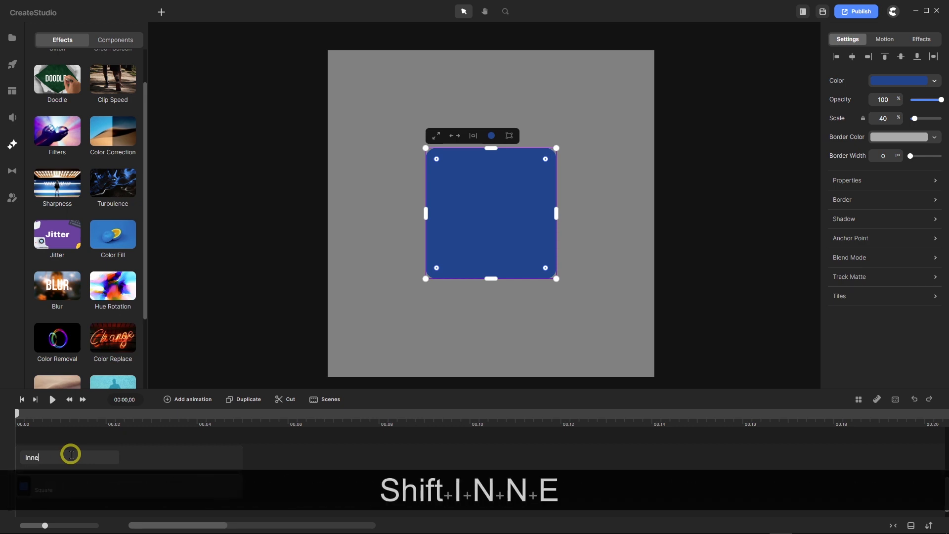
pyautogui.write('r Beve')
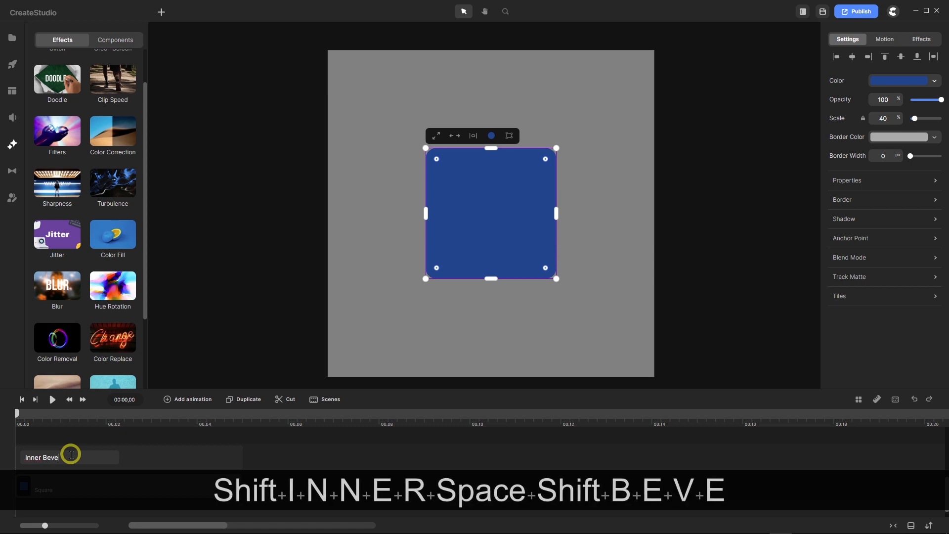
pyautogui.write('l High')
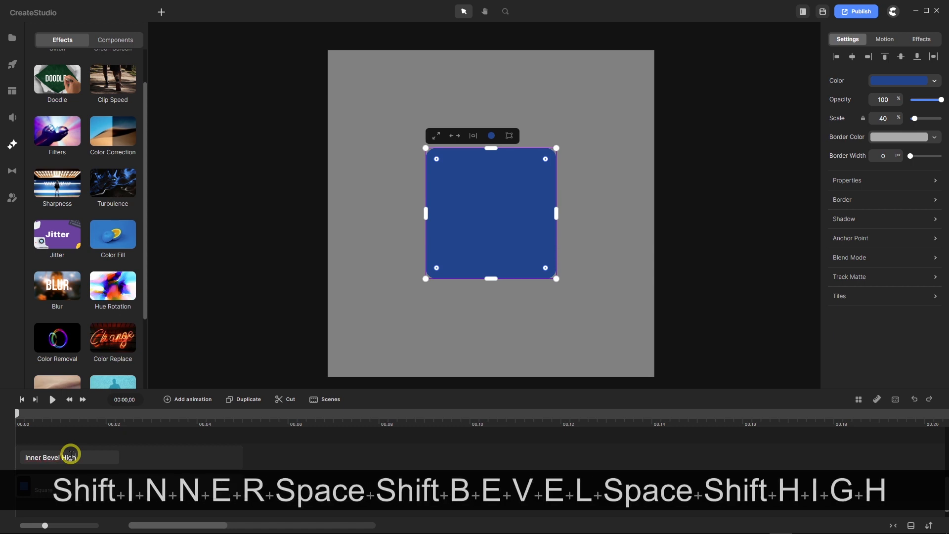
pyautogui.write('light')
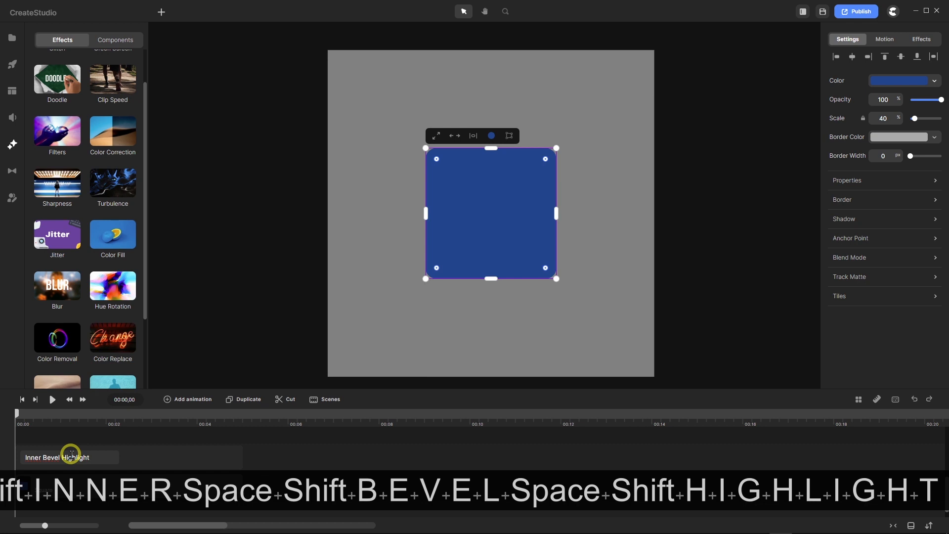
pyautogui.press('Return')
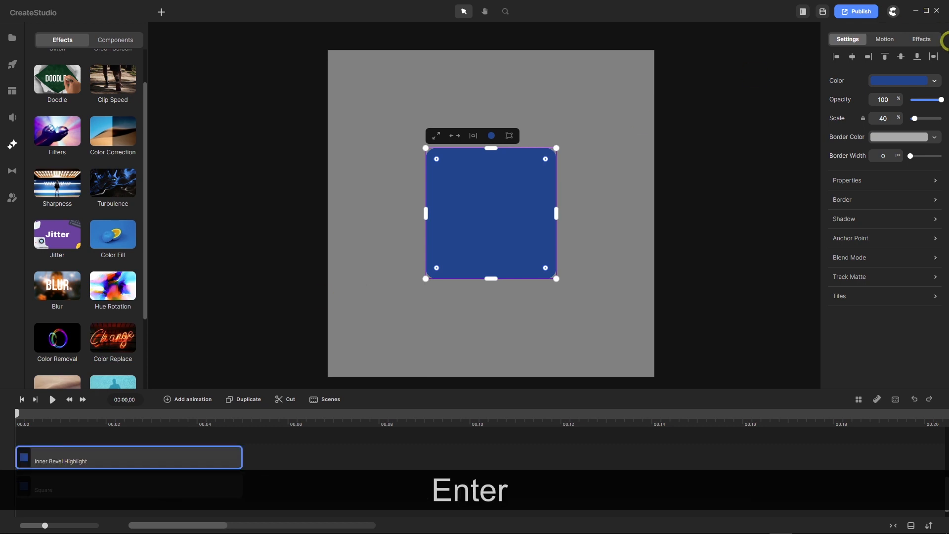
# Fill the Inner Bevel Highlight layer with black 000000 and apply the Inner Shadow effect to it.
pyautogui.click(890, 81)
pyautogui.moveTo(791, 115); pyautogui.dragTo(766, 158)
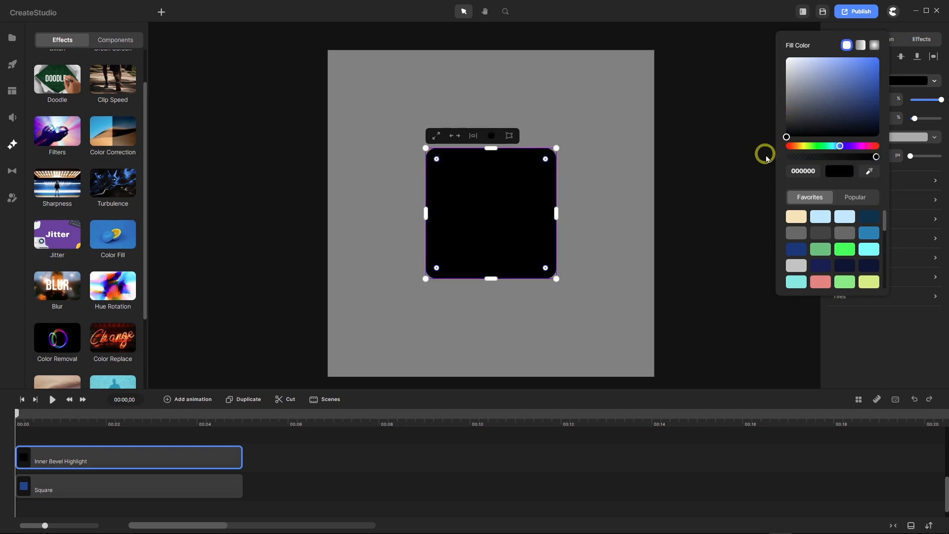
pyautogui.scroll(-2, 96, 250)
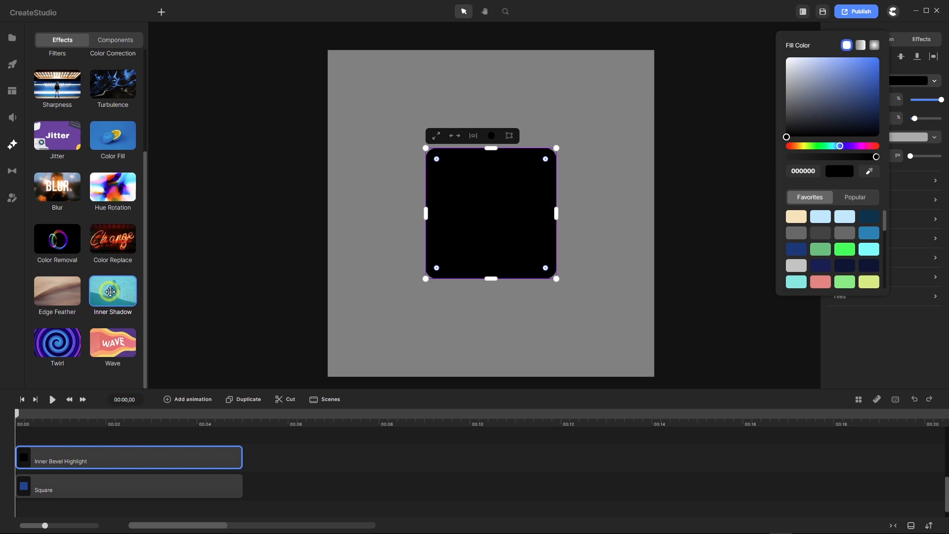
pyautogui.moveTo(107, 291); pyautogui.dragTo(89, 445)
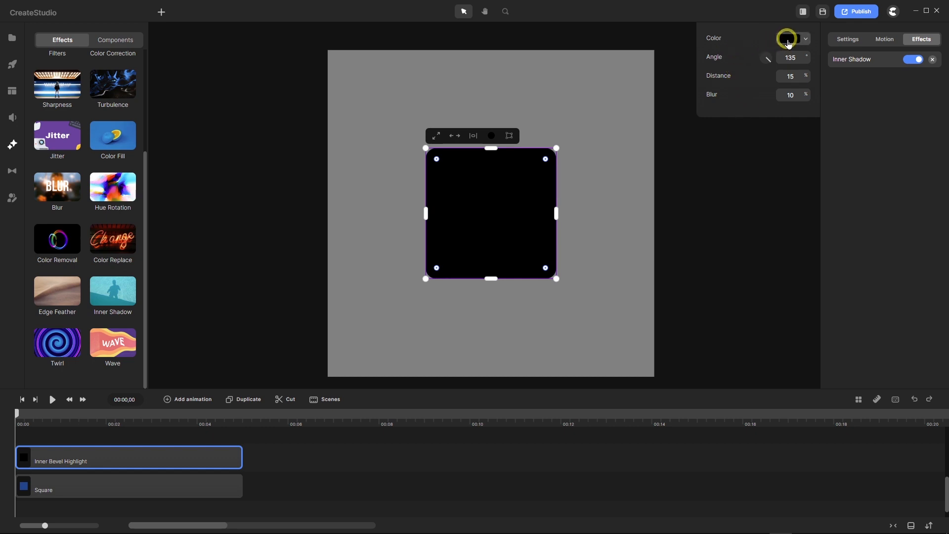
# Set the inner shadow colour to white ffffff and lower its opacity to roughly three quarters.
pyautogui.click(788, 42)
pyautogui.moveTo(711, 69); pyautogui.dragTo(664, 16)
pyautogui.click(670, 68)
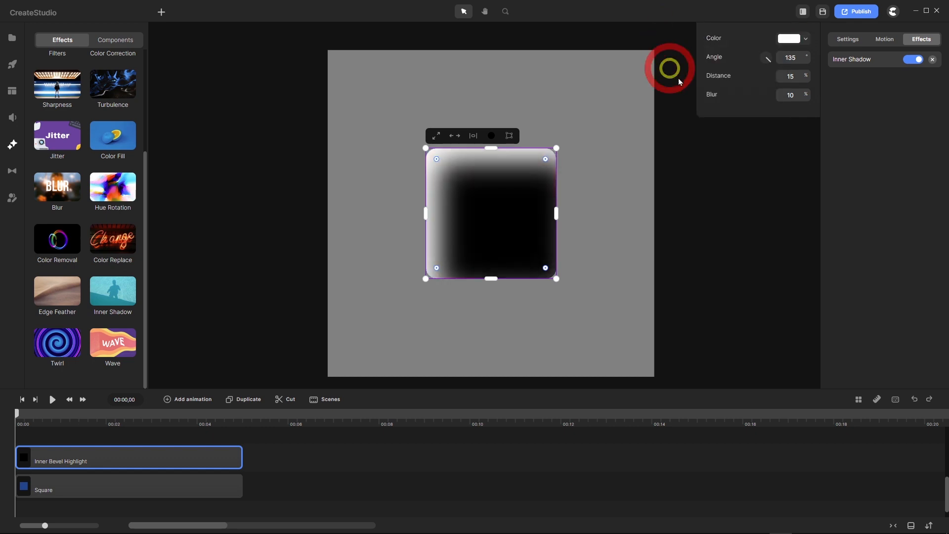
pyautogui.click(790, 39)
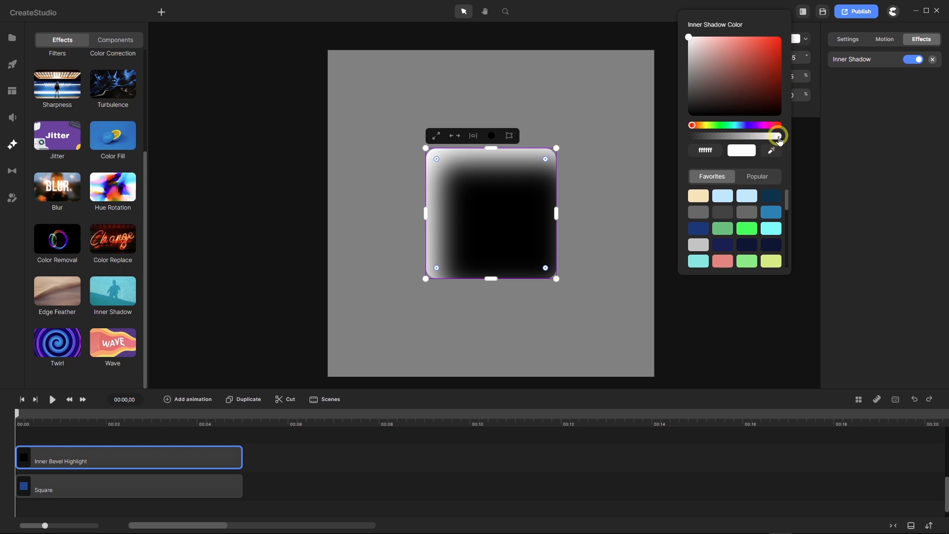
pyautogui.moveTo(779, 139); pyautogui.dragTo(762, 171)
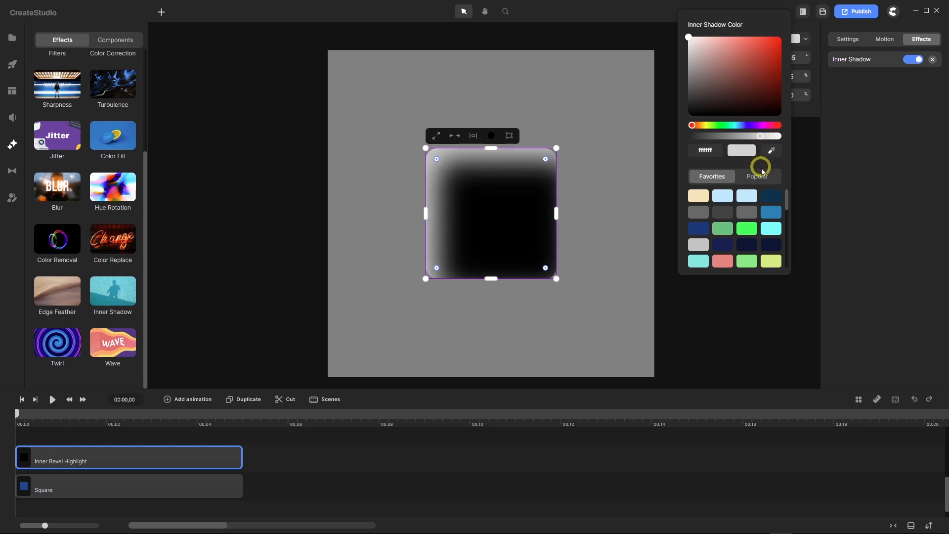
pyautogui.click(874, 149)
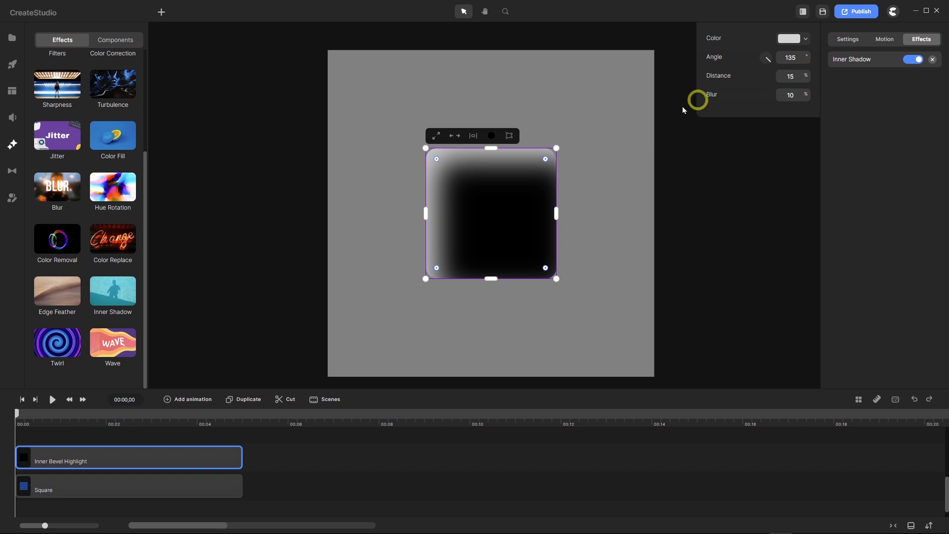
# Switch to Affinity Designer, check the rounded rectangle's Bevel / Emboss layer effect settings, and return to CreateStudio.
pyautogui.moveTo(116, 530)
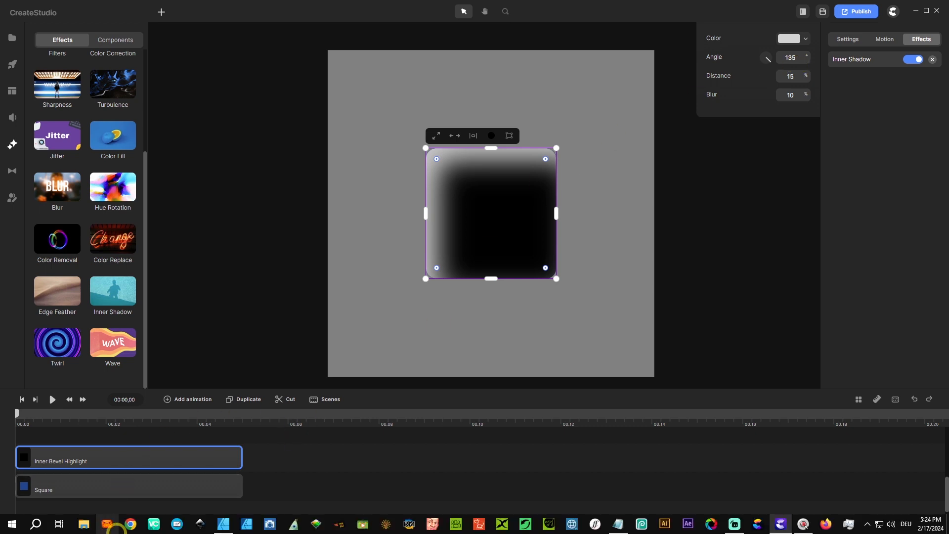
pyautogui.click(223, 525)
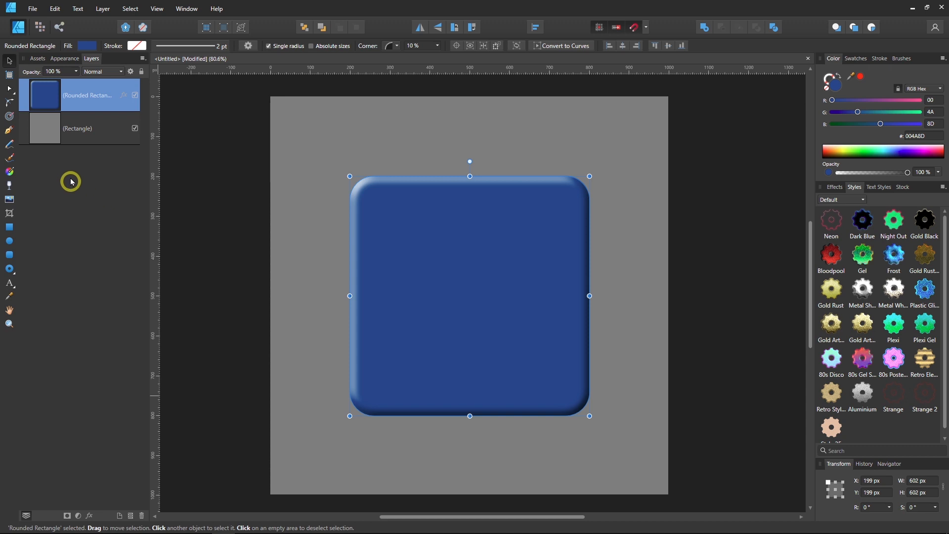
pyautogui.click(124, 95)
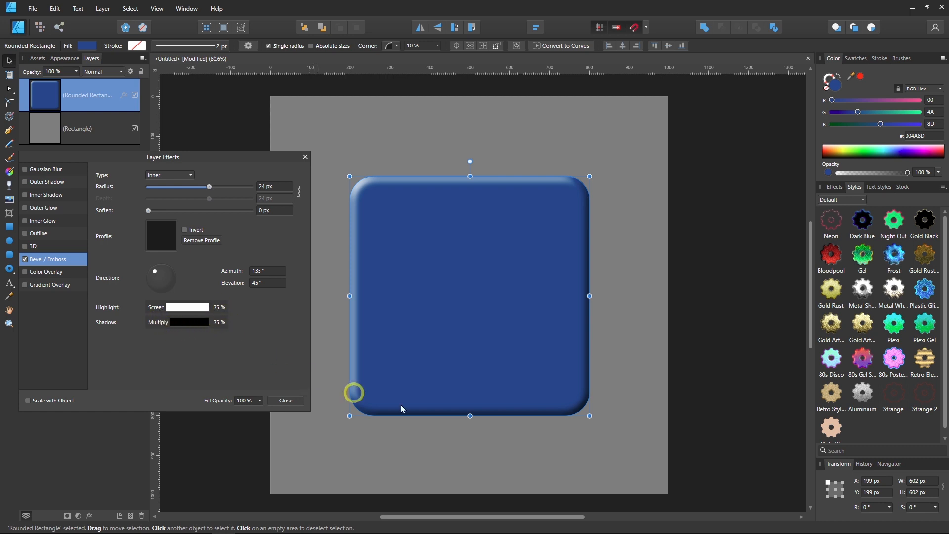
pyautogui.moveTo(606, 532)
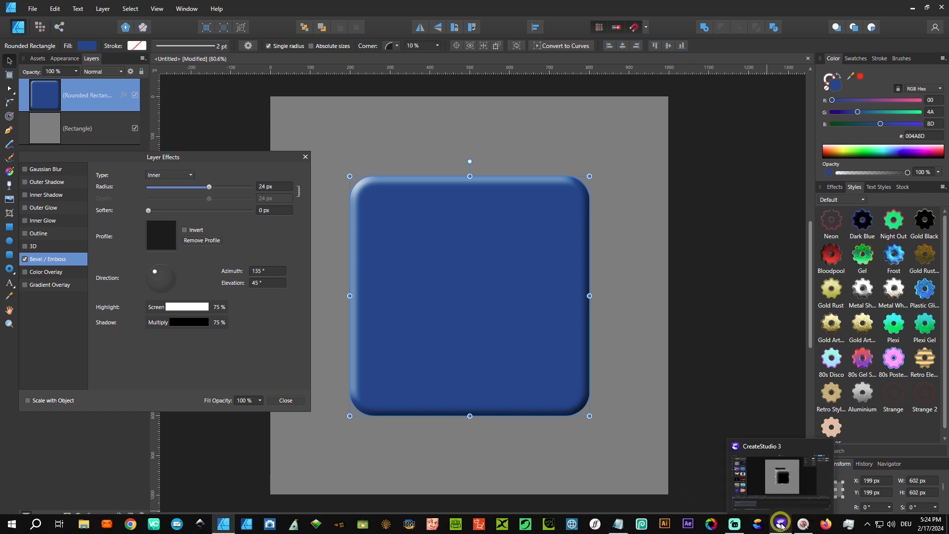
pyautogui.click(781, 523)
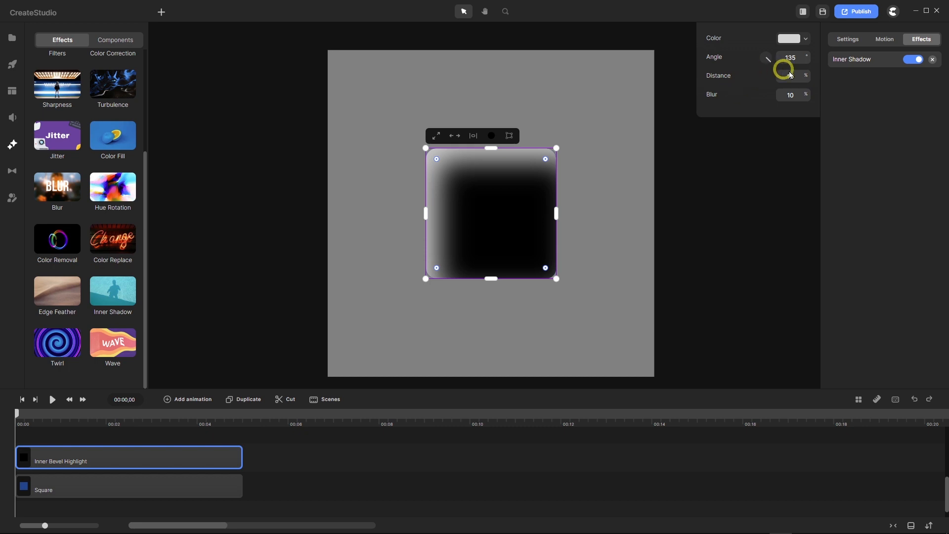
# Set the Inner Bevel Highlight layer's inner shadow distance to 4% and its blur to 2%.
pyautogui.moveTo(796, 75); pyautogui.dragTo(774, 84)
pyautogui.write('4')
pyautogui.press('Return')
pyautogui.press('Return')
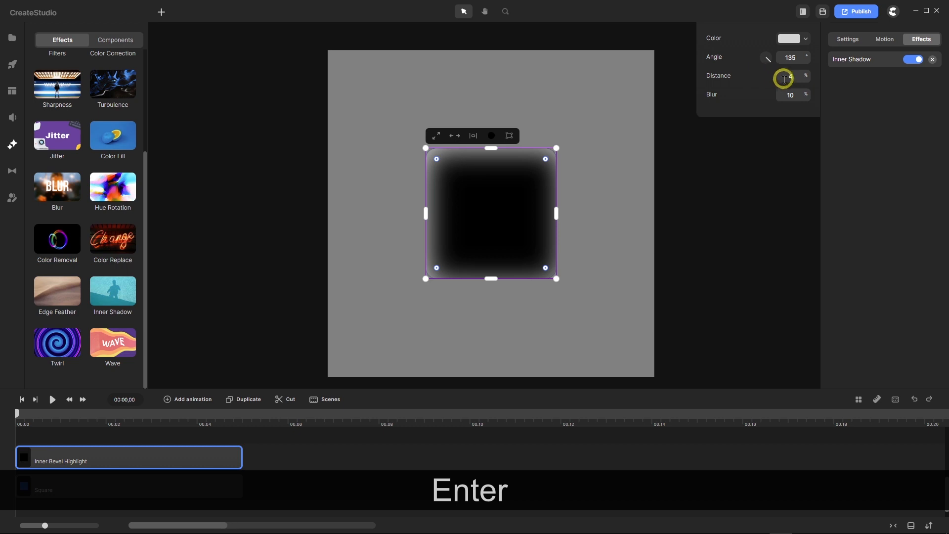
pyautogui.click(778, 99)
pyautogui.click(791, 97)
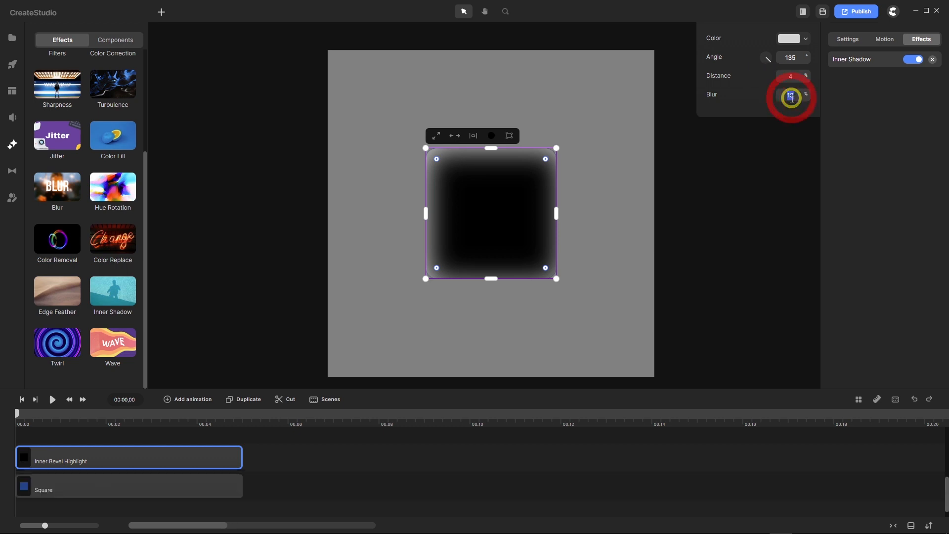
pyautogui.write('2')
pyautogui.press('Return')
pyautogui.press('Return')
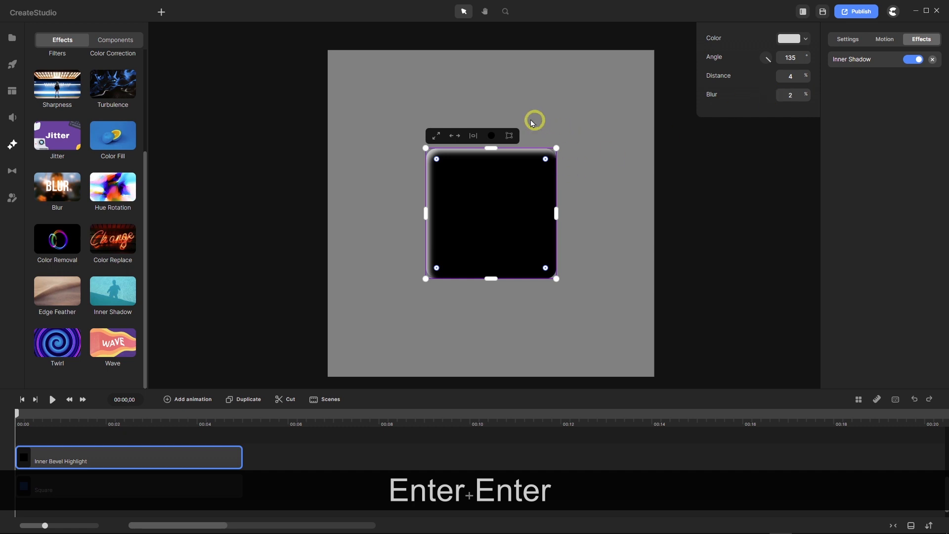
pyautogui.scroll(3, 475, 169)
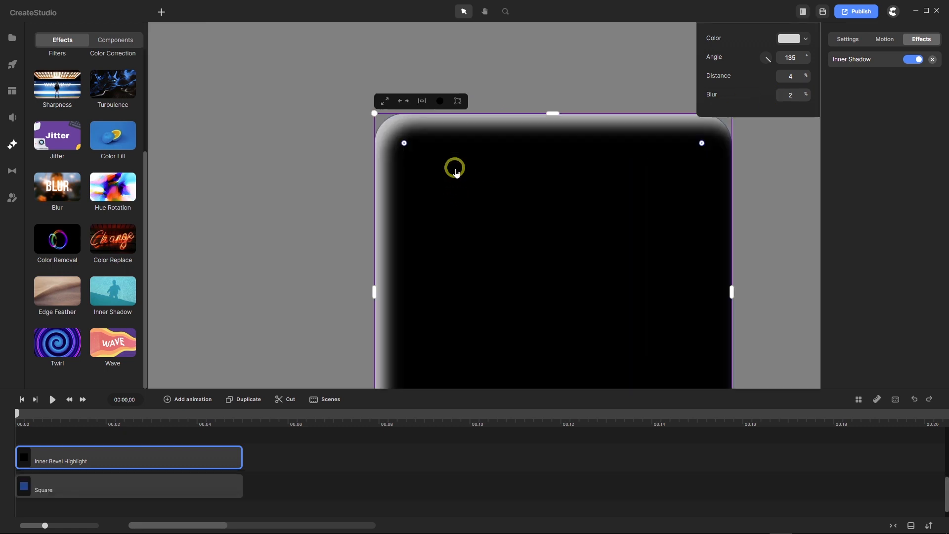
pyautogui.scroll(-2, 452, 173)
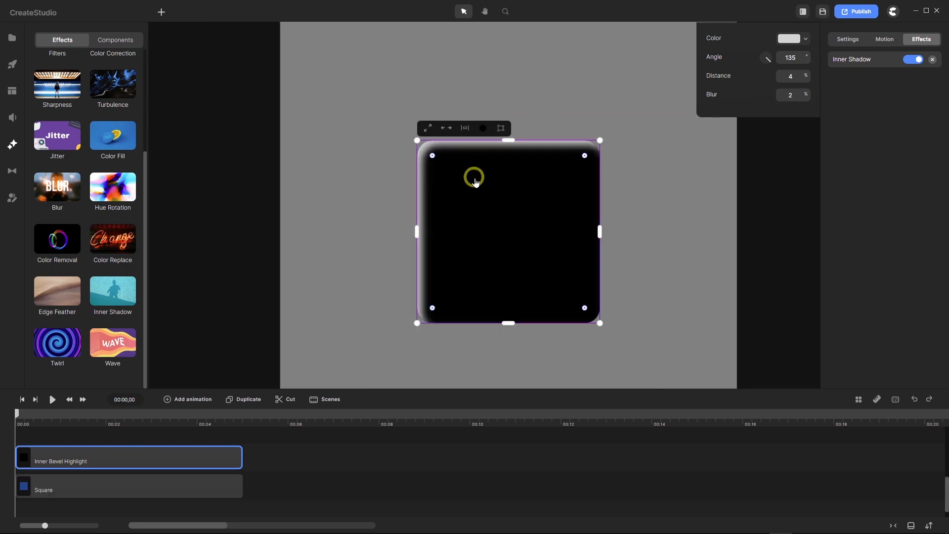
pyautogui.scroll(-1, 474, 176)
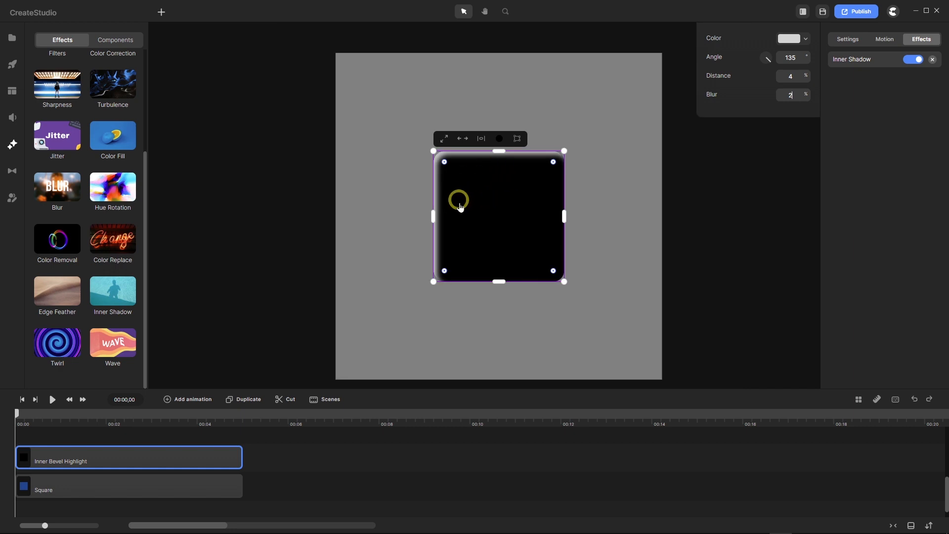
# Change the Inner Bevel Highlight layer's blend mode to Screen and inspect the highlight edge with the layer deselected.
pyautogui.click(846, 36)
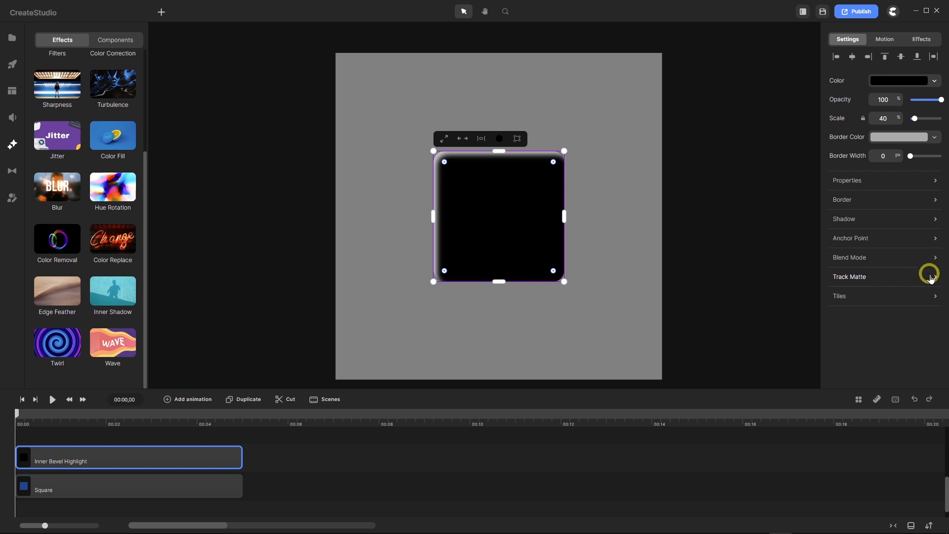
pyautogui.click(935, 258)
pyautogui.click(790, 243)
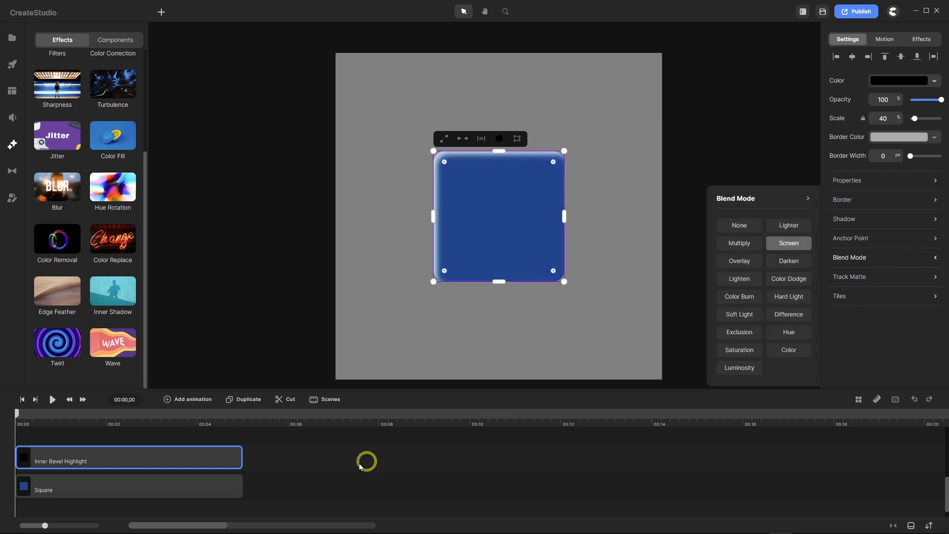
pyautogui.click(346, 439)
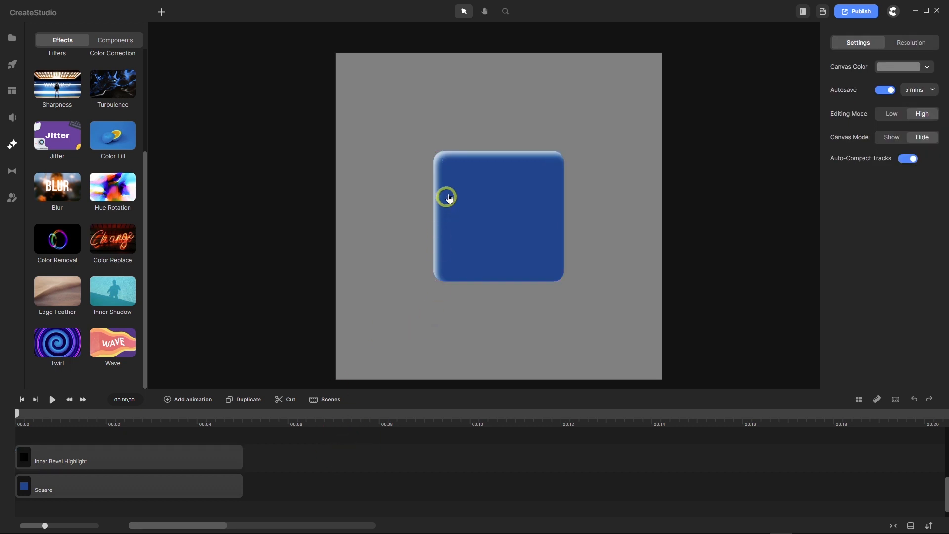
pyautogui.scroll(5, 448, 159)
pyautogui.scroll(-5, 439, 150)
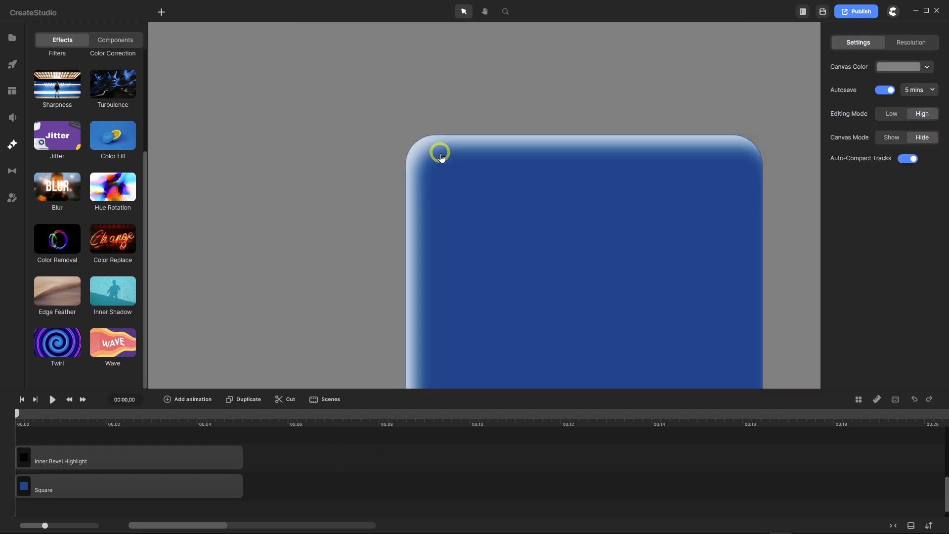
pyautogui.scroll(3, 441, 157)
pyautogui.scroll(-1, 439, 152)
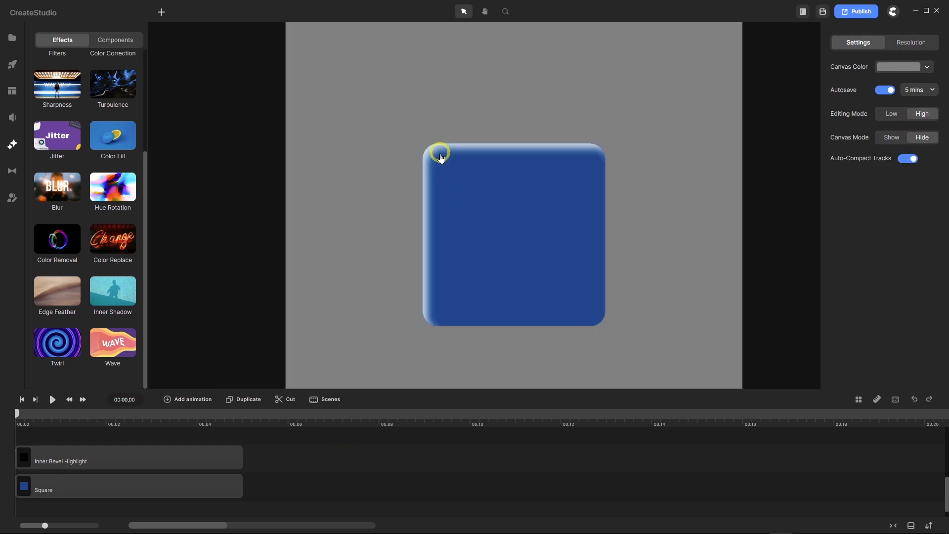
# Lower the opacity of the Inner Bevel Highlight layer's white inner shadow colour slightly, to roughly 70 percent.
pyautogui.click(138, 460)
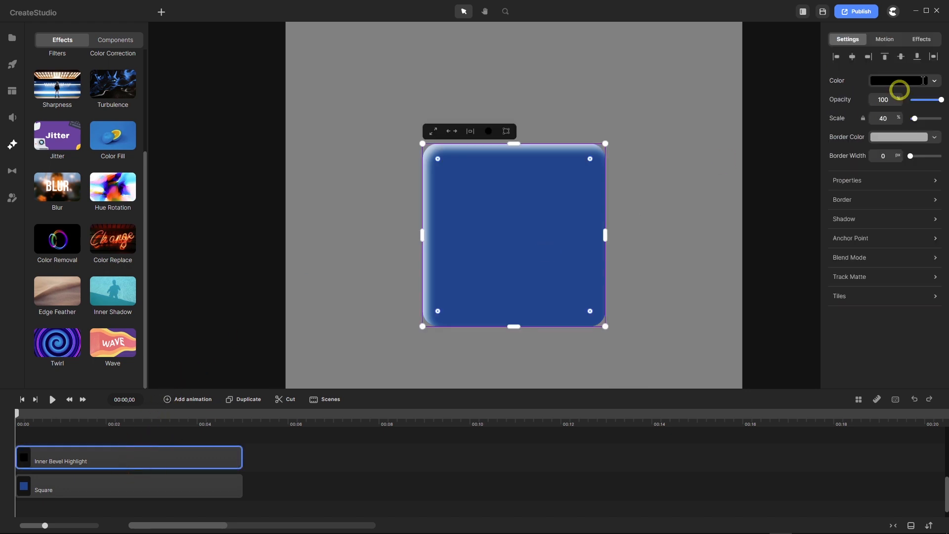
pyautogui.click(925, 41)
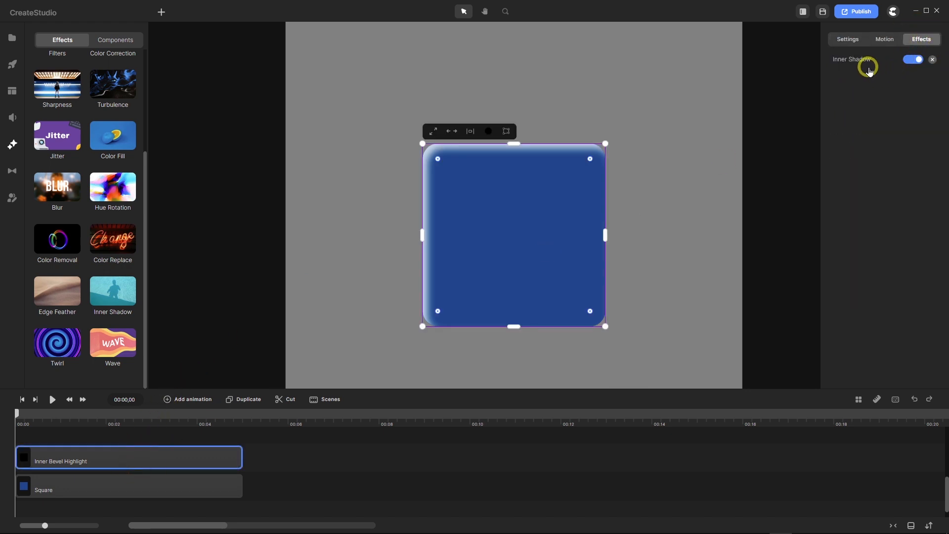
pyautogui.click(857, 62)
pyautogui.click(790, 38)
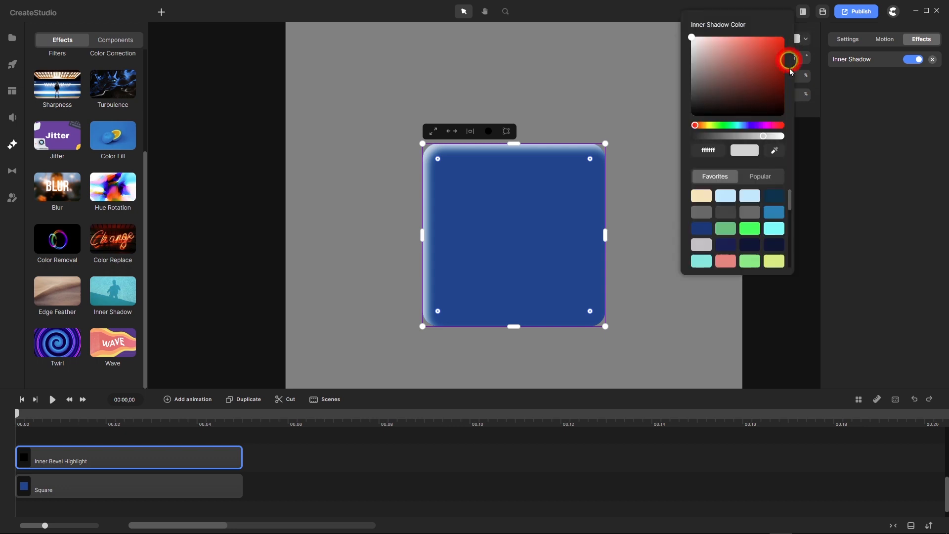
pyautogui.moveTo(780, 143); pyautogui.dragTo(762, 145)
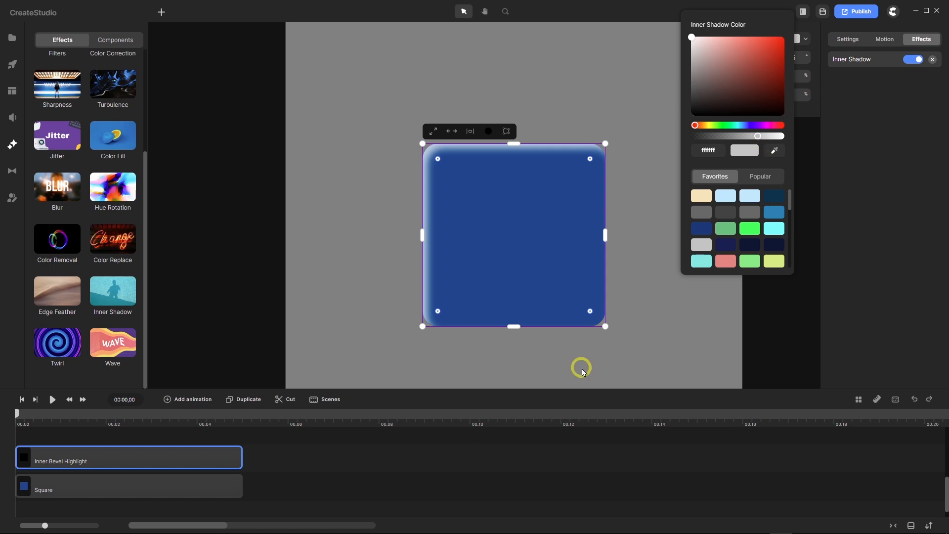
pyautogui.click(317, 462)
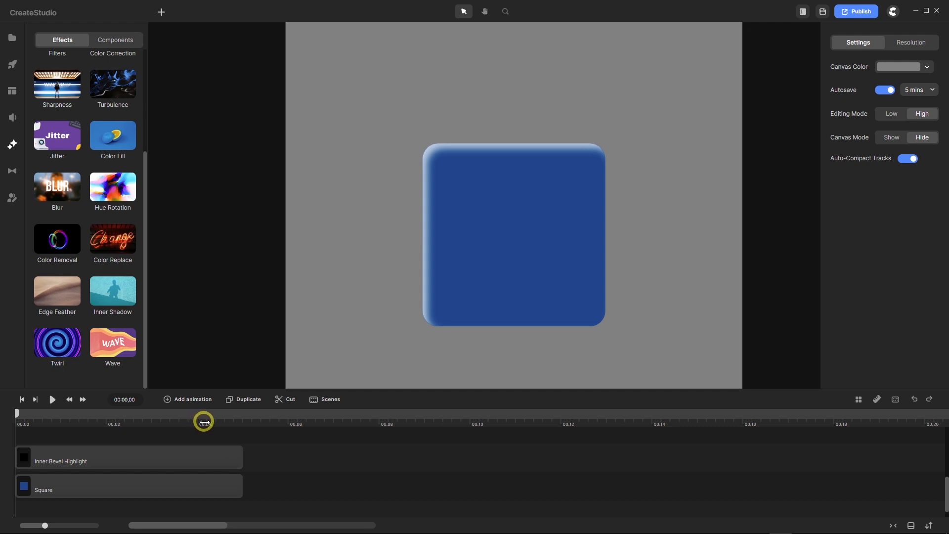
# Duplicate the Inner Bevel Highlight layer and rename the upper copy as Inner Bevel Shadow.
pyautogui.click(180, 451)
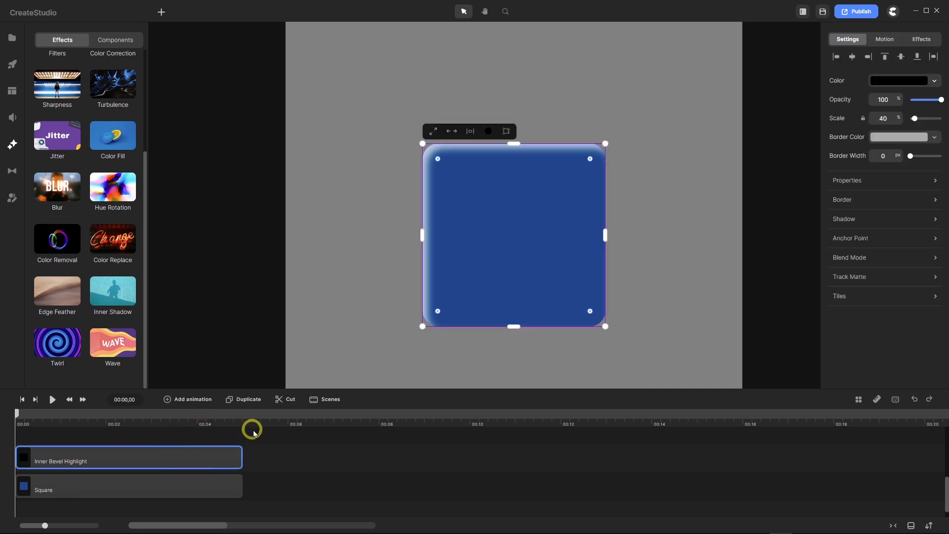
pyautogui.click(250, 401)
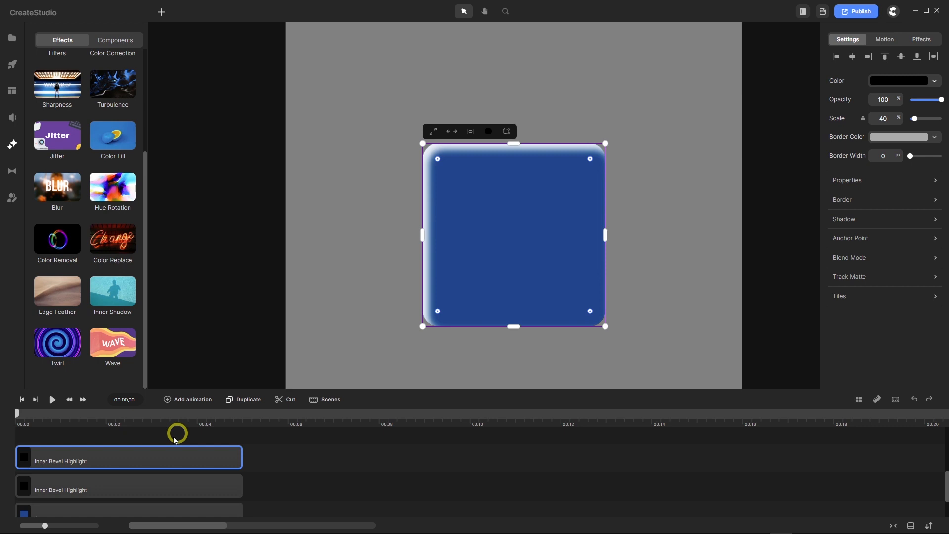
pyautogui.rightClick(94, 460)
pyautogui.click(117, 354)
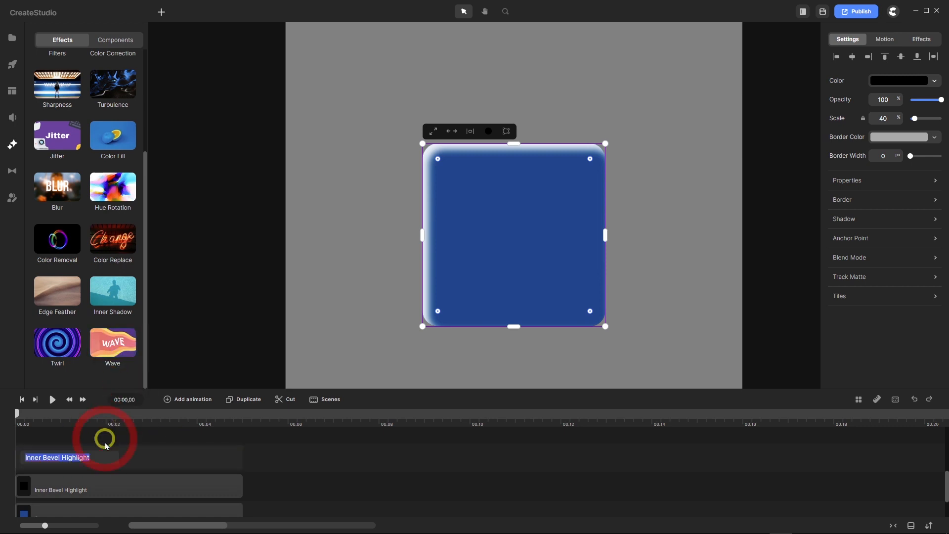
pyautogui.click(98, 459)
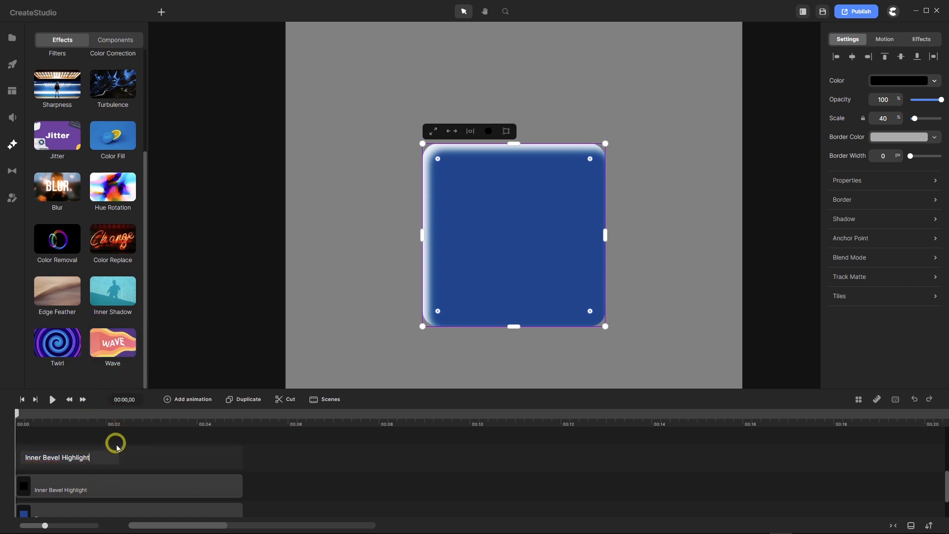
pyautogui.press('BackSpace')
pyautogui.press('BackSpace')
pyautogui.press('BackSpace')
pyautogui.press('BackSpace')
pyautogui.press('BackSpace')
pyautogui.press('BackSpace')
pyautogui.press('BackSpace')
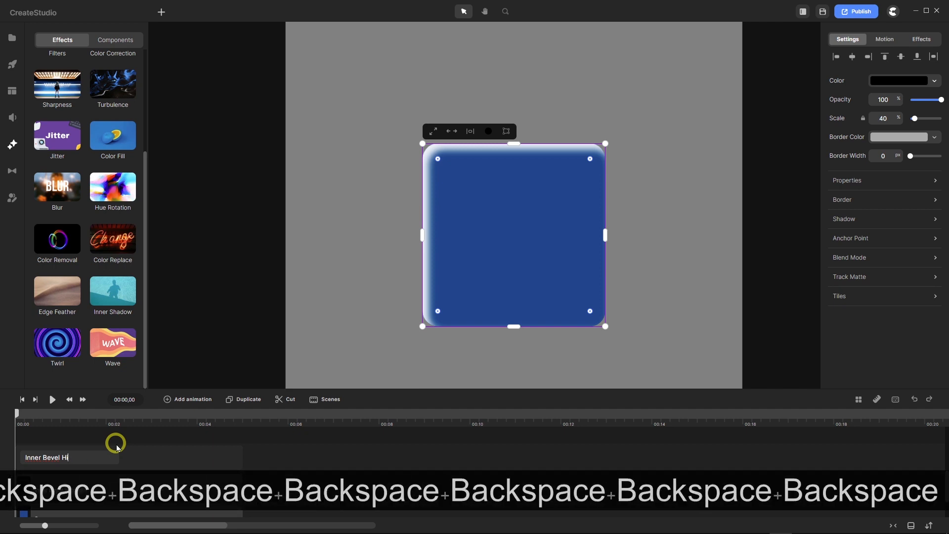
pyautogui.write('S')
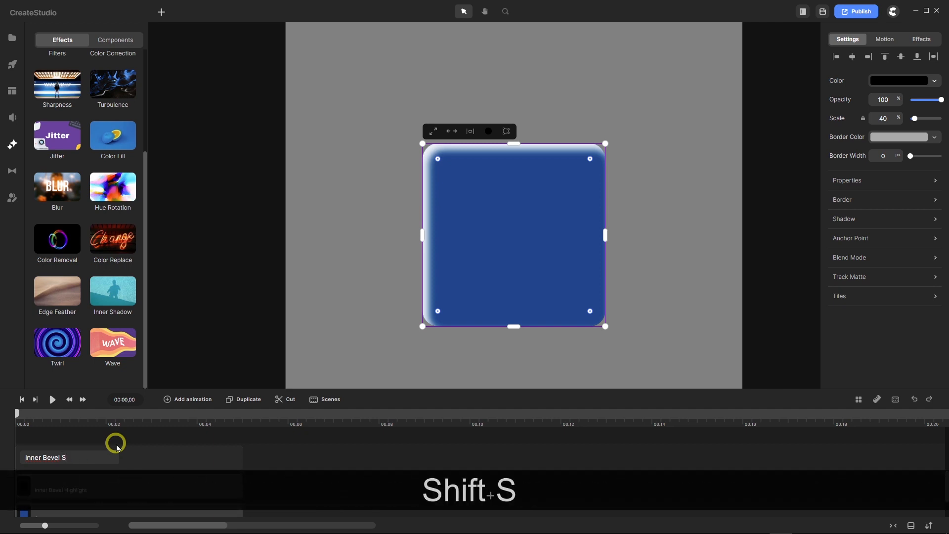
pyautogui.write('ha')
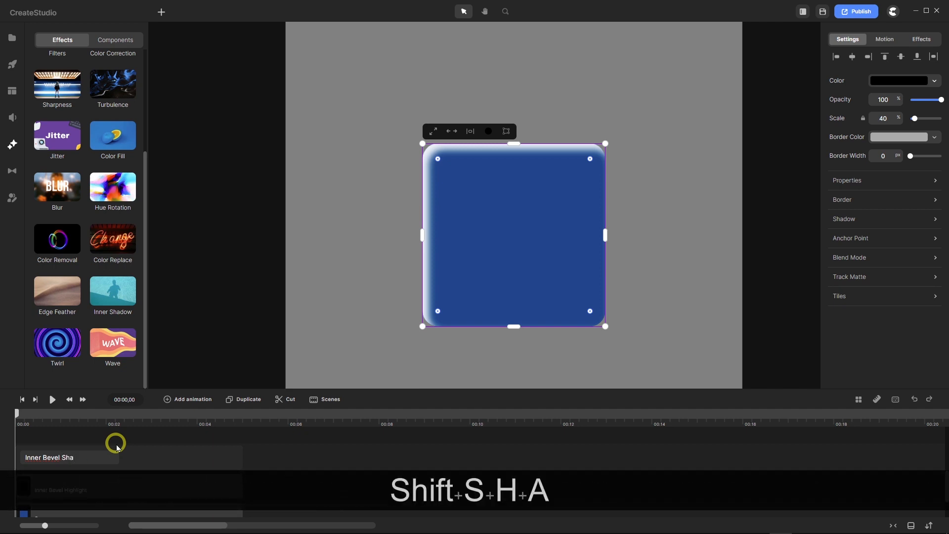
pyautogui.write('dow')
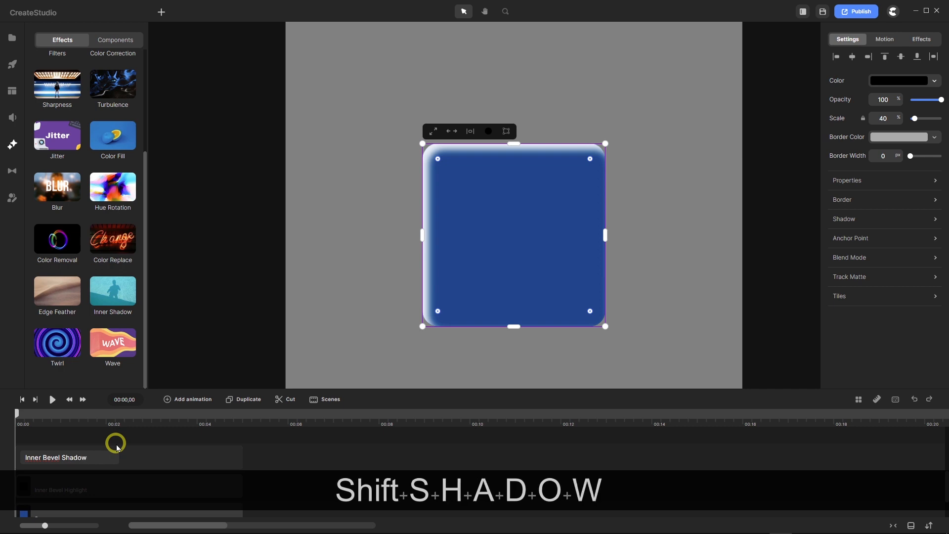
pyautogui.press('Return')
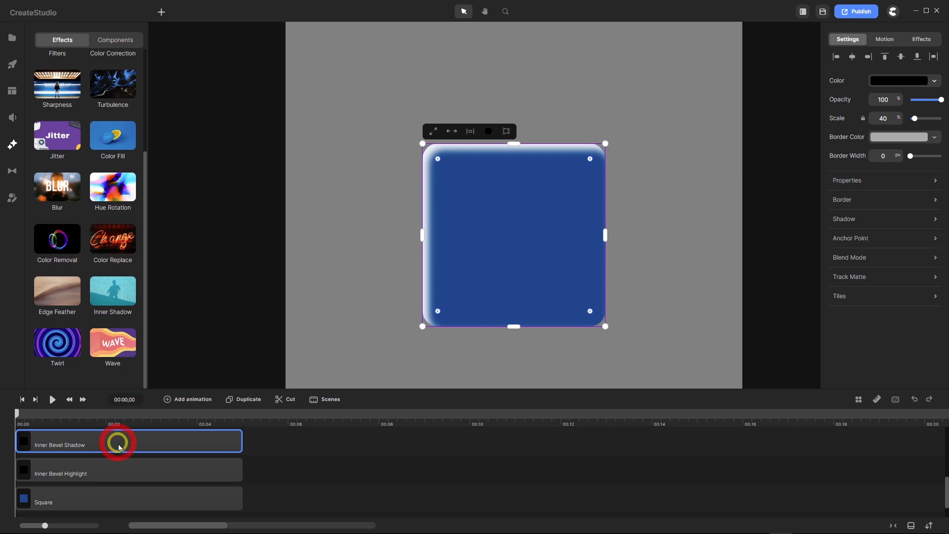
# Fill the Inner Bevel Shadow layer with white ffffff.
pyautogui.click(904, 84)
pyautogui.moveTo(828, 92); pyautogui.dragTo(762, 10)
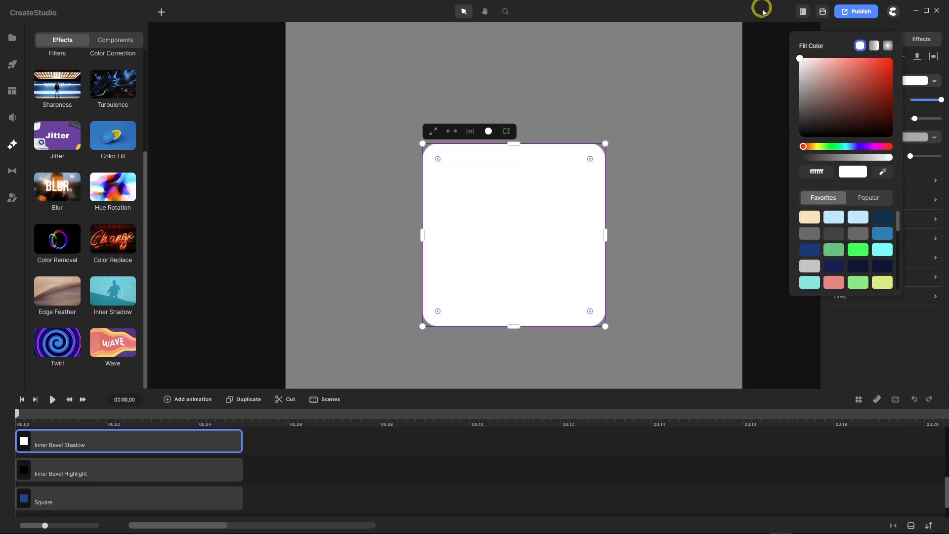
pyautogui.click(885, 349)
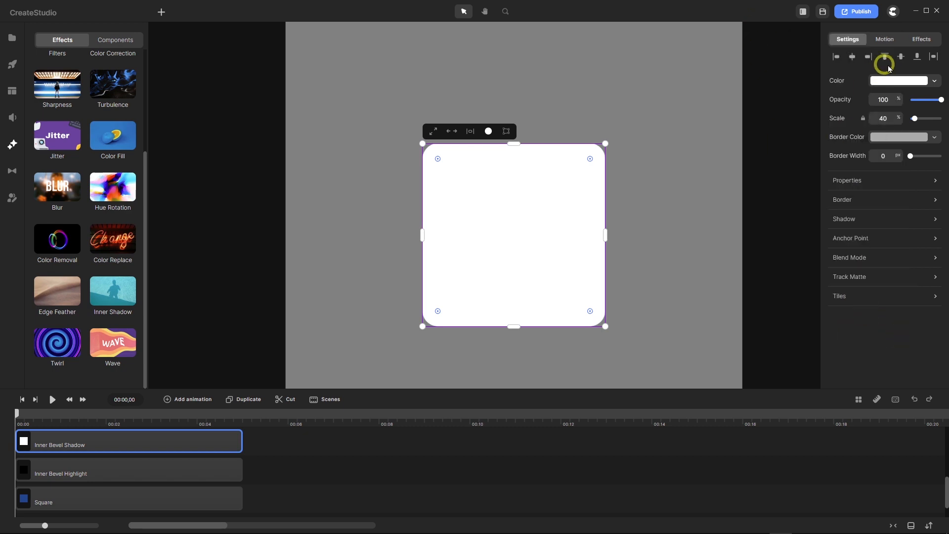
# Set the Inner Bevel Shadow layer's inner shadow colour to black 000000.
pyautogui.click(917, 43)
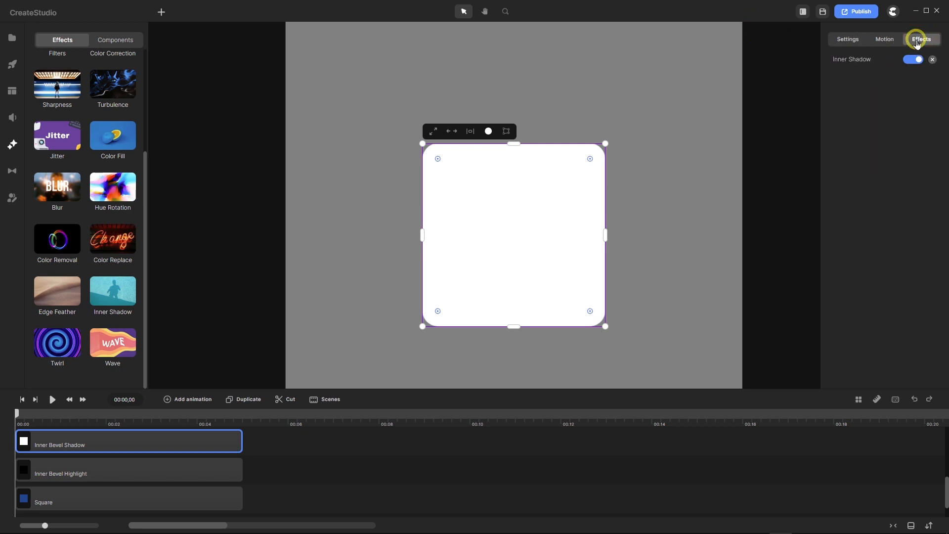
pyautogui.click(859, 59)
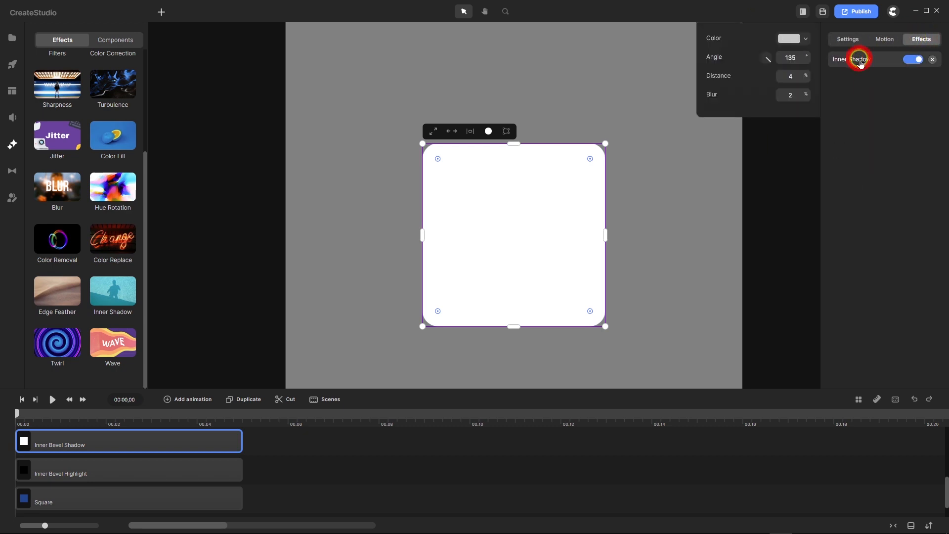
pyautogui.click(787, 39)
pyautogui.moveTo(711, 78); pyautogui.dragTo(672, 112)
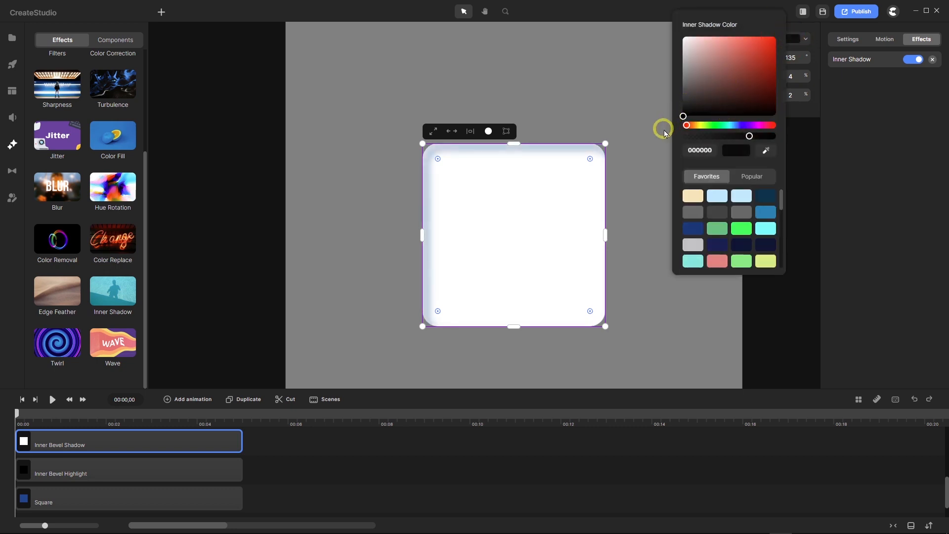
# Set the inner shadow angle of the Inner Bevel Shadow layer to 315 degrees.
pyautogui.click(664, 133)
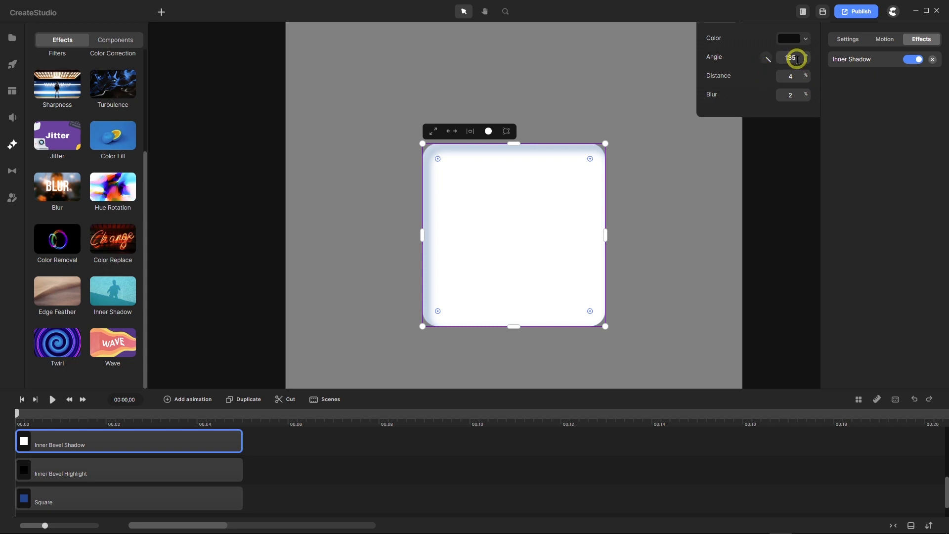
pyautogui.moveTo(797, 60); pyautogui.dragTo(780, 63)
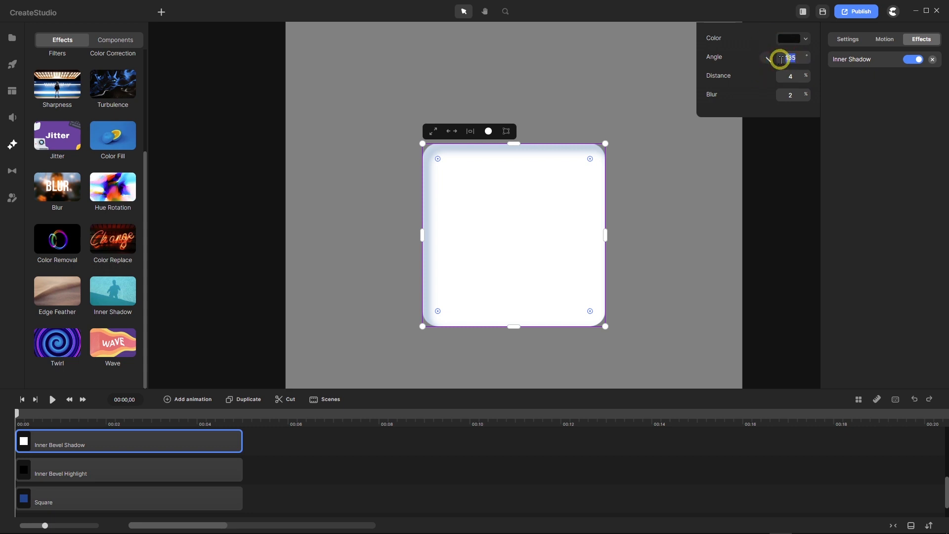
pyautogui.write('31')
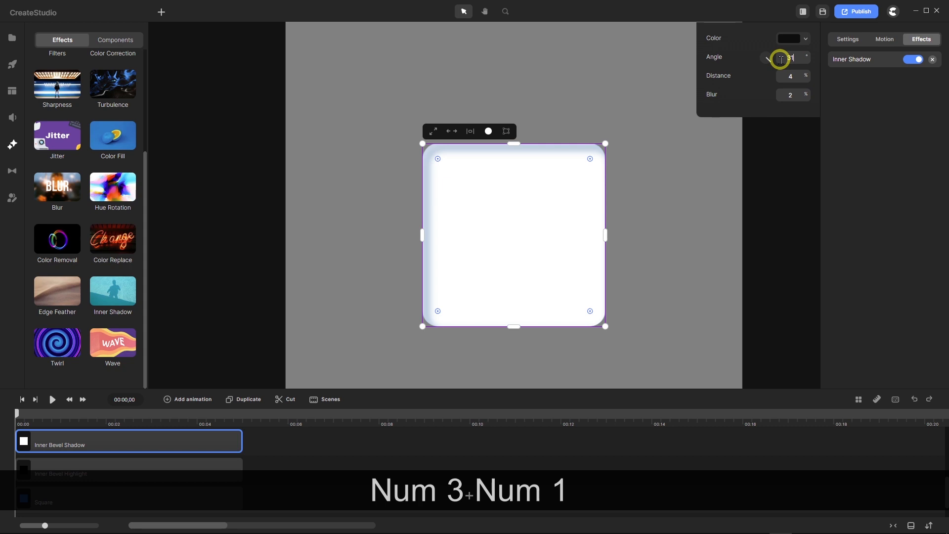
pyautogui.write('5')
pyautogui.press('Return')
pyautogui.press('Return')
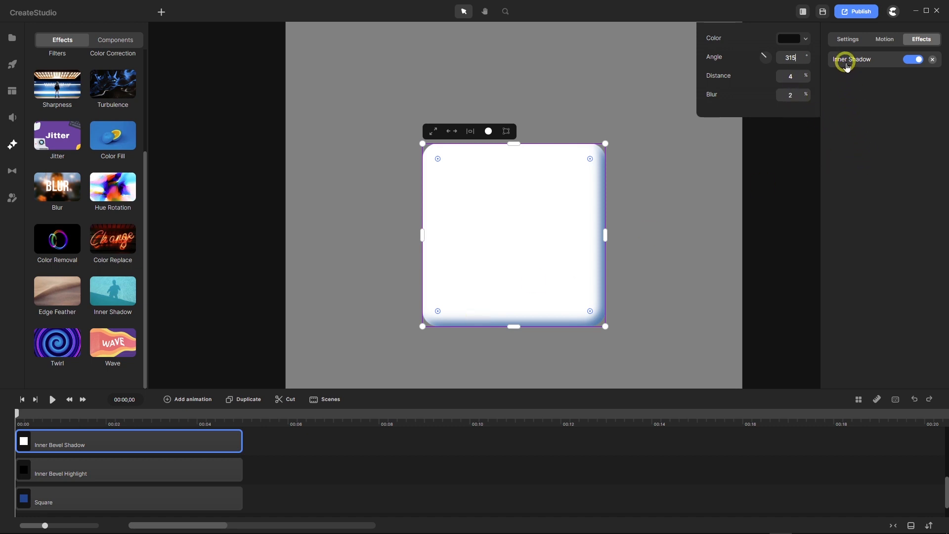
# Set the blend mode of the Inner Bevel Shadow layer to Multiply and deselect the layer.
pyautogui.click(848, 40)
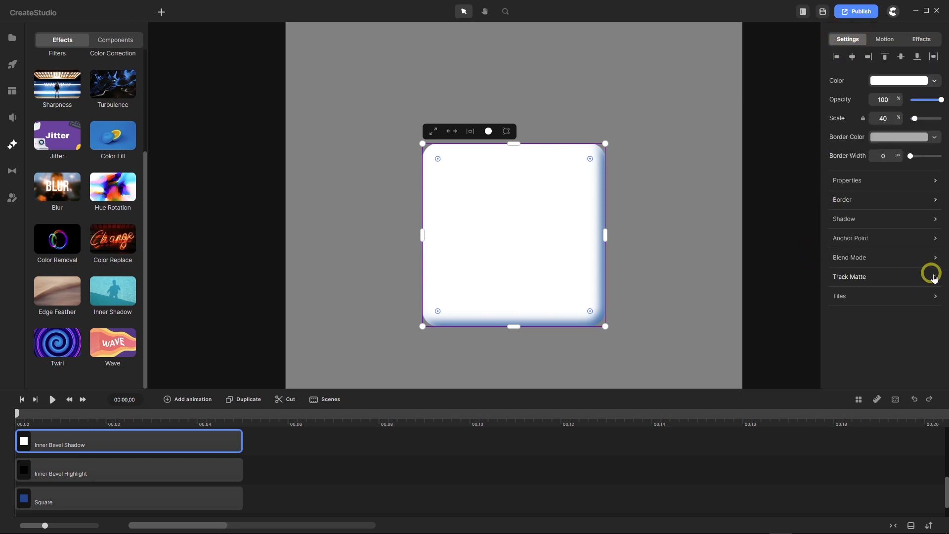
pyautogui.click(936, 258)
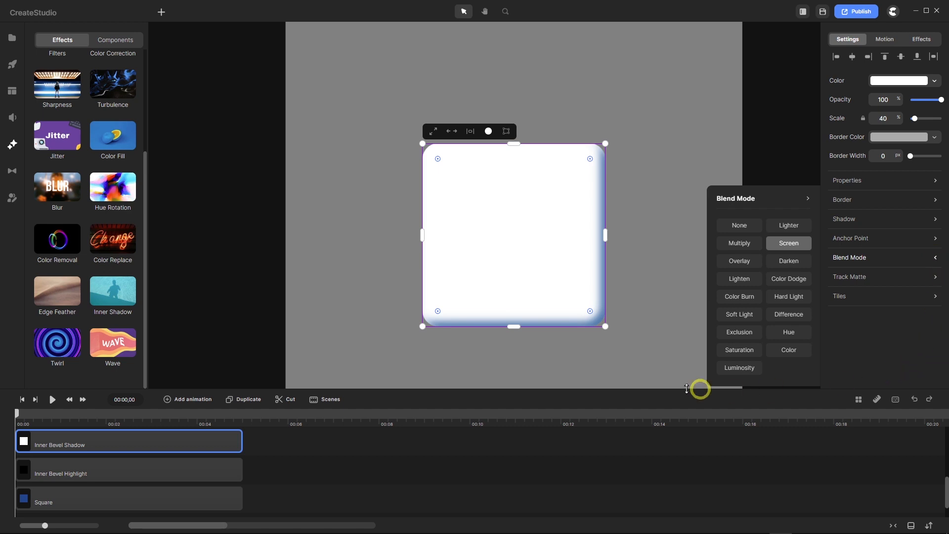
pyautogui.click(740, 243)
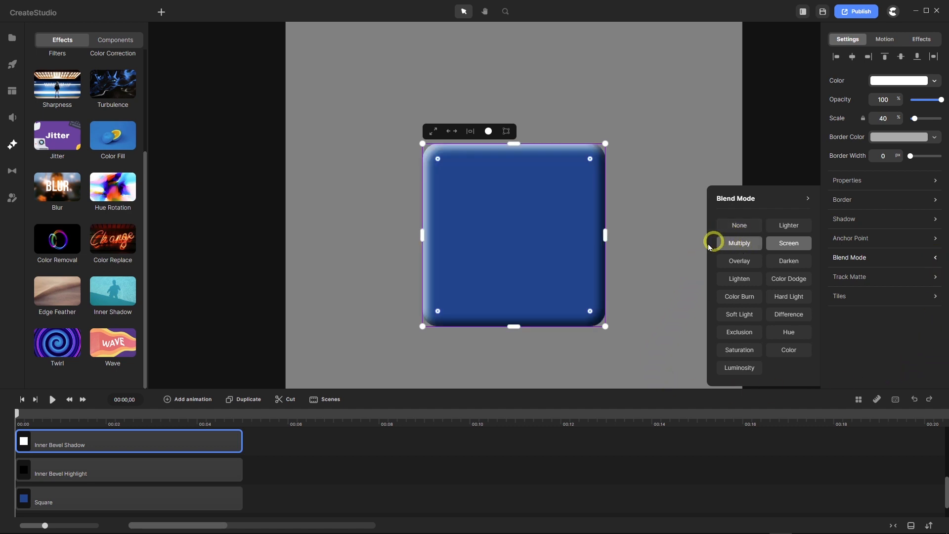
pyautogui.click(744, 246)
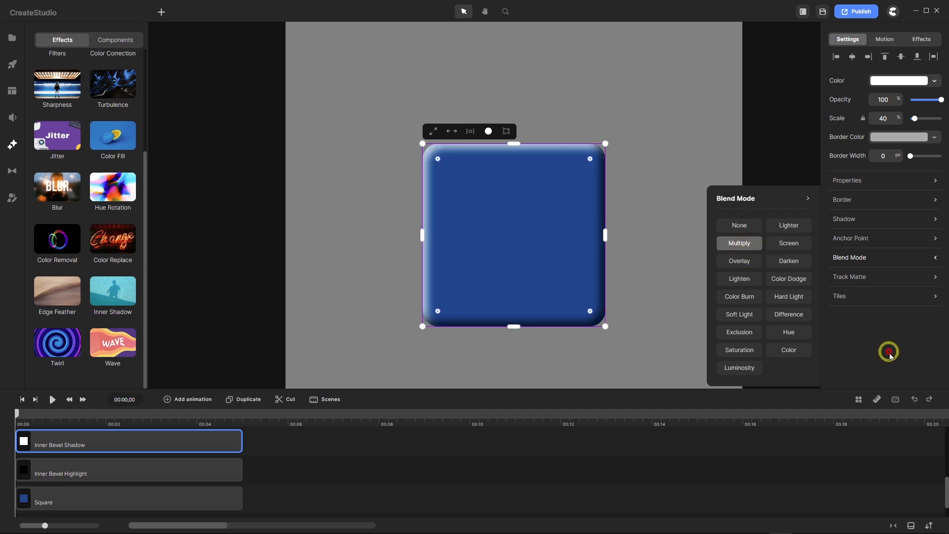
pyautogui.click(507, 441)
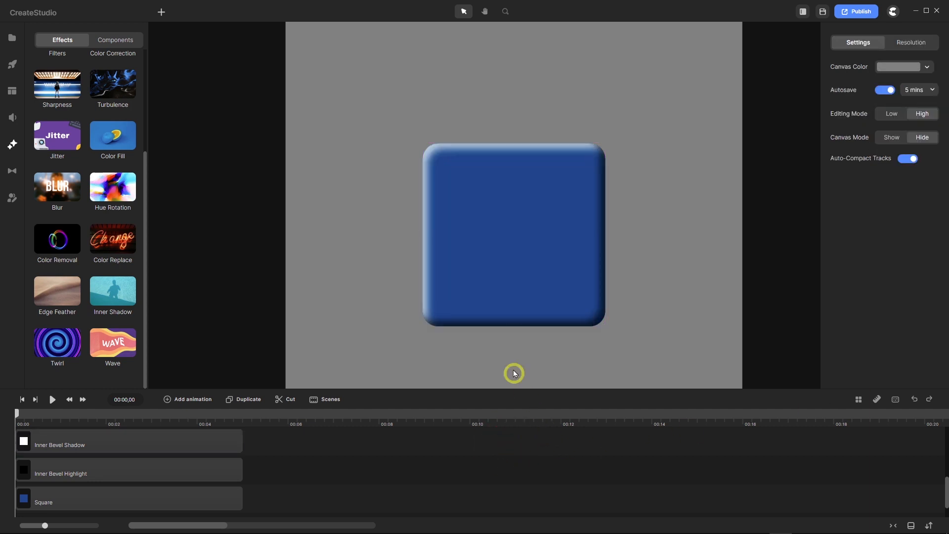
# Compare the finished bevelled square with the Bevel / Emboss original by switching between CreateStudio and Affinity Designer.
pyautogui.scroll(-2, 525, 204)
pyautogui.scroll(1, 526, 233)
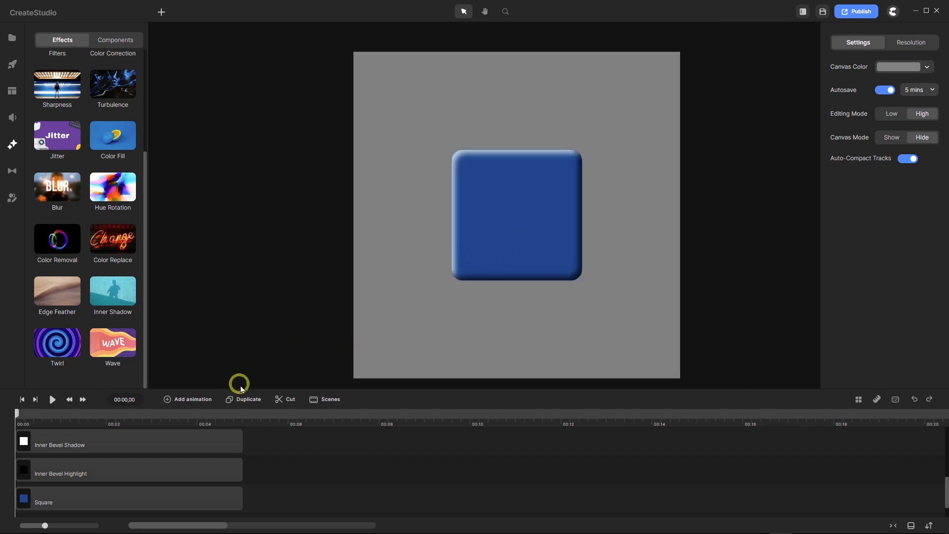
pyautogui.moveTo(181, 531)
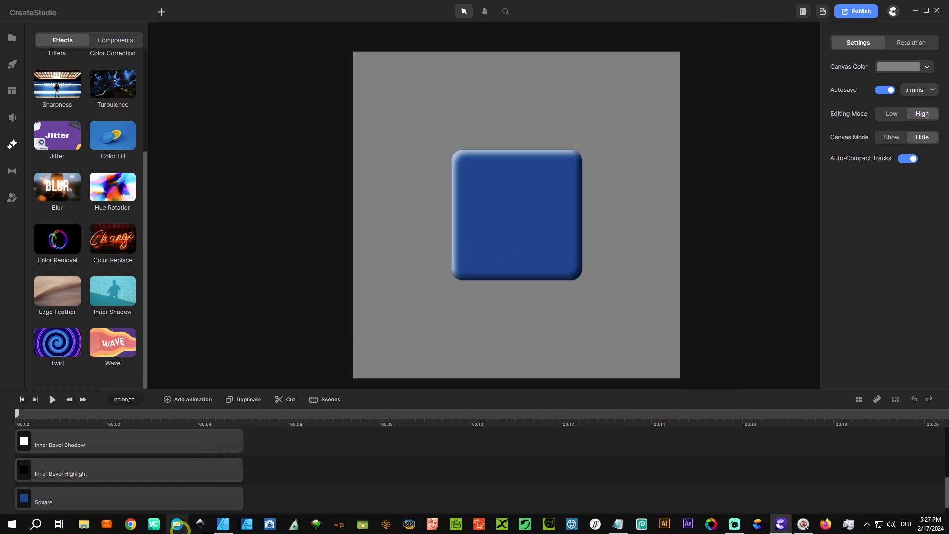
pyautogui.click(224, 525)
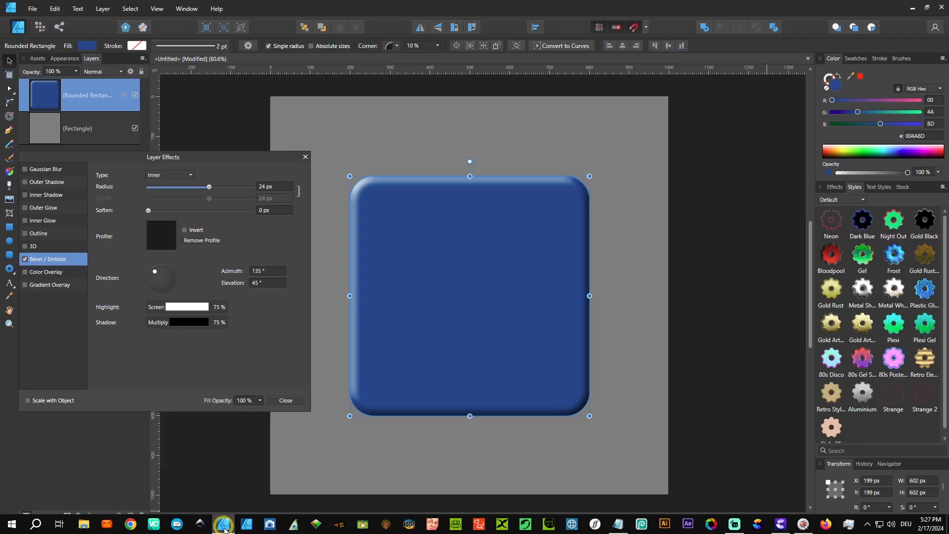
pyautogui.click(224, 527)
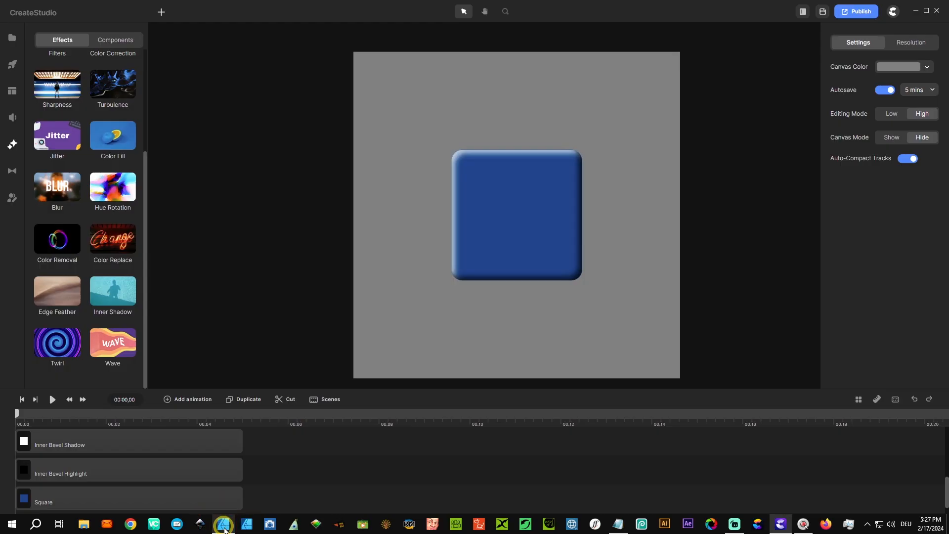
pyautogui.click(224, 527)
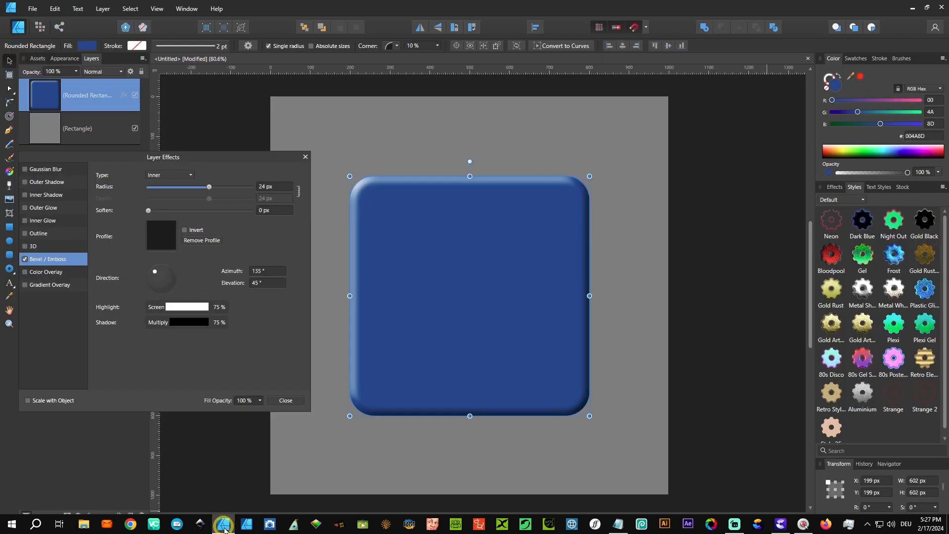
pyautogui.click(224, 527)
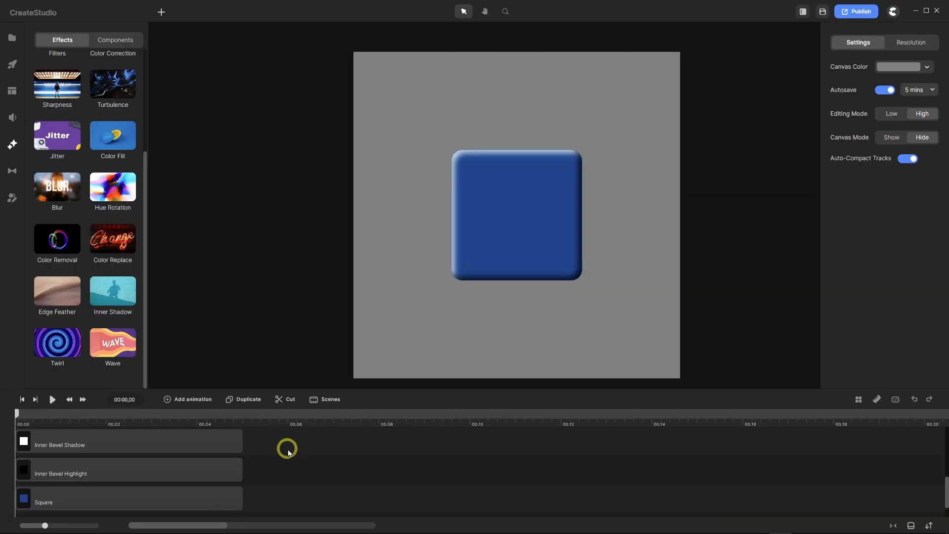
# Enlarge the timeline area, select all three square layers together and move them into the canvas's top-left corner.
pyautogui.moveTo(295, 389); pyautogui.dragTo(288, 346)
pyautogui.click(290, 417)
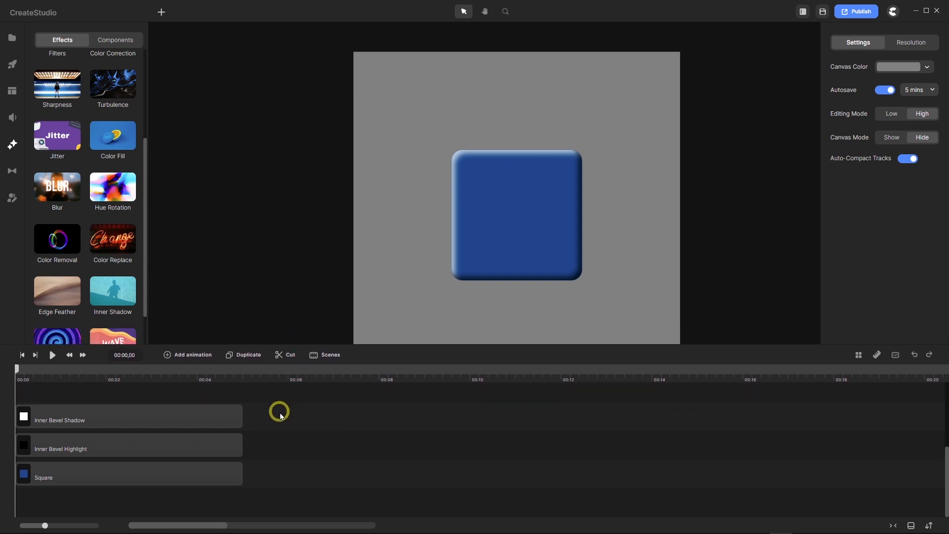
pyautogui.moveTo(274, 411); pyautogui.dragTo(226, 454)
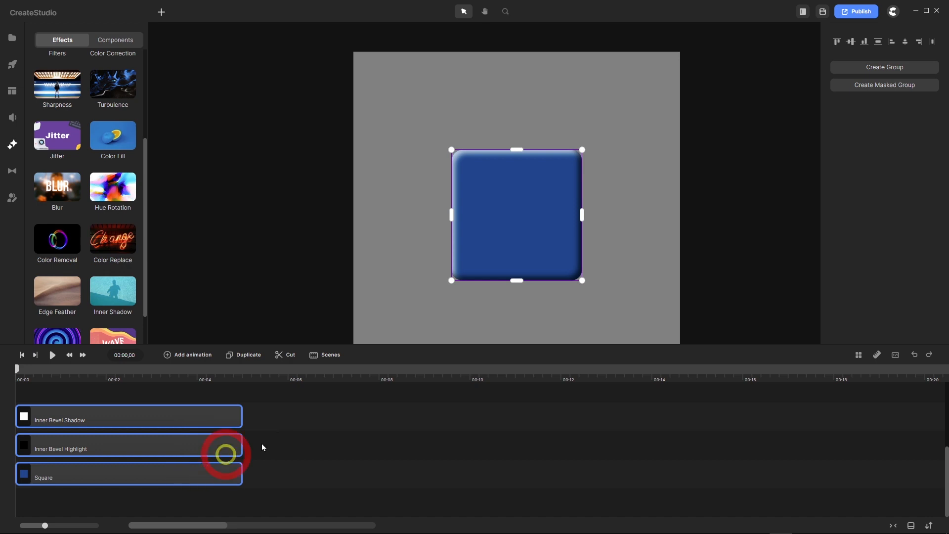
pyautogui.moveTo(521, 227); pyautogui.dragTo(424, 130)
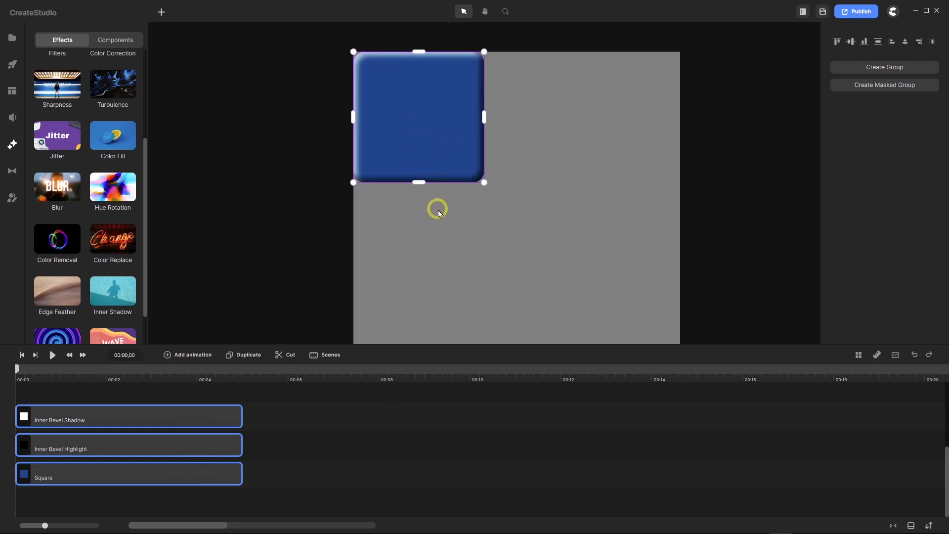
# Nudge the three selected layers five large steps right and five large steps down, and deselect them.
pyautogui.hotkey('shift', 'Right')
pyautogui.hotkey('shift', 'Right')
pyautogui.hotkey('shift', 'Right')
pyautogui.hotkey('shift', 'Right')
pyautogui.hotkey('shift', 'Right')
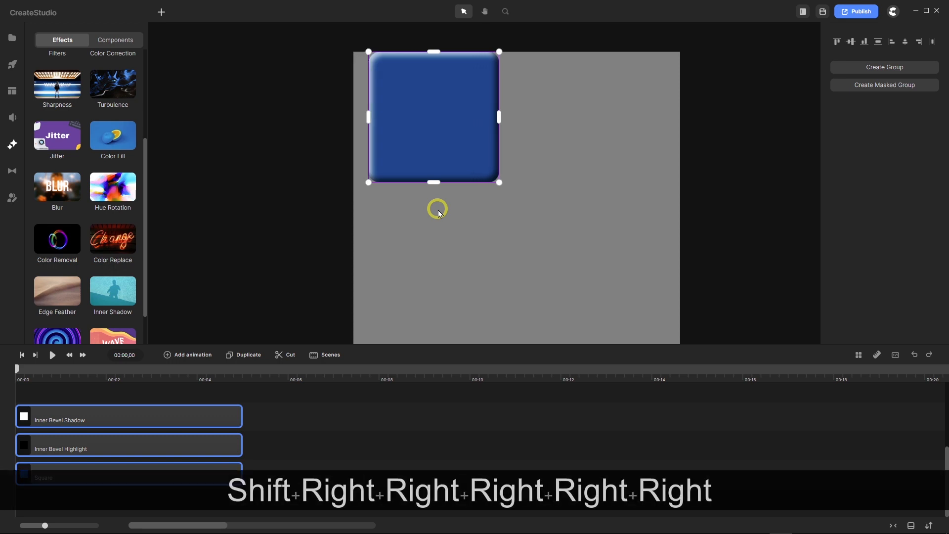
pyautogui.hotkey('shift', 'Down')
pyautogui.hotkey('shift', 'Down')
pyautogui.hotkey('shift', 'Down')
pyautogui.hotkey('shift', 'Down')
pyautogui.hotkey('shift', 'Down')
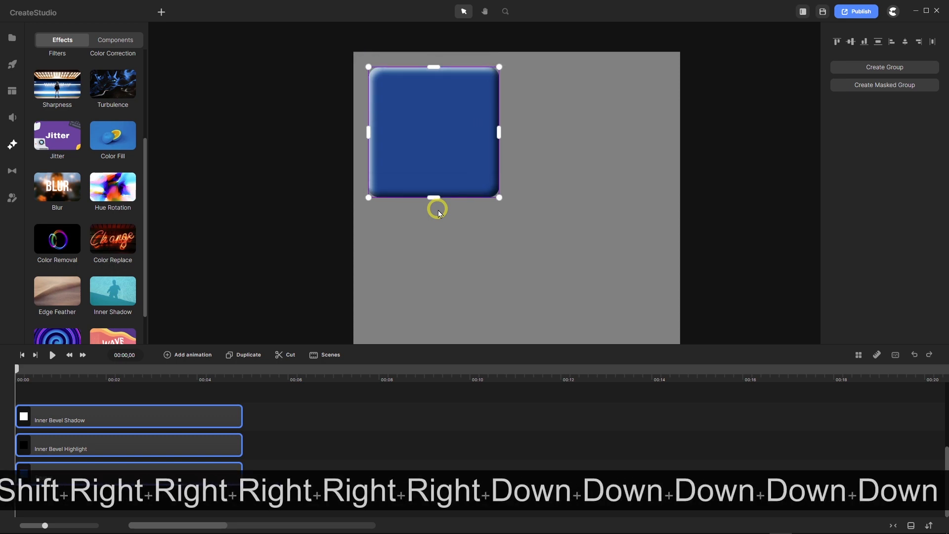
pyautogui.click(327, 395)
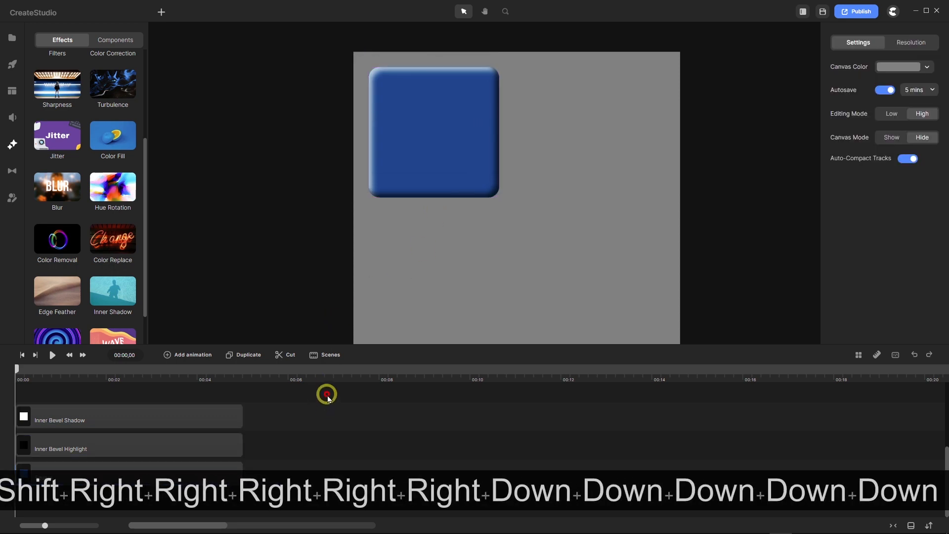
# Duplicate the Square layer and place the copy above Inner Bevel Shadow, leaving one empty track between them.
pyautogui.scroll(1, 330, 410)
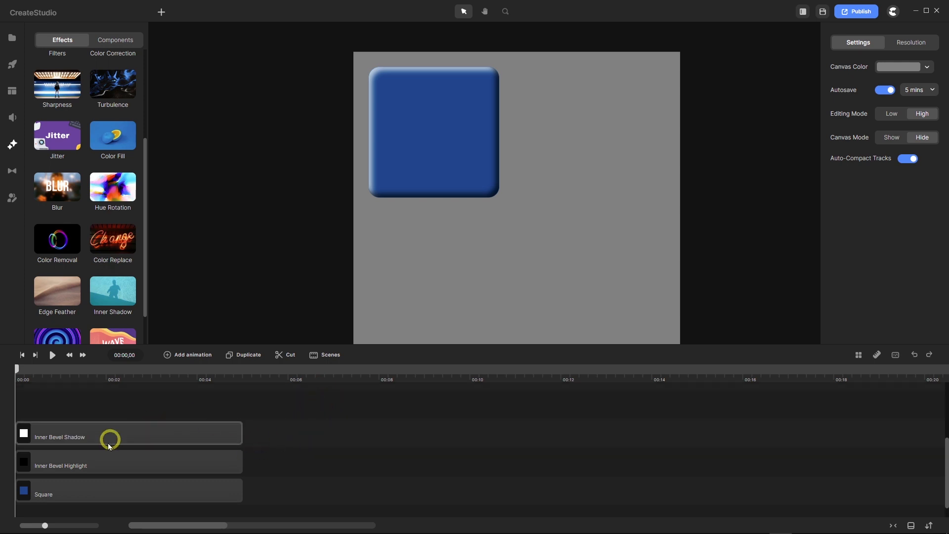
pyautogui.click(72, 497)
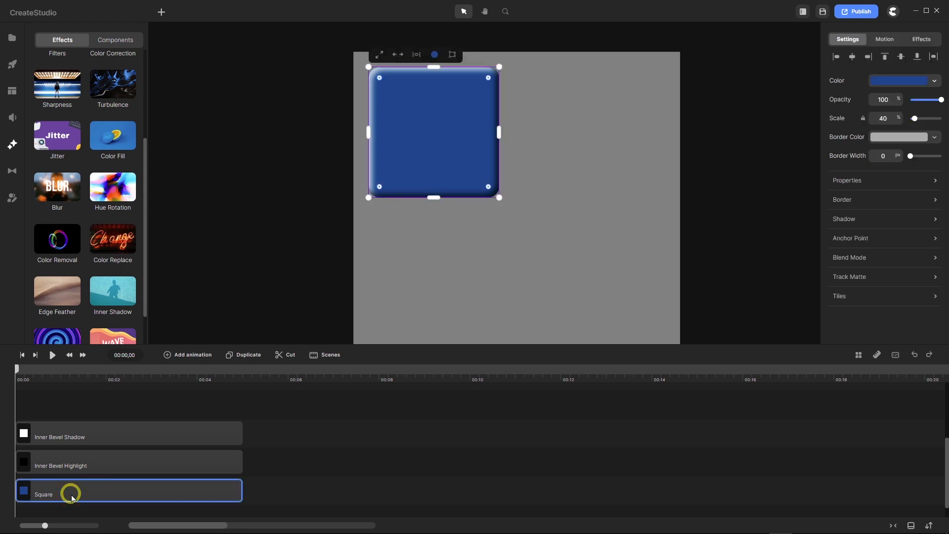
pyautogui.click(249, 360)
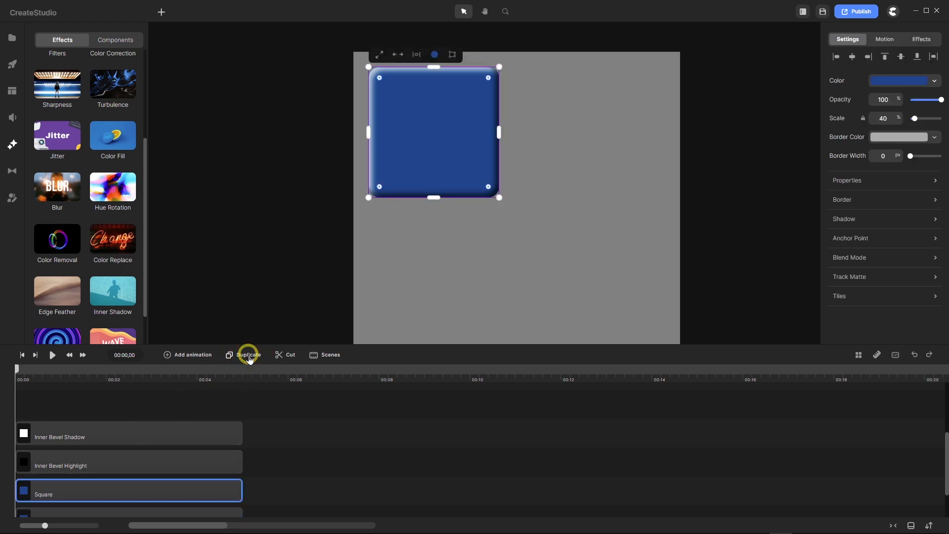
pyautogui.scroll(-1, 170, 434)
pyautogui.moveTo(124, 493)
pyautogui.mouseDown()
pyautogui.moveTo(116, 497)
pyautogui.moveTo(112, 365)
pyautogui.moveTo(106, 420)
pyautogui.mouseUp()
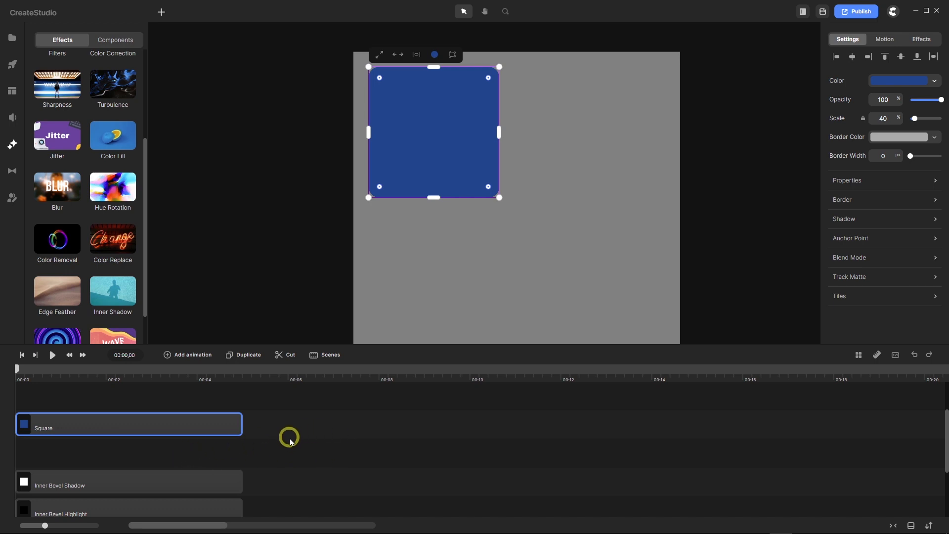
pyautogui.scroll(-1, 290, 440)
pyautogui.scroll(2, 289, 440)
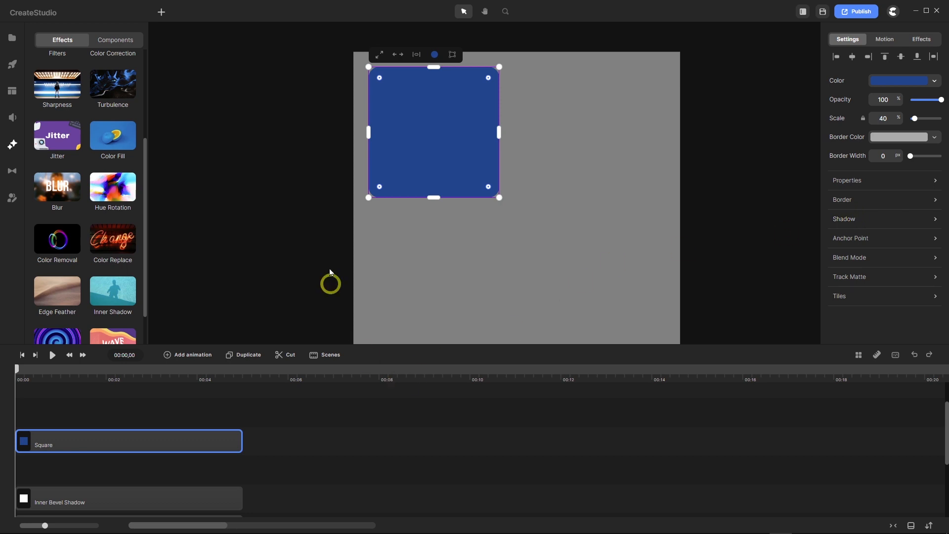
# Move the Square copy level with the bevelled square to the canvas's right edge, and nudge it five large steps back left.
pyautogui.moveTo(420, 145); pyautogui.dragTo(600, 138)
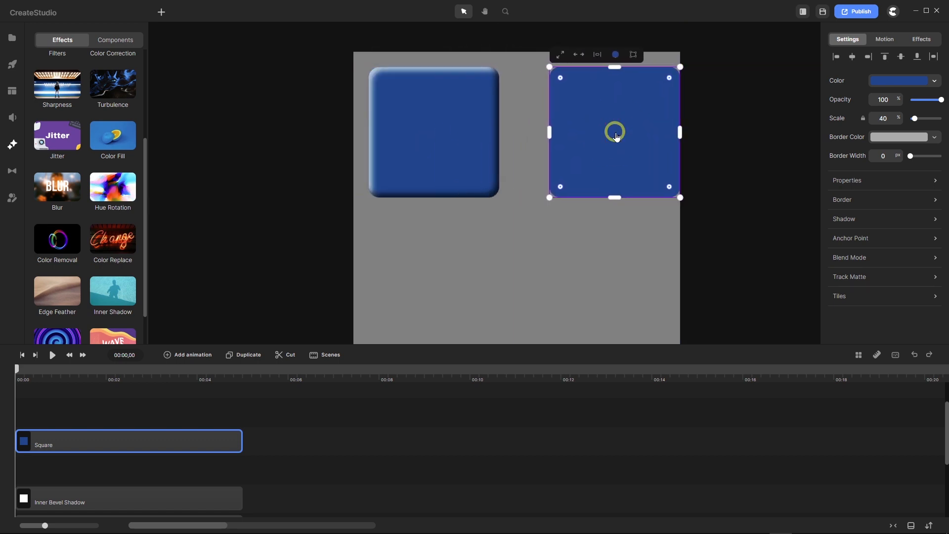
pyautogui.hotkey('shift', 'Left')
pyautogui.hotkey('shift', 'Left')
pyautogui.hotkey('shift', 'Left')
pyautogui.hotkey('shift', 'Left')
pyautogui.hotkey('shift', 'Left')
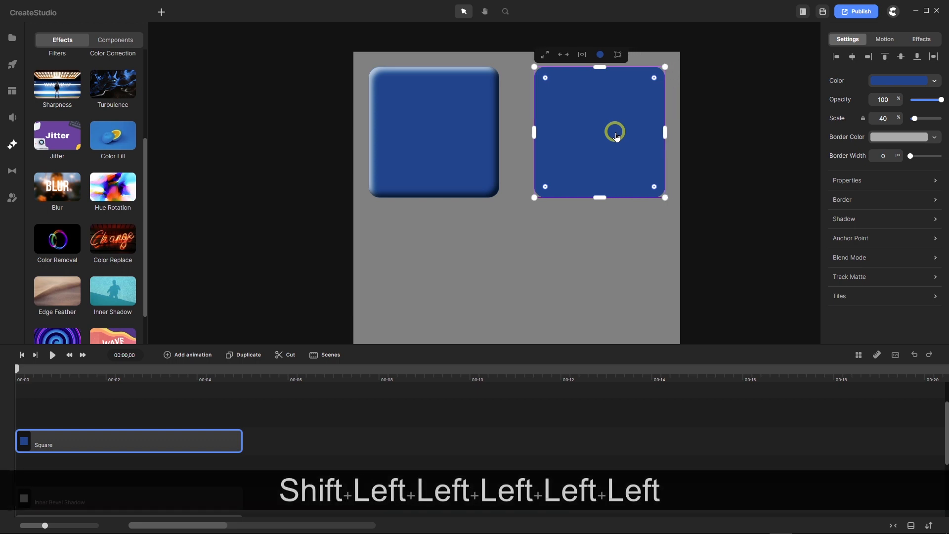
# Move the Square copy's layer up one track in the timeline and duplicate it.
pyautogui.scroll(2, 689, 49)
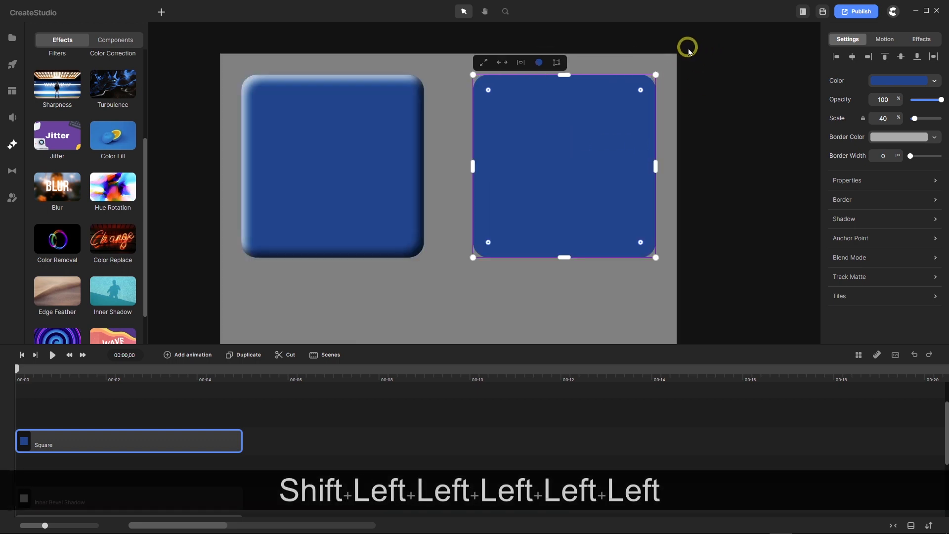
pyautogui.scroll(2, 689, 52)
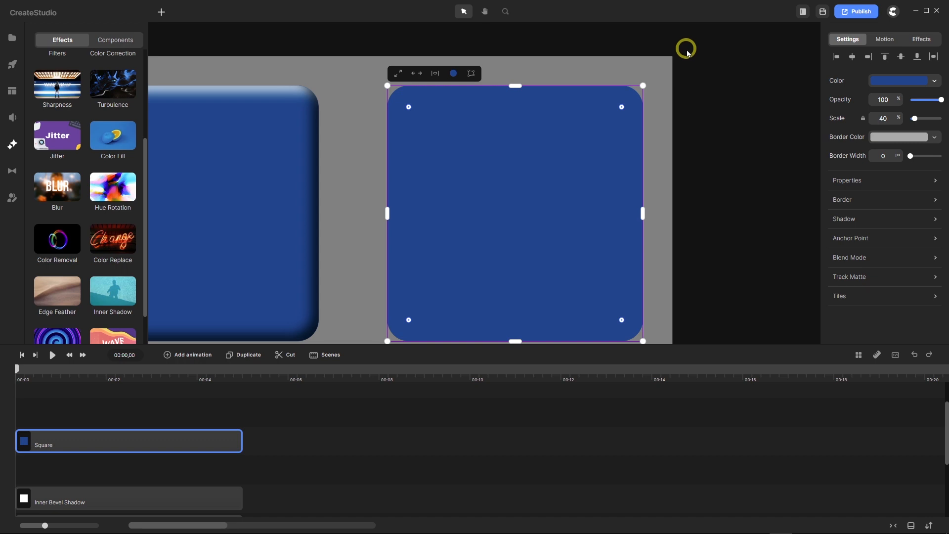
pyautogui.scroll(-2, 688, 52)
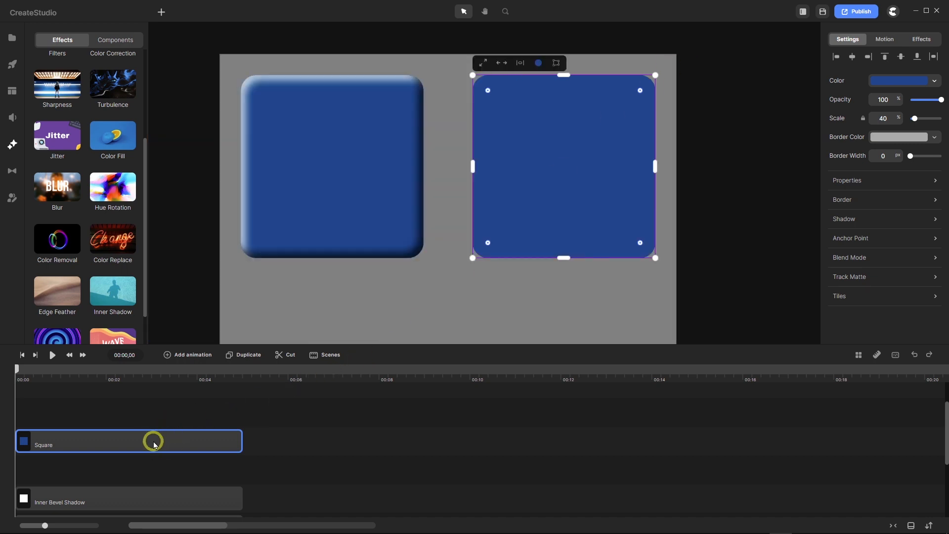
pyautogui.moveTo(148, 435); pyautogui.dragTo(146, 413)
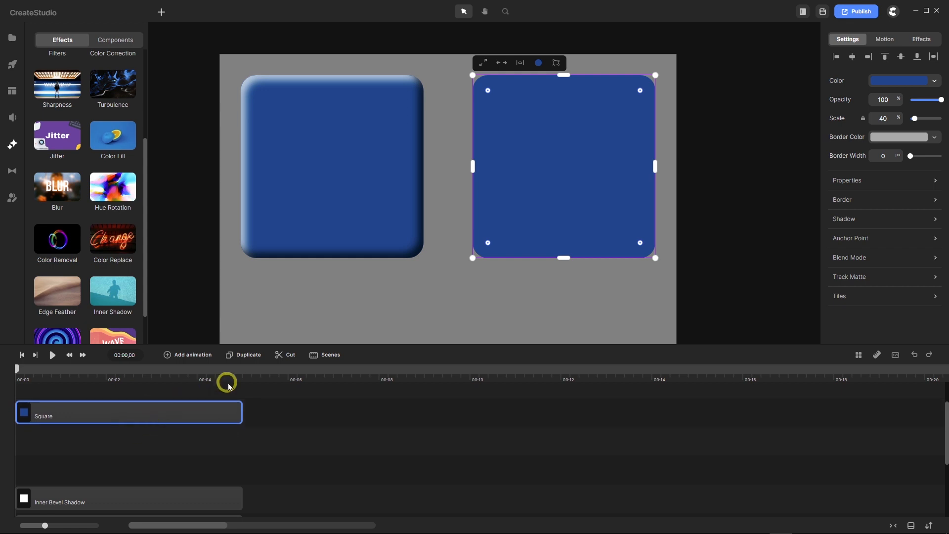
pyautogui.click(244, 355)
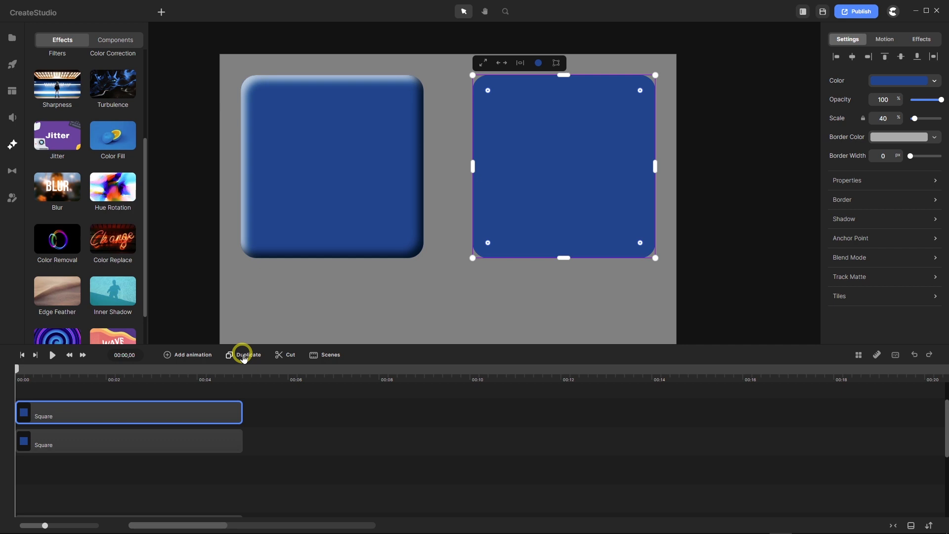
# Rename the lower Square layer as "Outer Bevel Shadow".
pyautogui.click(76, 443)
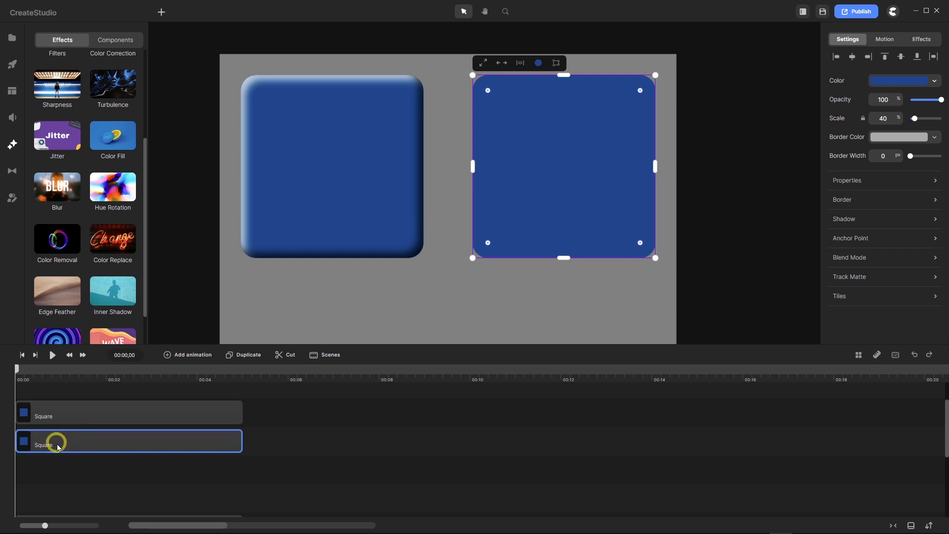
pyautogui.rightClick(58, 446)
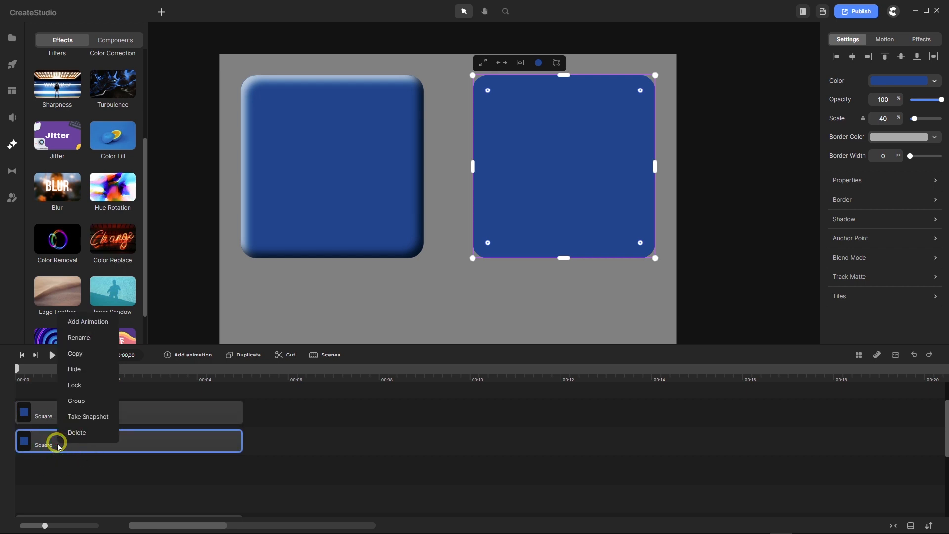
pyautogui.click(85, 340)
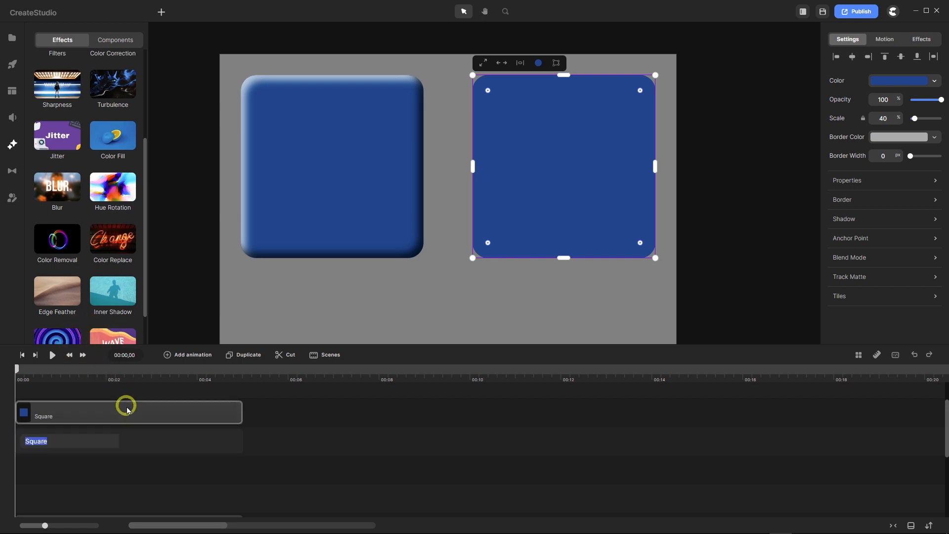
pyautogui.write('Aou')
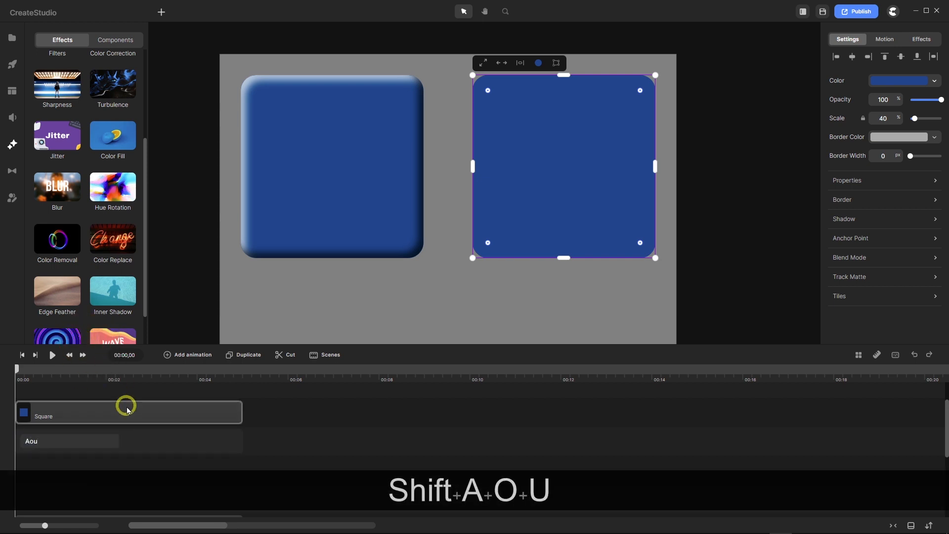
pyautogui.press('BackSpace')
pyautogui.press('BackSpace')
pyautogui.press('BackSpace')
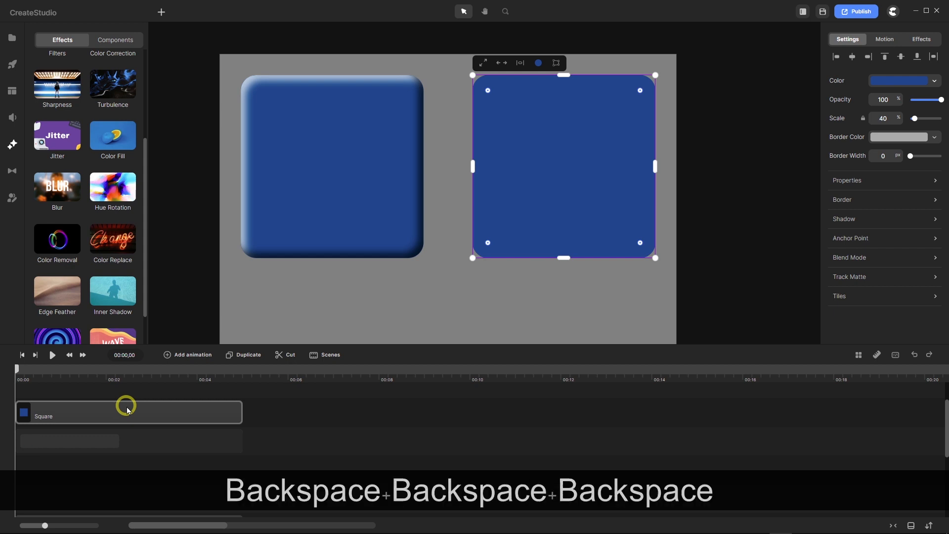
pyautogui.write('Outer')
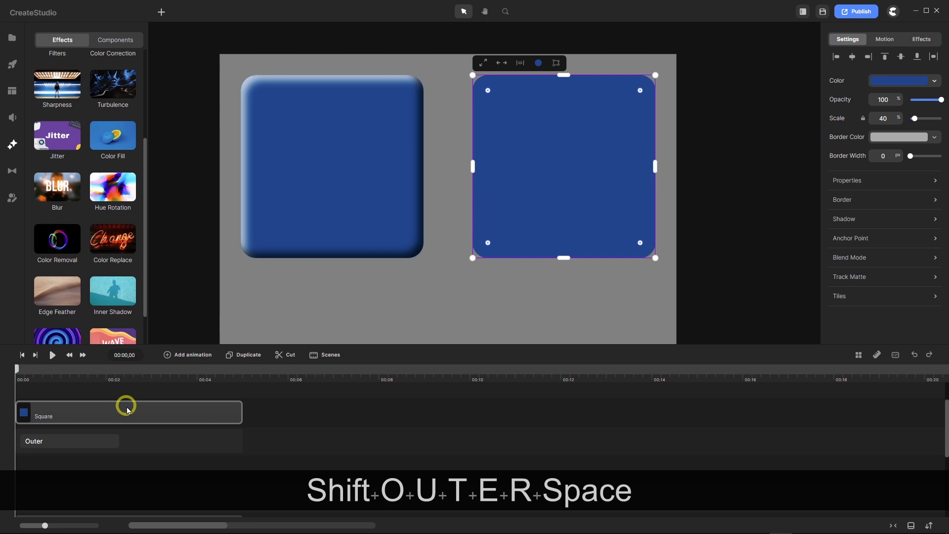
pyautogui.press('shift')
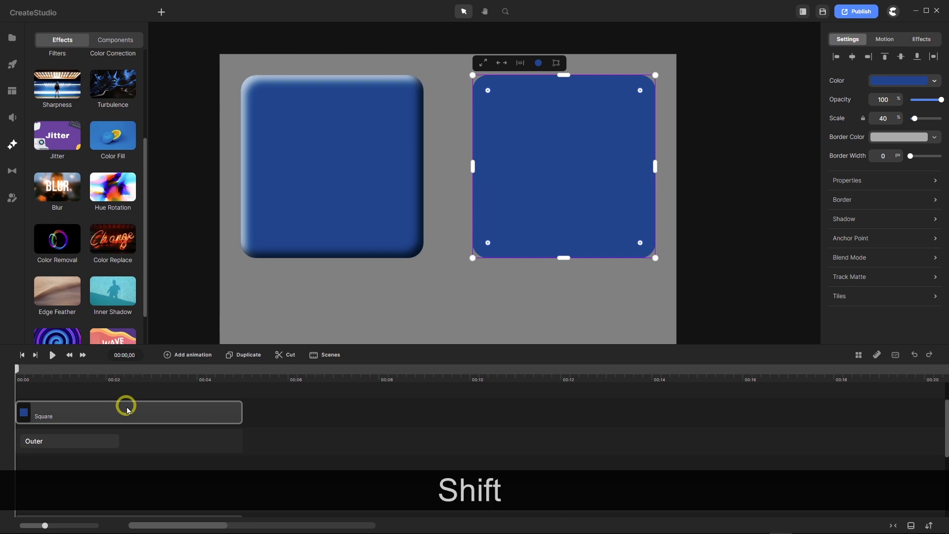
pyautogui.write('Bev')
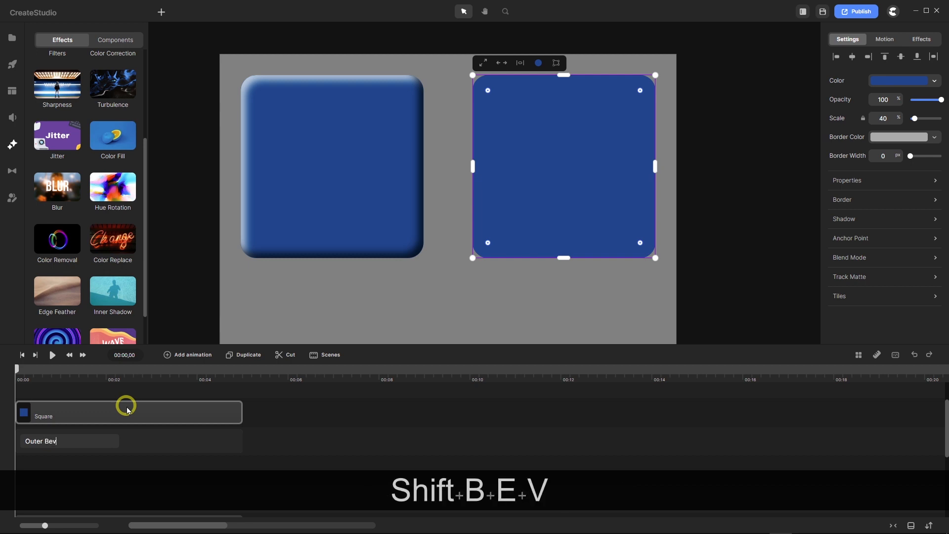
pyautogui.write('el ')
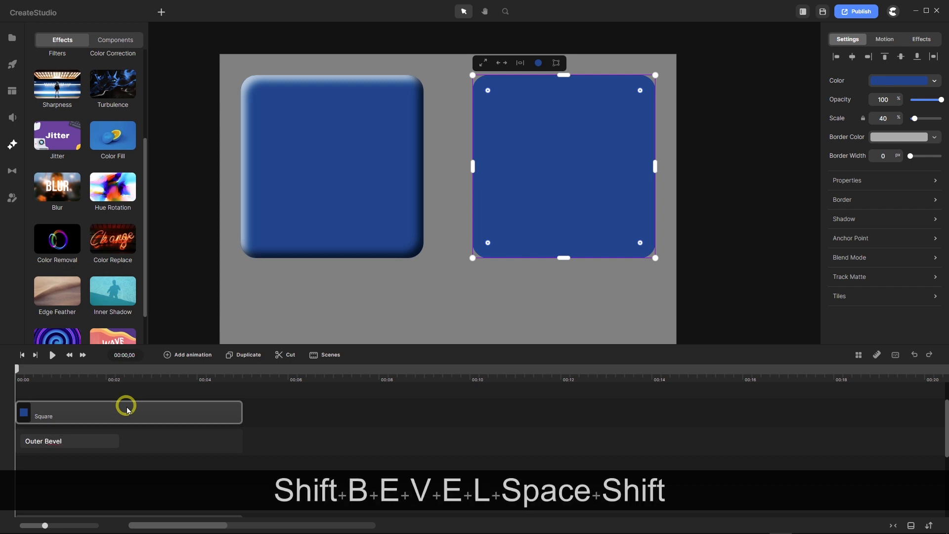
pyautogui.write('Shadow')
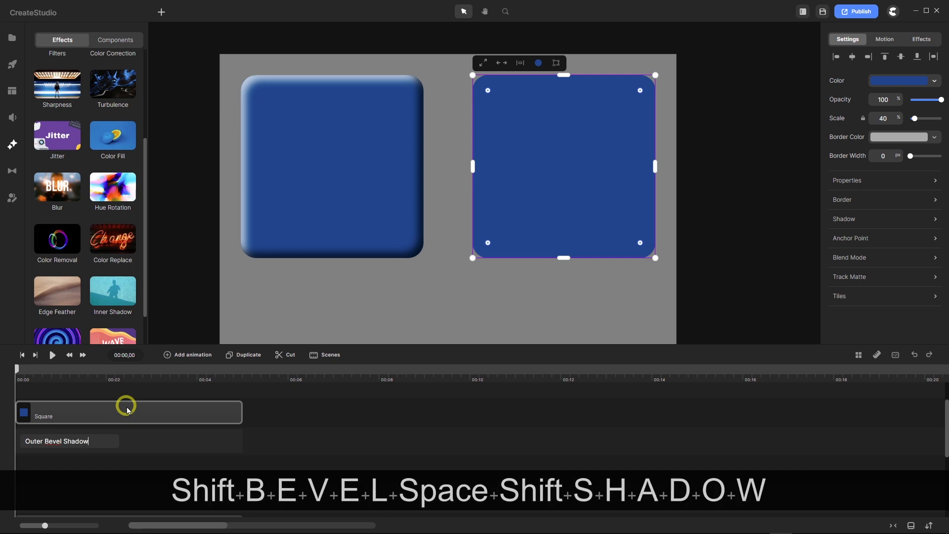
pyautogui.press('Return')
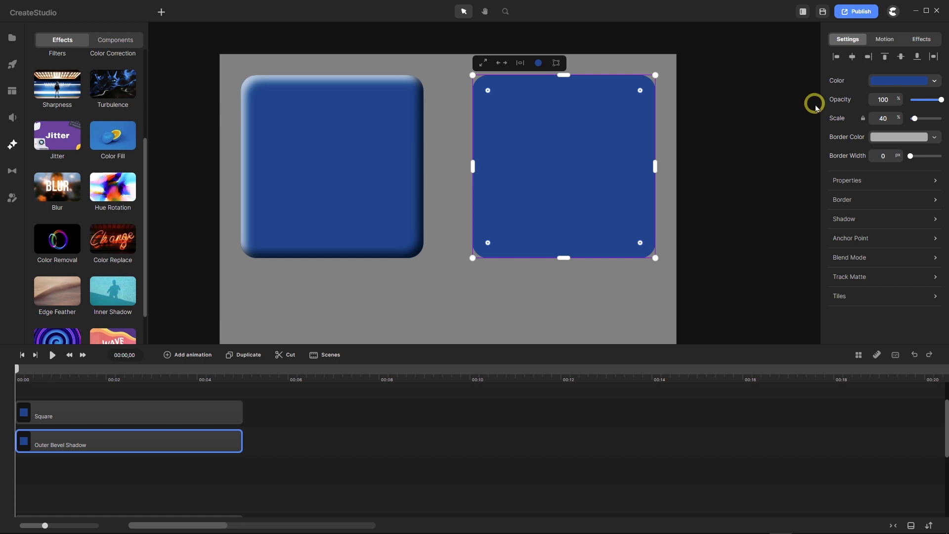
# Set the Outer Bevel Shadow layer's fill to the canvas's grey background colour, 808080, by sampling it.
pyautogui.click(902, 83)
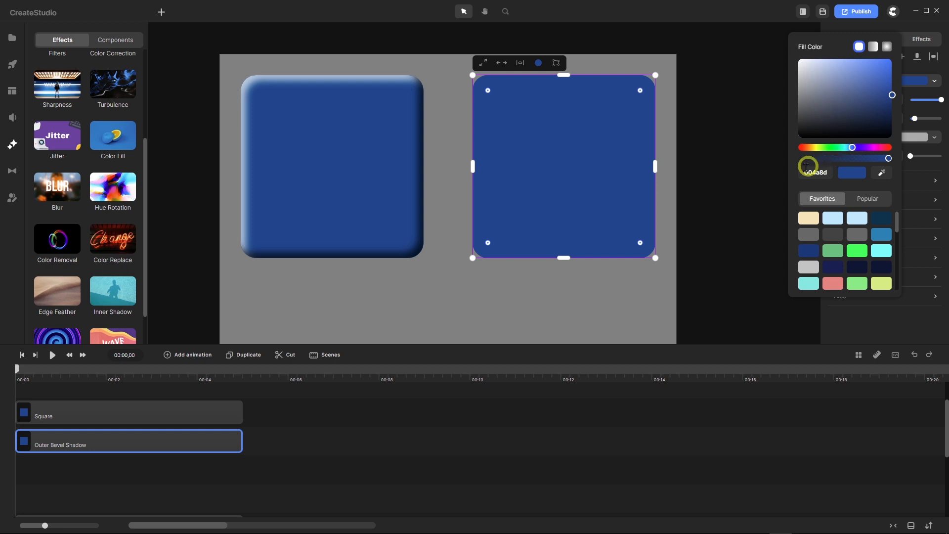
pyautogui.click(882, 173)
pyautogui.click(595, 298)
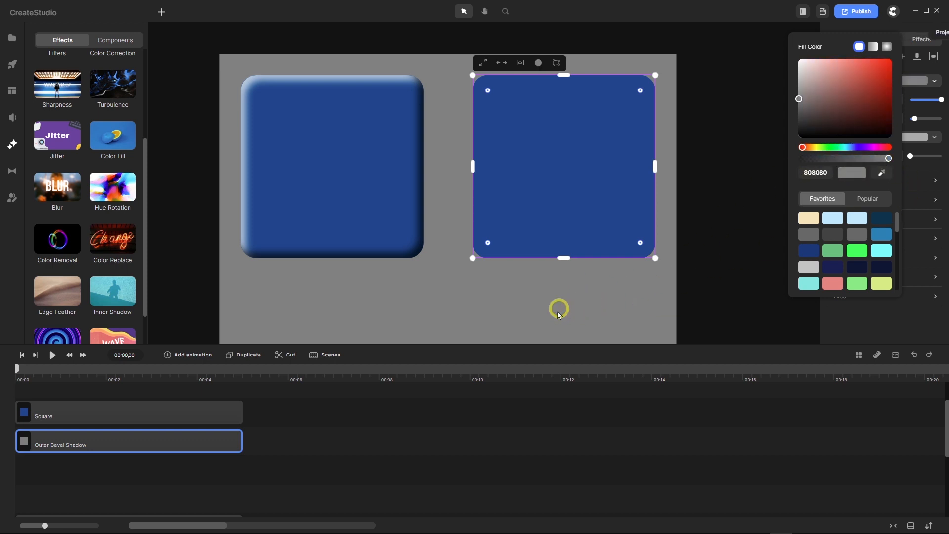
pyautogui.click(900, 329)
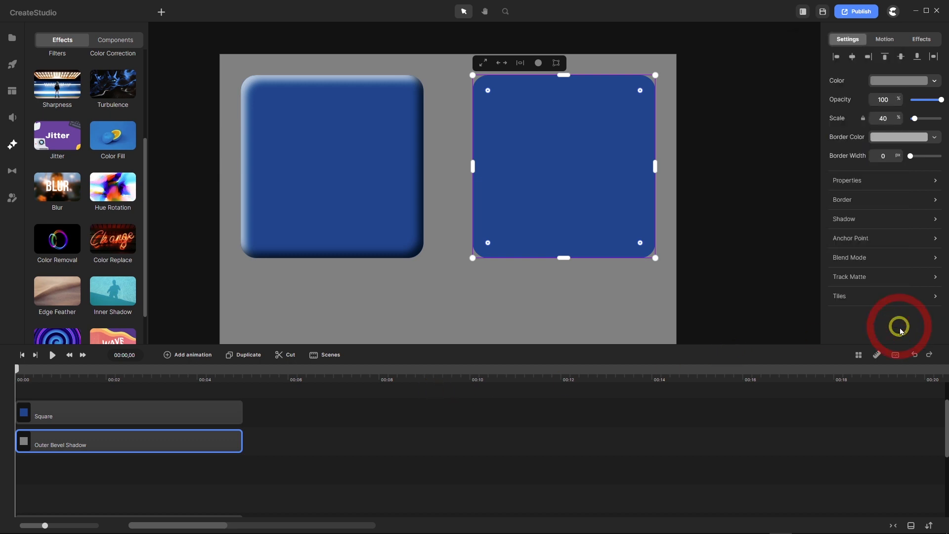
# Give the layer a shadow with a 2 px distance and 4 px blur, and raise its colour opacity to about three quarters.
pyautogui.click(936, 218)
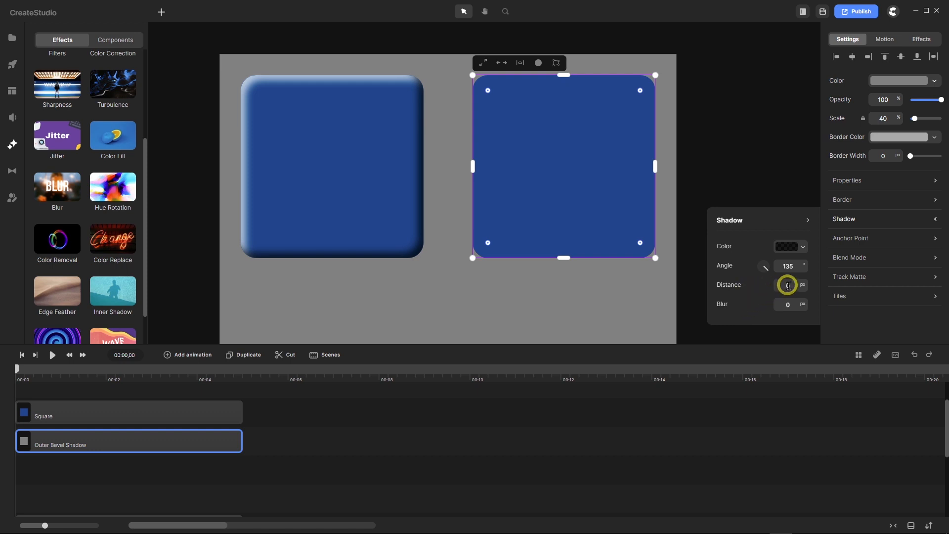
pyautogui.moveTo(793, 286); pyautogui.dragTo(776, 284)
pyautogui.write('2')
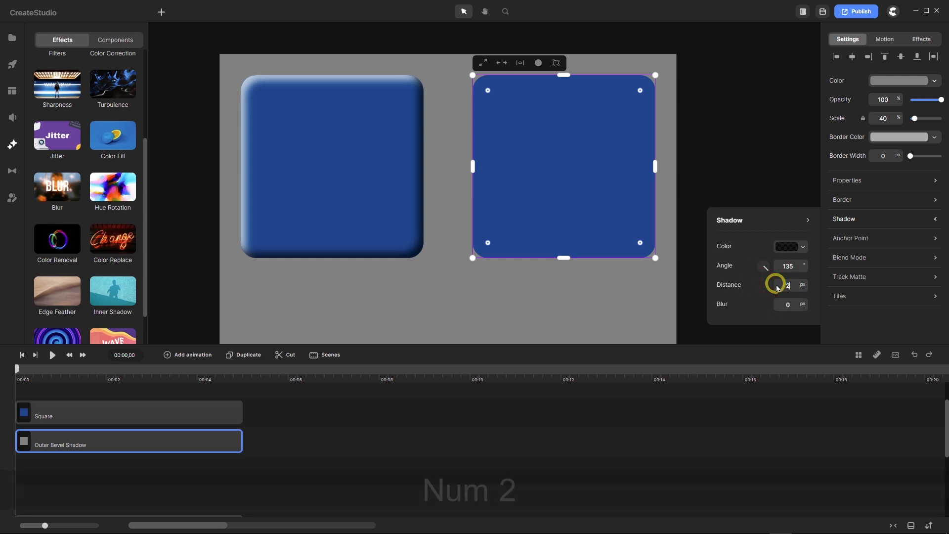
pyautogui.press('Return')
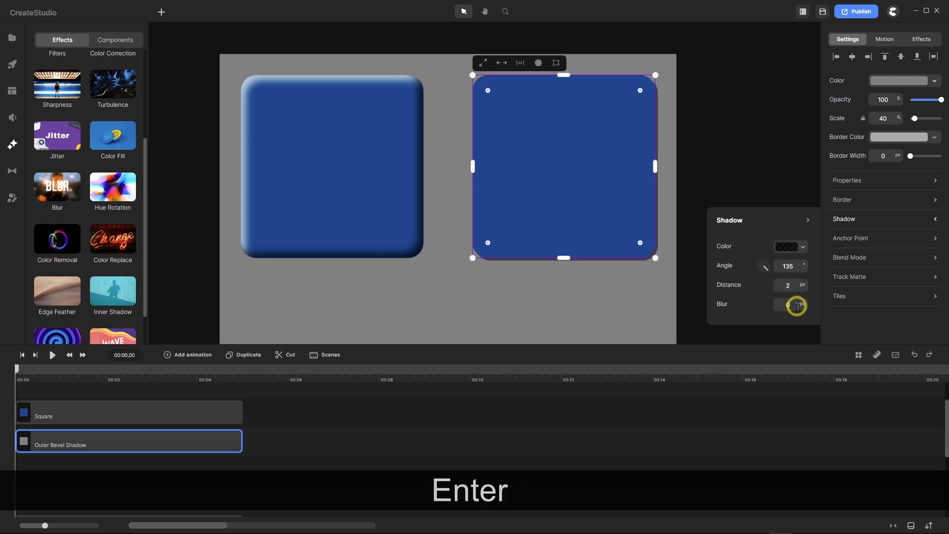
pyautogui.moveTo(794, 304); pyautogui.dragTo(760, 301)
pyautogui.write('4')
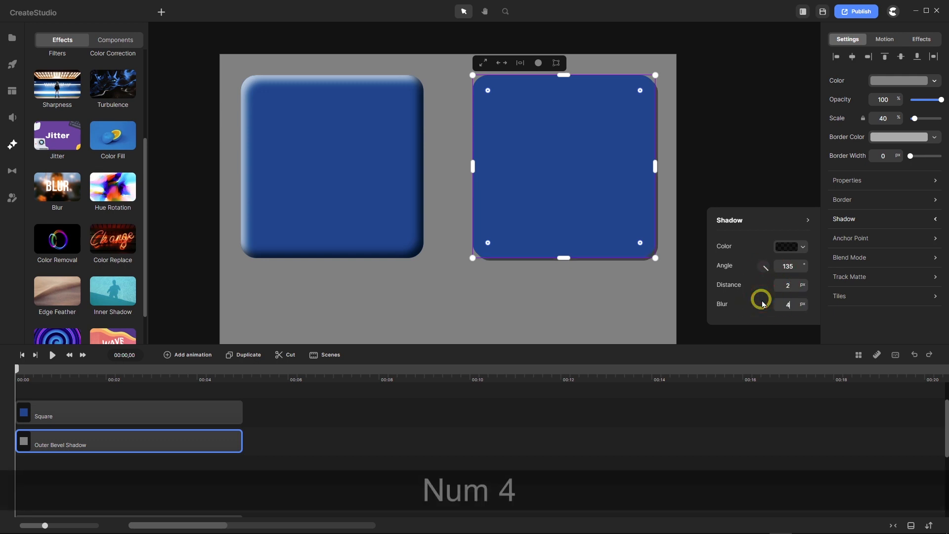
pyautogui.press('Return')
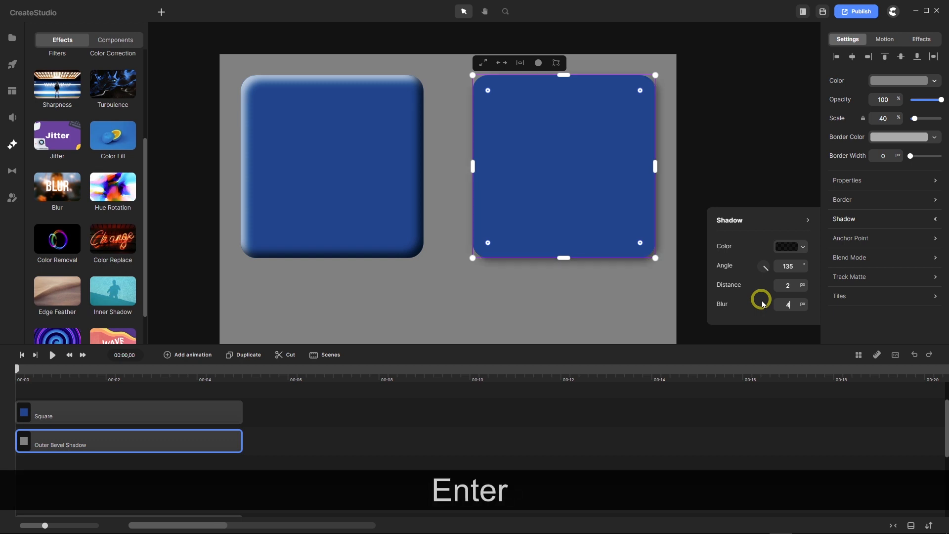
pyautogui.click(802, 247)
pyautogui.moveTo(745, 324); pyautogui.dragTo(766, 328)
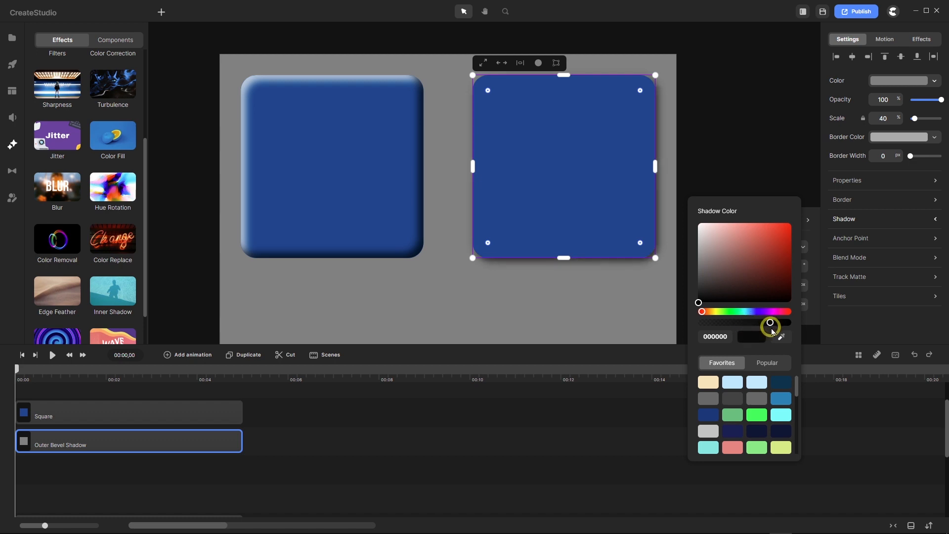
# Switch to Affinity Designer, set the rounded rectangle's Bevel / Emboss type to Outer as a reference, and return to CreateStudio.
pyautogui.moveTo(188, 529)
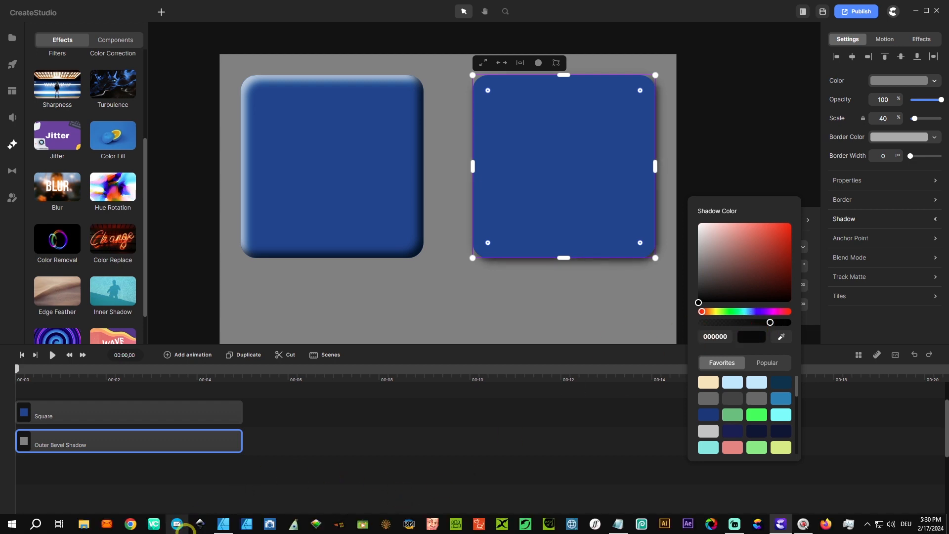
pyautogui.click(222, 524)
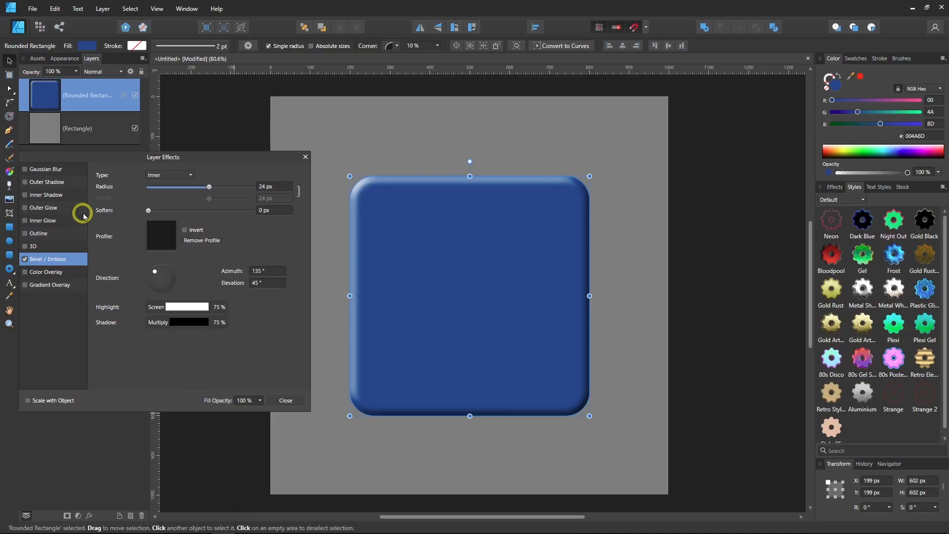
pyautogui.click(190, 176)
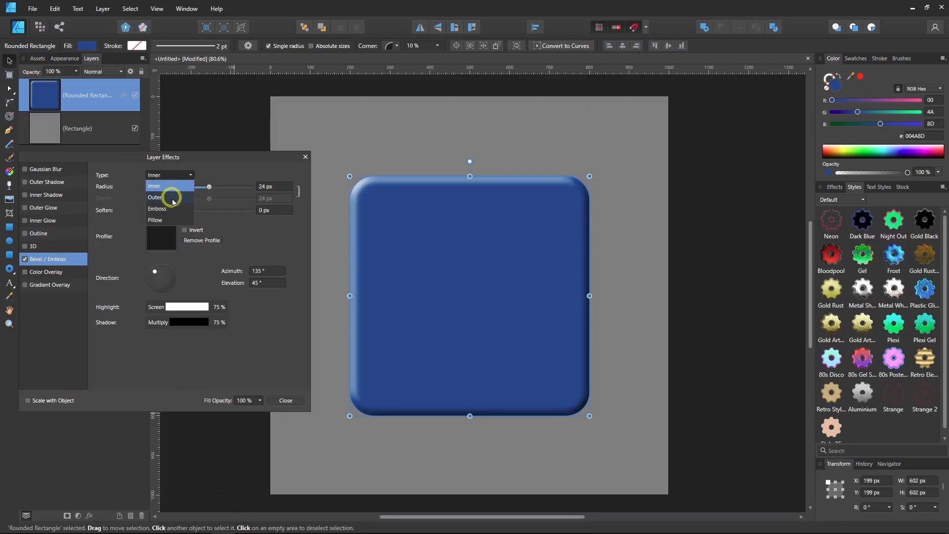
pyautogui.click(172, 199)
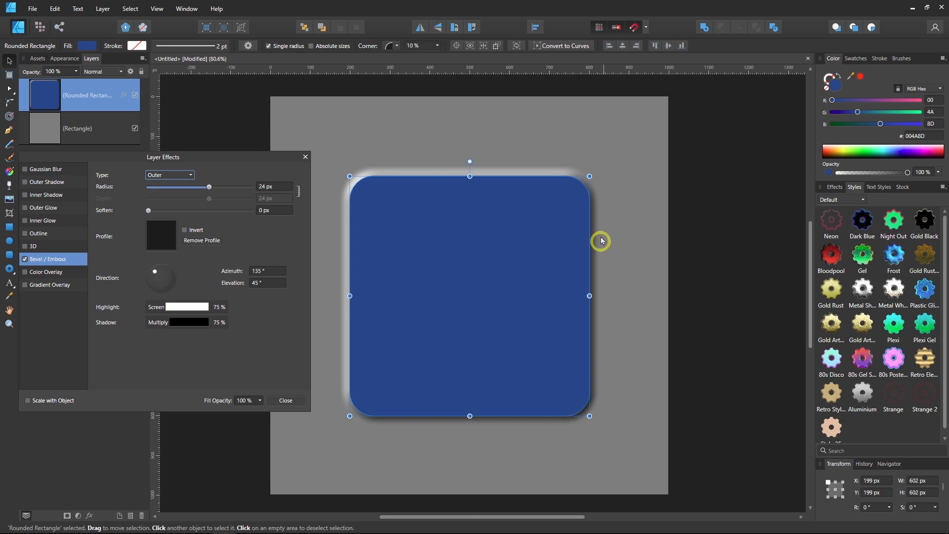
pyautogui.moveTo(641, 533)
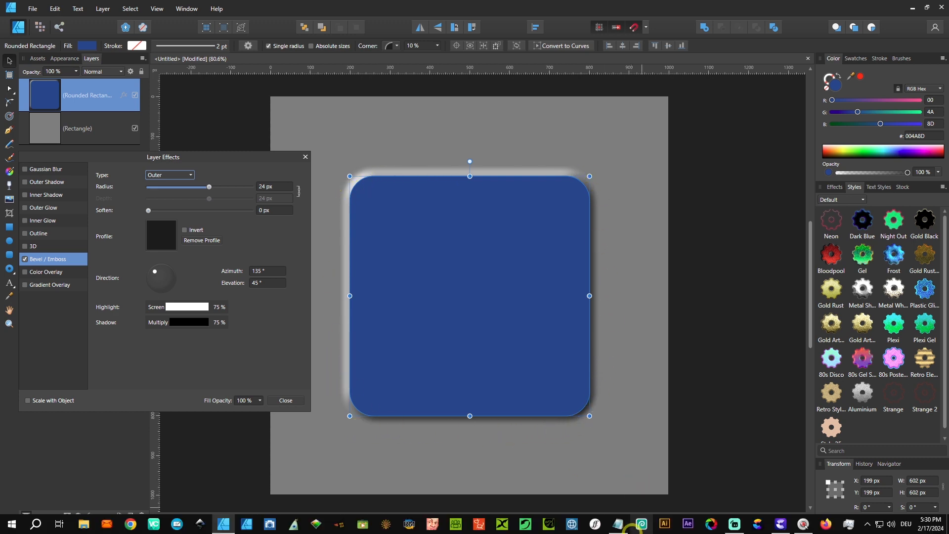
pyautogui.click(782, 528)
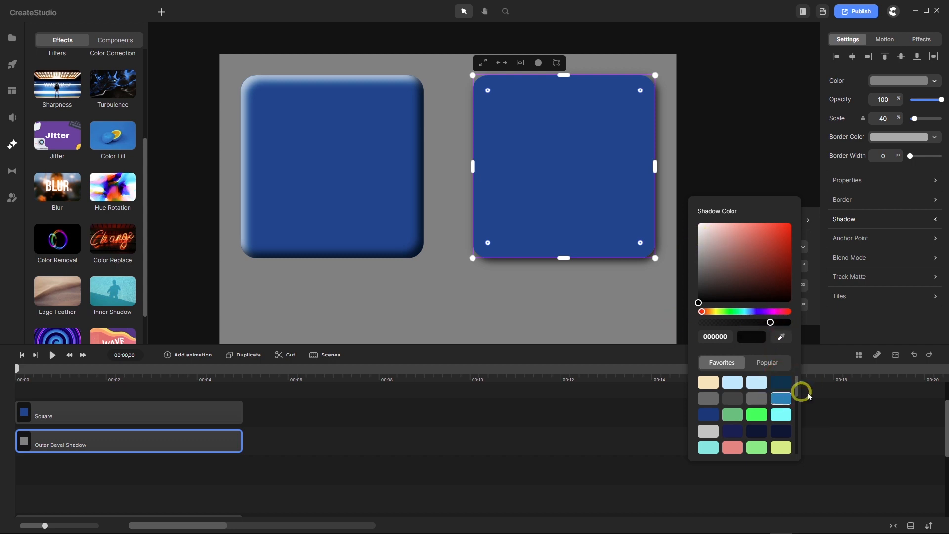
# Close the shadow settings and duplicate the Outer Bevel Shadow layer.
pyautogui.click(827, 359)
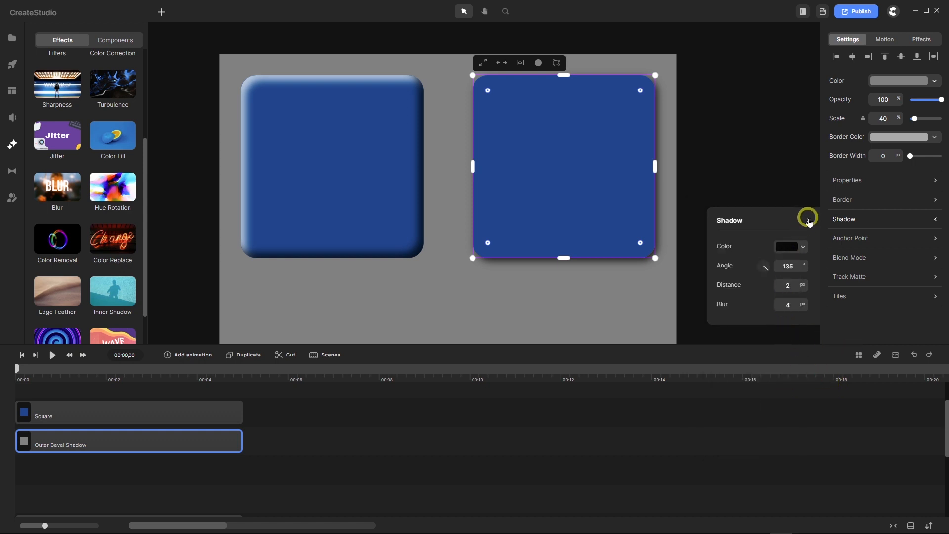
pyautogui.click(809, 221)
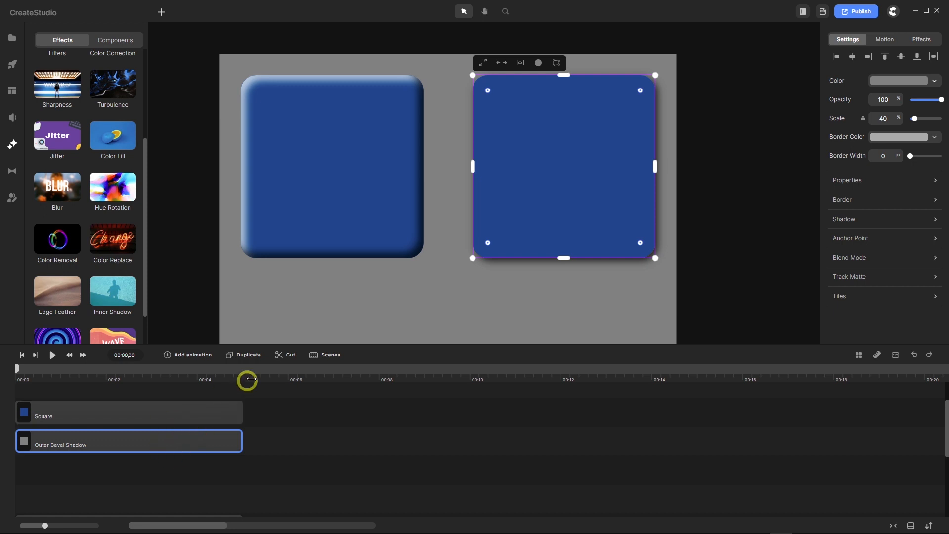
pyautogui.click(249, 356)
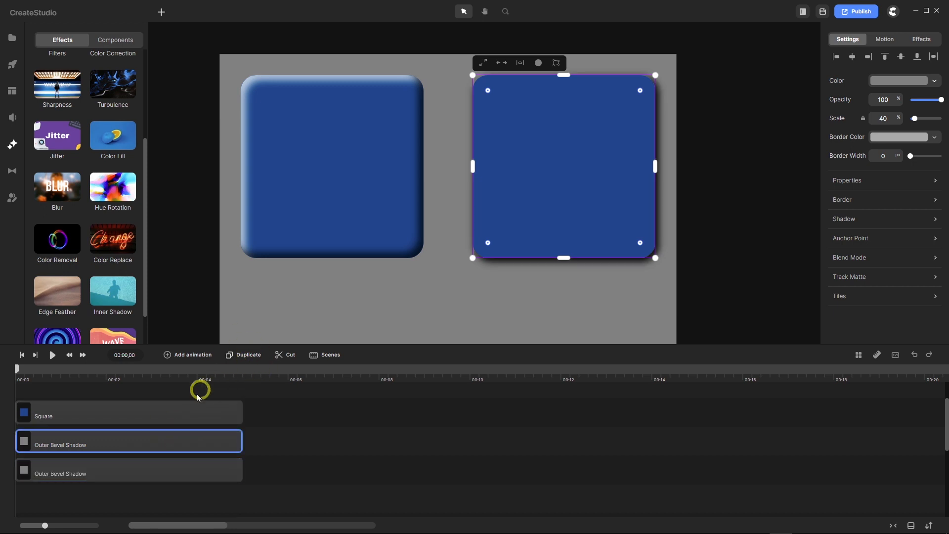
# Rename the lower Outer Bevel Shadow copy as Outer Bevel Highlight.
pyautogui.click(84, 476)
pyautogui.rightClick(83, 473)
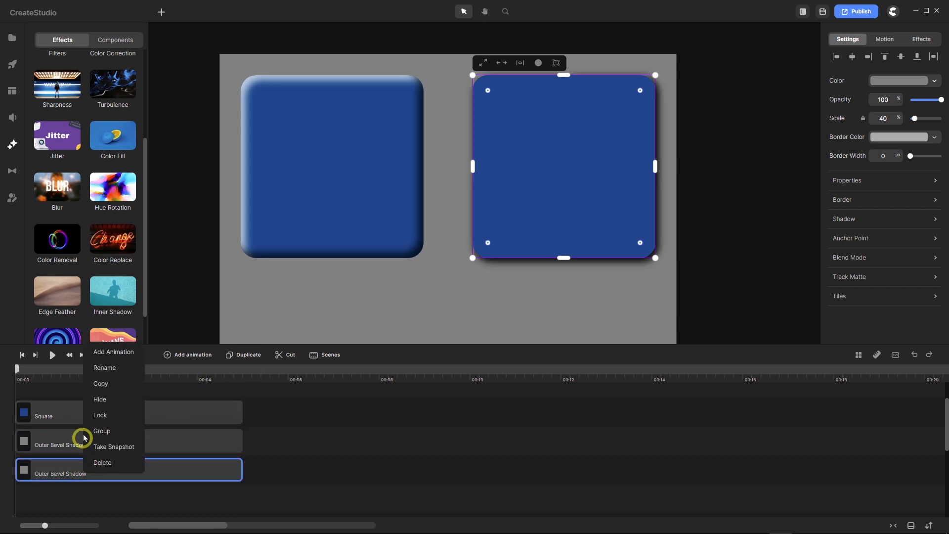
pyautogui.click(104, 374)
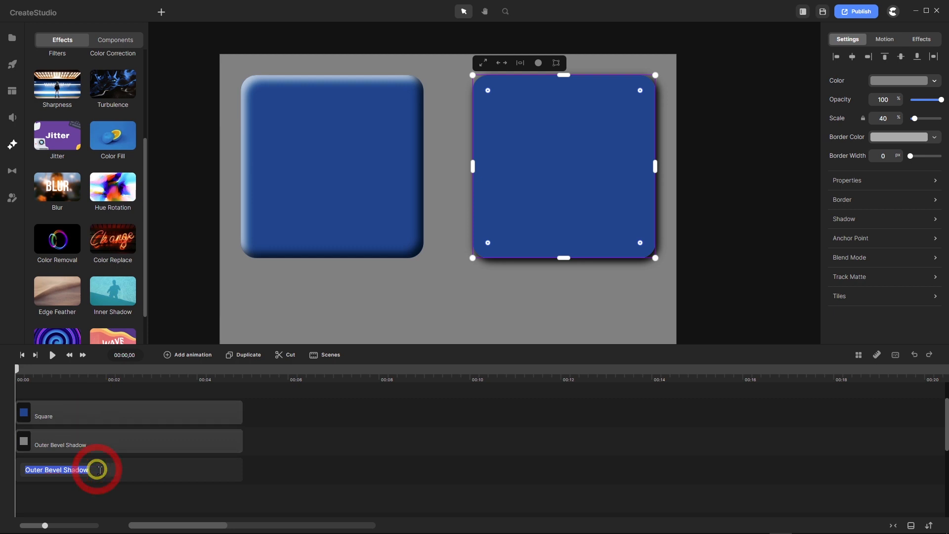
pyautogui.click(91, 469)
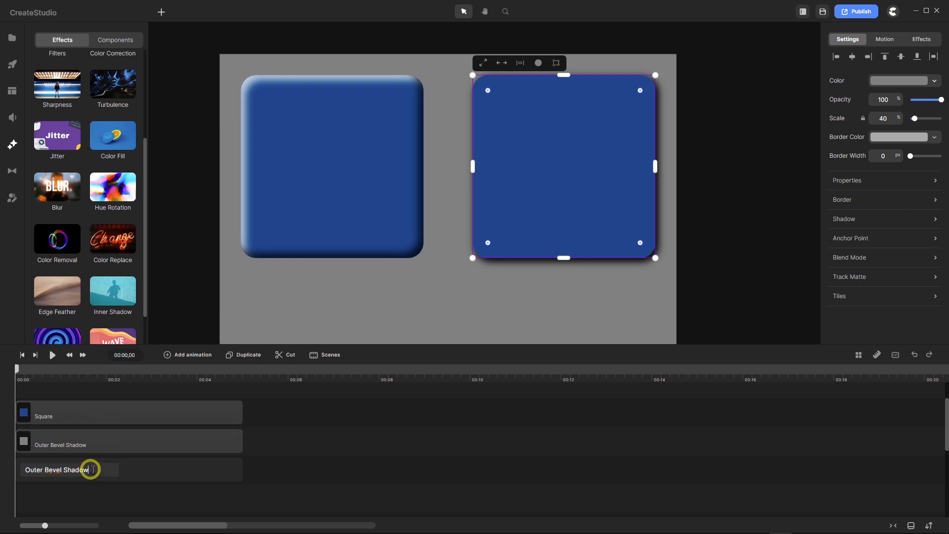
pyautogui.press('BackSpace')
pyautogui.press('BackSpace')
pyautogui.press('BackSpace')
pyautogui.press('BackSpace')
pyautogui.press('BackSpace')
pyautogui.press('BackSpace')
pyautogui.press('BackSpace')
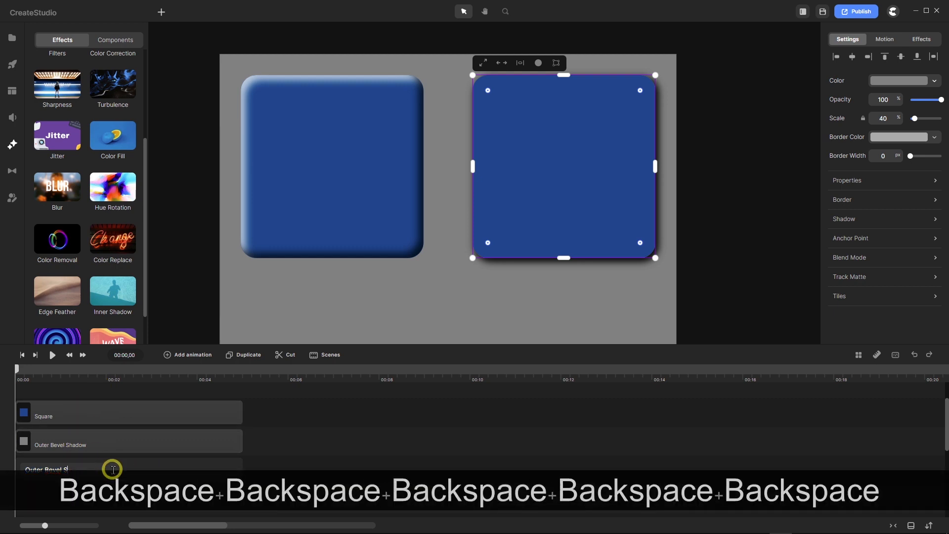
pyautogui.write('H')
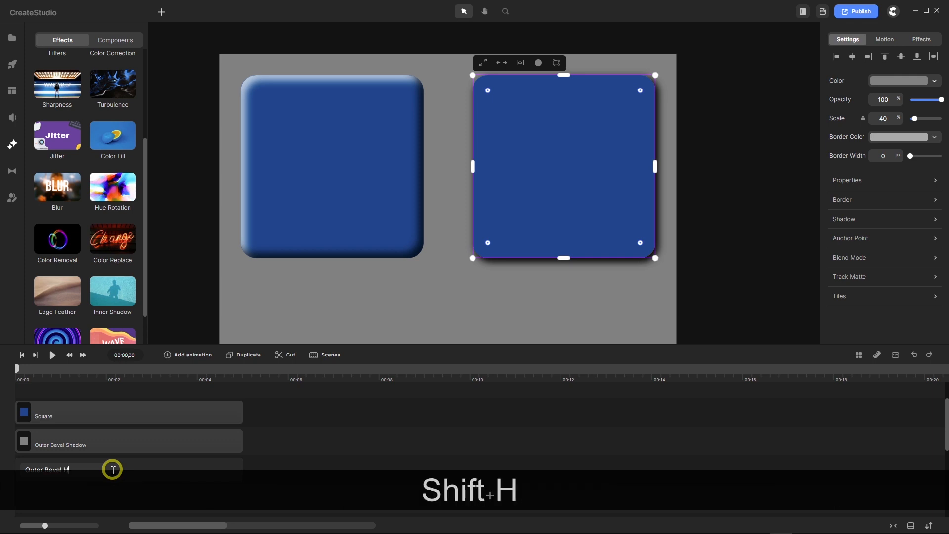
pyautogui.write('ighl')
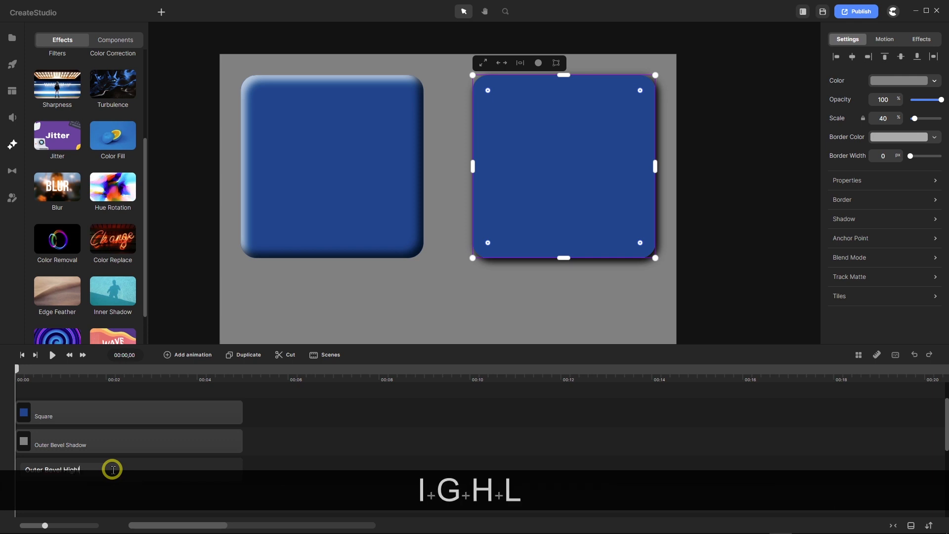
pyautogui.write('ight')
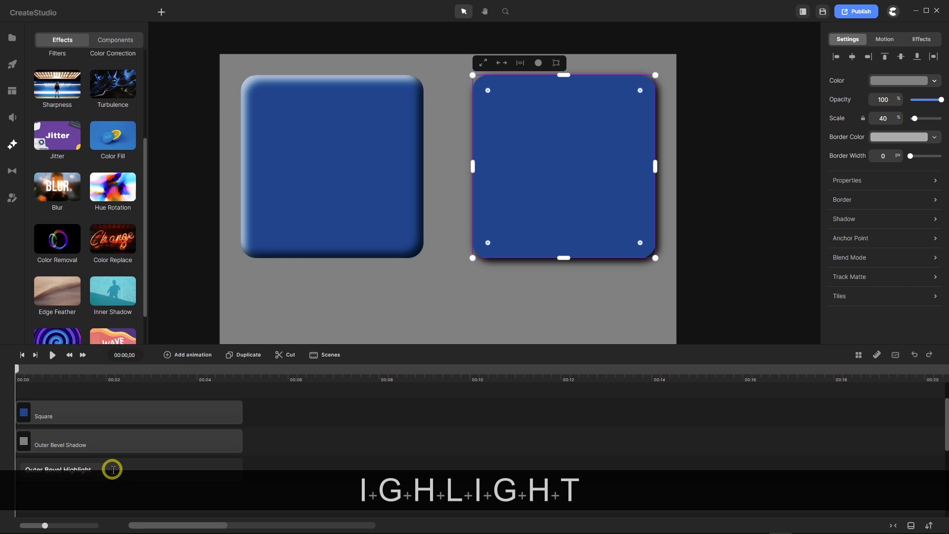
pyautogui.press('Return')
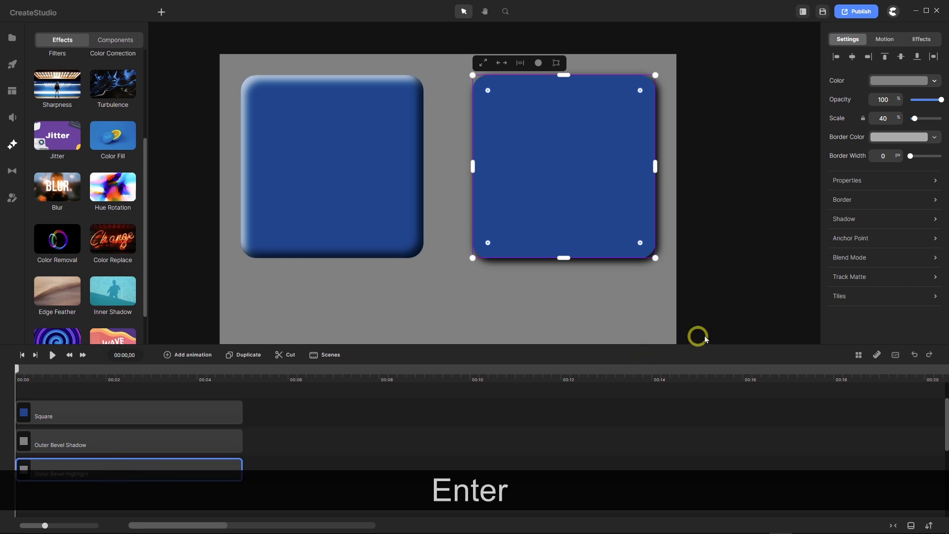
# Set the Outer Bevel Highlight layer's shadow colour to white, ffffff, and its shadow angle to 315°.
pyautogui.click(935, 219)
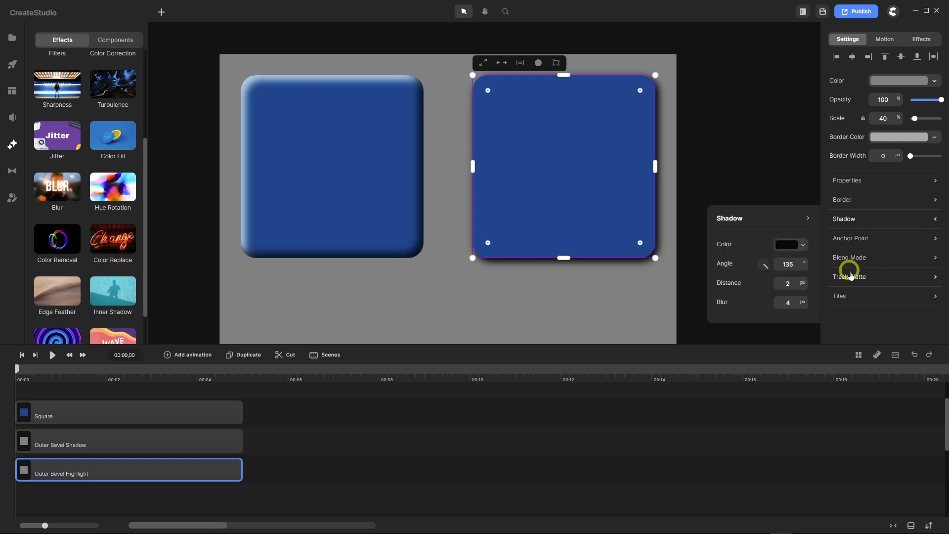
pyautogui.click(791, 247)
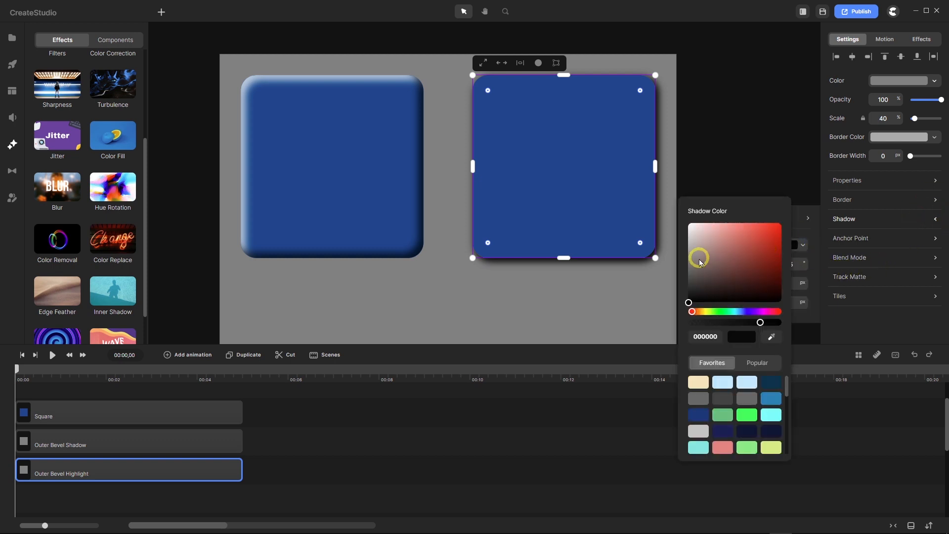
pyautogui.moveTo(704, 244); pyautogui.dragTo(677, 206)
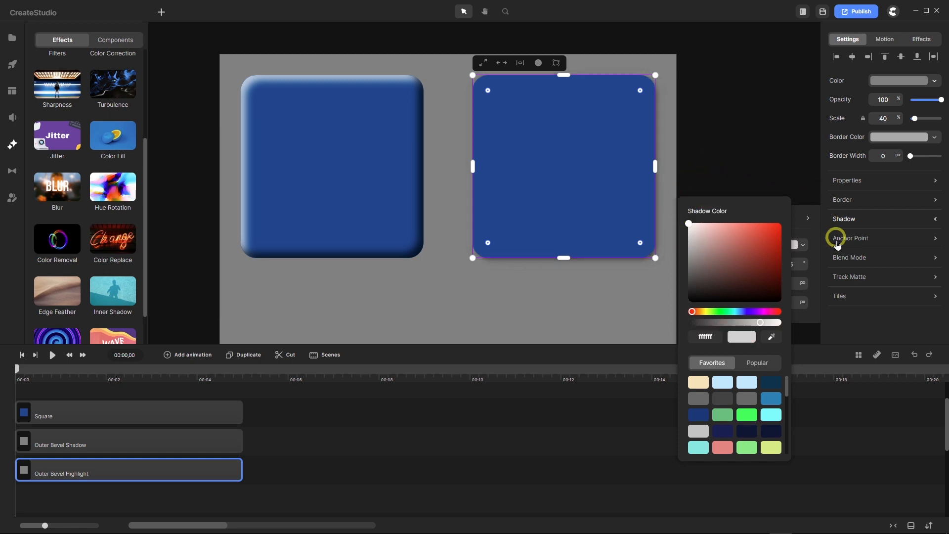
pyautogui.click(820, 265)
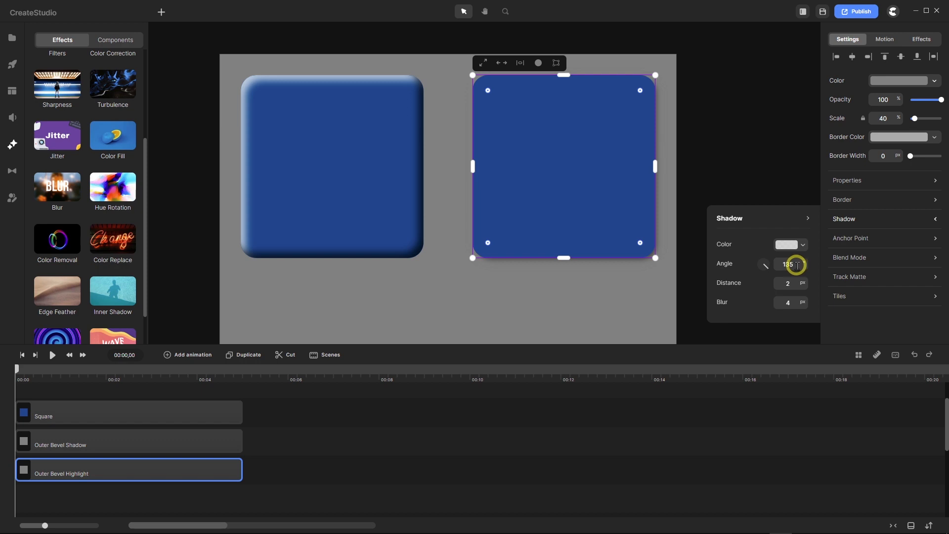
pyautogui.moveTo(797, 265); pyautogui.dragTo(780, 266)
pyautogui.write('3')
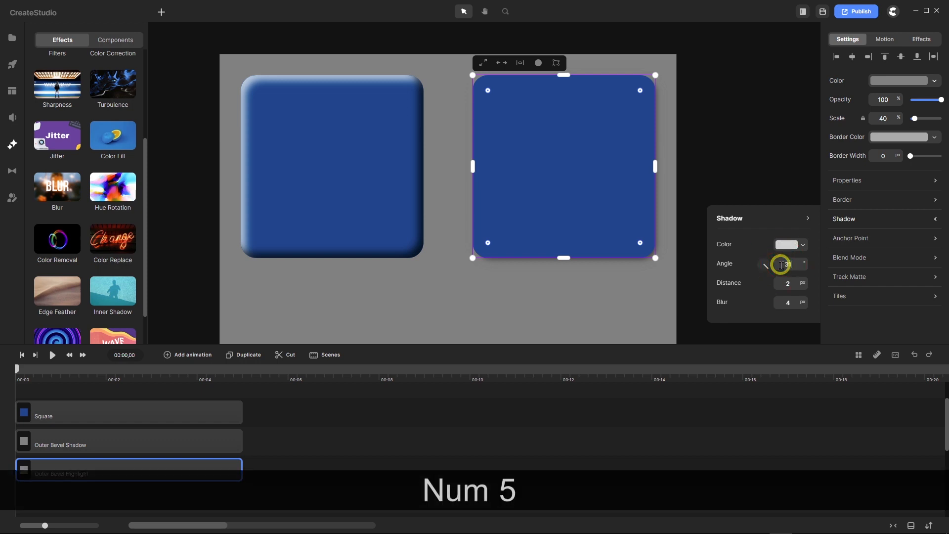
pyautogui.press('Return')
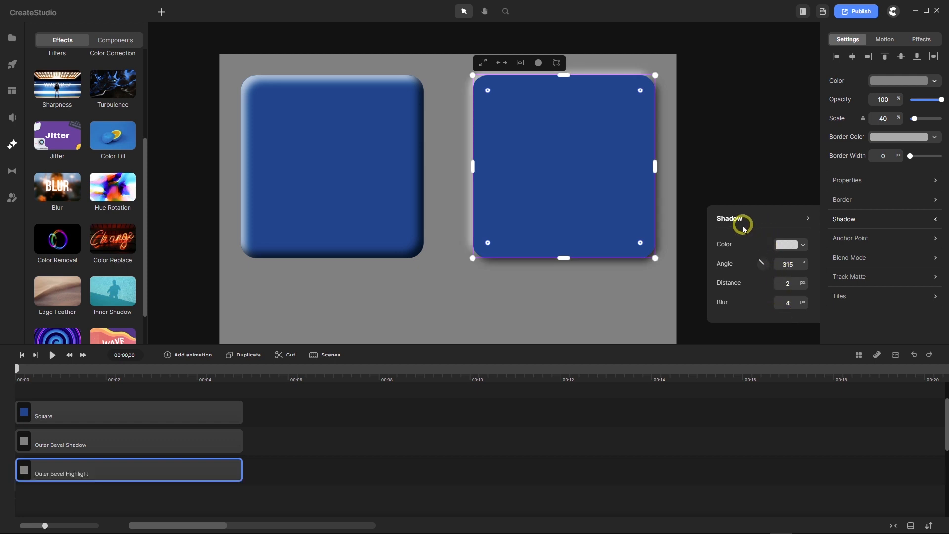
pyautogui.click(298, 413)
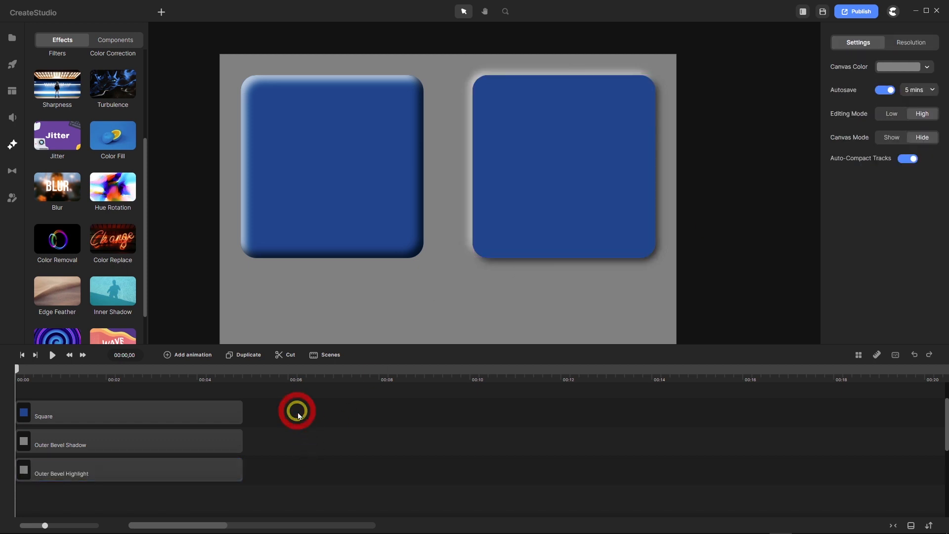
pyautogui.scroll(2, 592, 80)
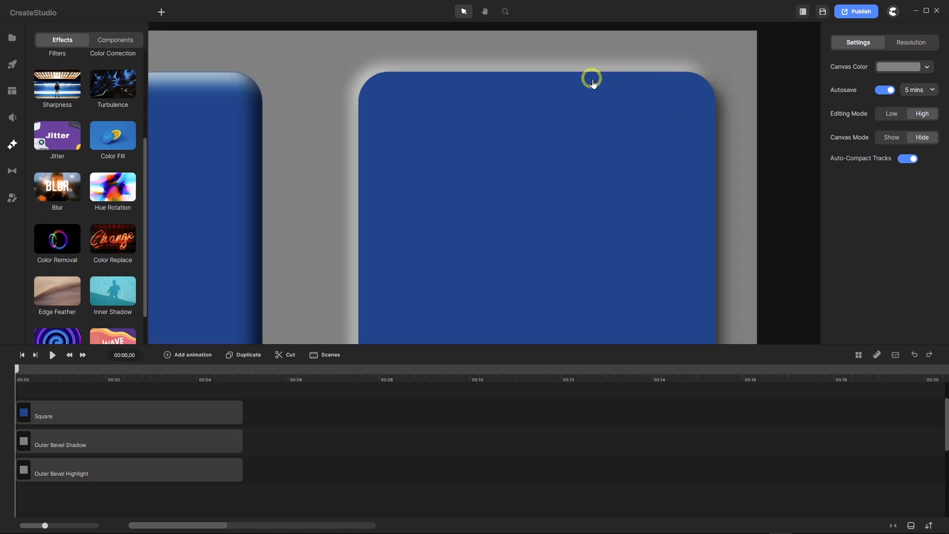
pyautogui.scroll(-2, 592, 81)
pyautogui.scroll(2, 586, 89)
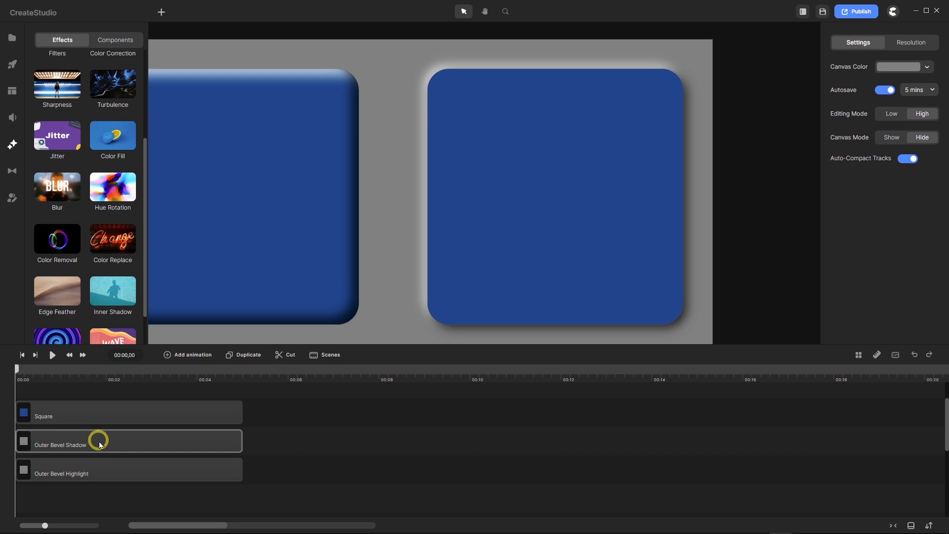
# Try the Outer Bevel Shadow layer below Outer Bevel Highlight, and move it back above that layer.
pyautogui.moveTo(100, 444)
pyautogui.mouseDown()
pyautogui.moveTo(74, 494)
pyautogui.moveTo(84, 503)
pyautogui.moveTo(83, 447)
pyautogui.mouseUp()
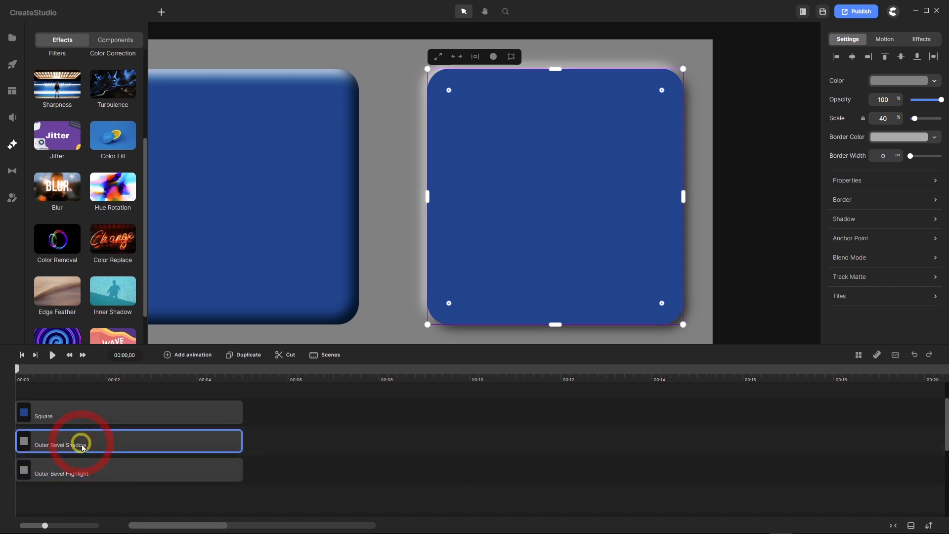
pyautogui.click(381, 414)
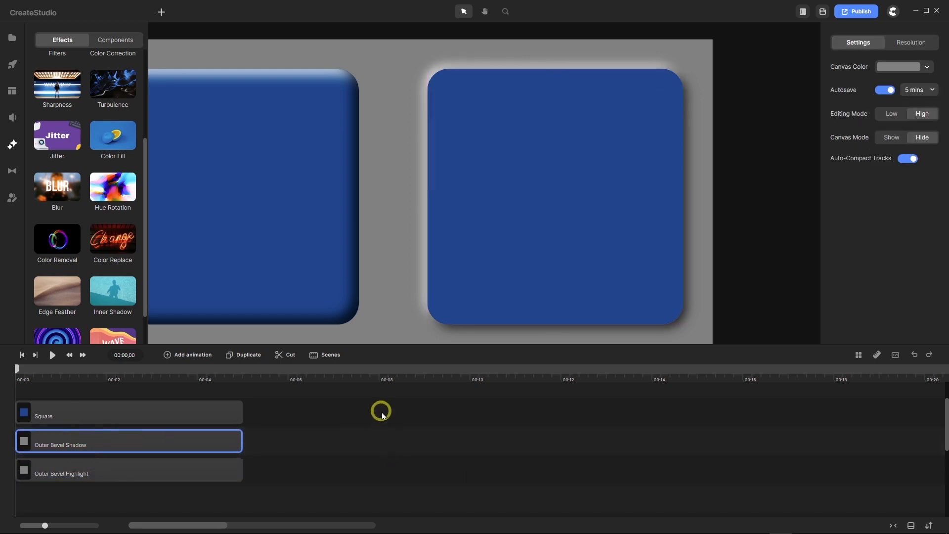
pyautogui.click(126, 444)
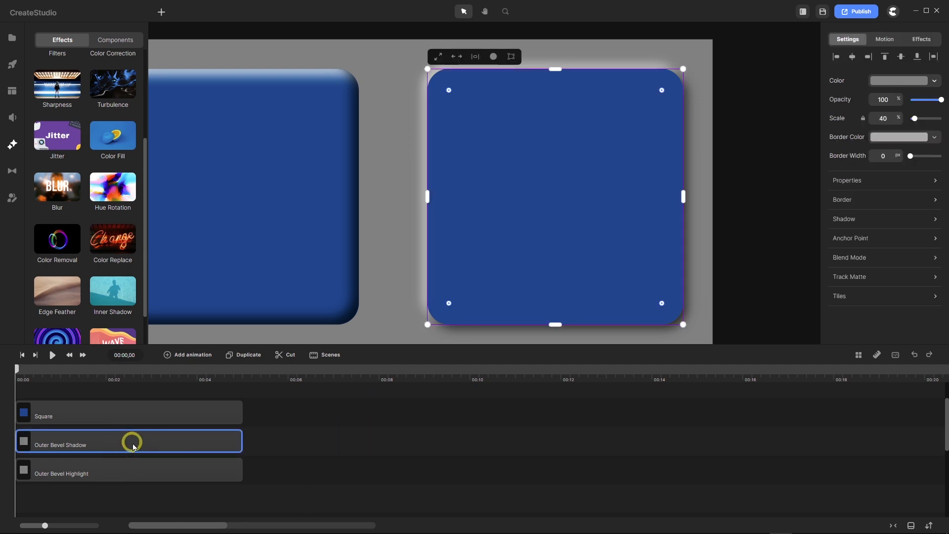
pyautogui.moveTo(133, 446); pyautogui.dragTo(117, 502)
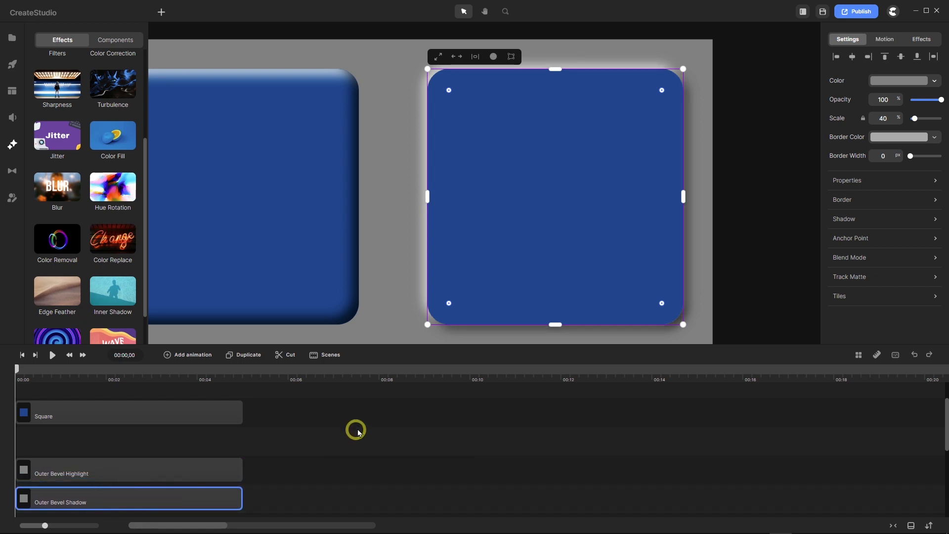
pyautogui.click(361, 416)
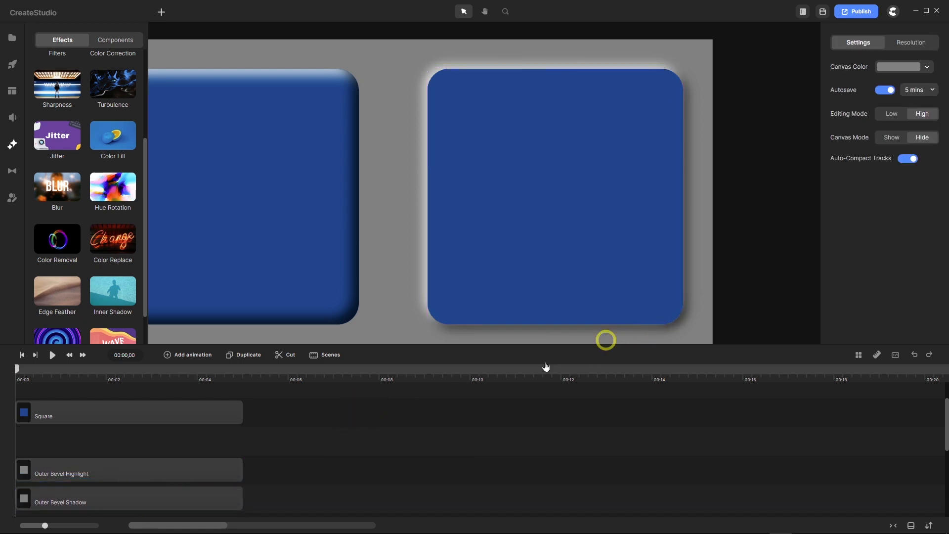
pyautogui.moveTo(133, 500); pyautogui.dragTo(129, 448)
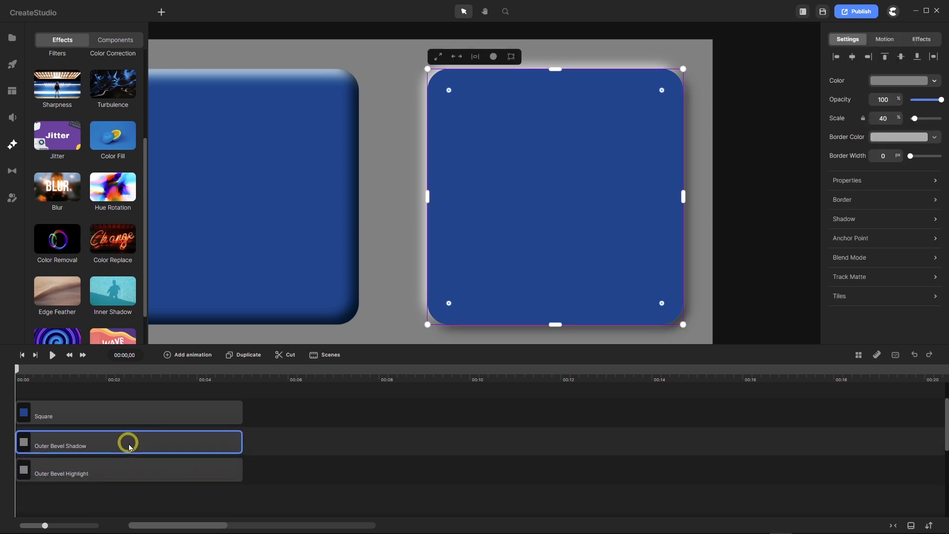
pyautogui.click(129, 447)
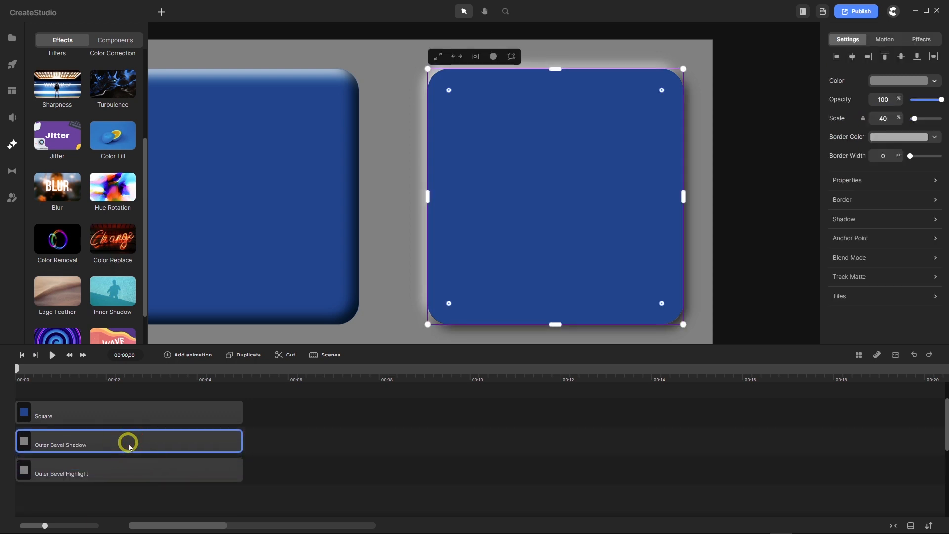
pyautogui.click(298, 412)
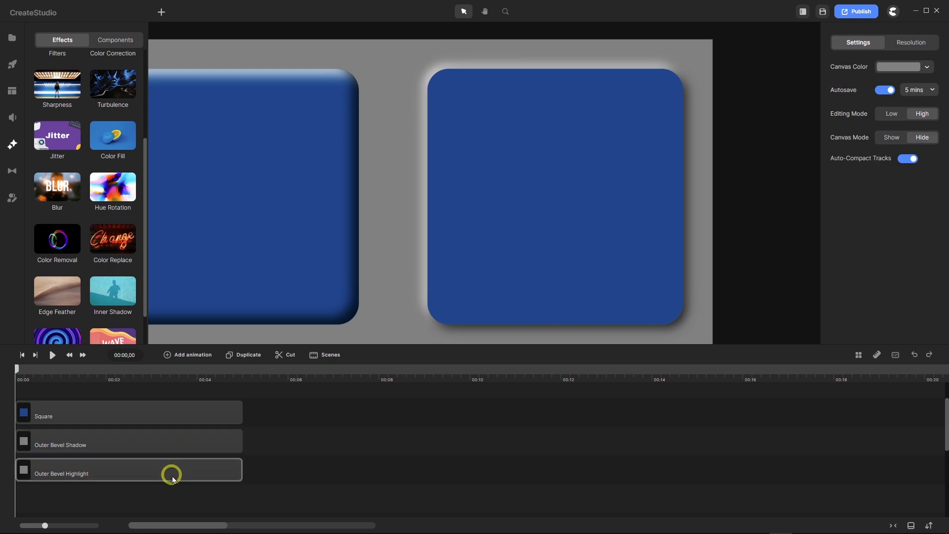
# Group the first square's Inner Bevel Shadow, Inner Bevel Highlight and Square layers.
pyautogui.scroll(-3, 559, 188)
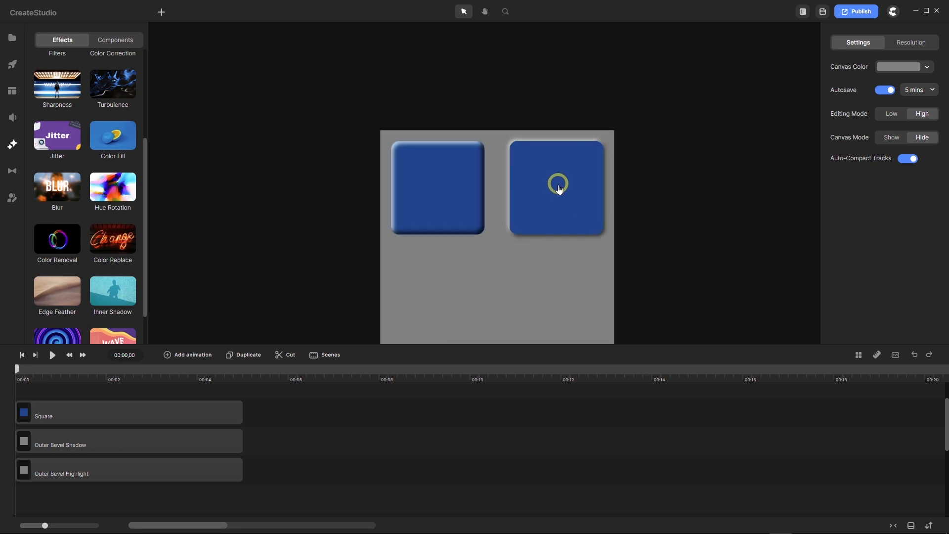
pyautogui.scroll(3, 551, 278)
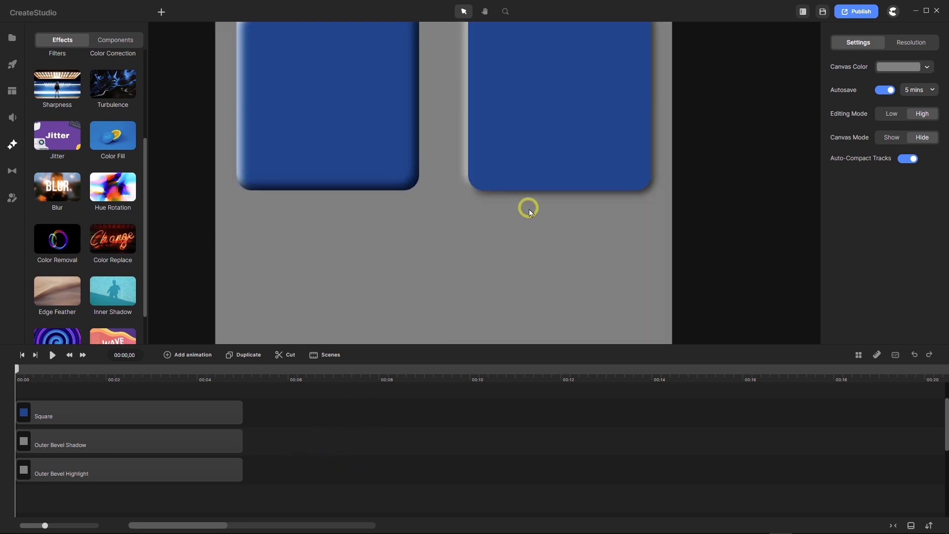
pyautogui.scroll(-3, 529, 212)
pyautogui.scroll(-5, 214, 502)
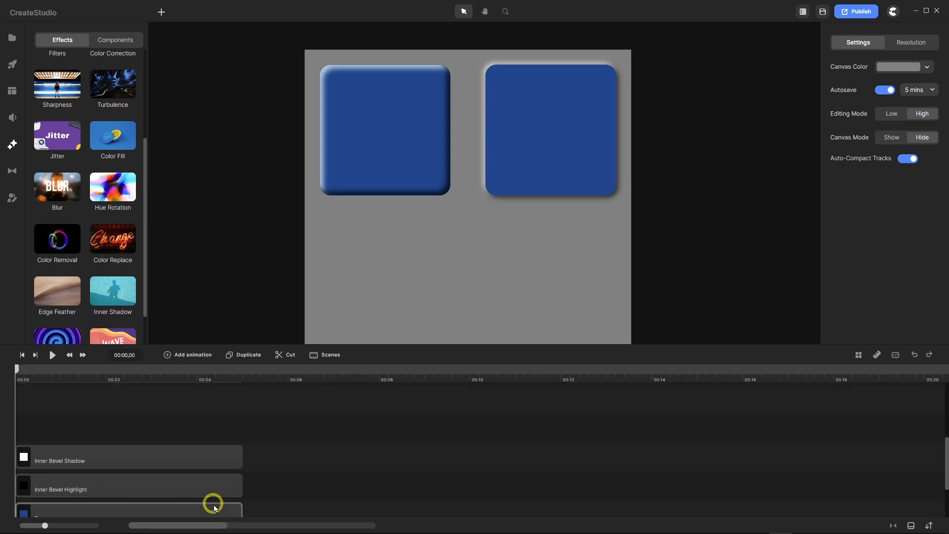
pyautogui.scroll(-2, 214, 507)
pyautogui.moveTo(264, 415); pyautogui.dragTo(179, 493)
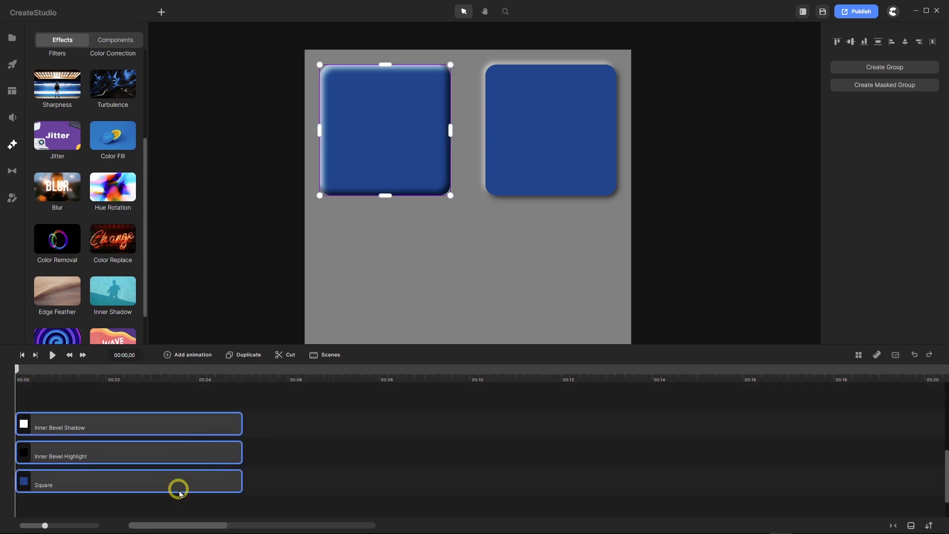
pyautogui.hotkey('ctrl', 'g')
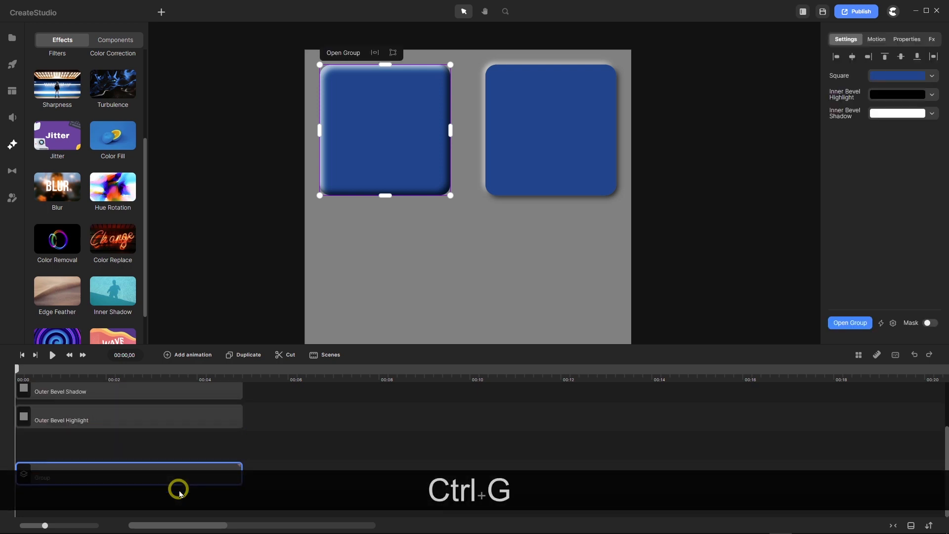
# Rename the new group as Inner Bevel.
pyautogui.rightClick(55, 470)
pyautogui.click(96, 315)
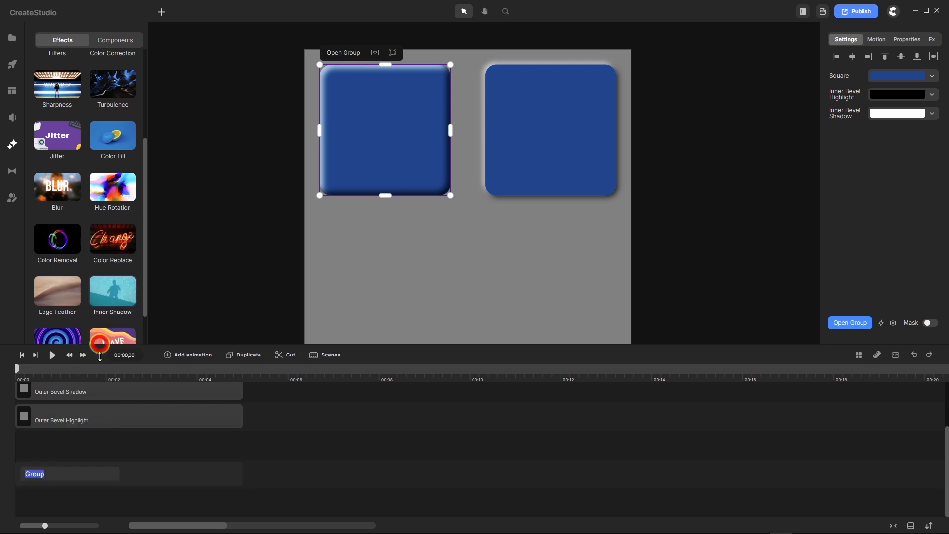
pyautogui.write('Inner')
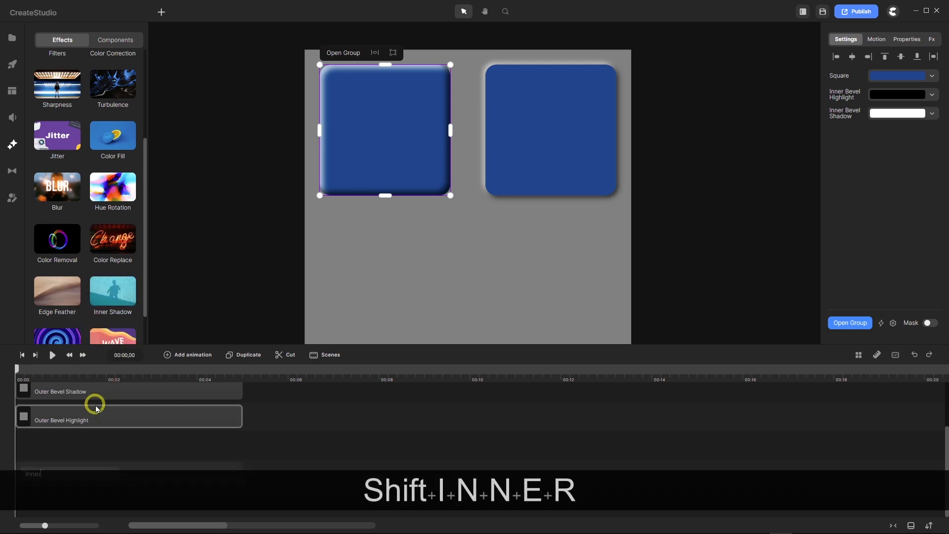
pyautogui.write(' Bev')
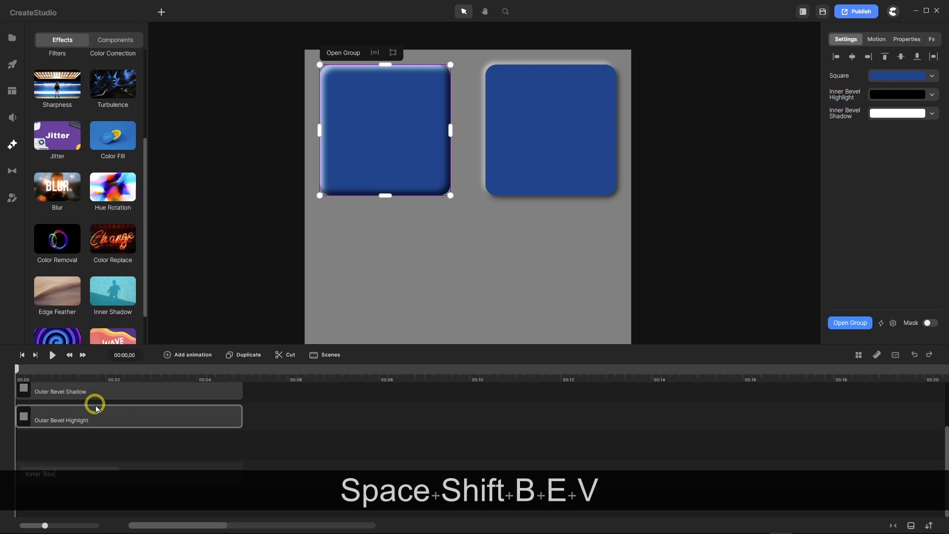
pyautogui.write('el')
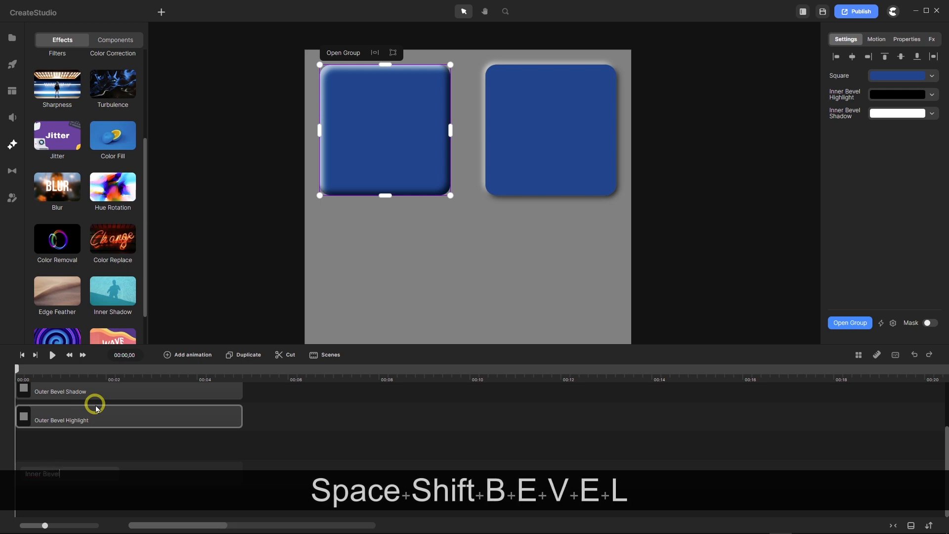
pyautogui.press('Return')
pyautogui.scroll(3, 153, 439)
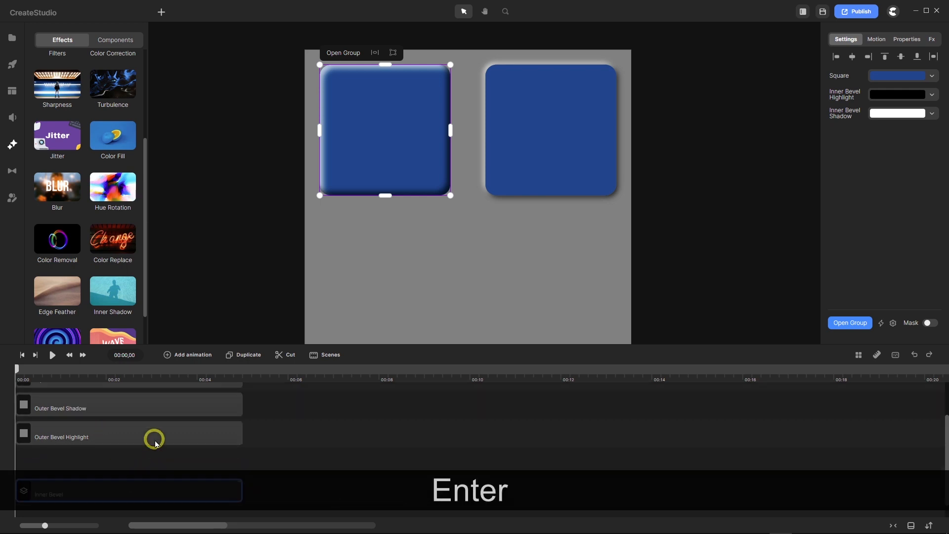
# Group the second square's Square, Outer Bevel Shadow and Outer Bevel Highlight layers, and rename the group as Outer Bevel.
pyautogui.moveTo(278, 426); pyautogui.dragTo(196, 488)
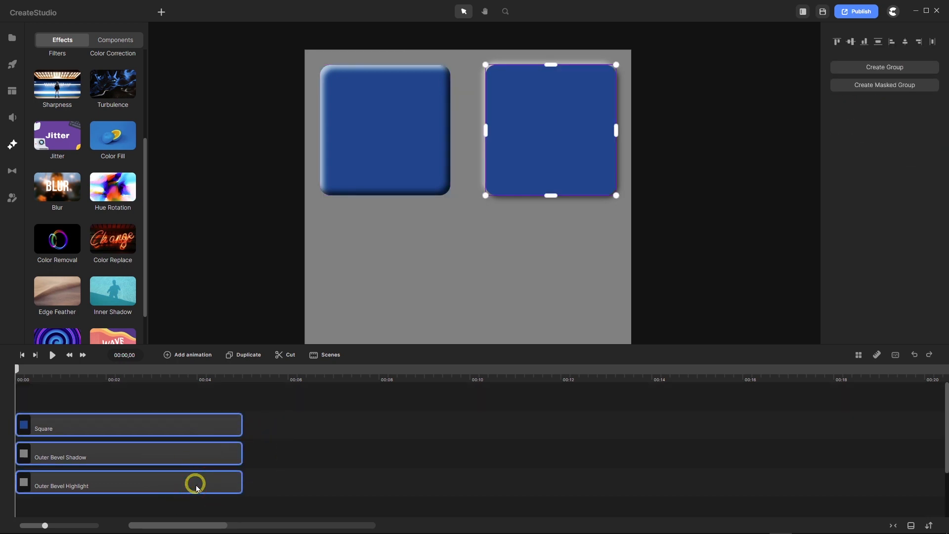
pyautogui.hotkey('ctrl', 'g')
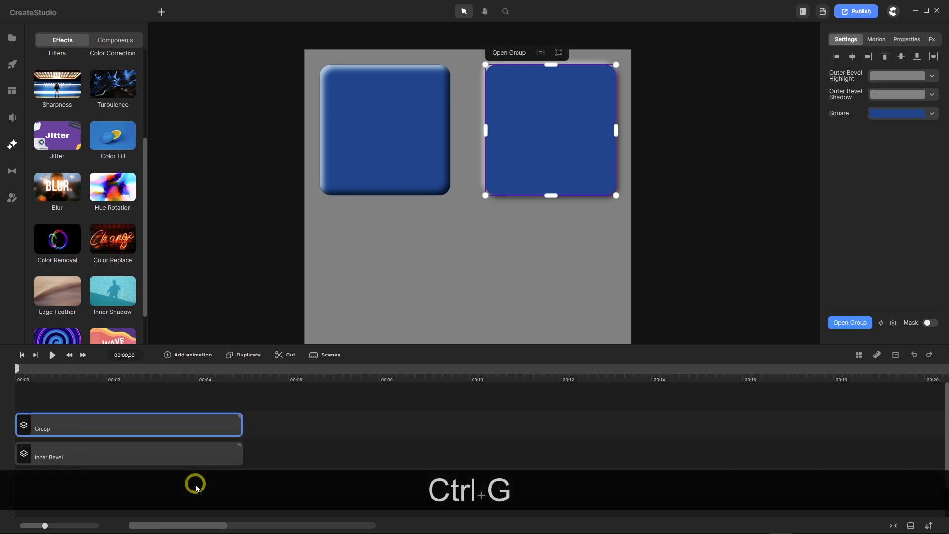
pyautogui.rightClick(124, 426)
pyautogui.click(172, 280)
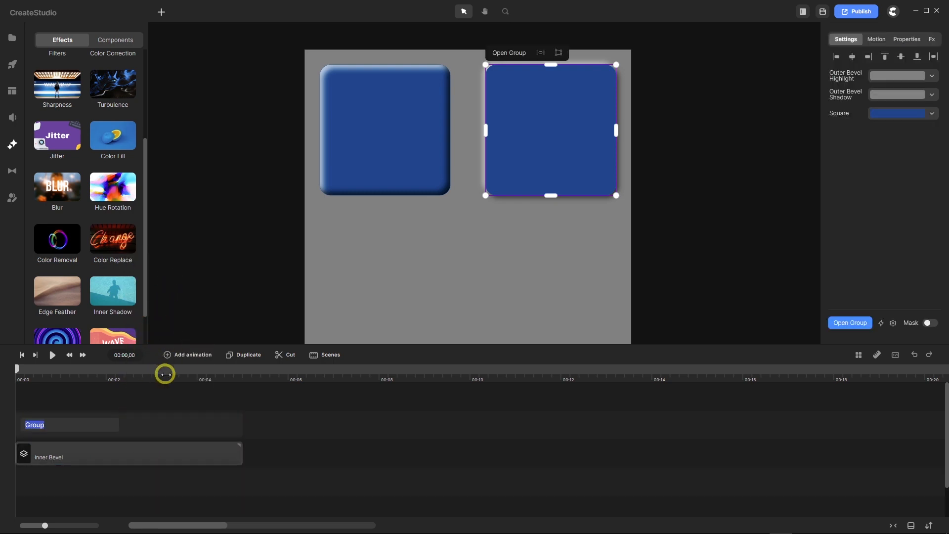
pyautogui.write('Outer')
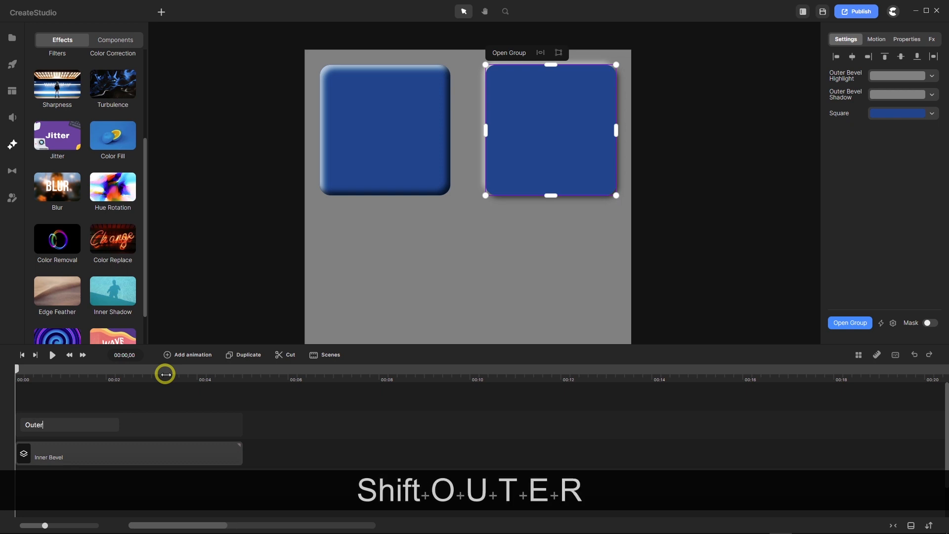
pyautogui.write(' Bevel')
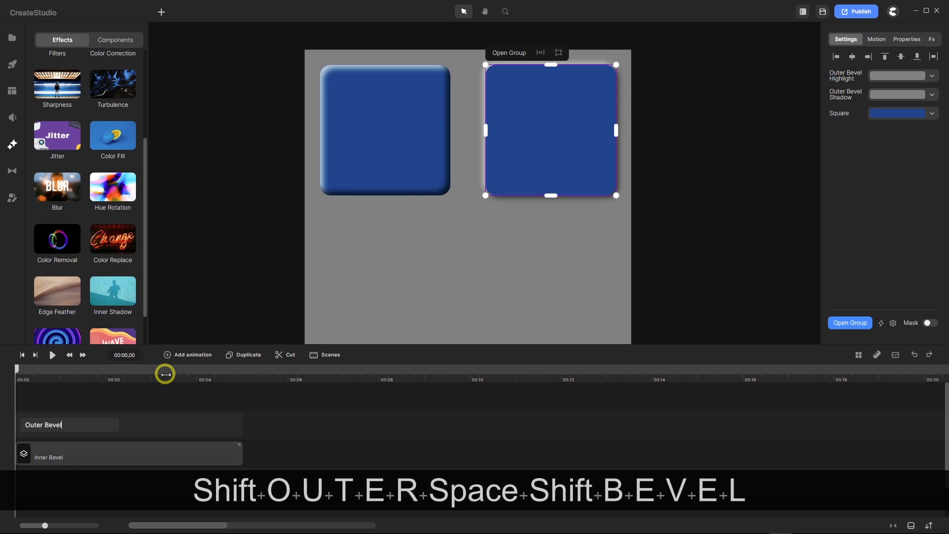
pyautogui.click(278, 428)
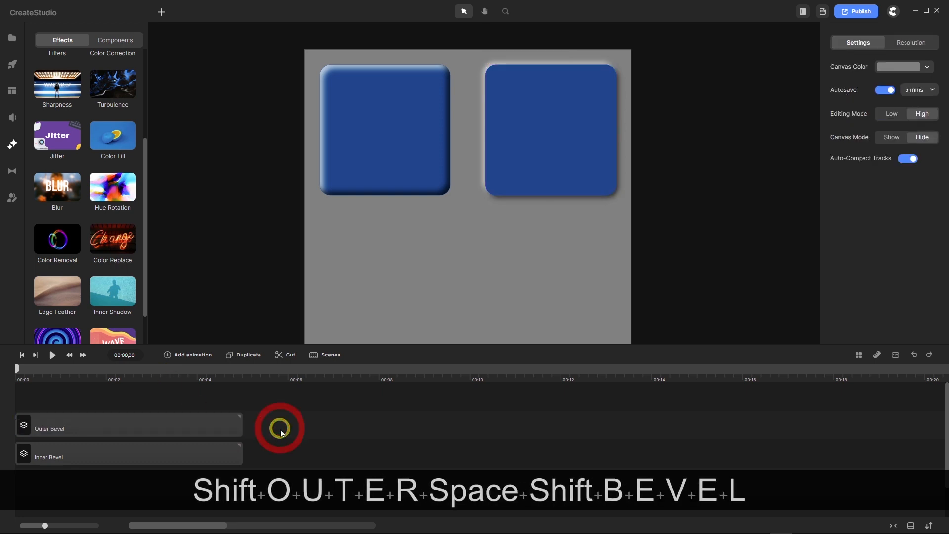
# Switch to Affinity Designer and view the rounded rectangle's Bevel / Emboss effect with the Emboss type and the Pillow type.
pyautogui.moveTo(120, 533)
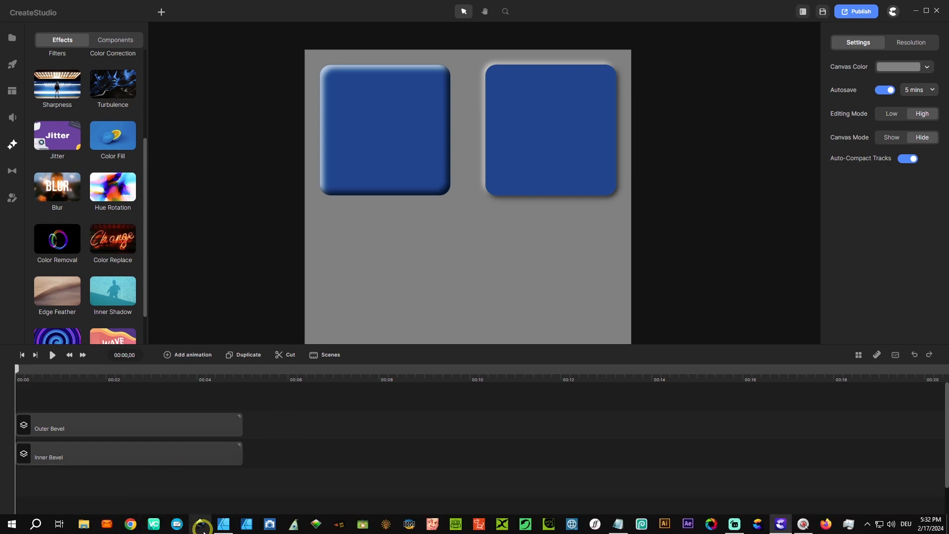
pyautogui.click(225, 525)
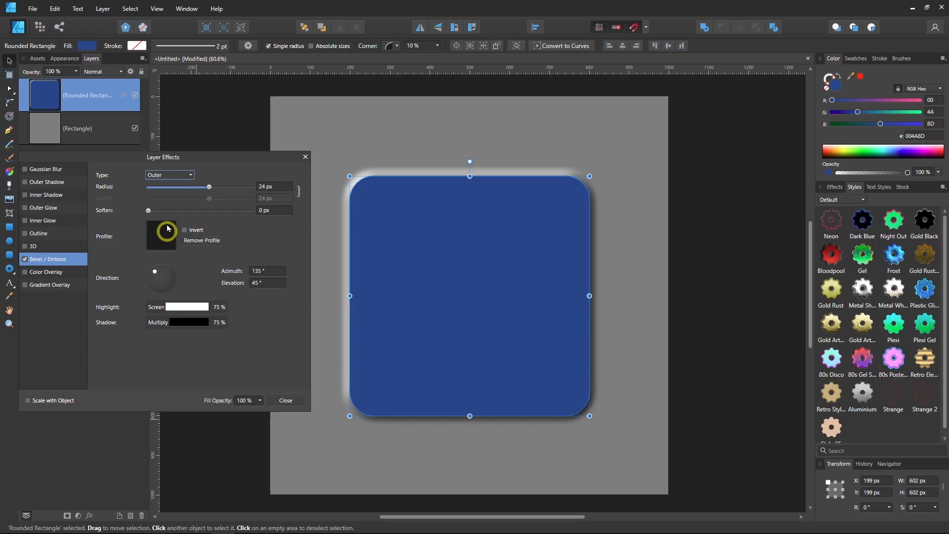
pyautogui.click(191, 176)
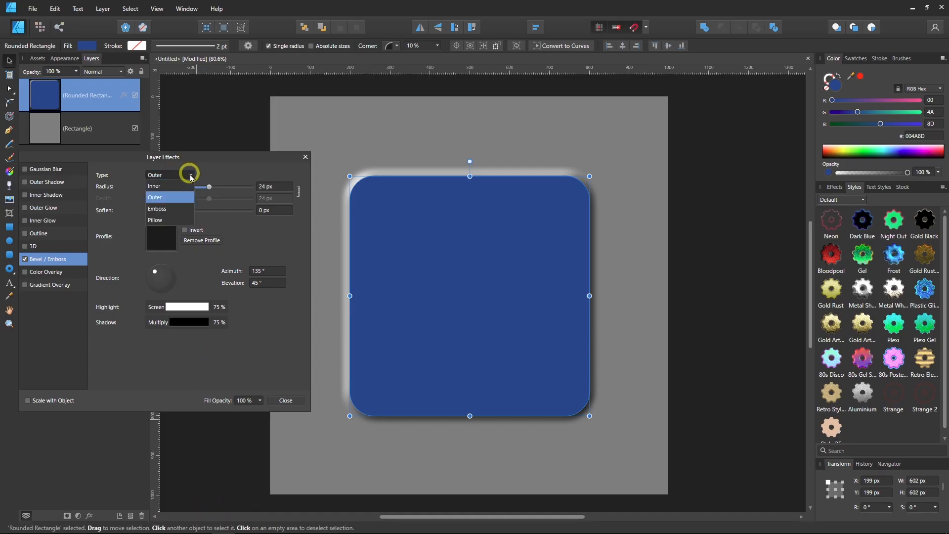
pyautogui.click(177, 209)
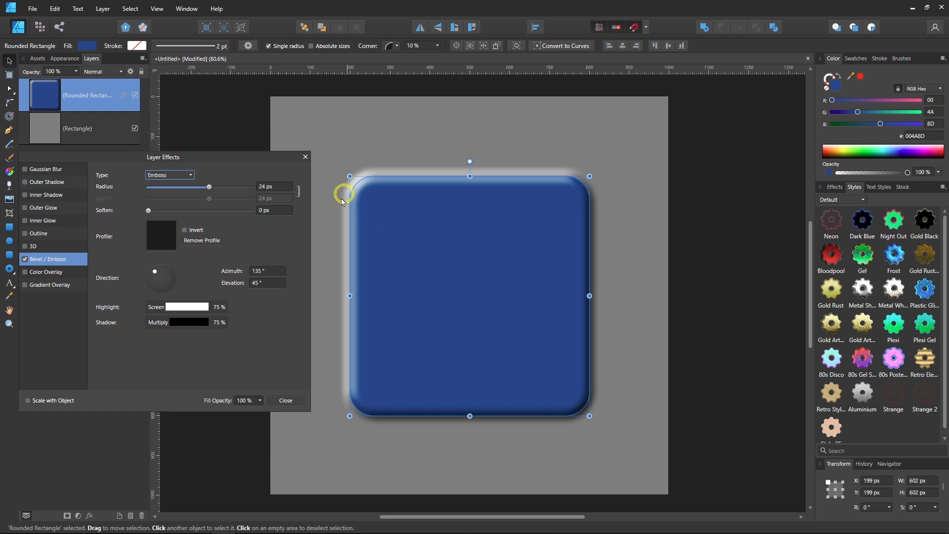
pyautogui.click(193, 176)
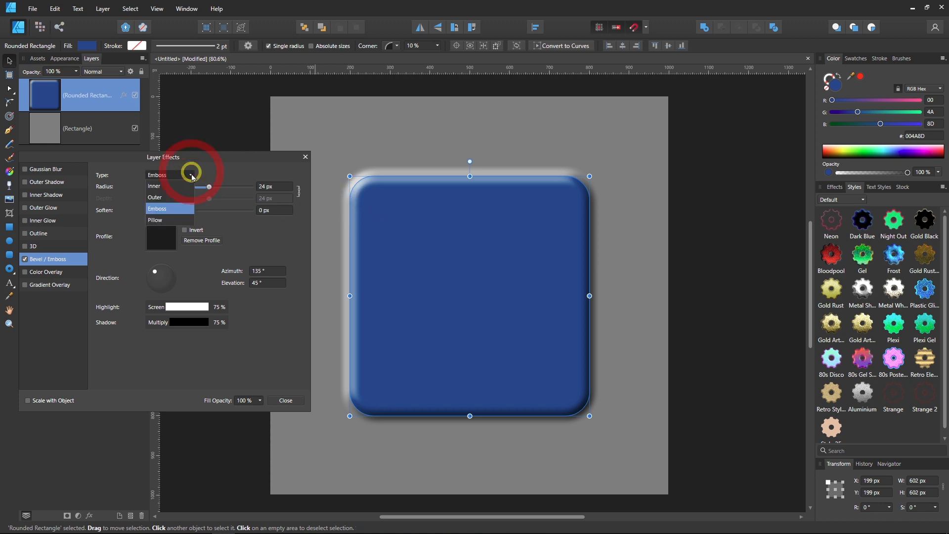
pyautogui.click(171, 220)
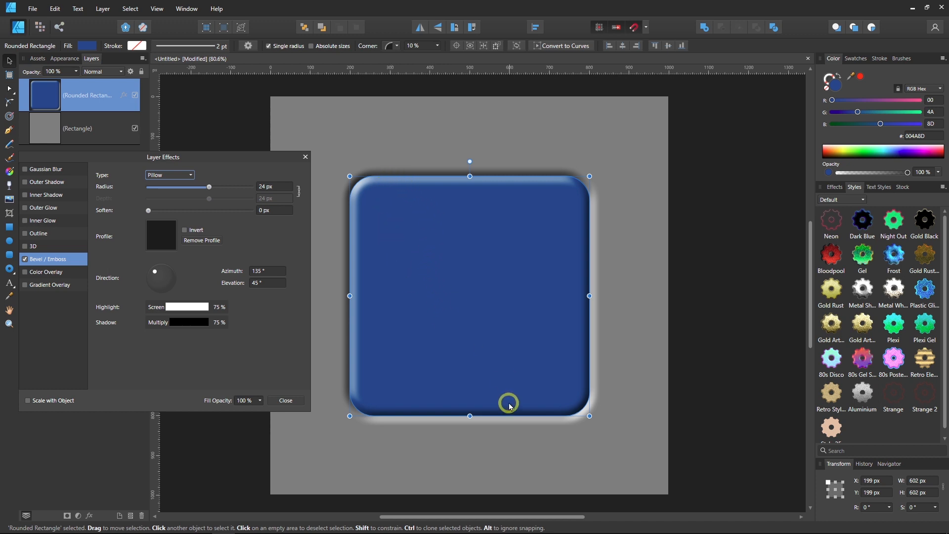
# Switch back to CreateStudio and change the Inner Bevel group's Square fill to the teal green from the favourite colours.
pyautogui.moveTo(489, 532)
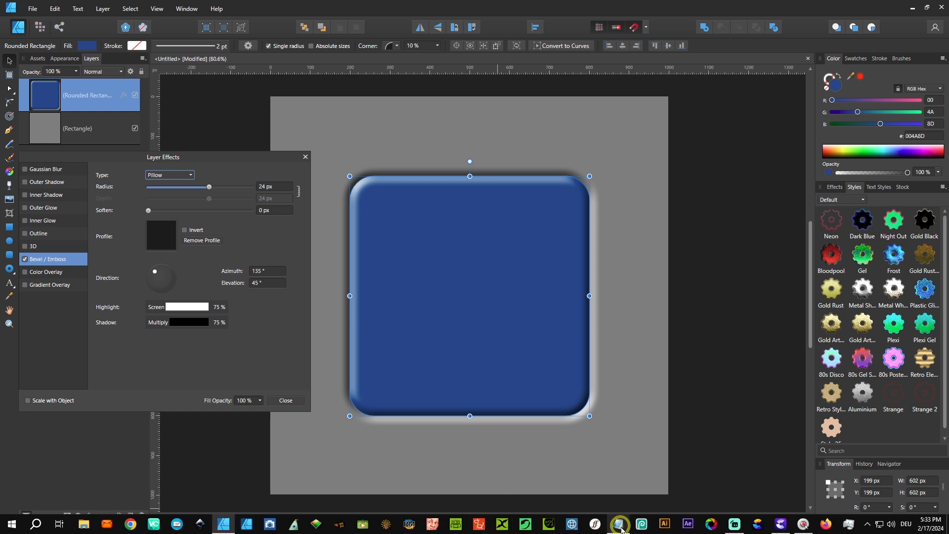
pyautogui.moveTo(780, 525)
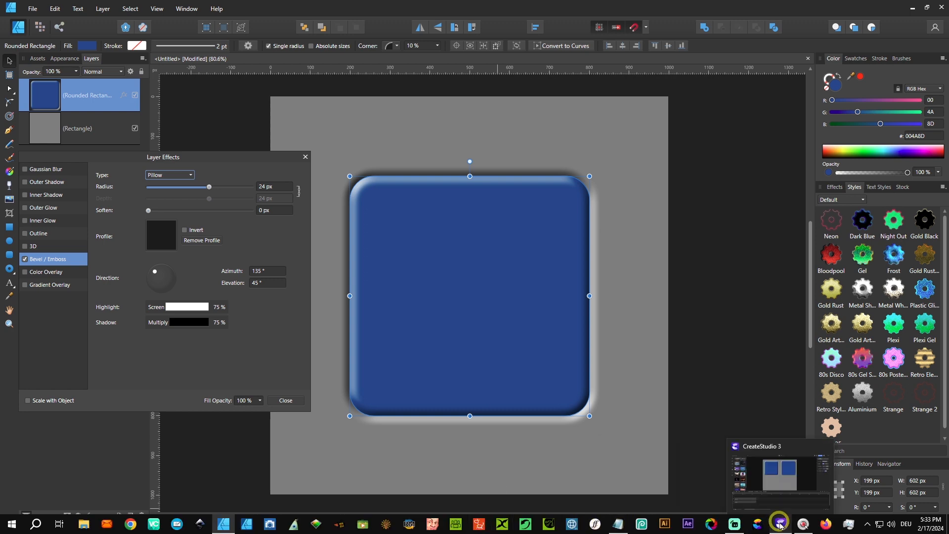
pyautogui.click(780, 525)
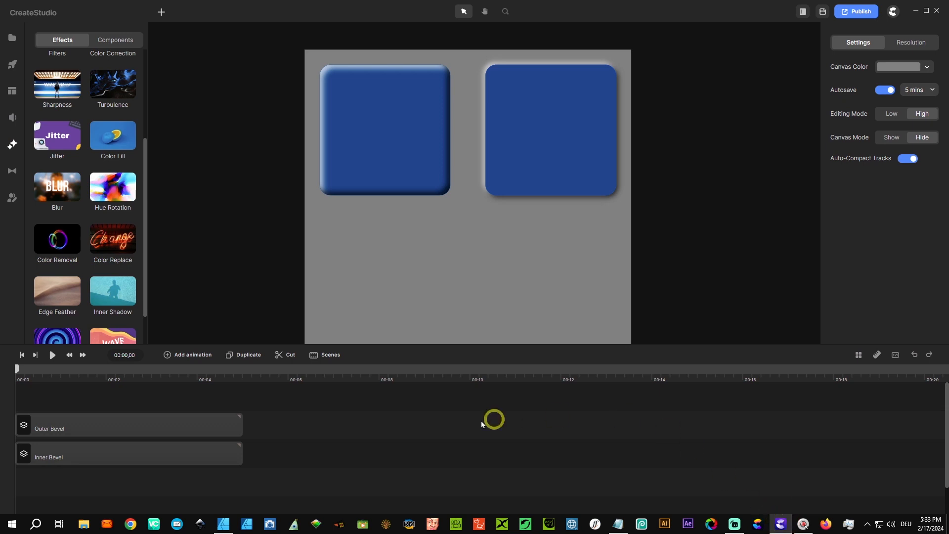
pyautogui.click(179, 451)
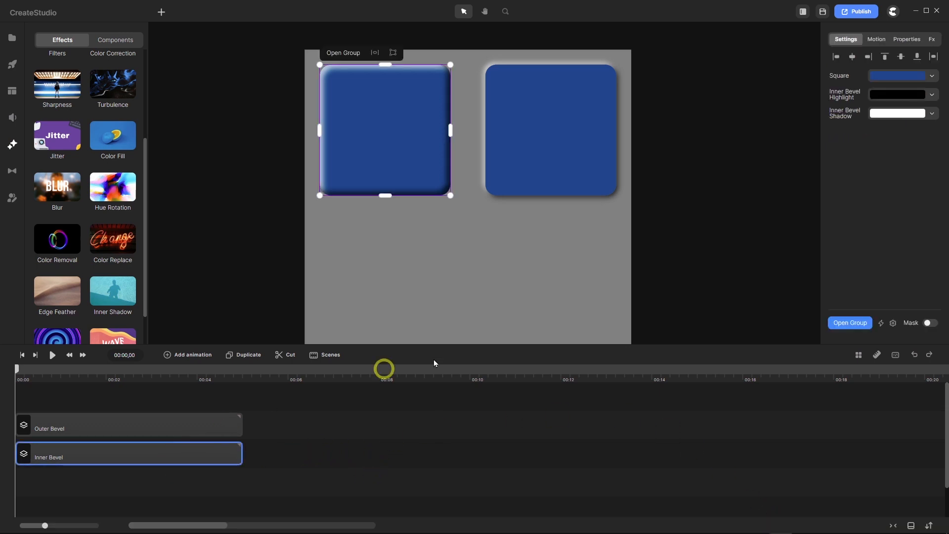
pyautogui.click(899, 78)
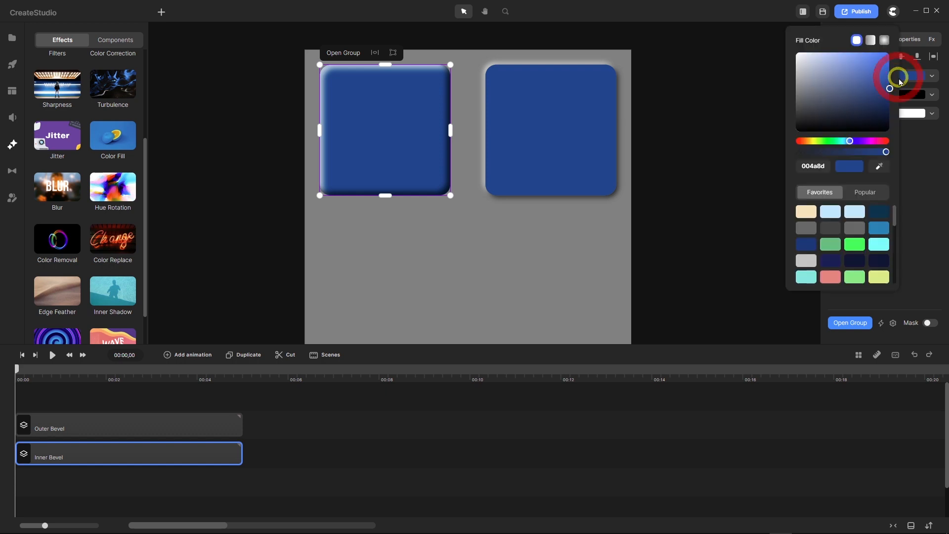
pyautogui.scroll(-3, 863, 245)
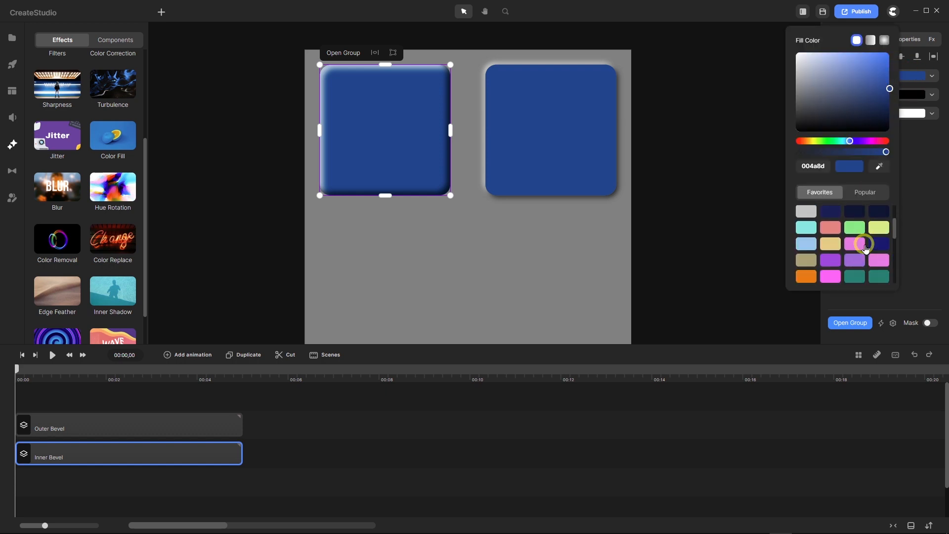
pyautogui.click(855, 274)
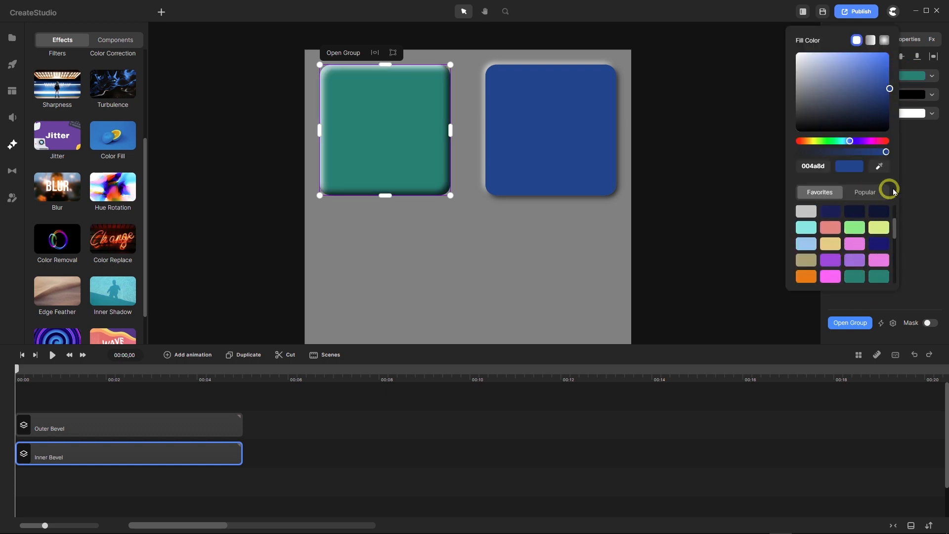
pyautogui.click(941, 170)
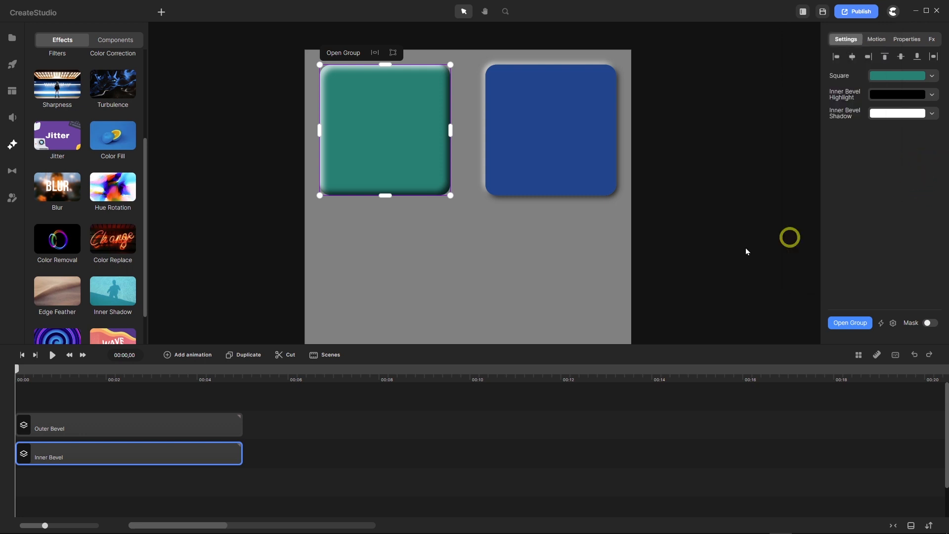
# Change the Outer Bevel group's Square fill to the dark pink from the favourite colours.
pyautogui.click(153, 427)
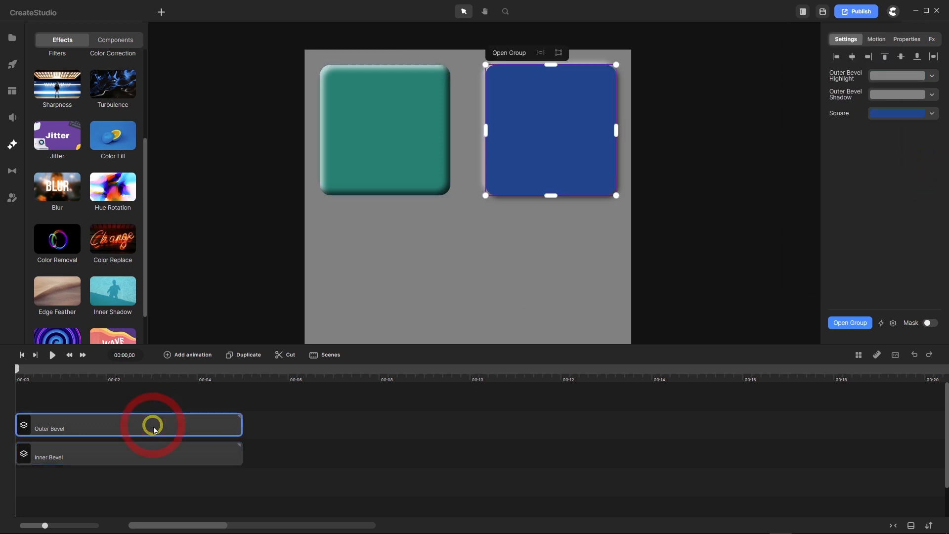
pyautogui.click(841, 115)
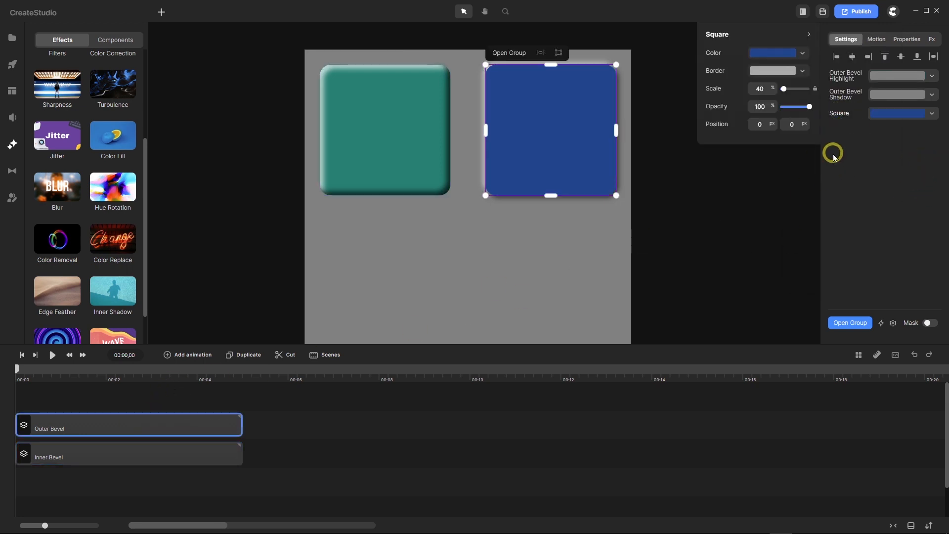
pyautogui.click(790, 54)
pyautogui.scroll(-3, 746, 229)
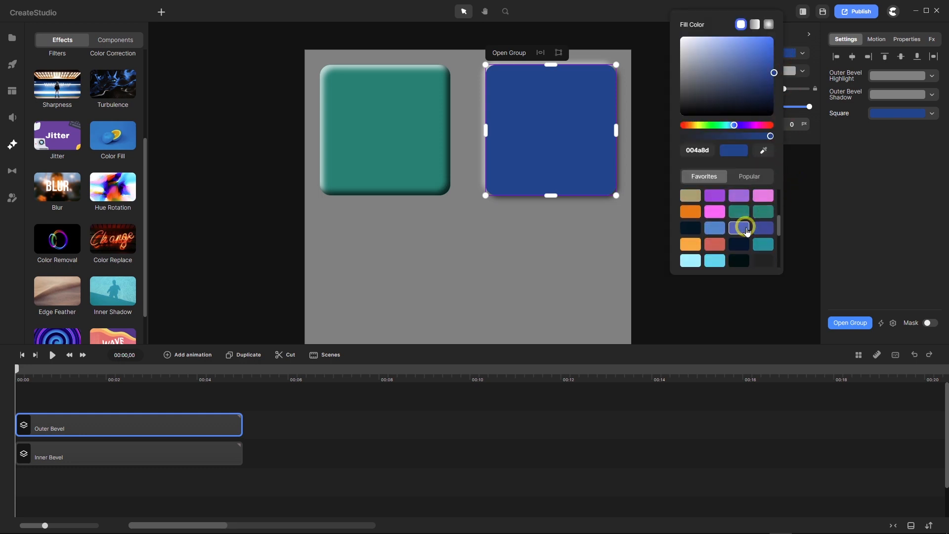
pyautogui.scroll(-3, 746, 230)
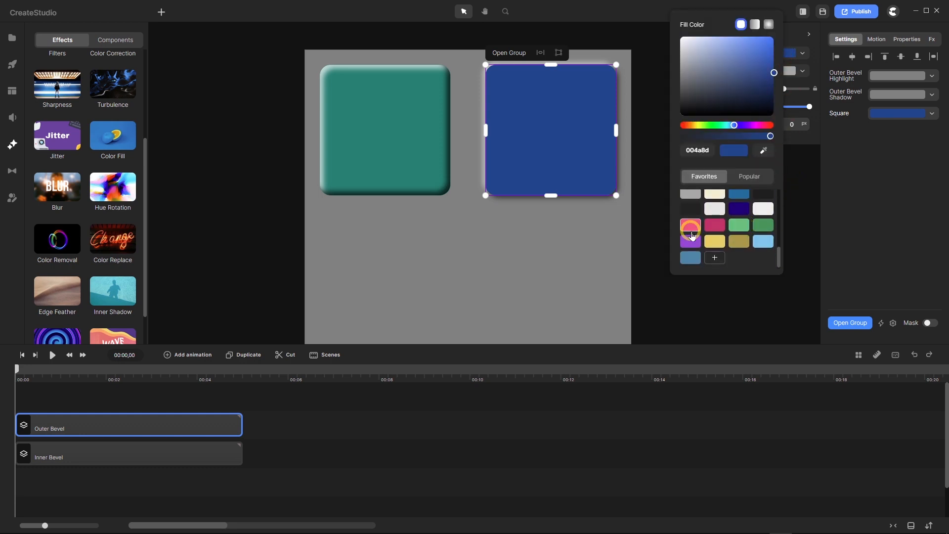
pyautogui.click(713, 226)
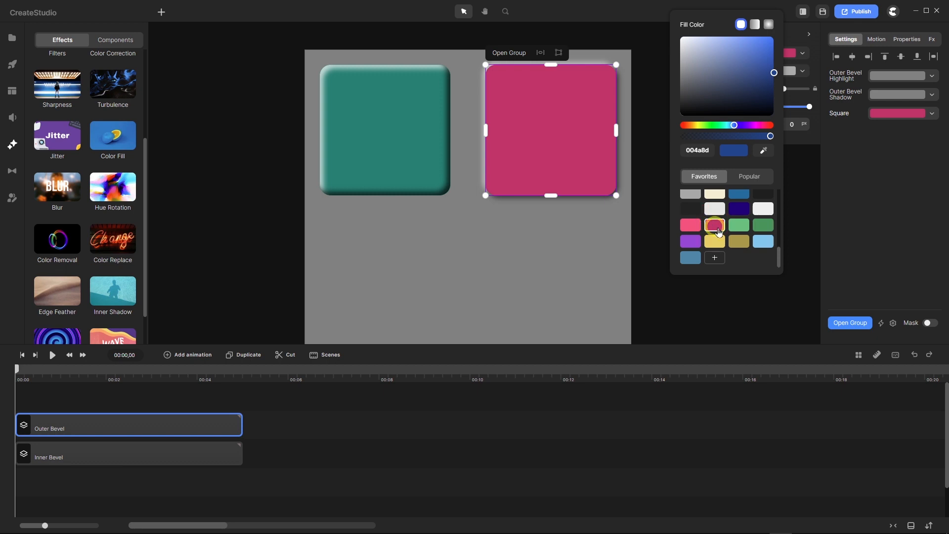
pyautogui.click(841, 235)
pyautogui.click(690, 247)
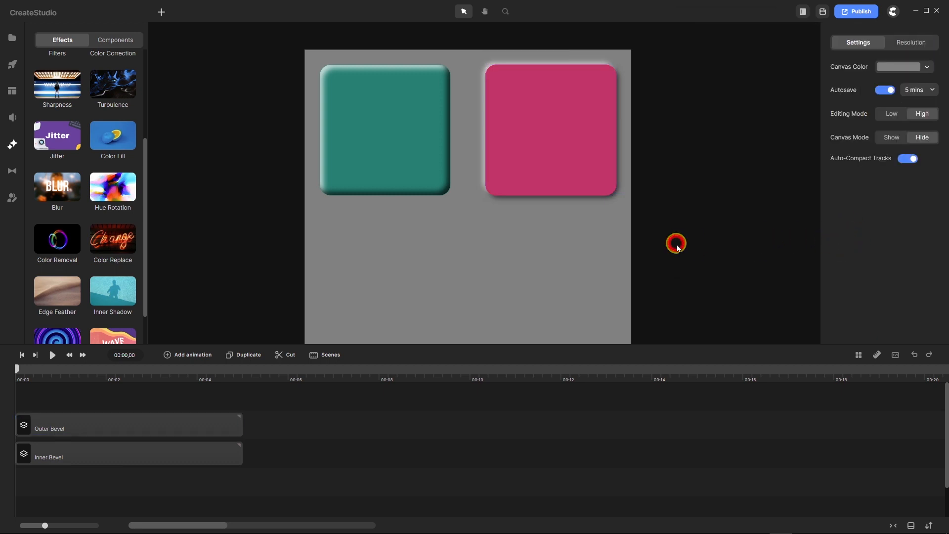
# Duplicate the Outer Bevel and Inner Bevel groups together.
pyautogui.scroll(5, 495, 68)
pyautogui.scroll(-5, 528, 112)
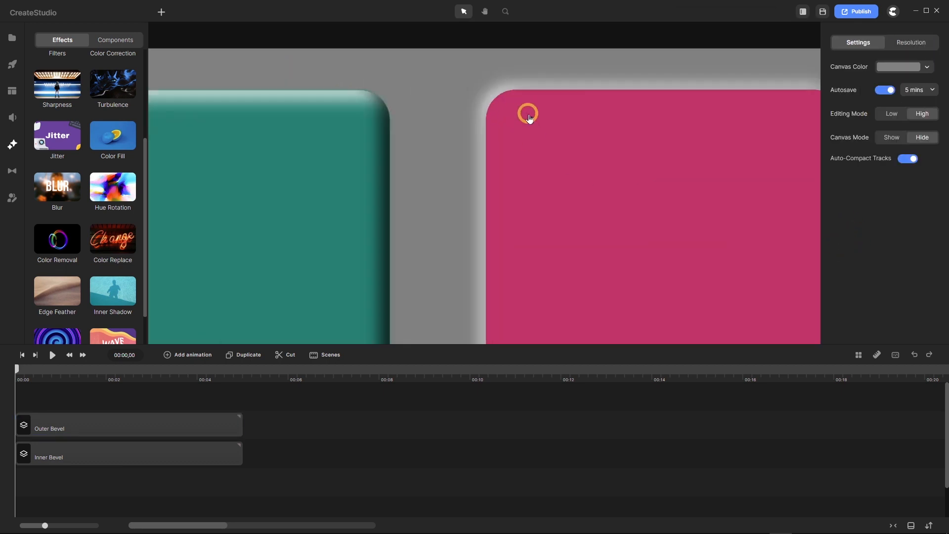
pyautogui.scroll(5, 433, 141)
pyautogui.scroll(-5, 433, 140)
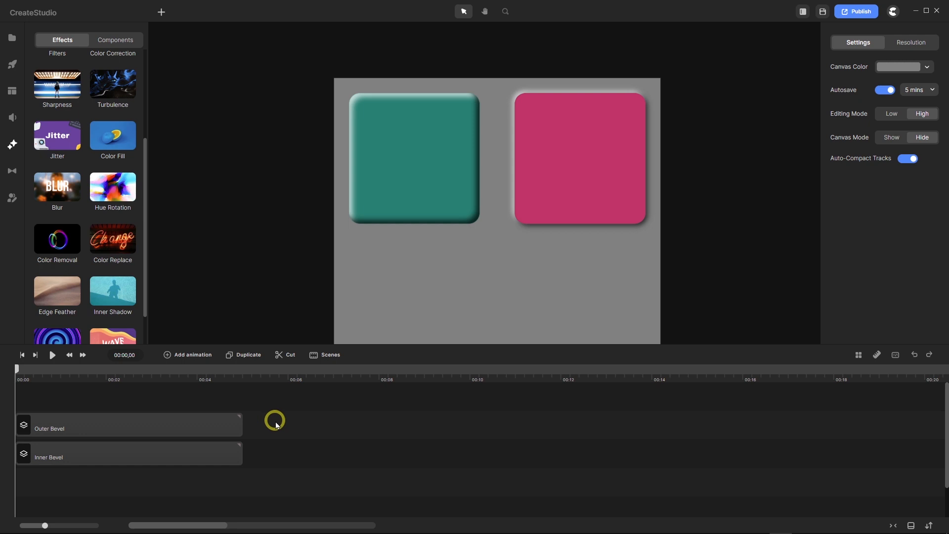
pyautogui.moveTo(275, 421); pyautogui.dragTo(203, 460)
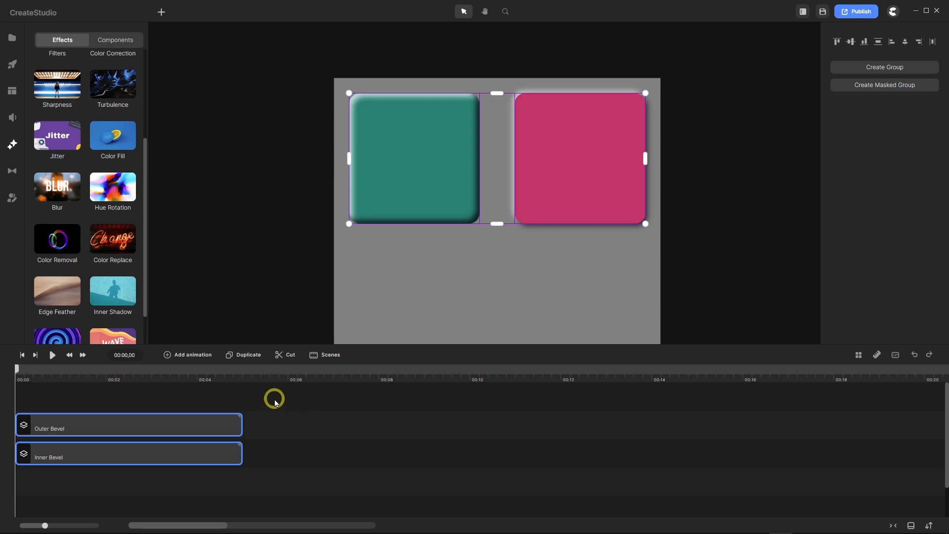
pyautogui.click(248, 356)
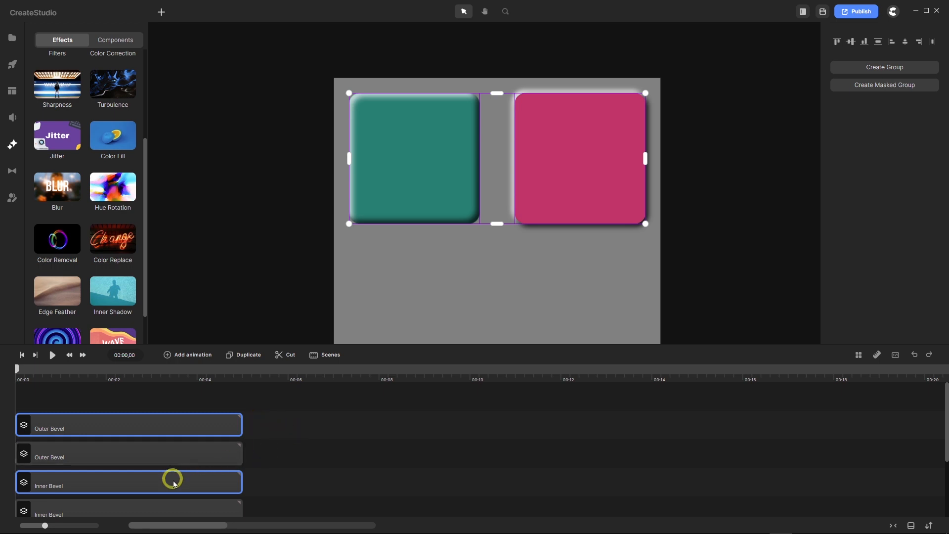
# Move the duplicated Outer Bevel and Inner Bevel groups above both originals and remove the empty track between the copies.
pyautogui.moveTo(172, 483); pyautogui.dragTo(168, 418)
pyautogui.scroll(-1, 309, 454)
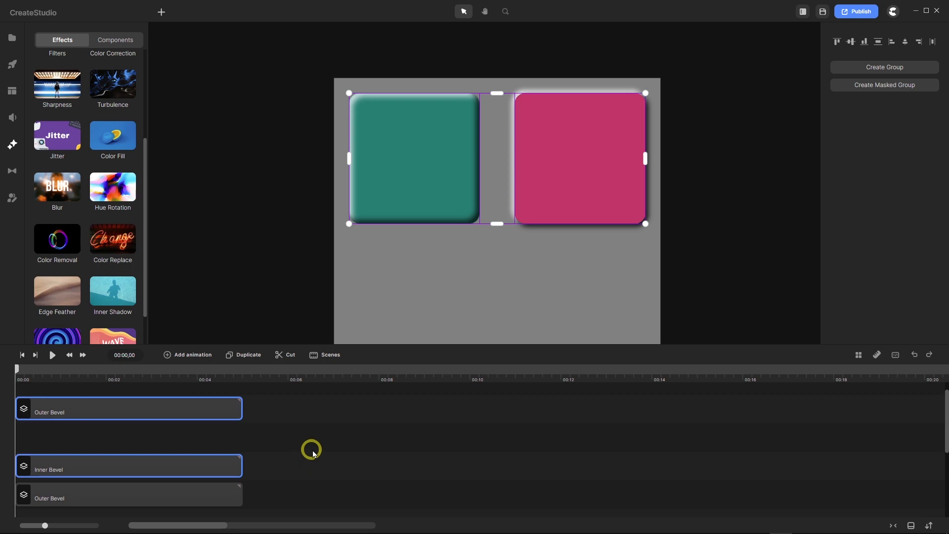
pyautogui.rightClick(324, 440)
pyautogui.click(340, 439)
# Add an empty track below the duplicated Inner Bevel group to separate the copies from the original pair.
pyautogui.scroll(-3, 340, 440)
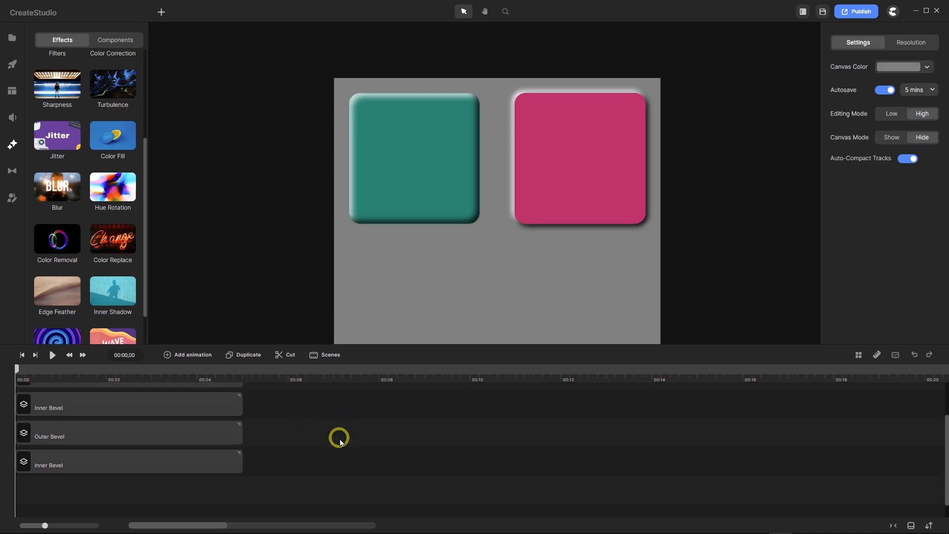
pyautogui.scroll(2, 340, 440)
pyautogui.click(283, 427)
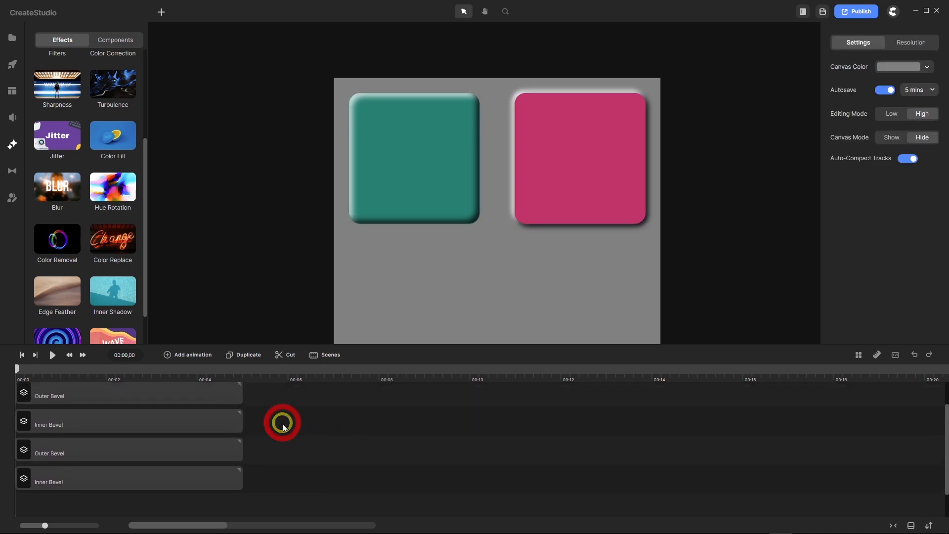
pyautogui.rightClick(284, 427)
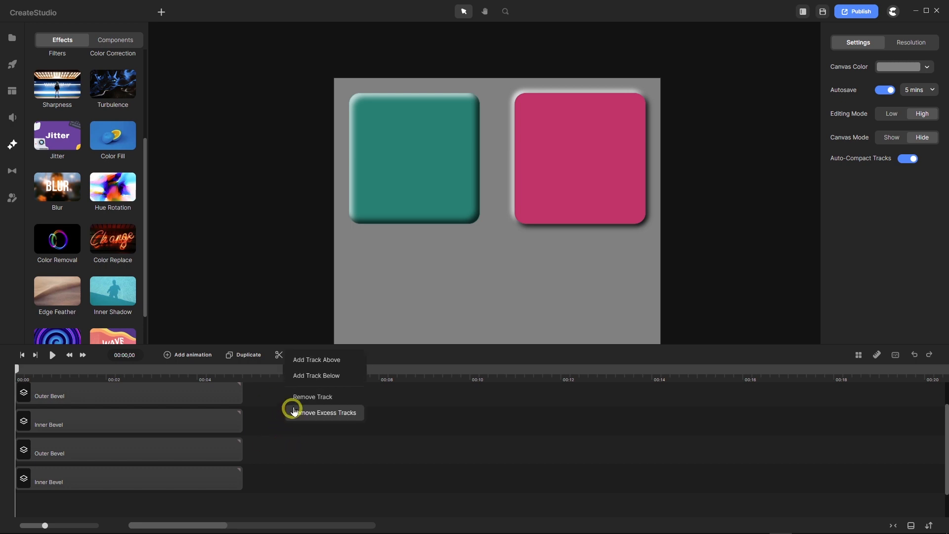
pyautogui.click(311, 380)
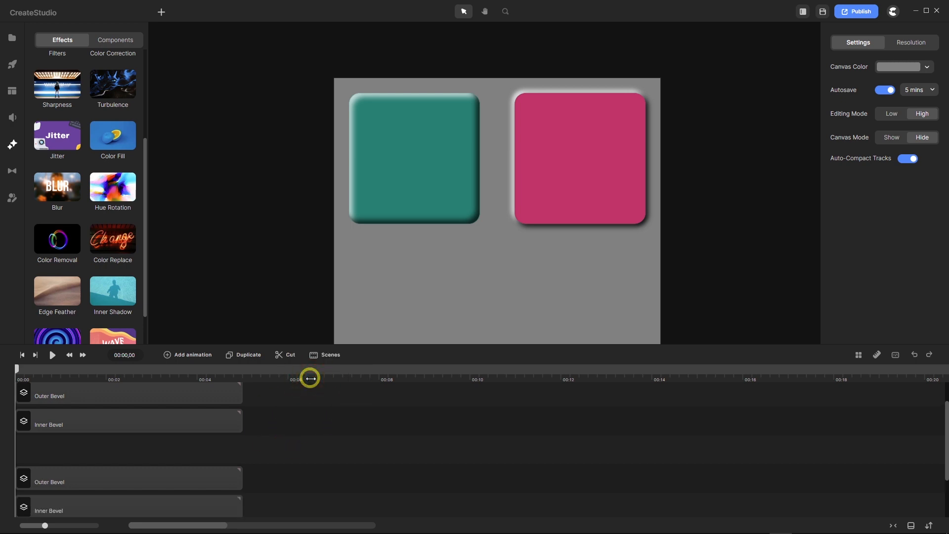
# Add another empty track below the duplicated Inner Bevel group on the timeline.
pyautogui.rightClick(307, 425)
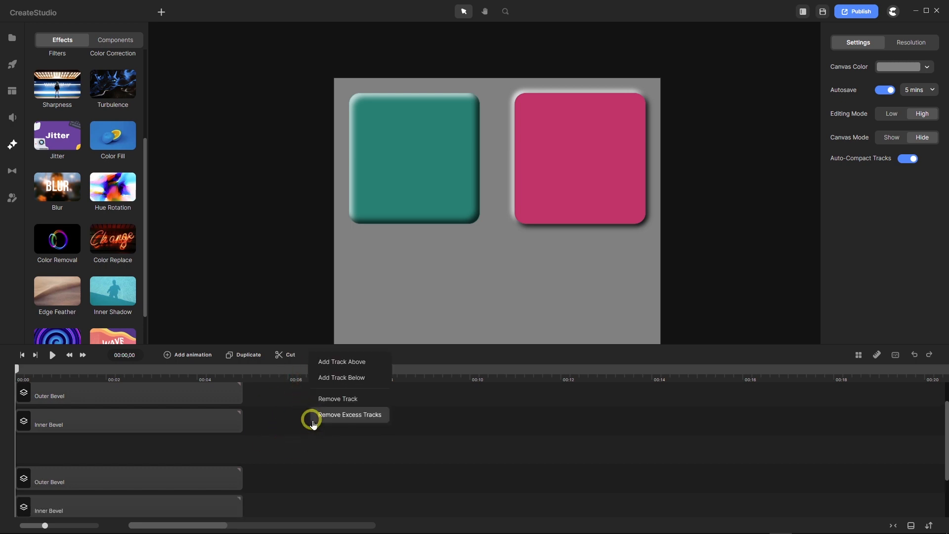
pyautogui.click(336, 380)
pyautogui.scroll(1, 308, 445)
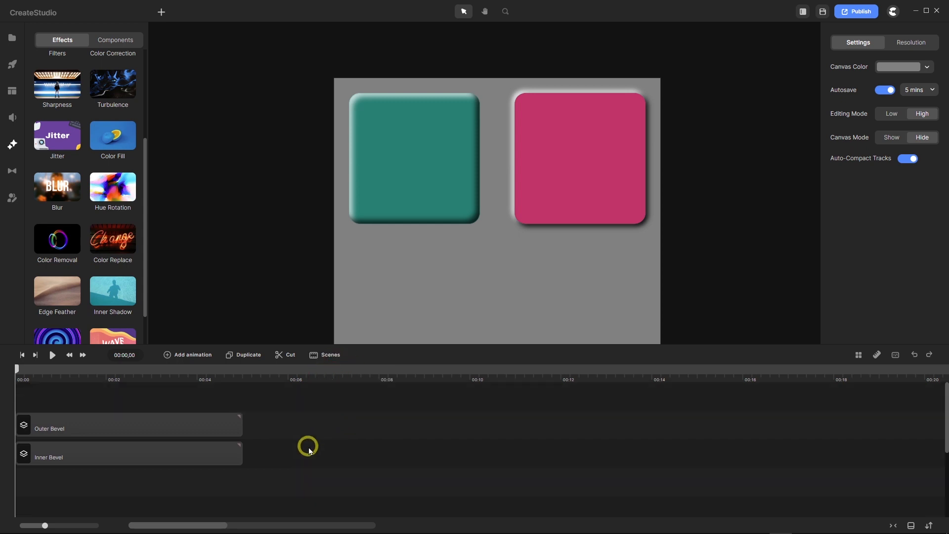
# Switch to Affinity Designer to check the Pillow bevel on the blue rounded rectangle, and return to CreateStudio.
pyautogui.click(87, 461)
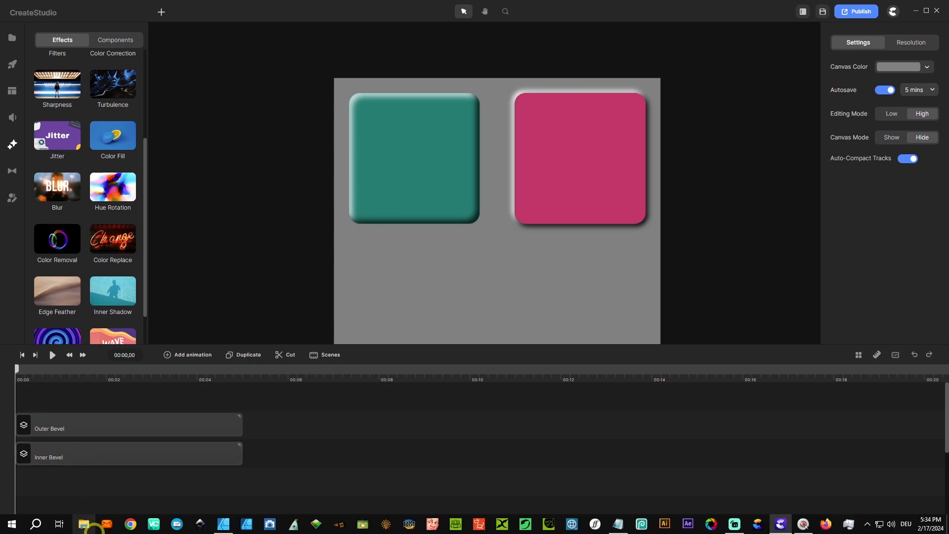
pyautogui.click(220, 525)
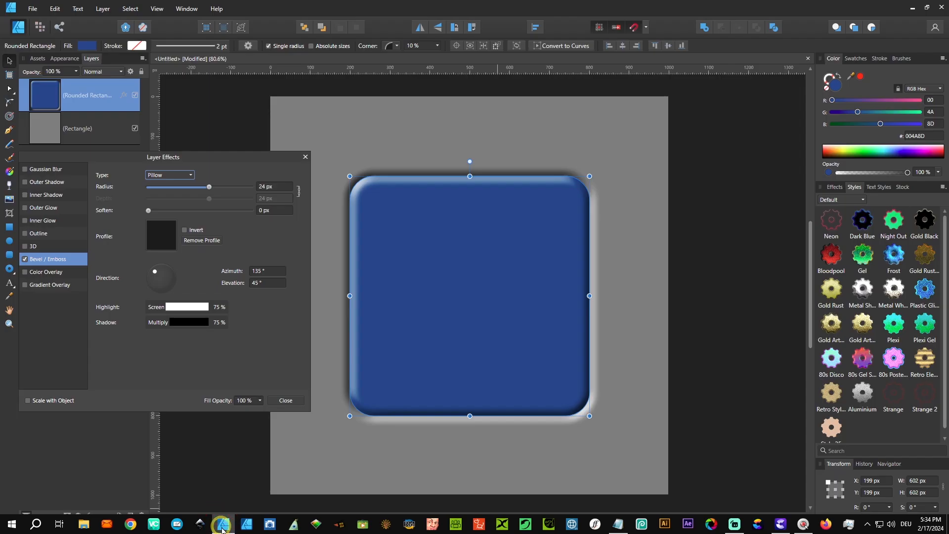
pyautogui.click(221, 528)
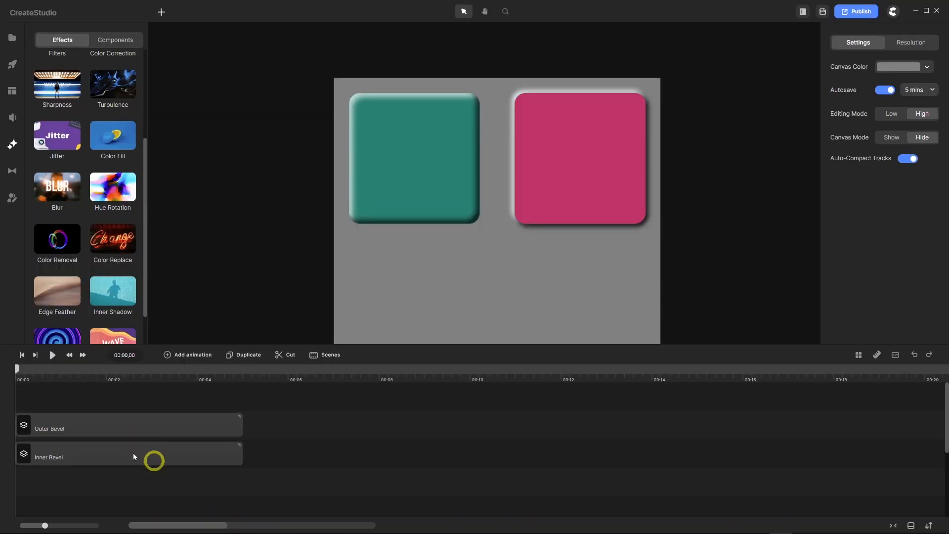
# Place the duplicated Inner Bevel group above the duplicated Outer Bevel and move both to the lower half of the canvas.
pyautogui.click(77, 432)
pyautogui.moveTo(75, 429); pyautogui.dragTo(72, 396)
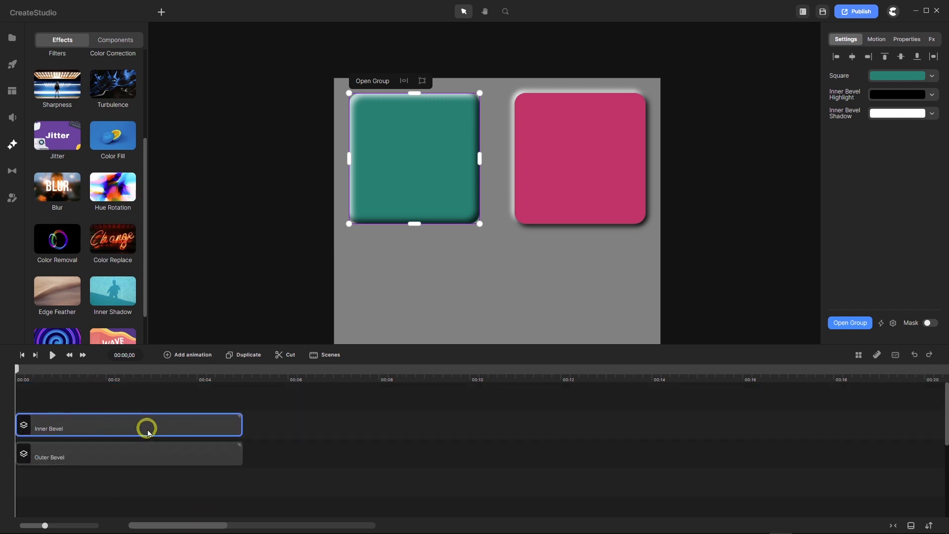
pyautogui.moveTo(260, 423); pyautogui.dragTo(225, 457)
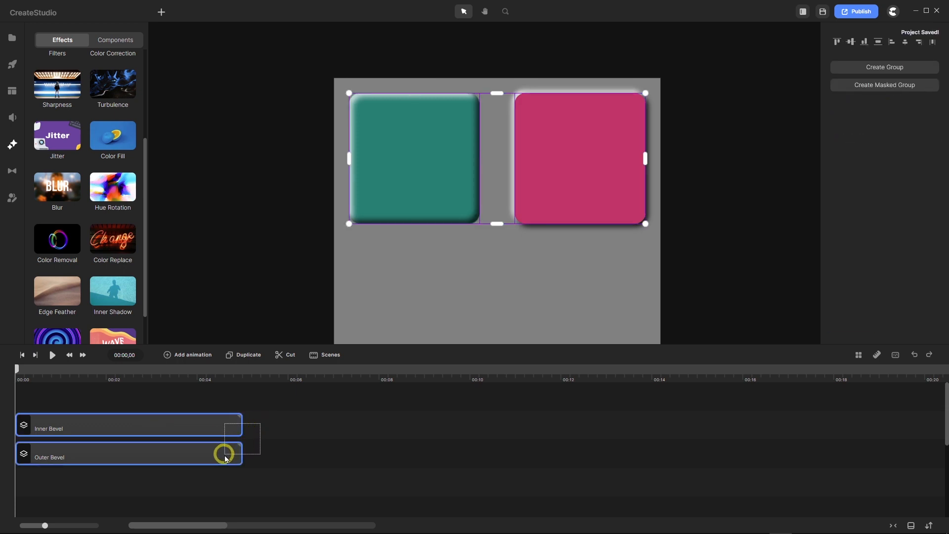
pyautogui.scroll(-3, 440, 277)
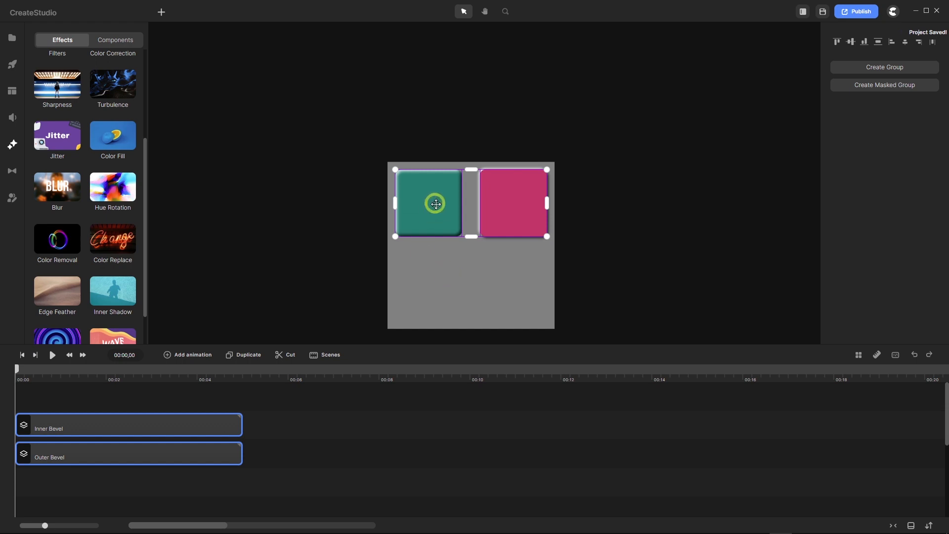
pyautogui.moveTo(436, 203); pyautogui.dragTo(431, 281)
# Move the duplicated Inner Bevel square exactly over the duplicated Outer Bevel square and inspect the edges of the combined bevel.
pyautogui.click(194, 423)
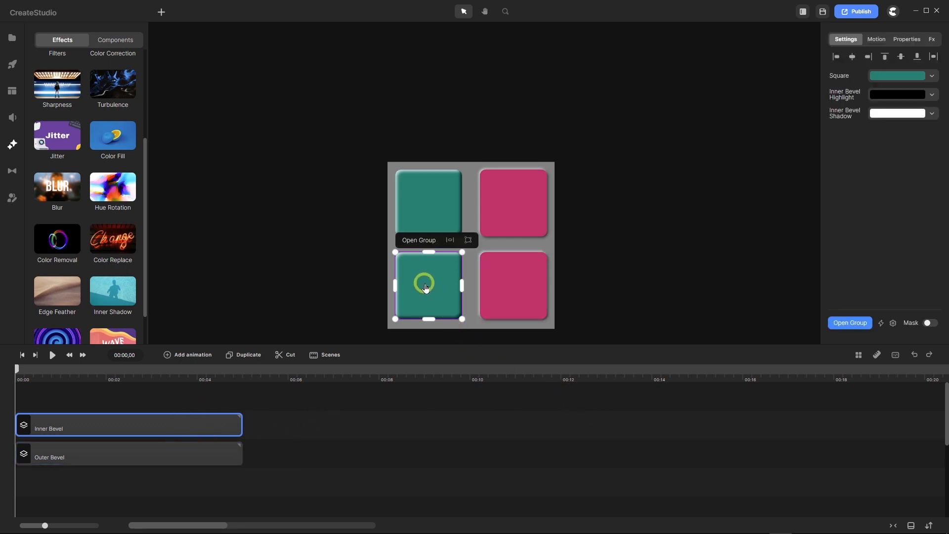
pyautogui.moveTo(425, 287); pyautogui.dragTo(510, 282)
pyautogui.scroll(3, 511, 283)
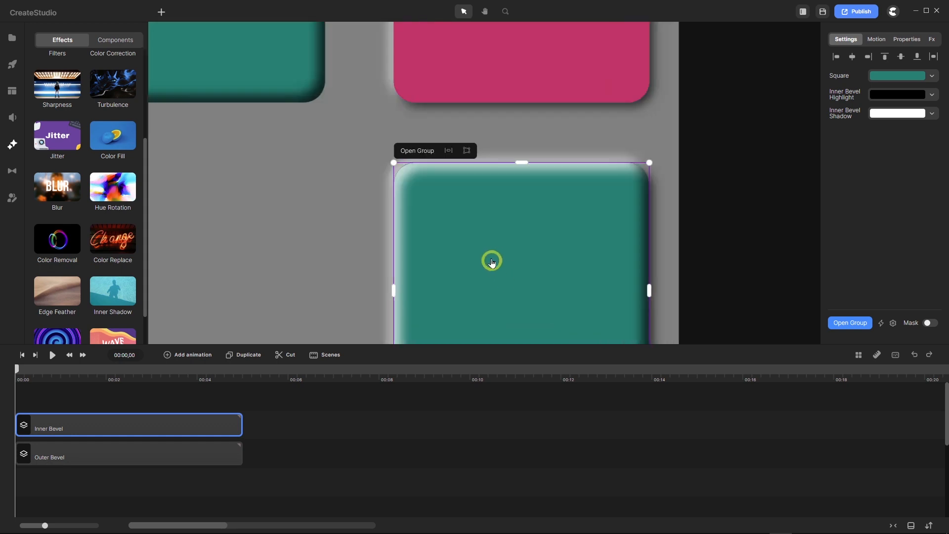
pyautogui.scroll(2, 485, 242)
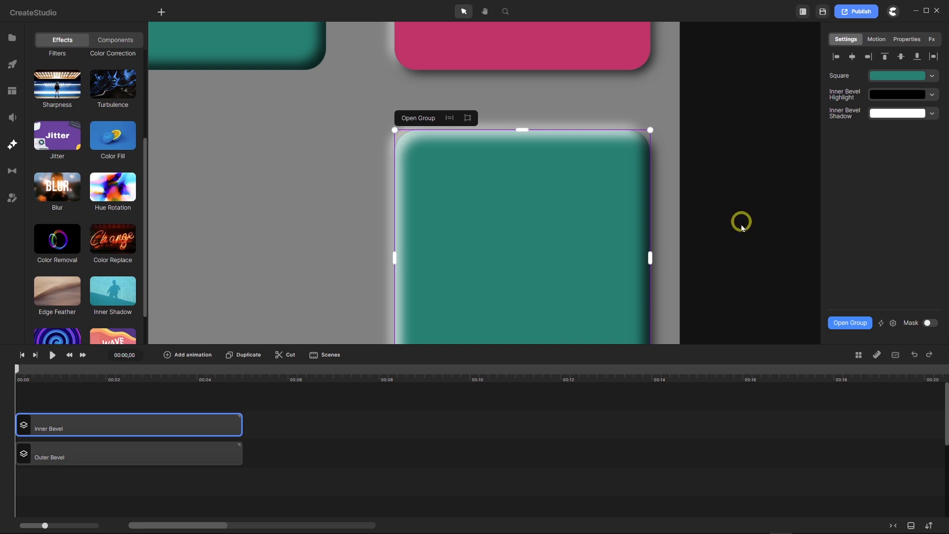
pyautogui.click(461, 398)
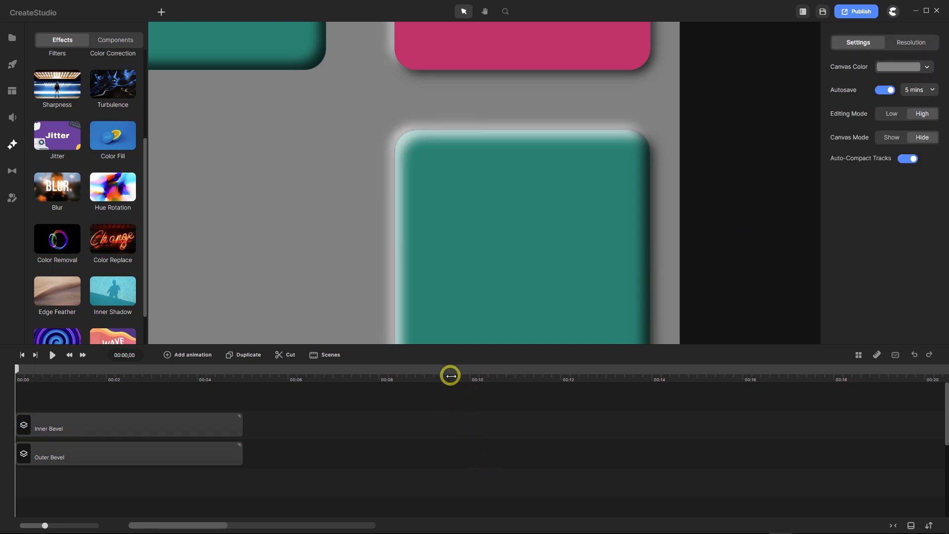
pyautogui.scroll(3, 395, 138)
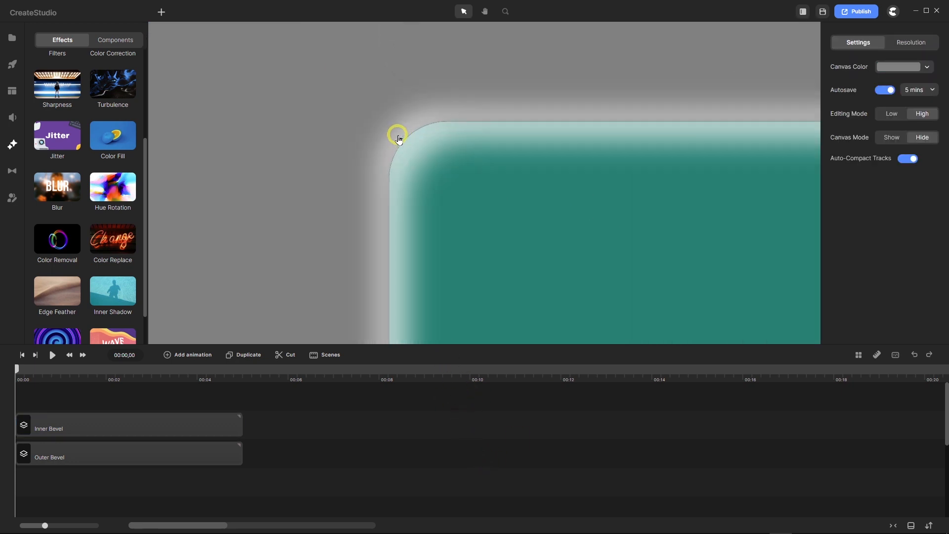
pyautogui.scroll(1, 400, 149)
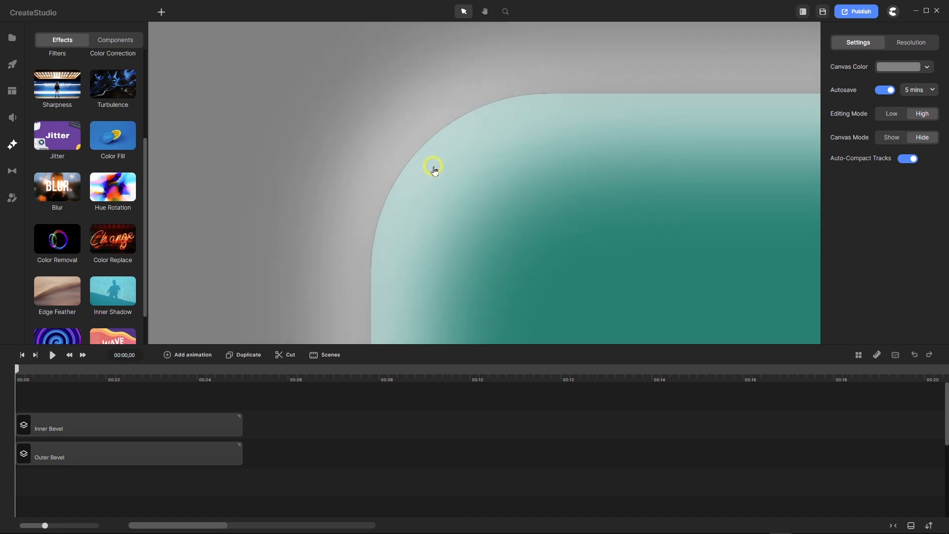
pyautogui.scroll(-5, 435, 168)
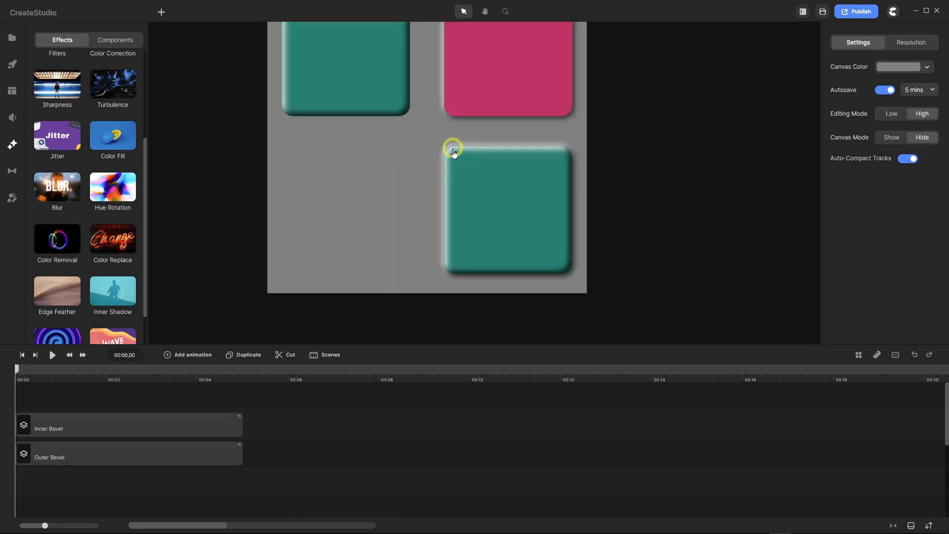
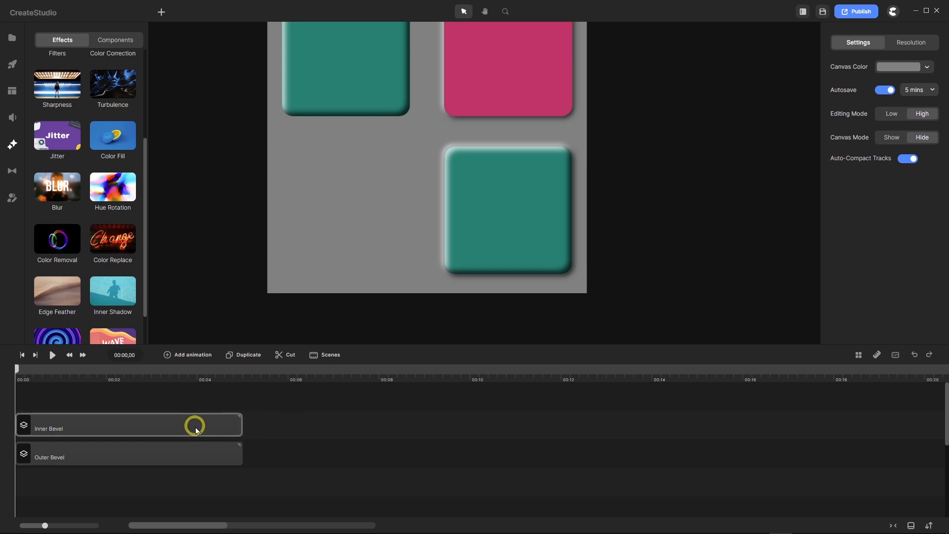
# Ungroup the duplicated Outer Bevel and delete its pink Square layer.
pyautogui.click(173, 456)
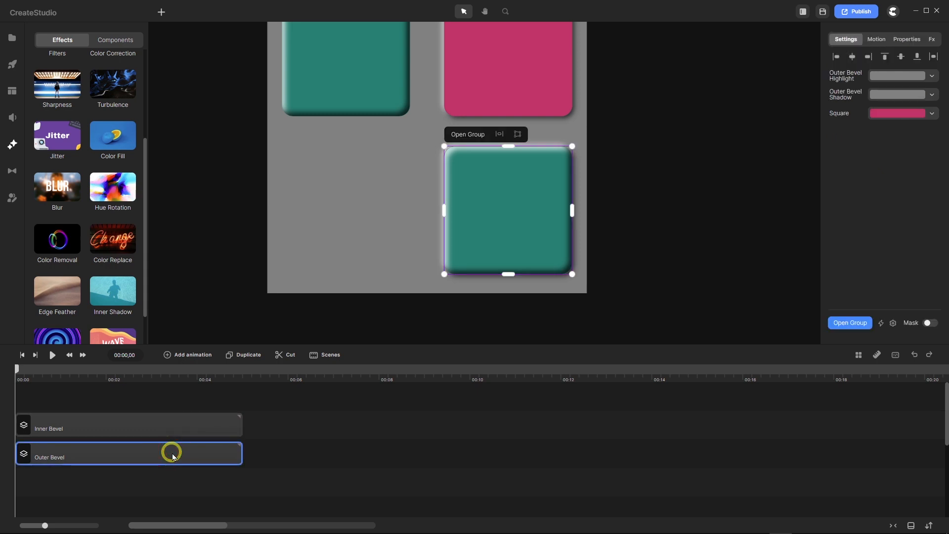
pyautogui.rightClick(173, 456)
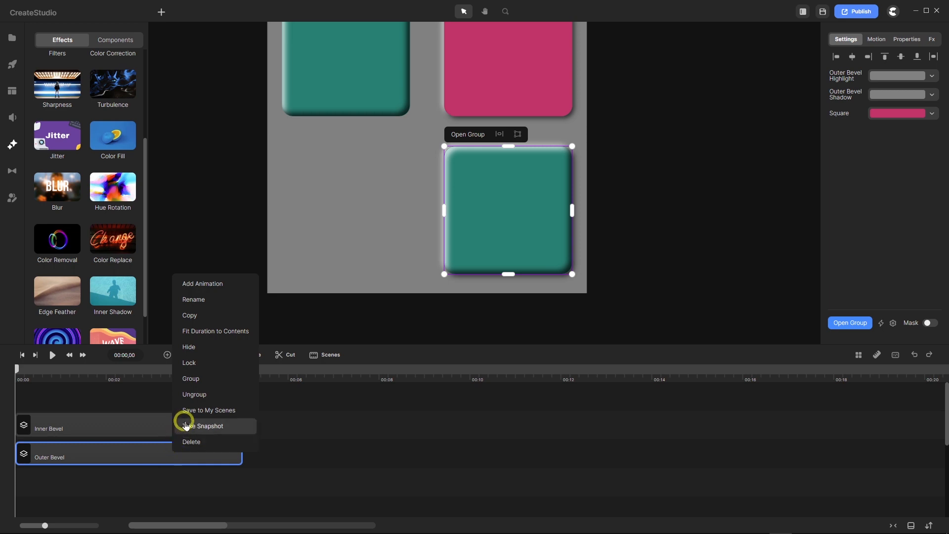
pyautogui.click(198, 395)
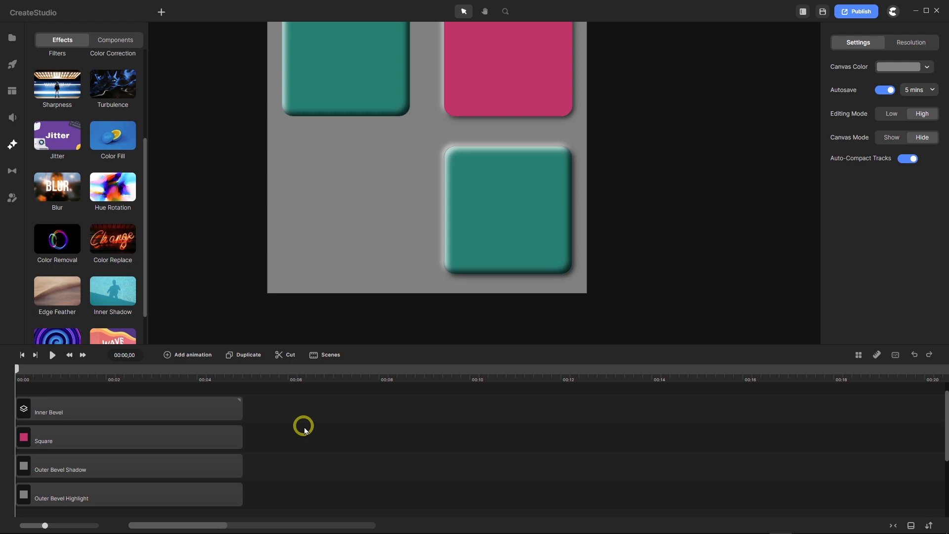
pyautogui.click(149, 438)
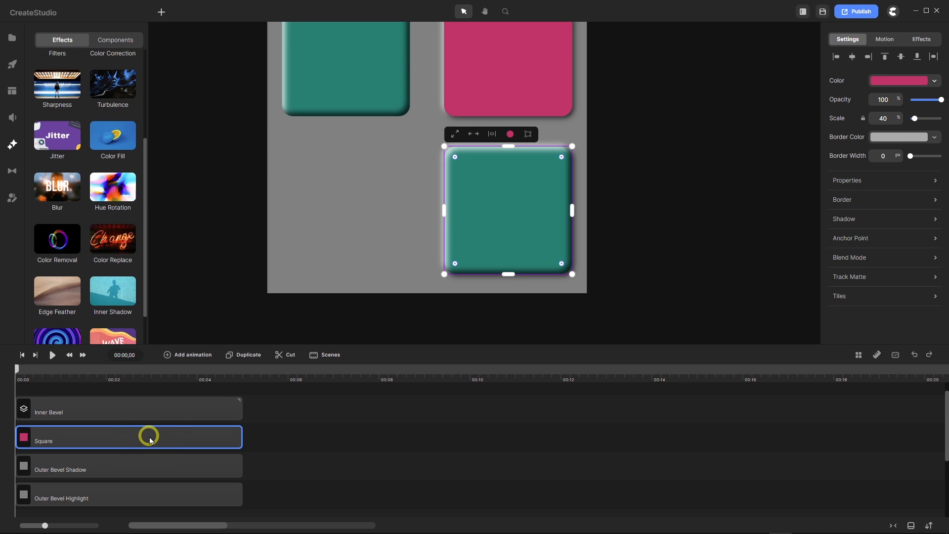
pyautogui.press('Delete')
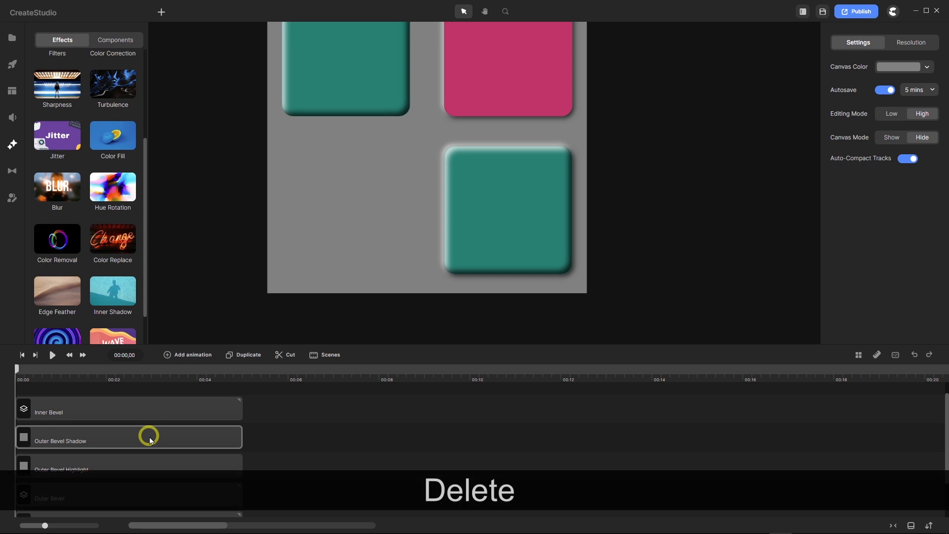
# Turn off Auto-Compact Tracks and add two empty tracks below the ungrouped Outer Bevel Highlight layer.
pyautogui.scroll(-1, 307, 413)
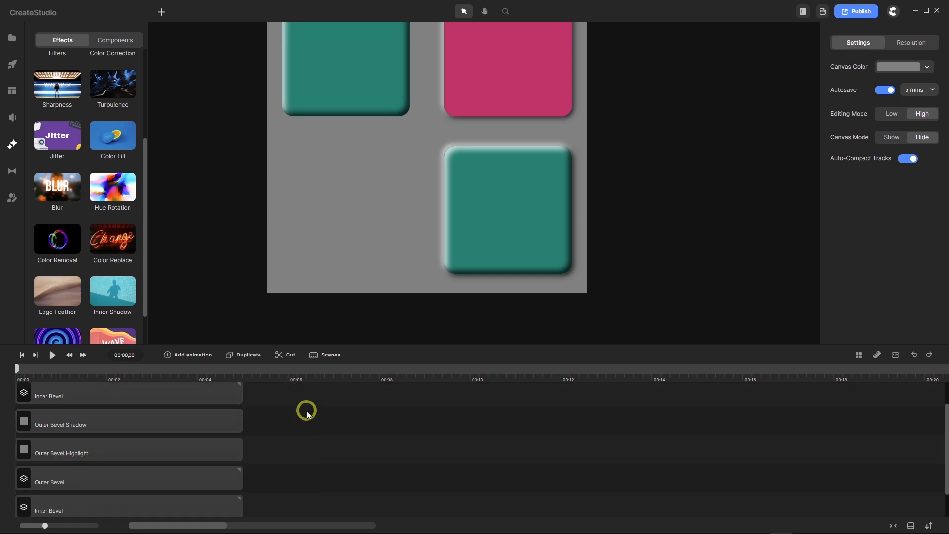
pyautogui.scroll(-1, 306, 413)
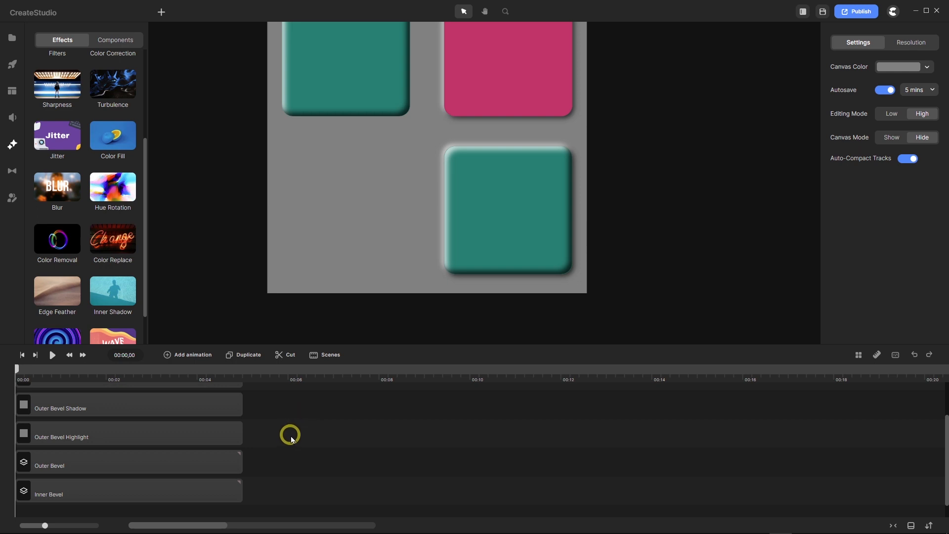
pyautogui.rightClick(292, 438)
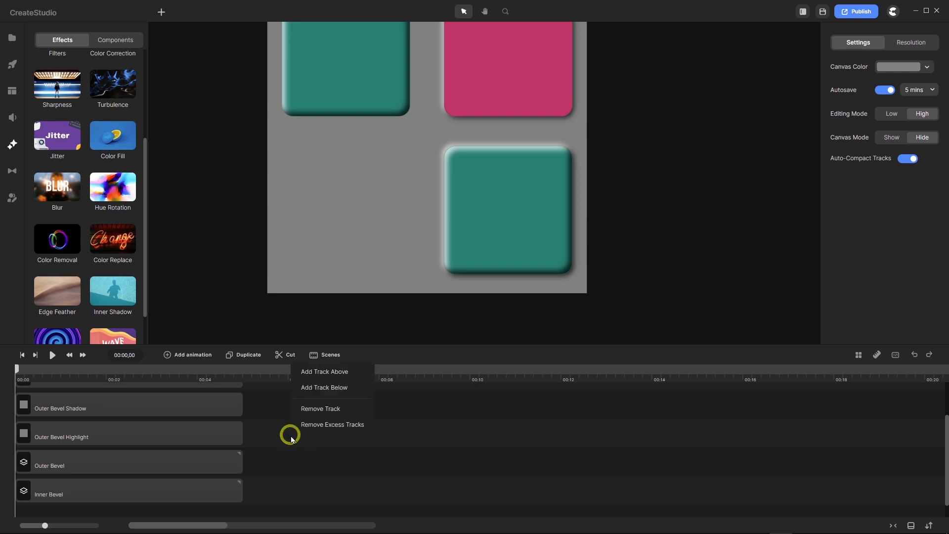
pyautogui.click(904, 163)
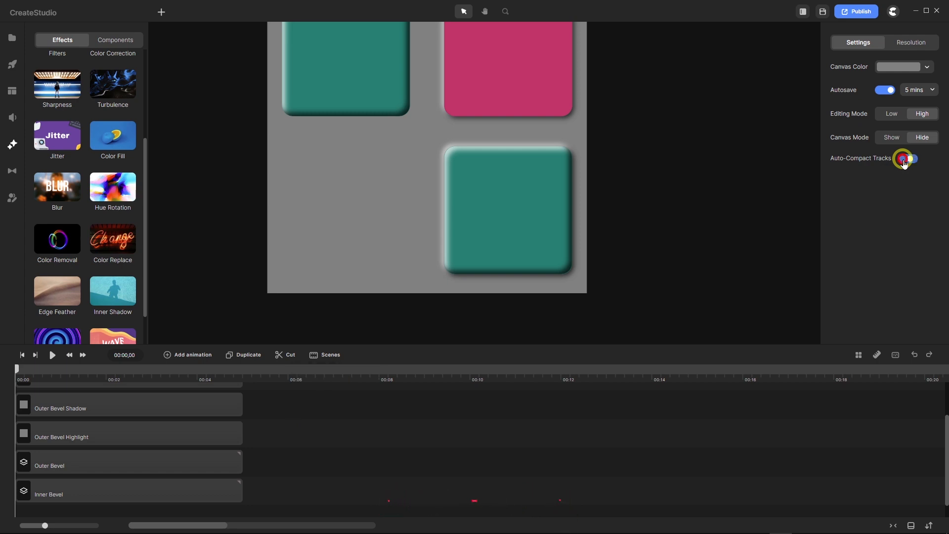
pyautogui.rightClick(319, 432)
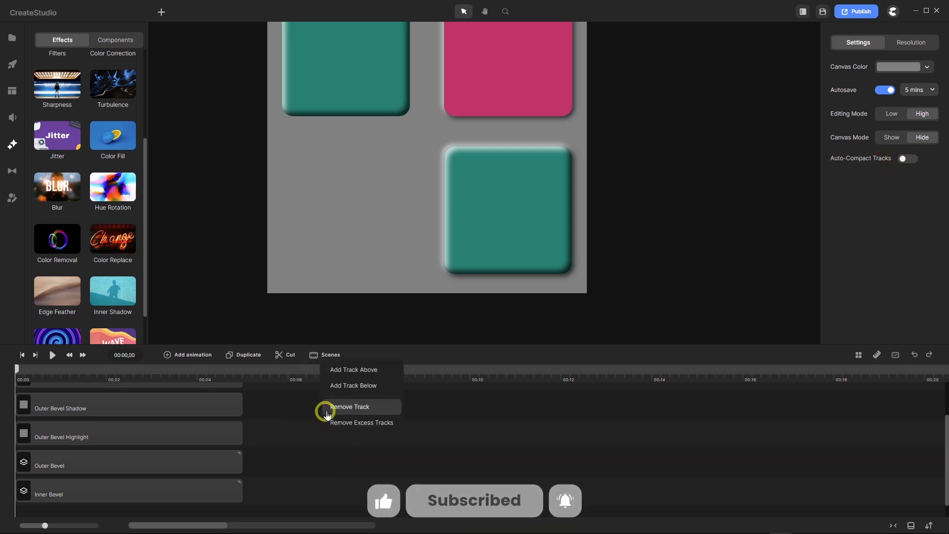
pyautogui.click(341, 387)
pyautogui.rightClick(346, 464)
pyautogui.click(366, 418)
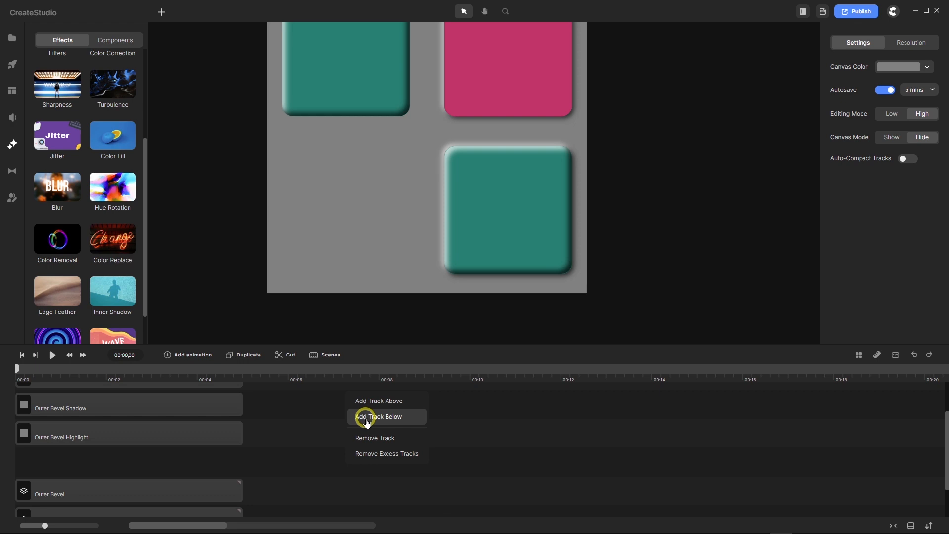
# Set the shadow angle of the Outer Bevel Shadow layer to 315 degrees.
pyautogui.scroll(2, 320, 453)
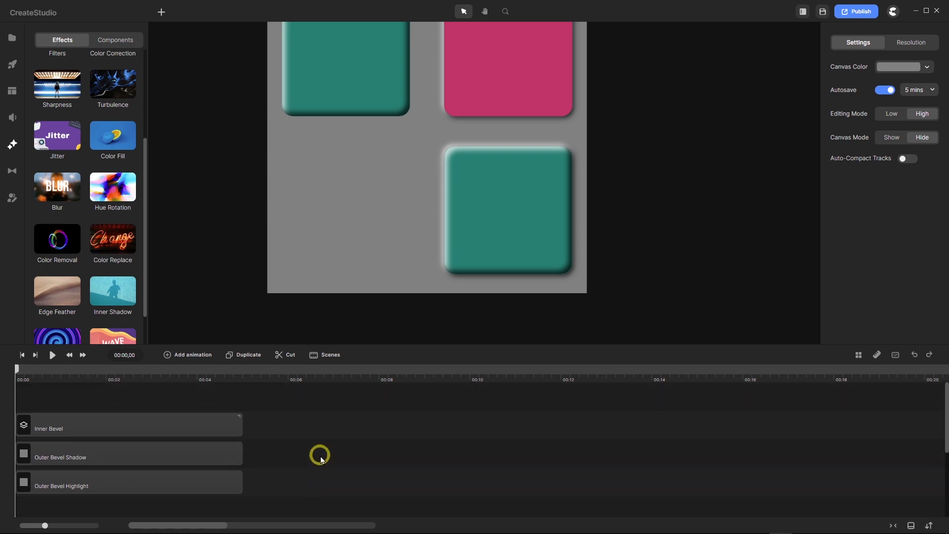
pyautogui.scroll(-1, 319, 457)
pyautogui.click(218, 450)
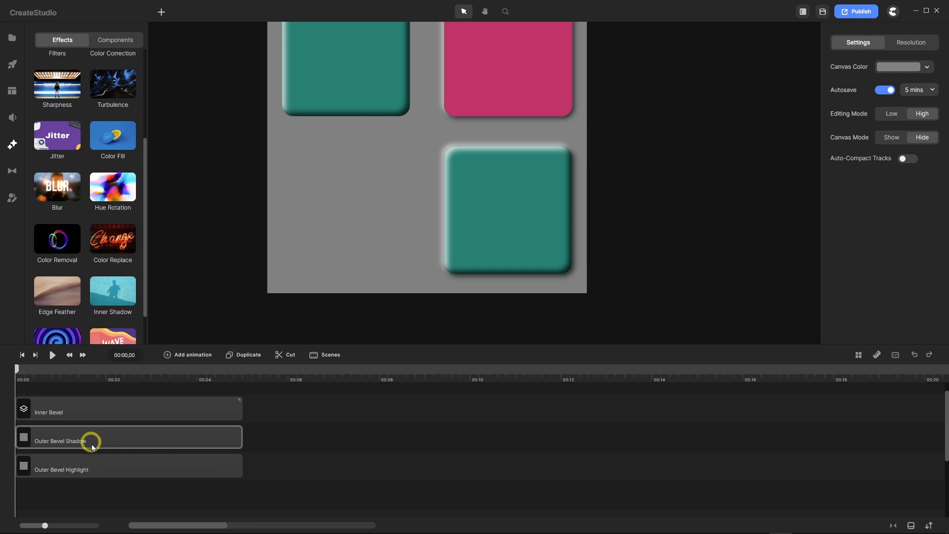
pyautogui.click(91, 462)
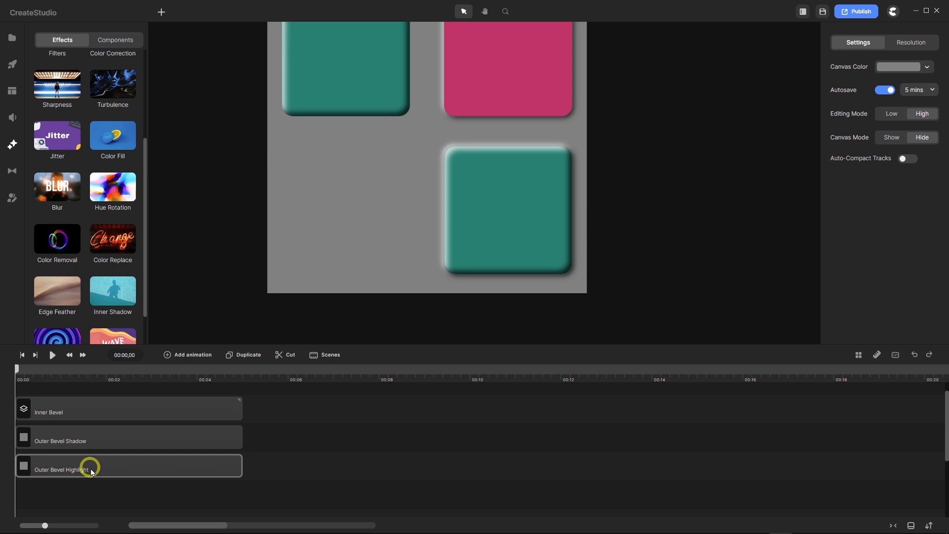
pyautogui.click(98, 442)
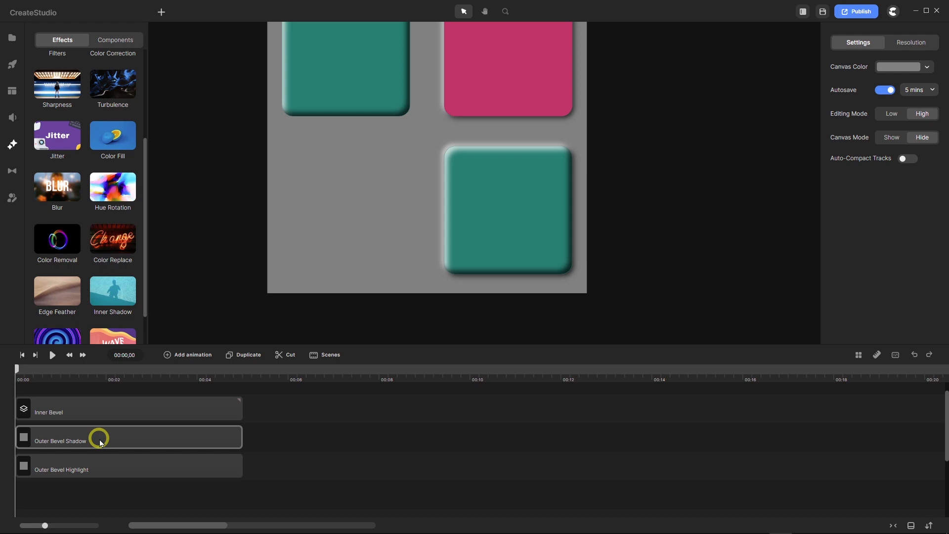
pyautogui.click(99, 442)
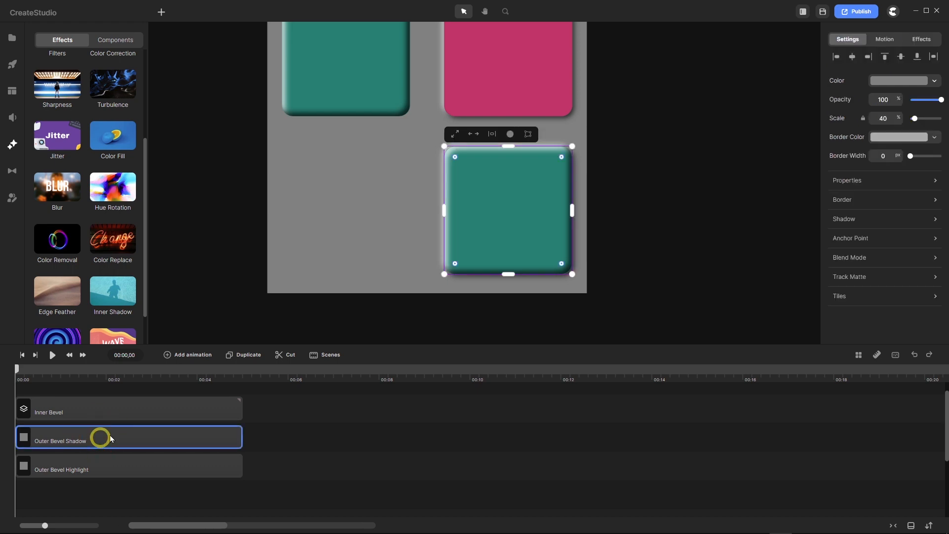
pyautogui.click(935, 219)
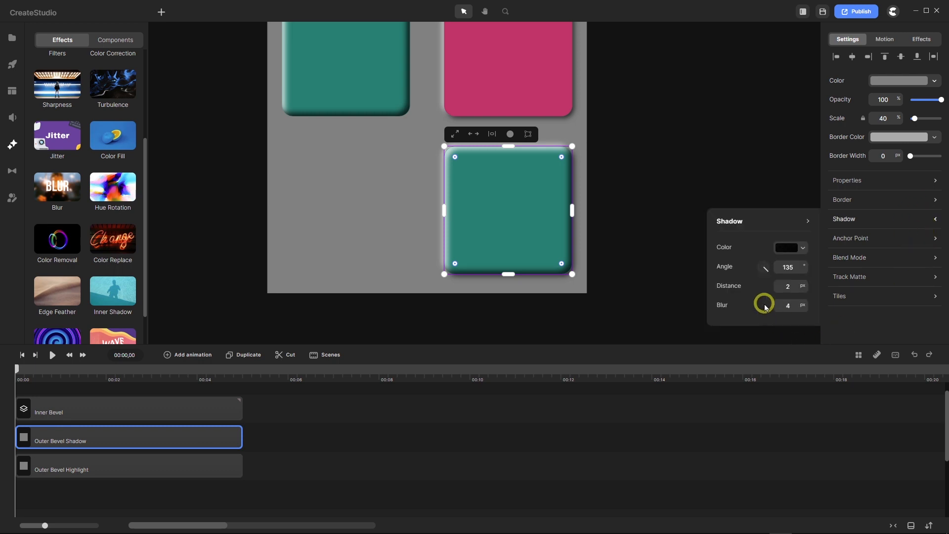
pyautogui.moveTo(794, 268); pyautogui.dragTo(784, 268)
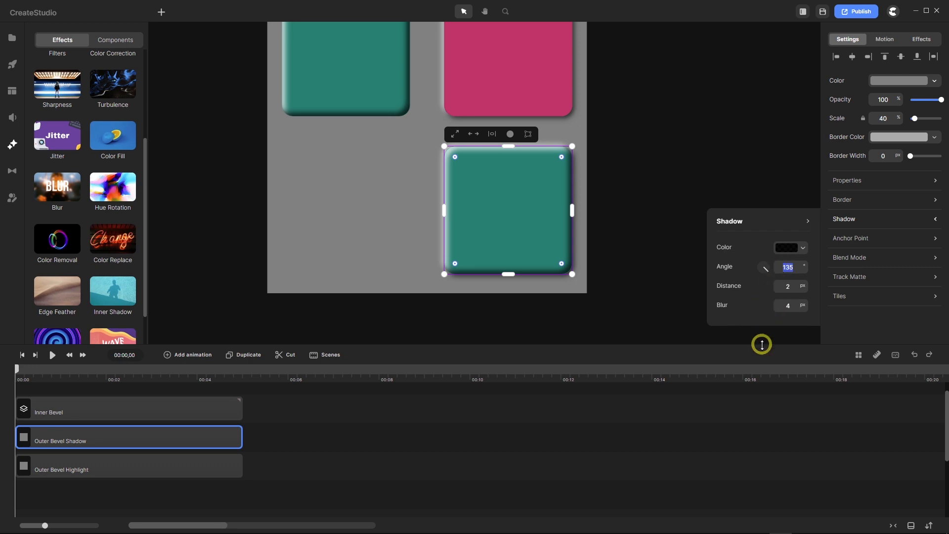
pyautogui.write('315')
pyautogui.press('Return')
pyautogui.press('Return')
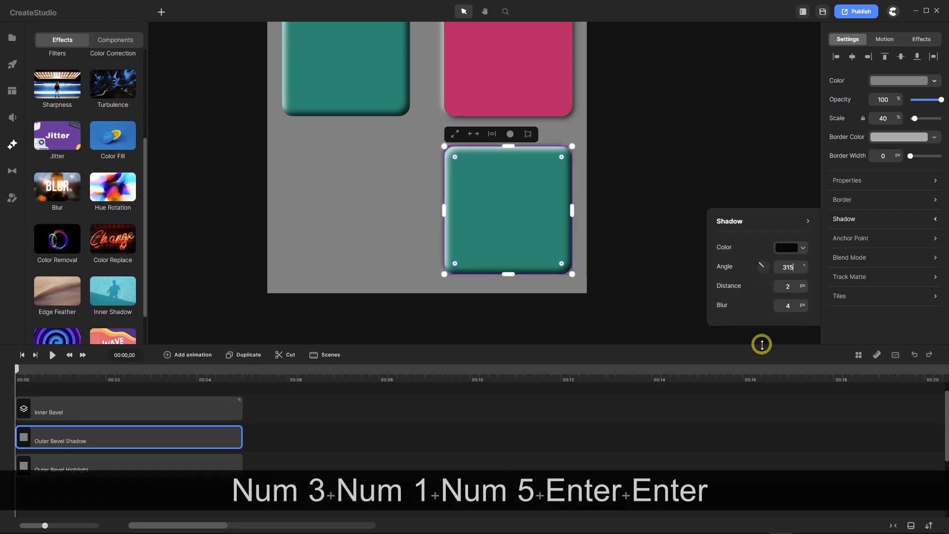
pyautogui.scroll(2, 452, 208)
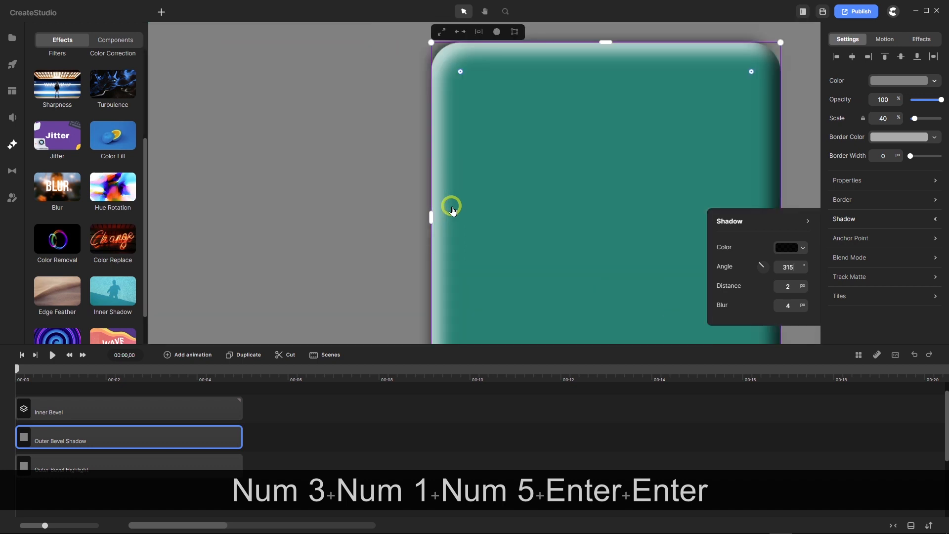
pyautogui.scroll(-2, 452, 210)
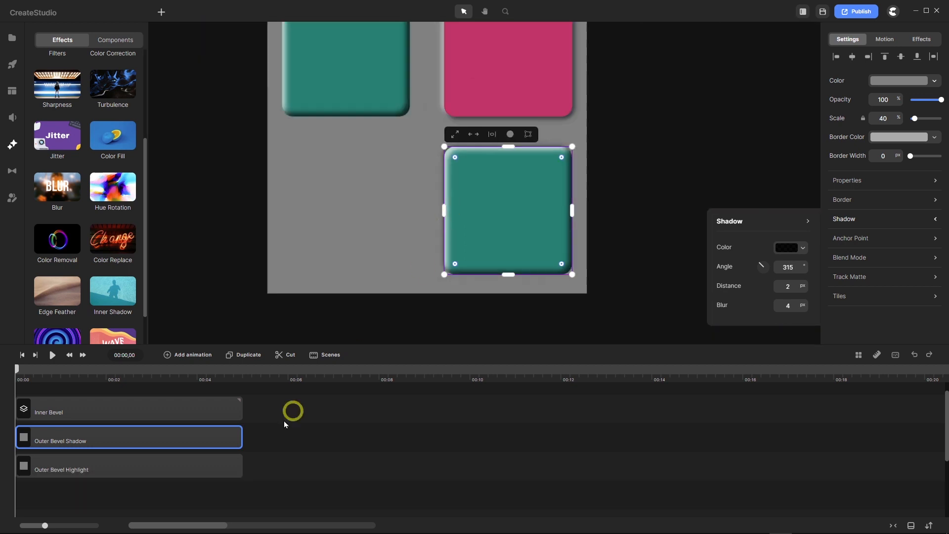
# Set the shadow angle of the Outer Bevel Highlight layer to 135 degrees.
pyautogui.click(185, 468)
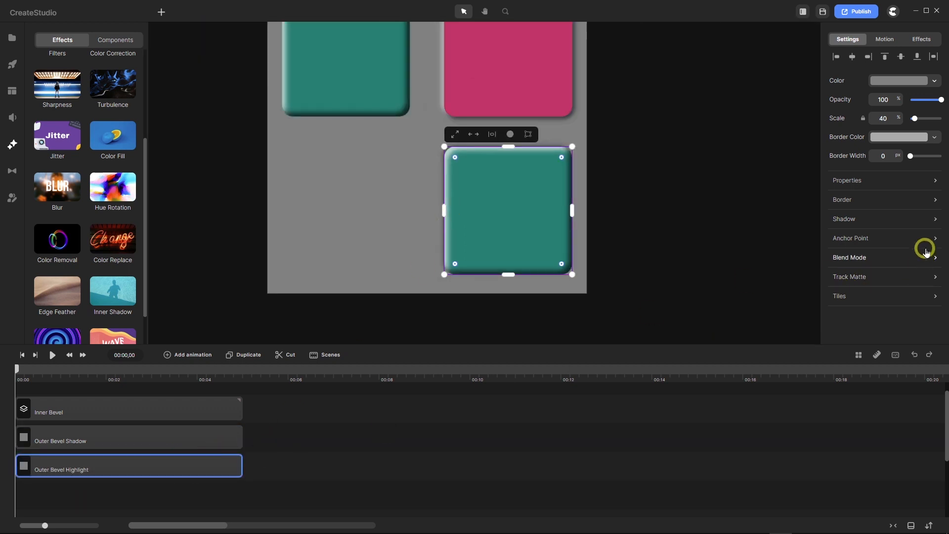
pyautogui.click(936, 219)
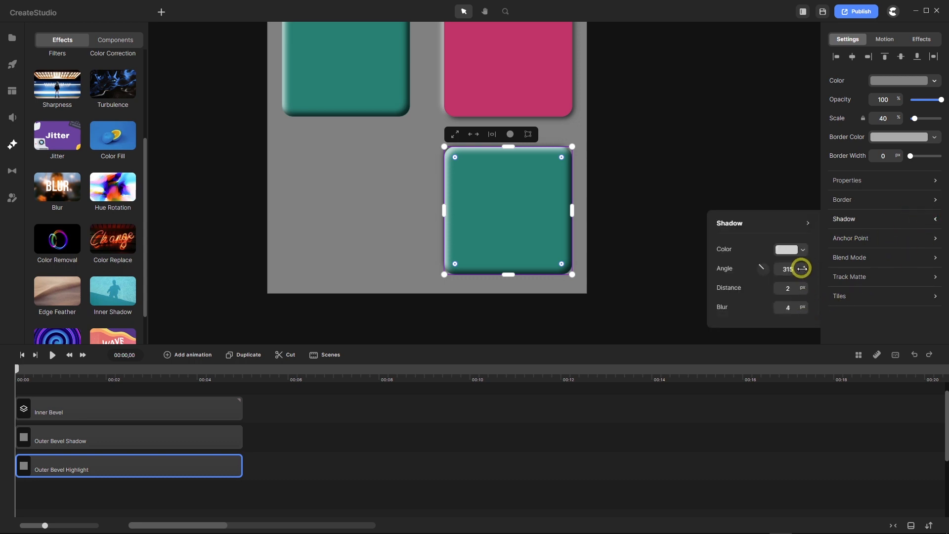
pyautogui.moveTo(792, 269); pyautogui.dragTo(771, 267)
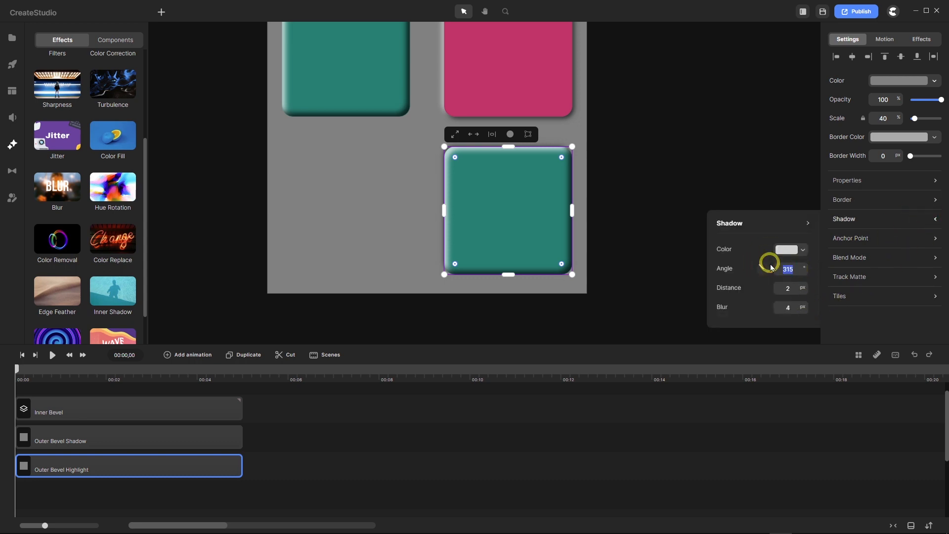
pyautogui.write('135')
pyautogui.press('Return')
pyautogui.press('Return')
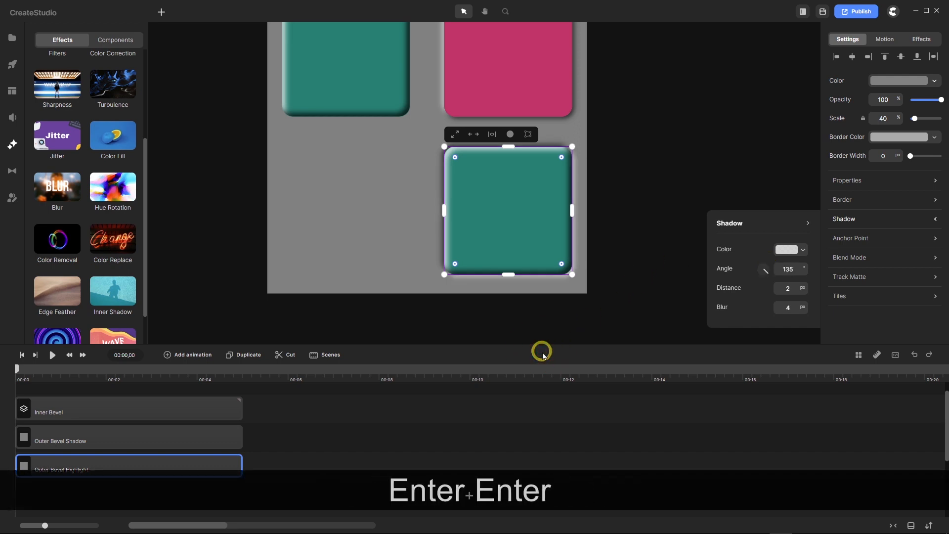
# Examine the outer shadow and highlight along the edges of the lower teal square up close.
pyautogui.click(520, 410)
pyautogui.scroll(3, 481, 161)
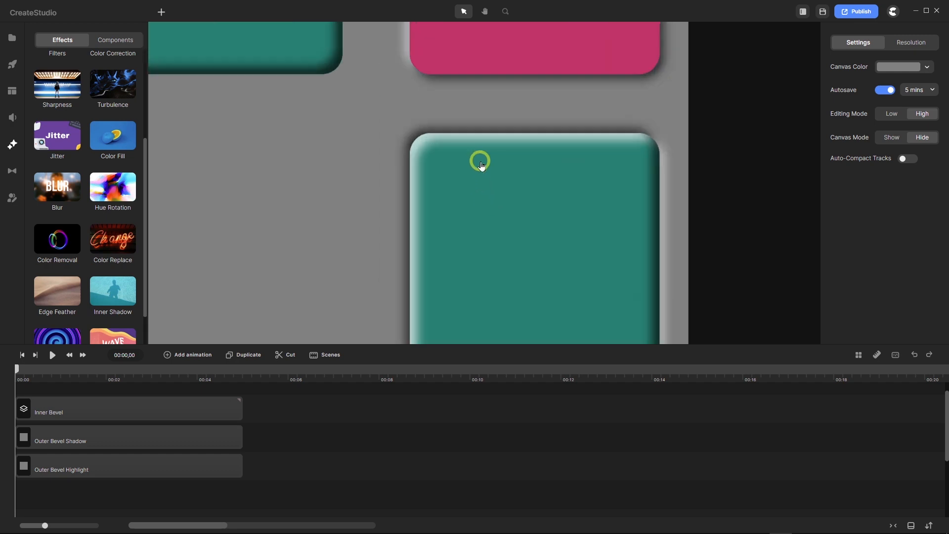
pyautogui.scroll(3, 480, 162)
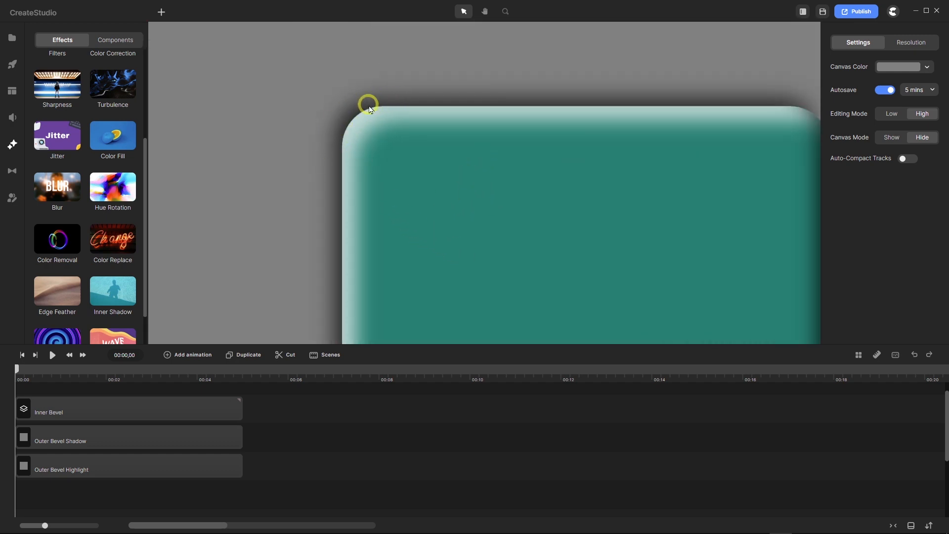
pyautogui.scroll(-3, 398, 127)
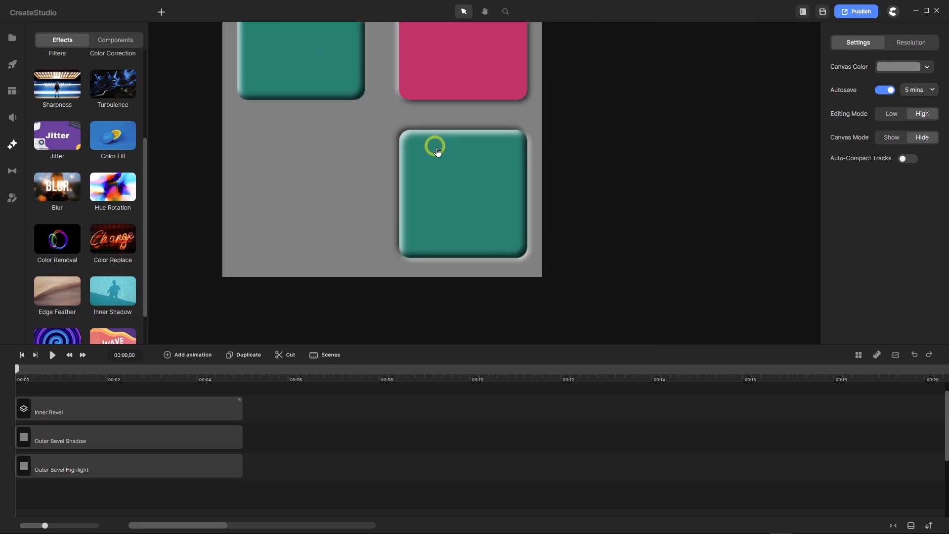
pyautogui.scroll(3, 446, 170)
pyautogui.scroll(-3, 547, 161)
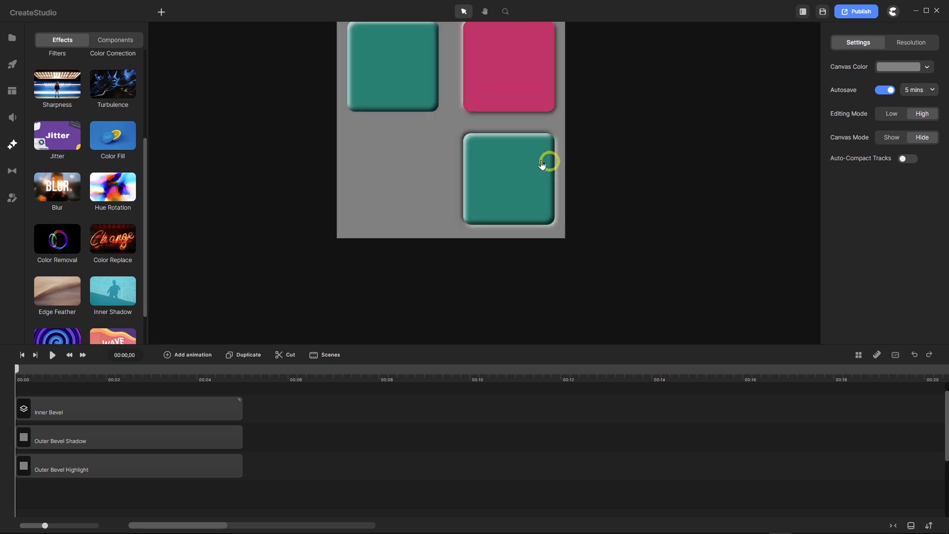
pyautogui.scroll(3, 498, 64)
pyautogui.scroll(-3, 509, 84)
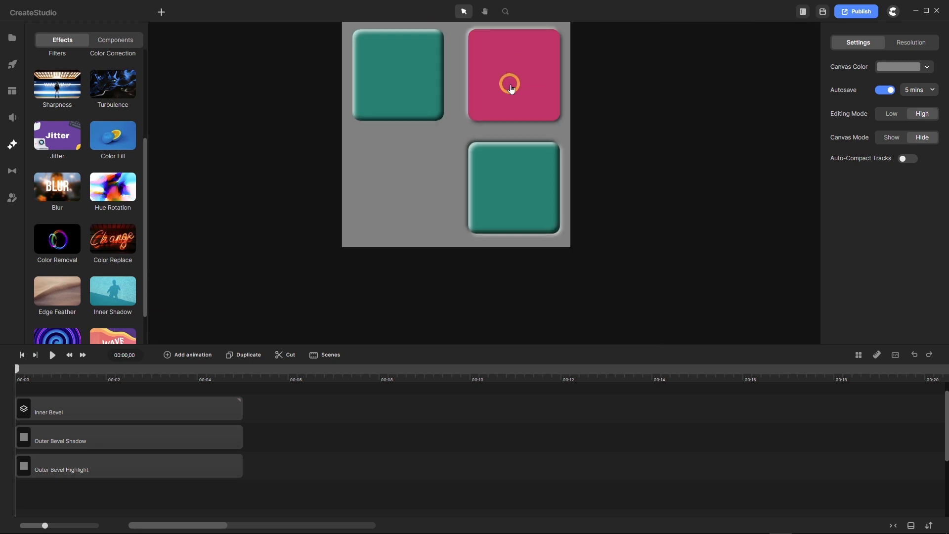
# Group the Inner Bevel, Outer Bevel Shadow and Outer Bevel Highlight layers.
pyautogui.scroll(-3, 288, 406)
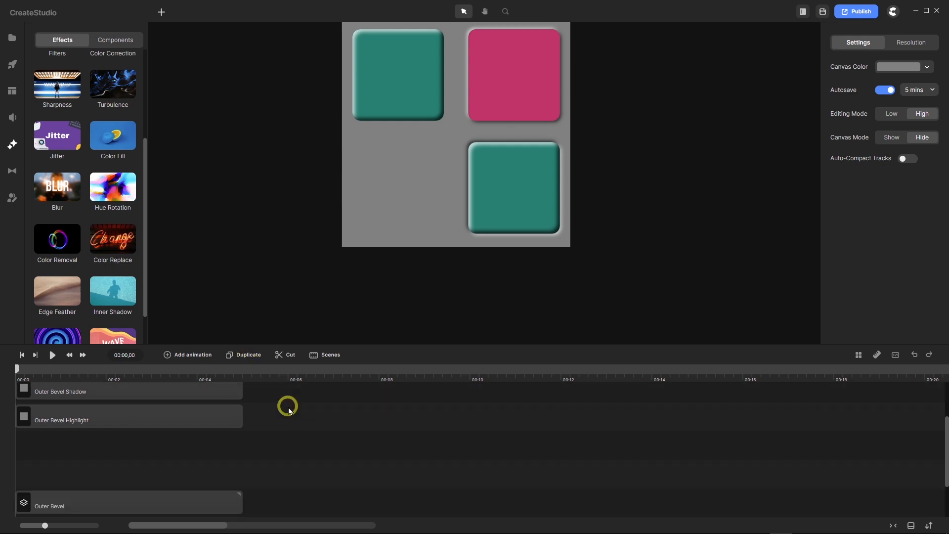
pyautogui.scroll(3, 288, 409)
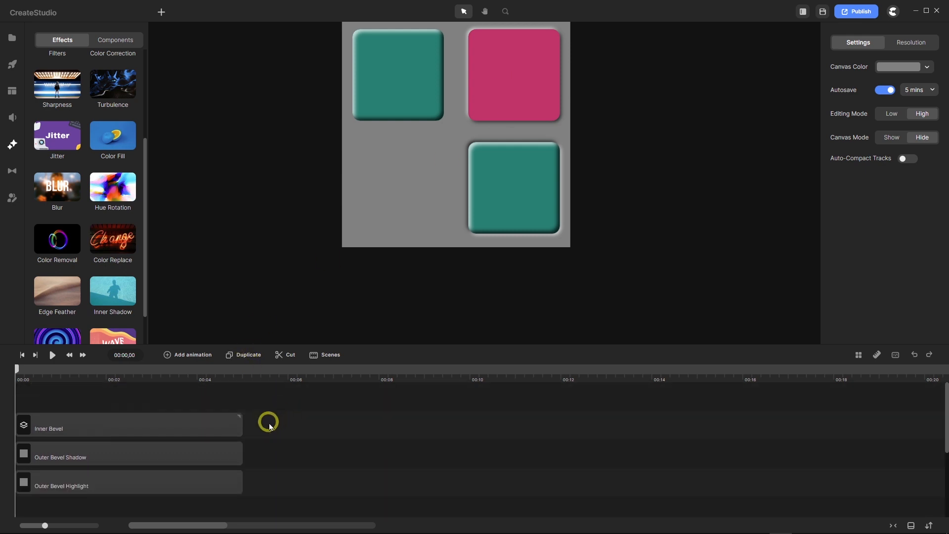
pyautogui.moveTo(269, 423); pyautogui.dragTo(196, 485)
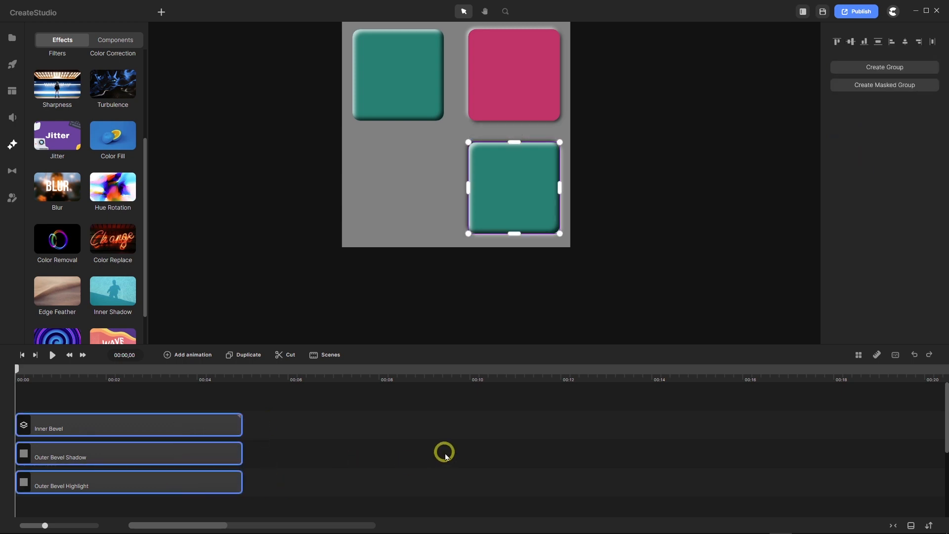
pyautogui.hotkey('ctrl', 'g')
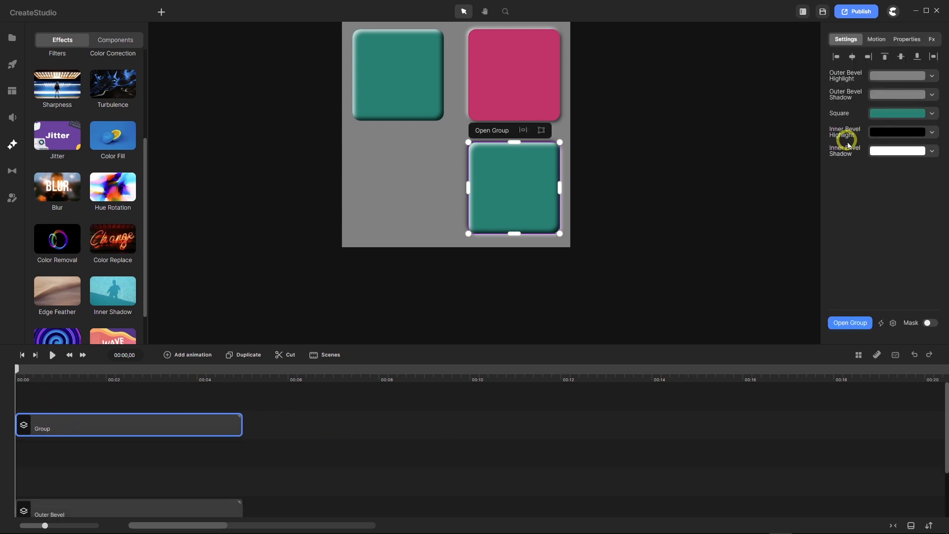
# Change the Square fill of the new group to the favorite purple 9954dd.
pyautogui.click(891, 114)
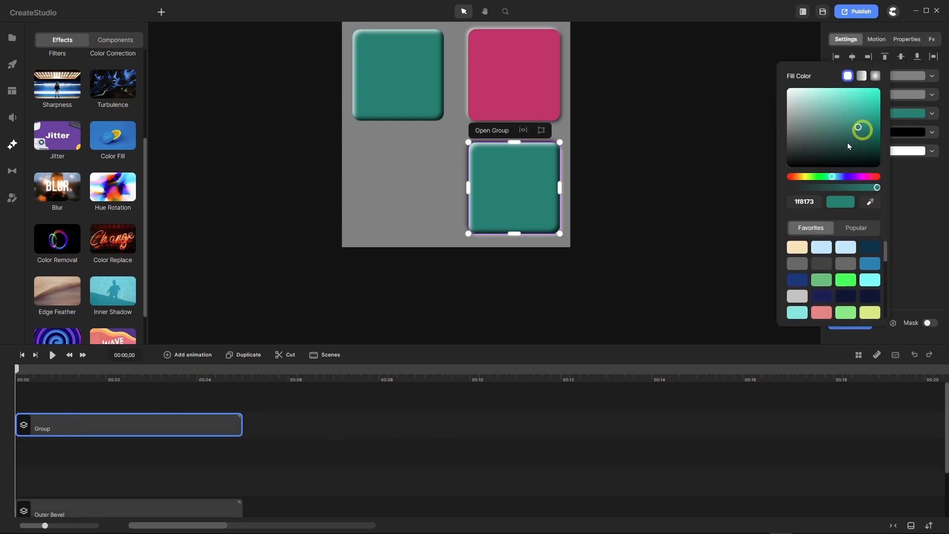
pyautogui.scroll(-3, 833, 274)
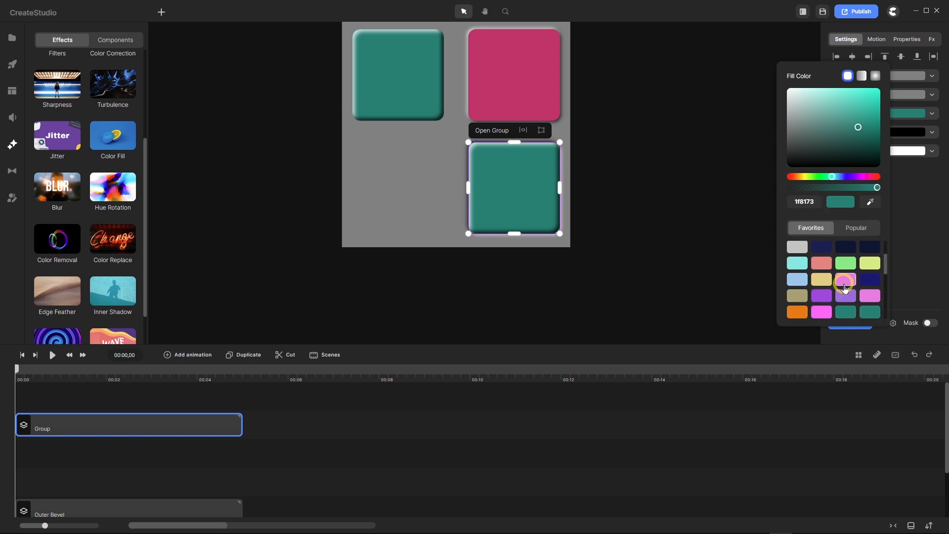
pyautogui.click(846, 297)
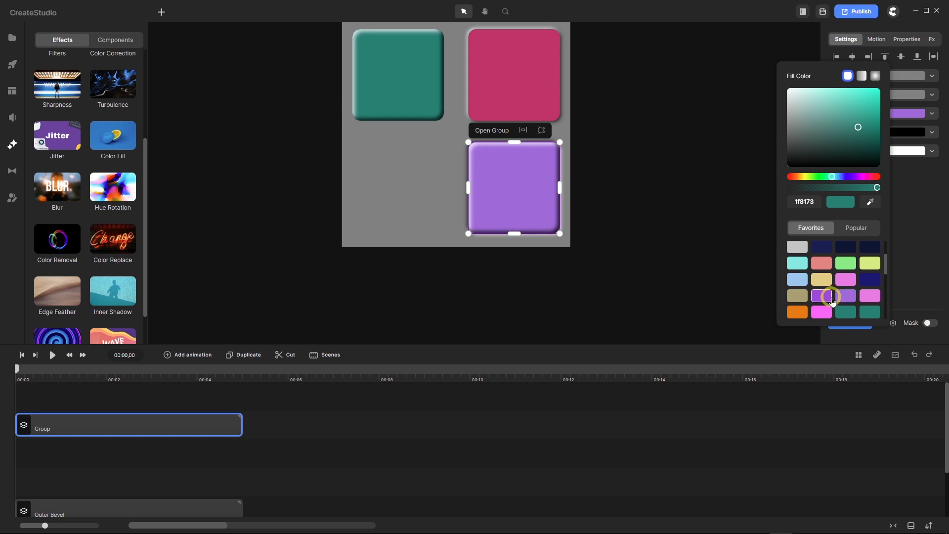
pyautogui.click(821, 296)
pyautogui.click(486, 398)
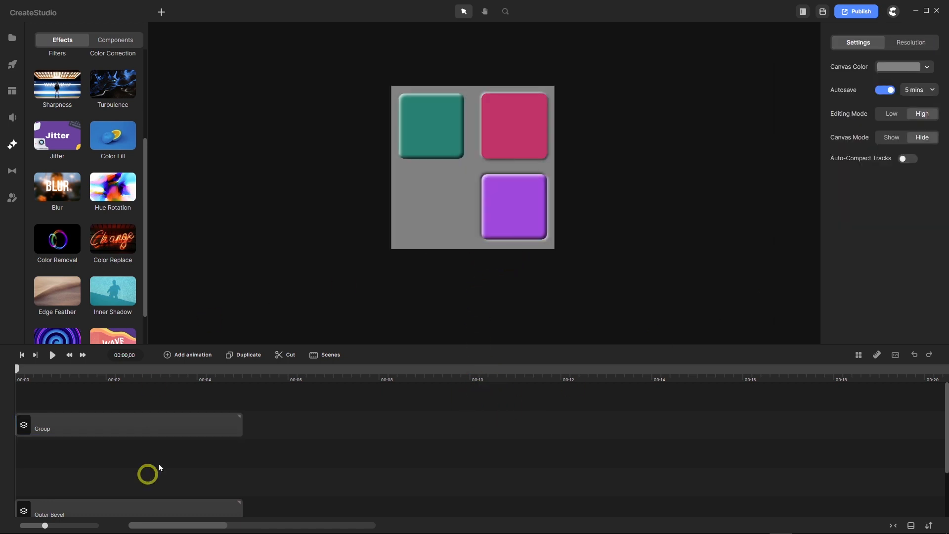
# Rename the new group to Pillow.
pyautogui.rightClick(115, 429)
pyautogui.click(142, 272)
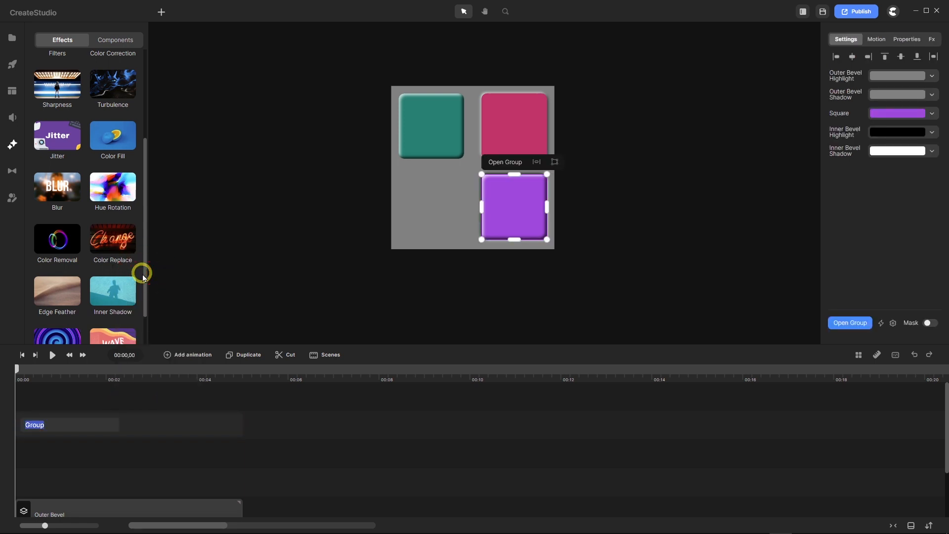
pyautogui.write('Pil')
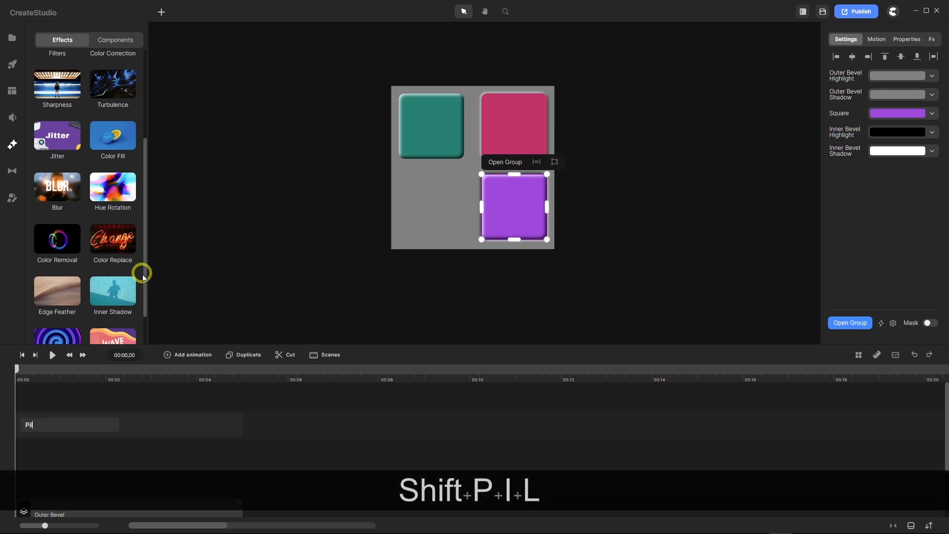
pyautogui.write('low')
pyautogui.press('Return')
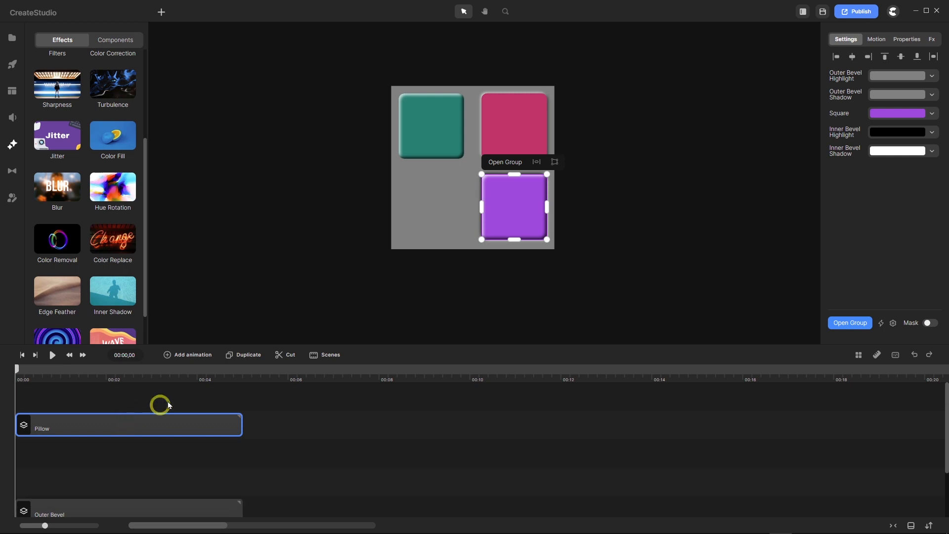
# Duplicate the Pillow group, separate the two layers on the timeline, and move one square to the empty canvas spot below the teal square.
pyautogui.click(250, 355)
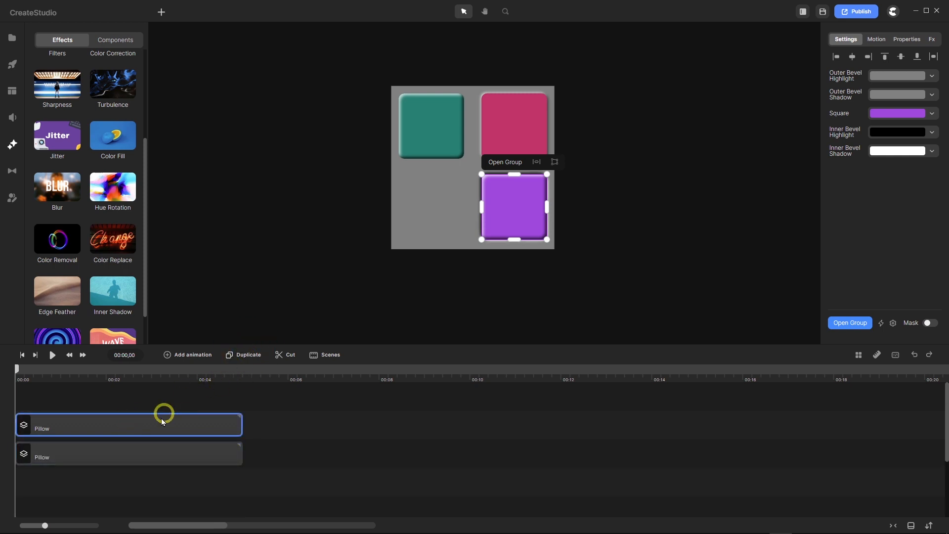
pyautogui.moveTo(117, 446); pyautogui.dragTo(115, 504)
pyautogui.moveTo(517, 242); pyautogui.dragTo(518, 244)
pyautogui.moveTo(513, 206); pyautogui.dragTo(434, 205)
pyautogui.click(271, 432)
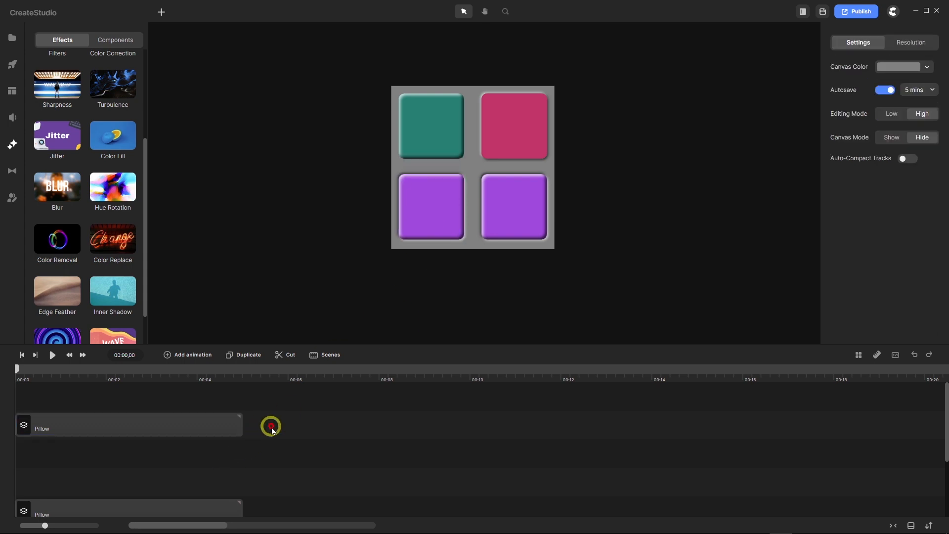
# Change the Square fill of the Pillow group below the teal square to the favorite dark blue.
pyautogui.click(204, 426)
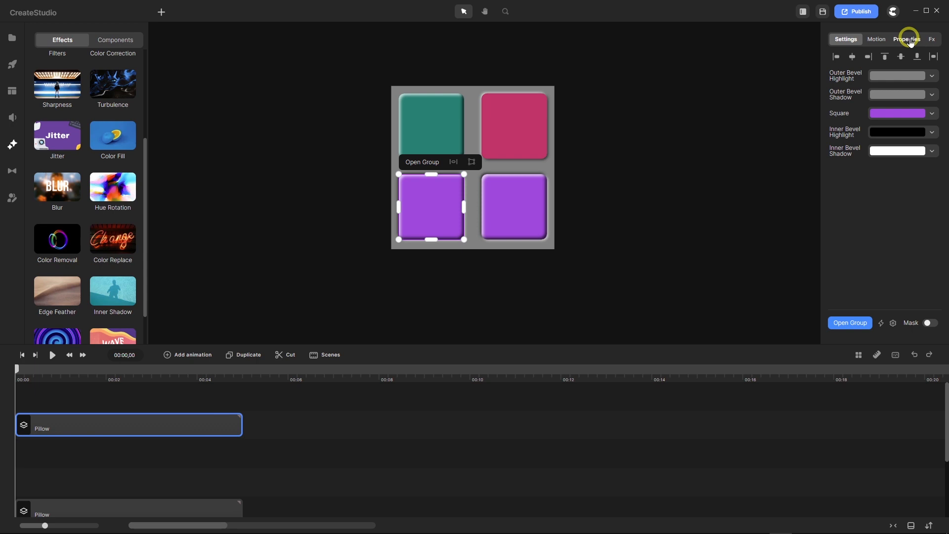
pyautogui.click(912, 42)
pyautogui.click(847, 40)
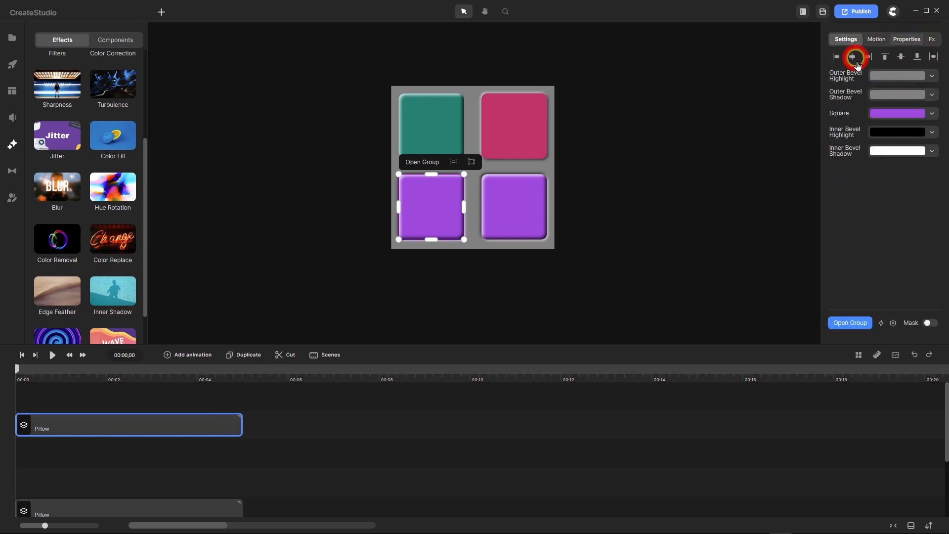
pyautogui.click(898, 114)
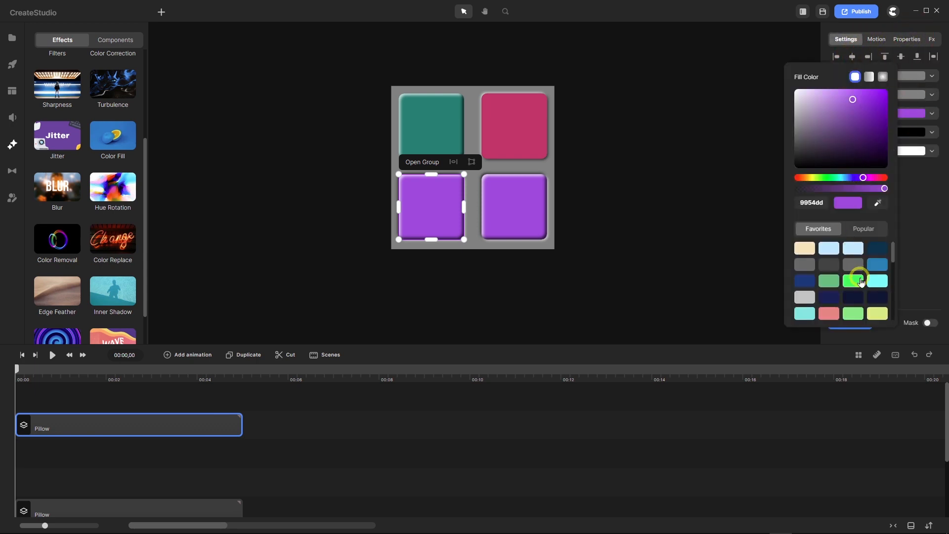
pyautogui.click(804, 281)
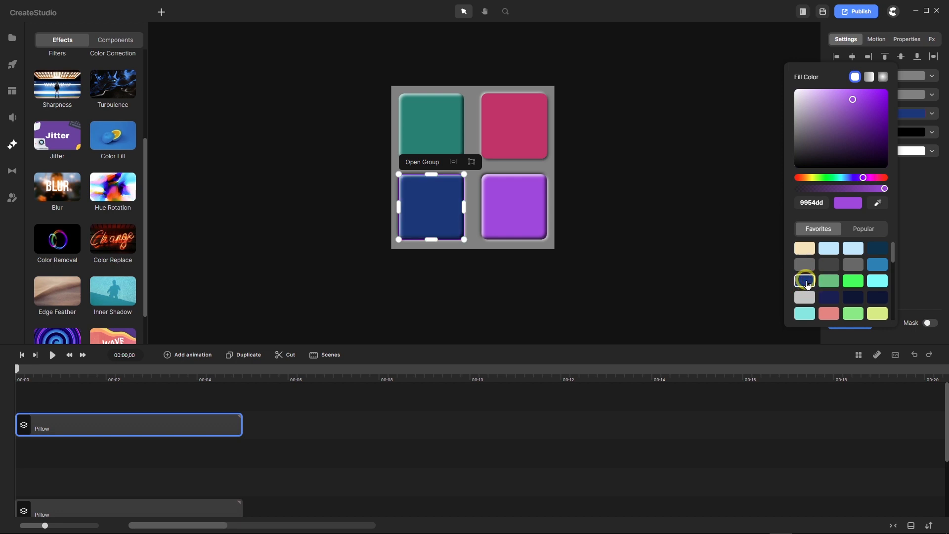
pyautogui.click(416, 405)
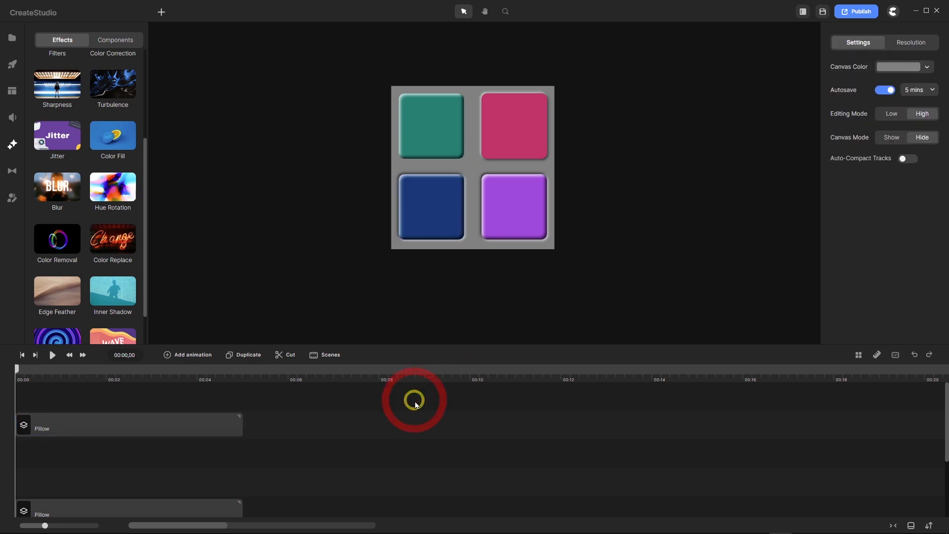
# Ungroup the blue square's Pillow group into its Inner Bevel and two Outer Bevel layers.
pyautogui.click(188, 424)
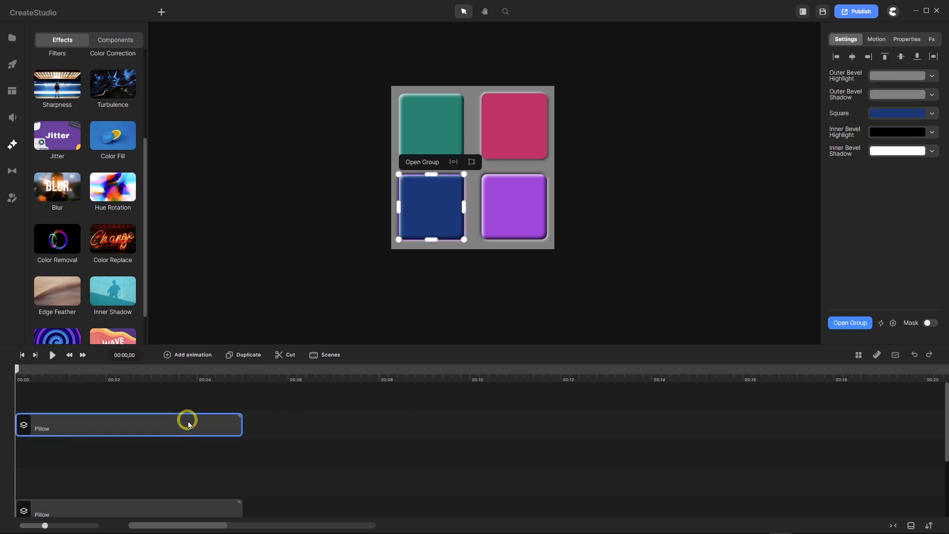
pyautogui.rightClick(190, 418)
pyautogui.click(212, 362)
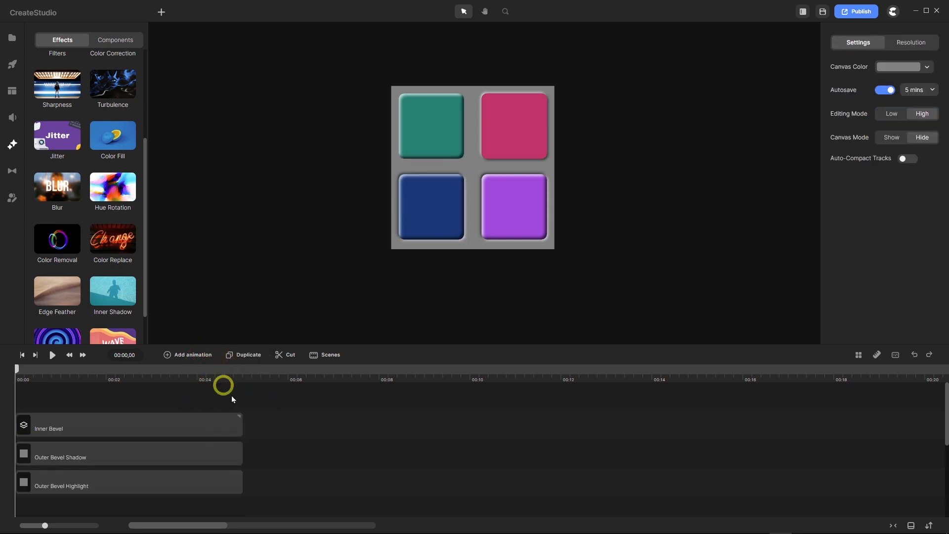
pyautogui.click(233, 450)
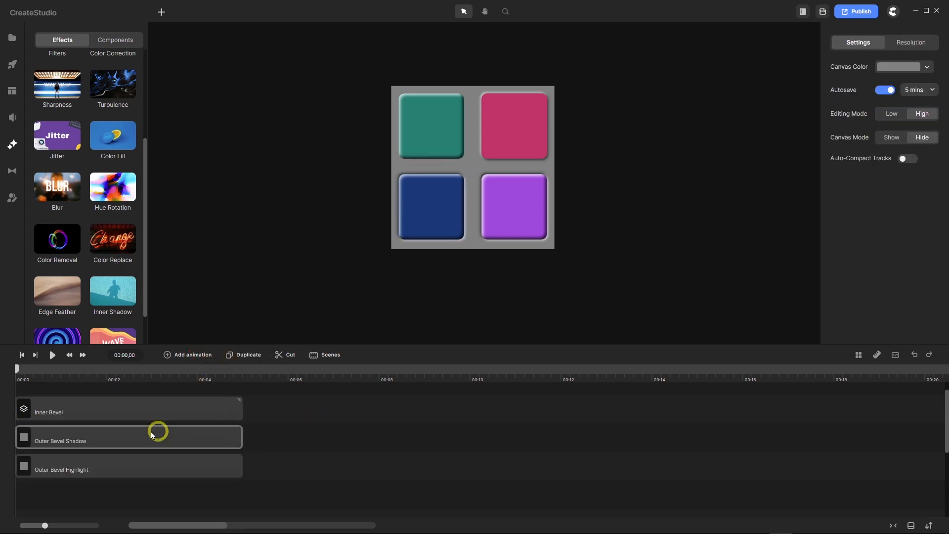
# Set the shadow angle of the blue square's Outer Bevel Shadow layer to 135°.
pyautogui.click(124, 413)
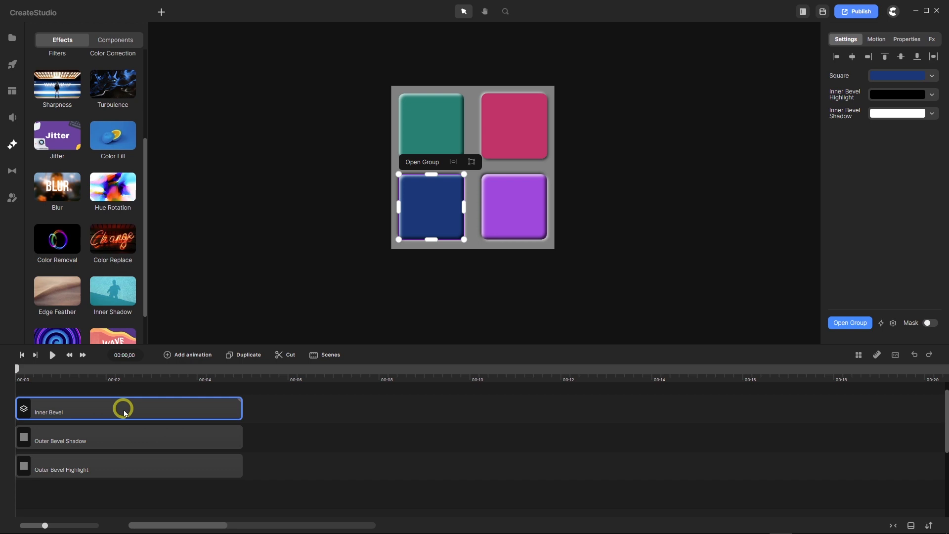
pyautogui.rightClick(125, 412)
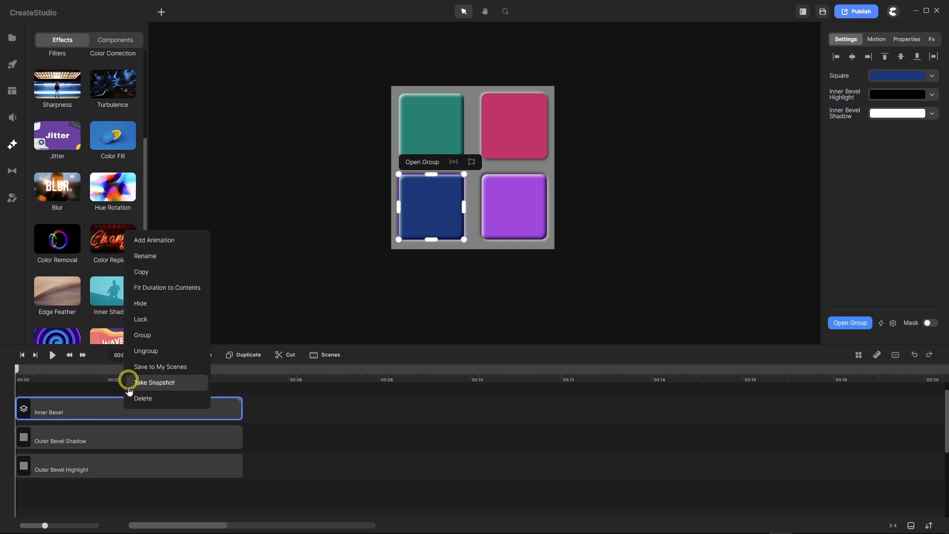
pyautogui.click(124, 441)
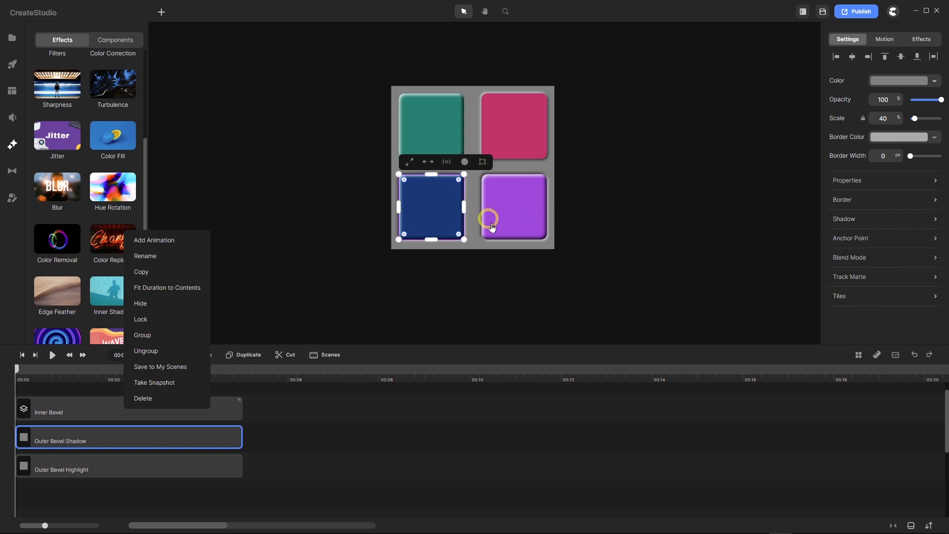
pyautogui.click(934, 221)
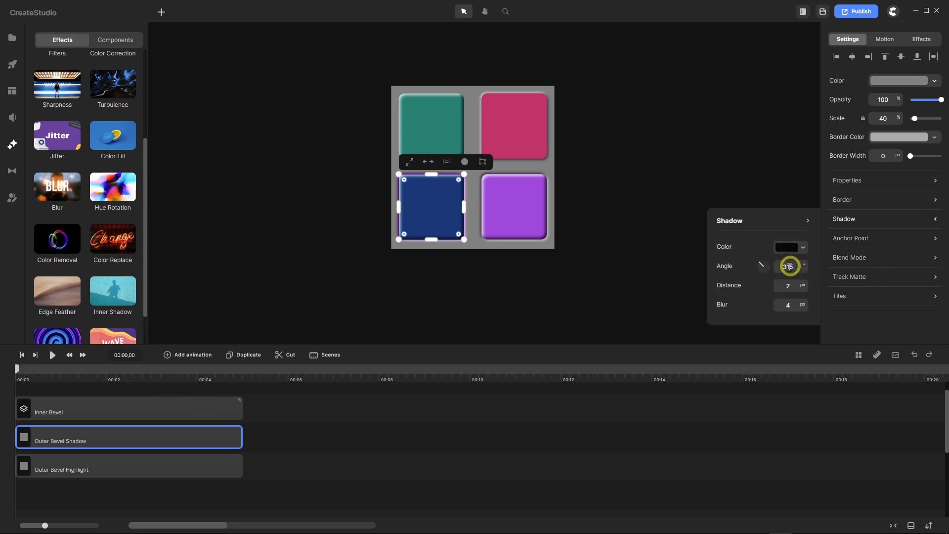
pyautogui.moveTo(789, 267); pyautogui.dragTo(777, 276)
pyautogui.write('135')
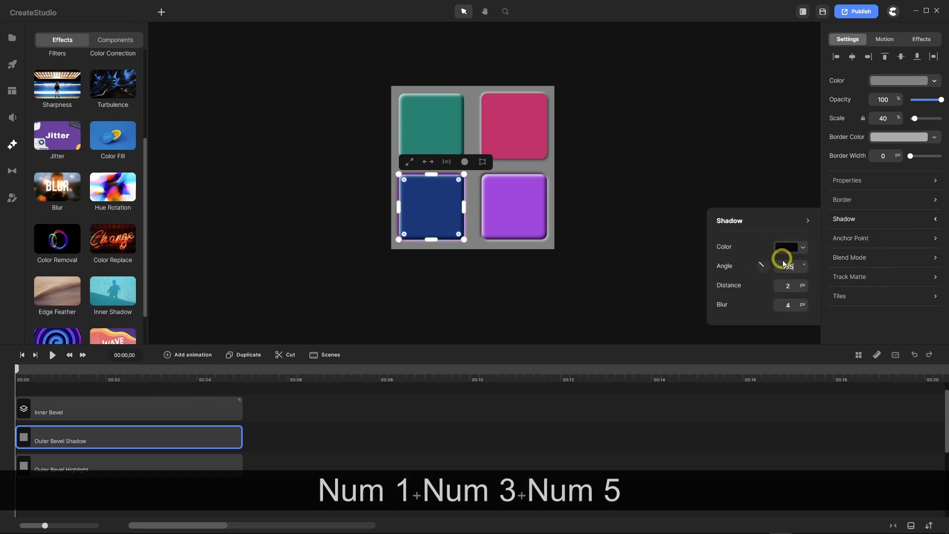
pyautogui.press('Return')
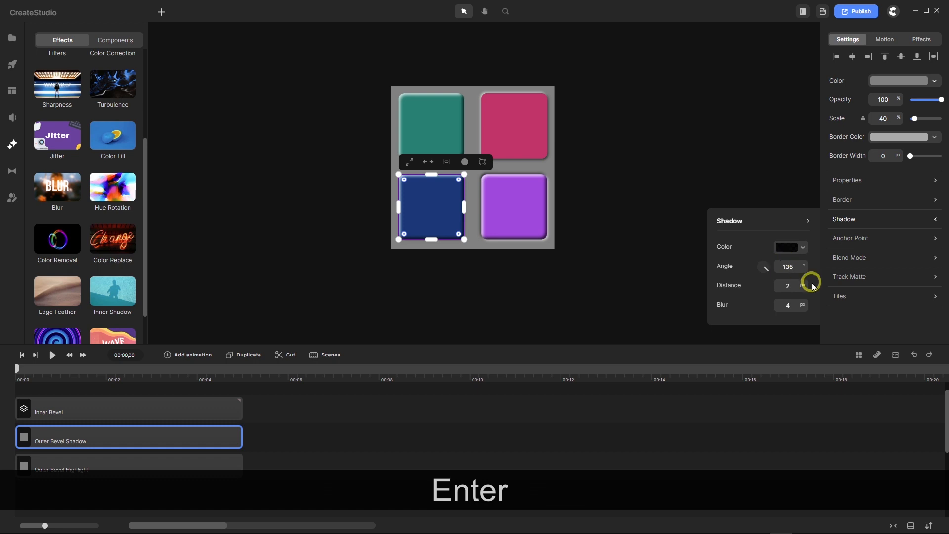
# Set the shadow angle of the blue square's Outer Bevel Highlight layer to 315° and deselect it.
pyautogui.click(218, 462)
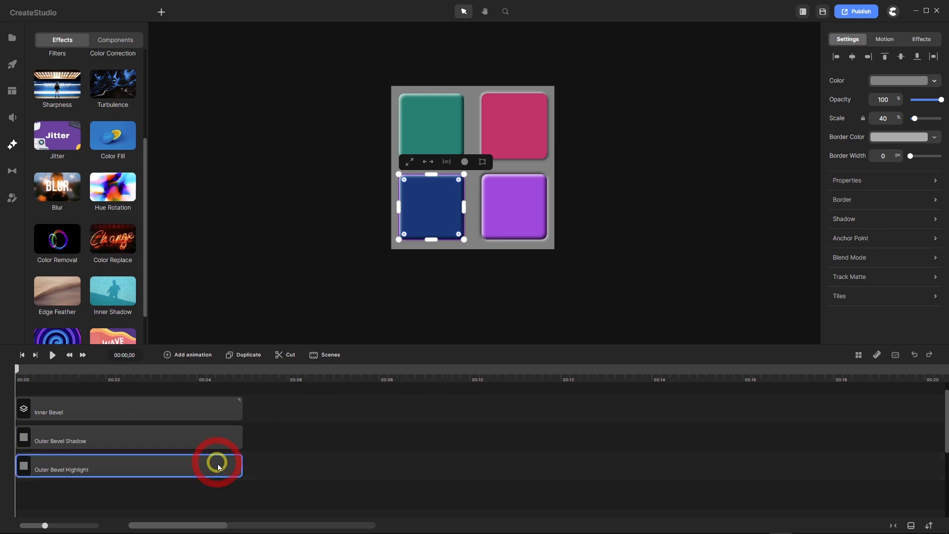
pyautogui.click(842, 222)
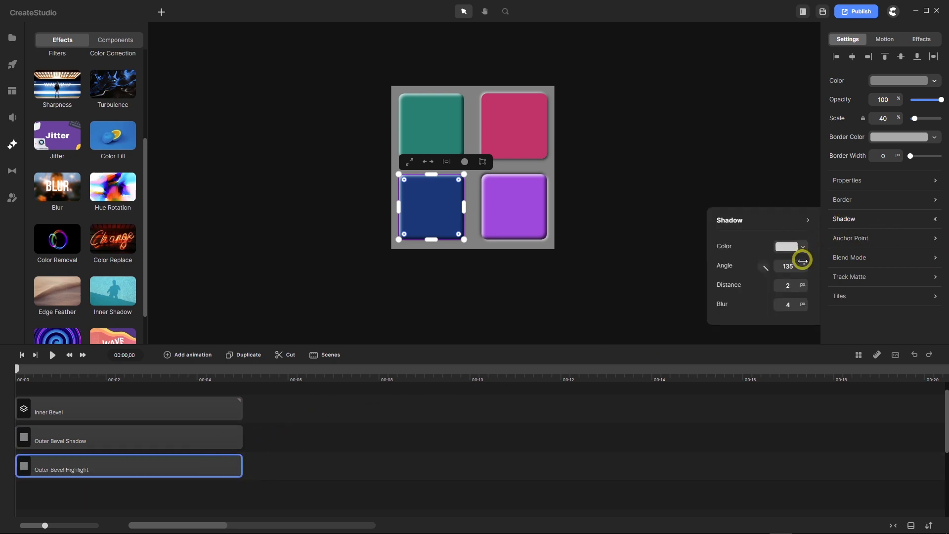
pyautogui.doubleClick(794, 267)
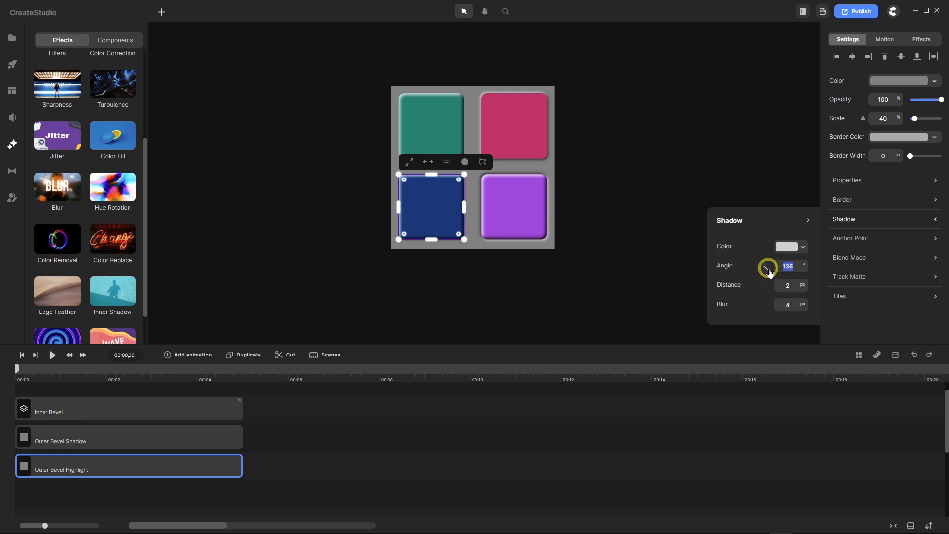
pyautogui.write('315')
pyautogui.press('Return')
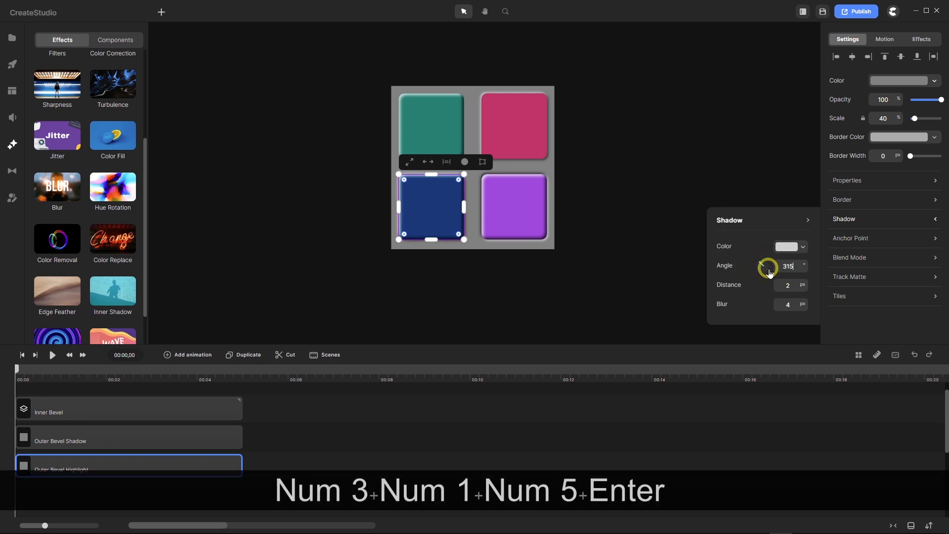
pyautogui.click(271, 411)
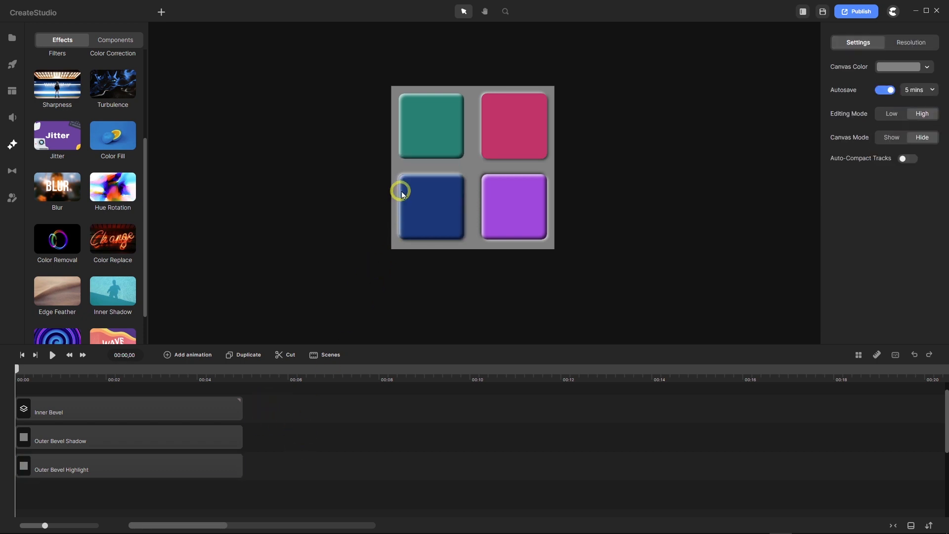
# Ungroup the blue square's Inner Bevel group into its separate layers.
pyautogui.scroll(5, 407, 183)
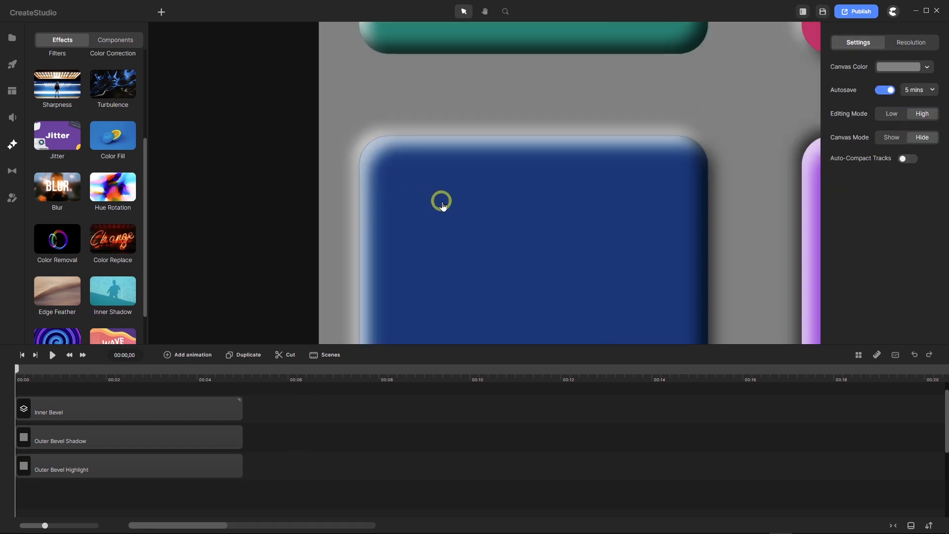
pyautogui.scroll(-3, 441, 201)
pyautogui.scroll(-2, 441, 202)
pyautogui.scroll(2, 441, 201)
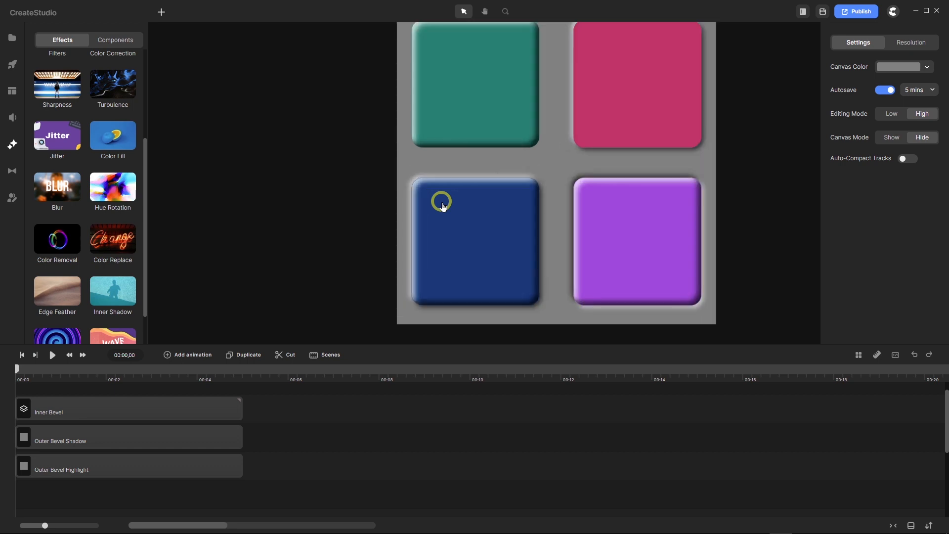
pyautogui.click(159, 415)
pyautogui.rightClick(159, 415)
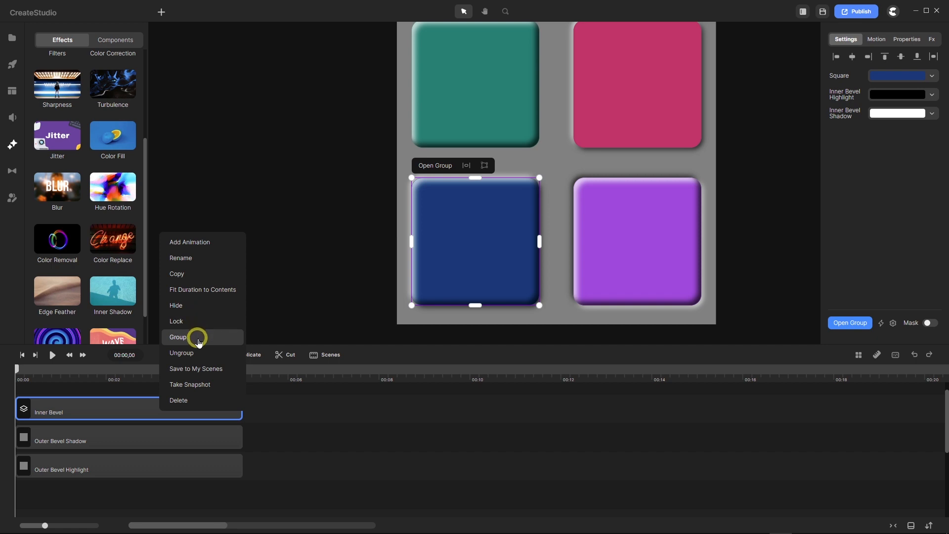
pyautogui.click(199, 351)
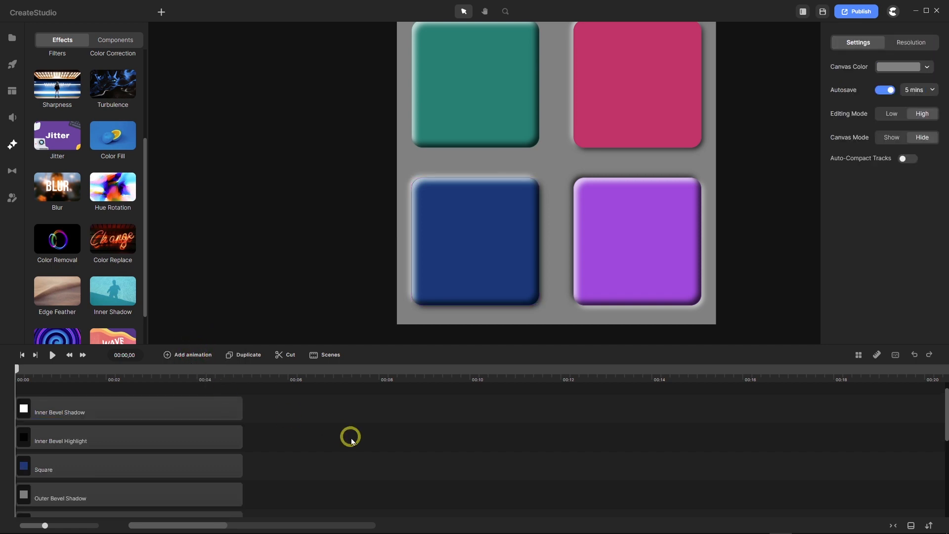
# Apply the Edge Feather effect to the blue Square layer with a feather strength of .1%.
pyautogui.click(156, 436)
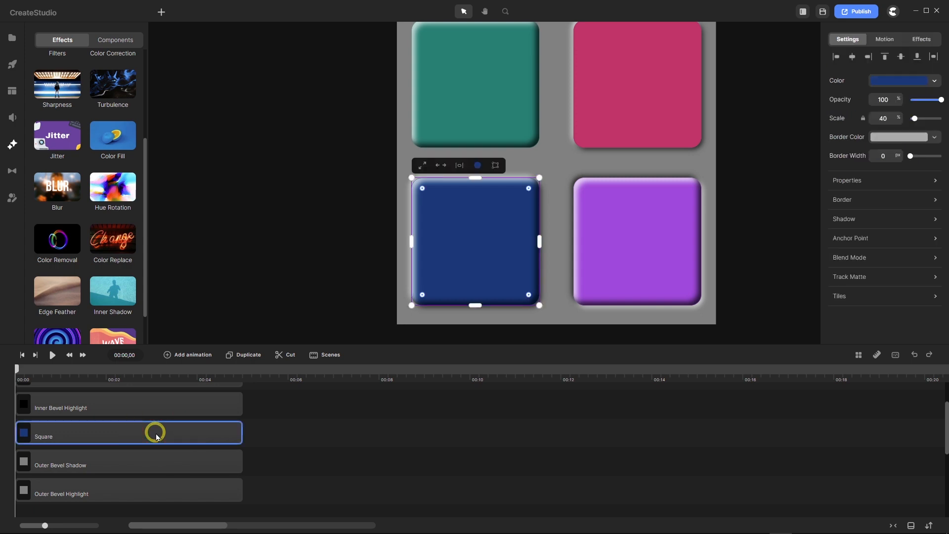
pyautogui.scroll(-1, 94, 237)
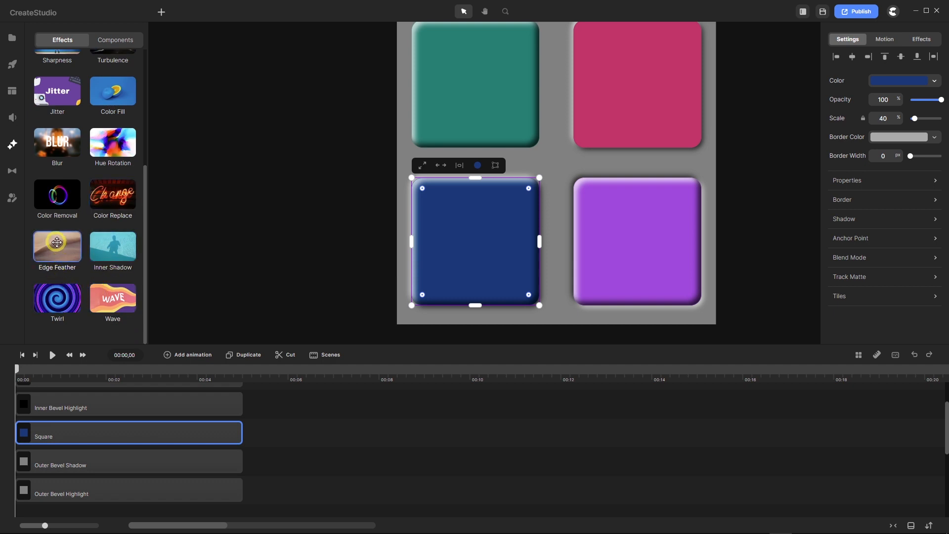
pyautogui.moveTo(57, 241); pyautogui.dragTo(84, 410)
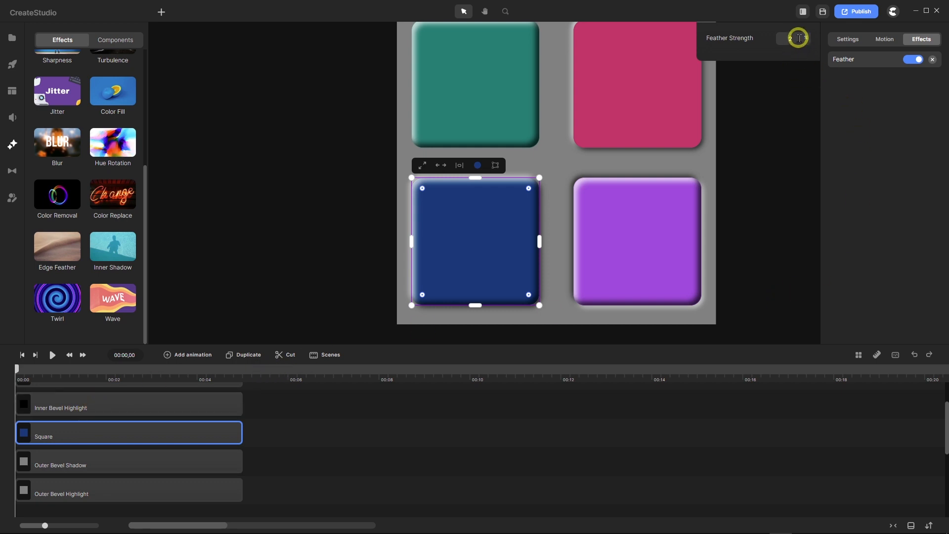
pyautogui.moveTo(799, 38); pyautogui.dragTo(761, 26)
pyautogui.write('1')
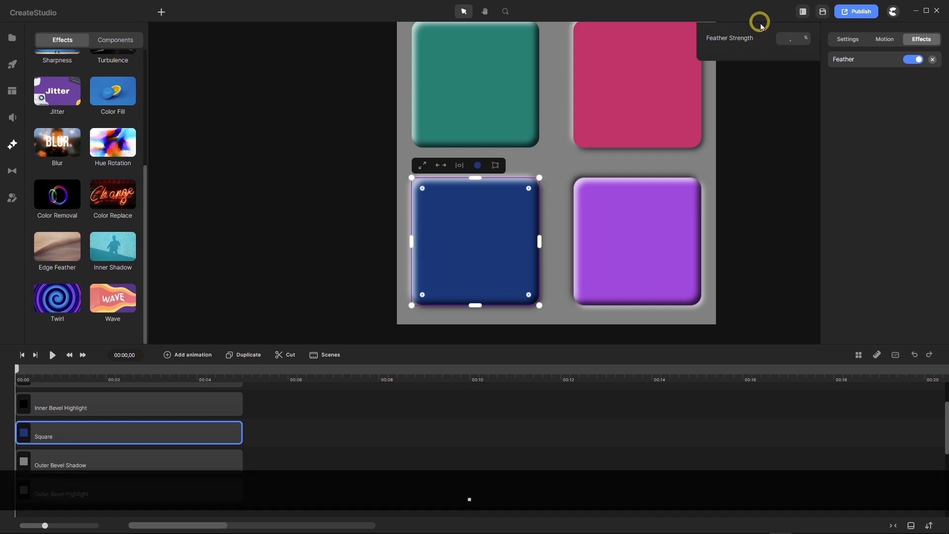
pyautogui.press('Return')
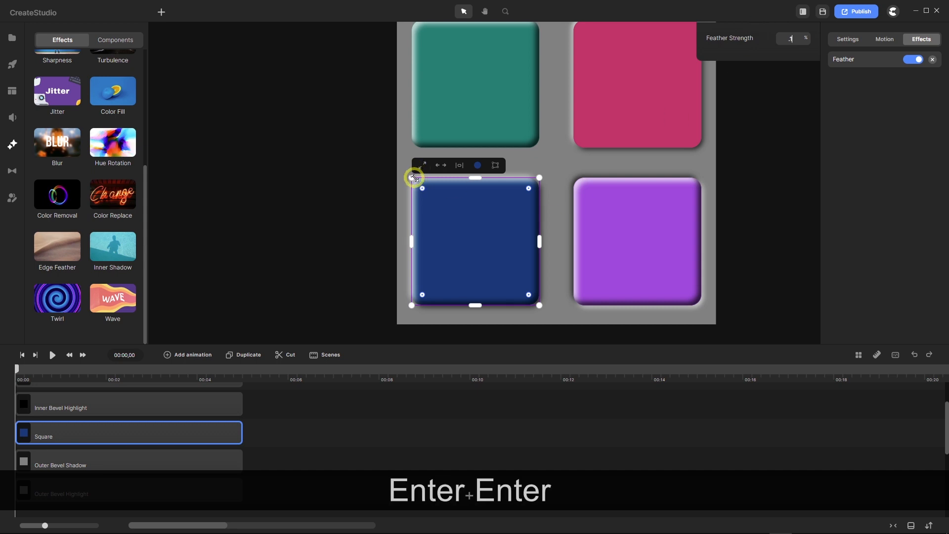
# Examine the blue square's rounded corner up close, and compare its bevel with the other squares.
pyautogui.scroll(5, 413, 176)
pyautogui.scroll(3, 415, 184)
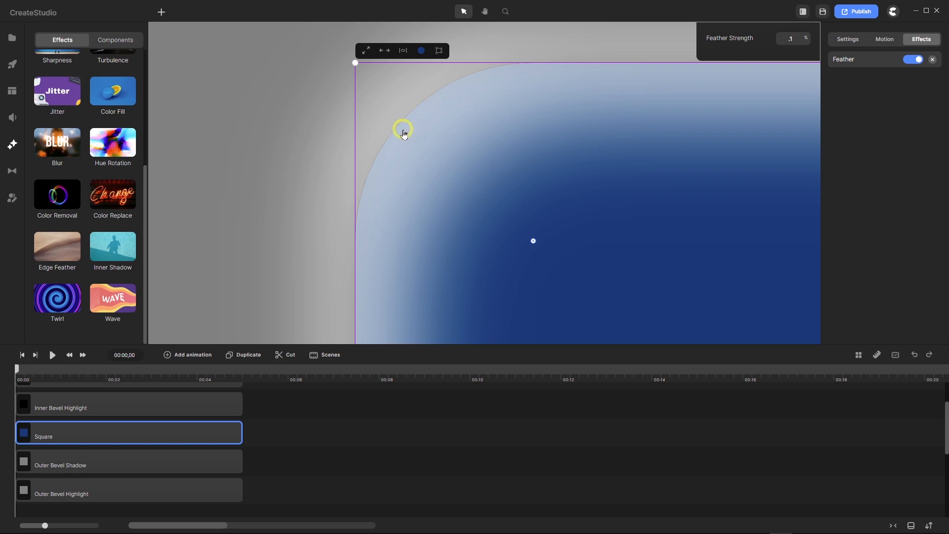
pyautogui.scroll(-2, 452, 168)
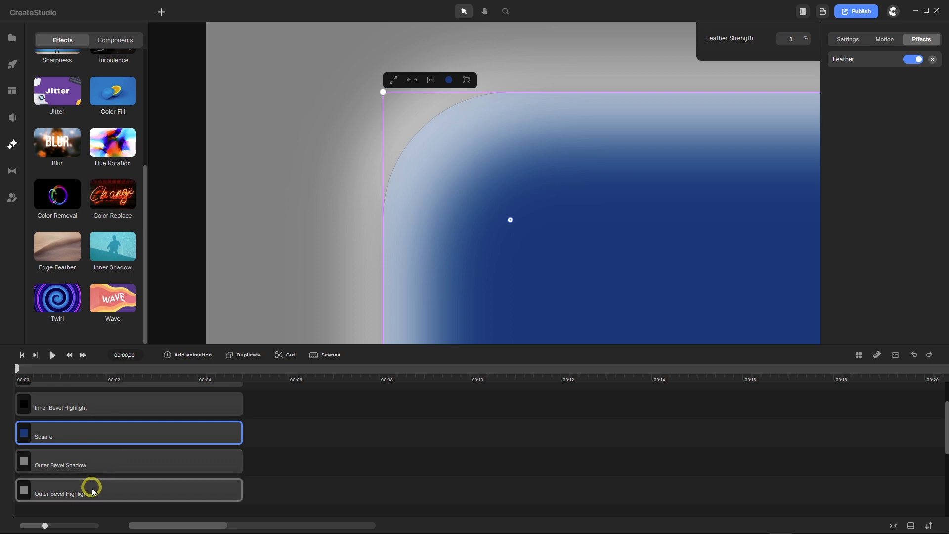
pyautogui.scroll(-2, 478, 199)
pyautogui.scroll(-3, 479, 198)
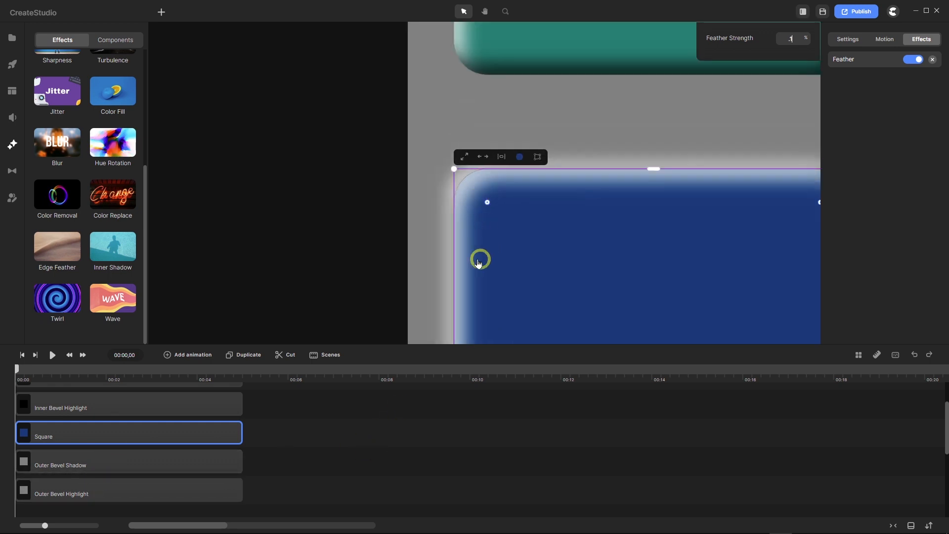
pyautogui.scroll(-2, 500, 282)
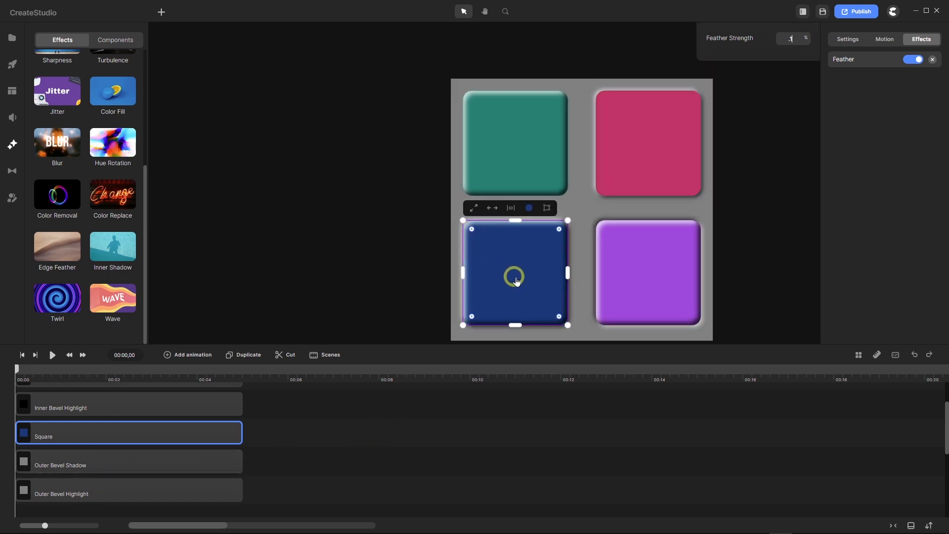
pyautogui.scroll(2, 544, 272)
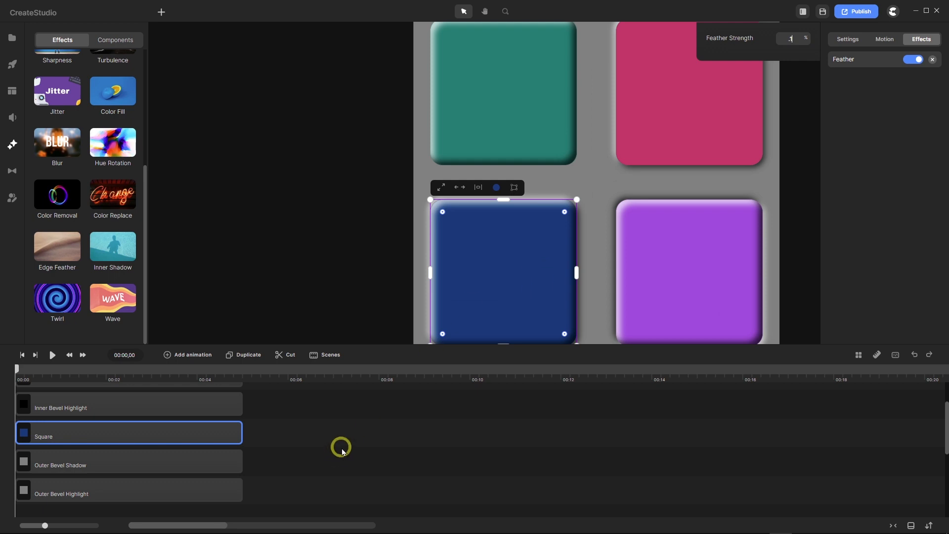
# Shift the blue square's Outer Bevel Shadow and Outer Bevel Highlight layers together so they start slightly after the playhead, and deselect them.
pyautogui.moveTo(257, 458); pyautogui.dragTo(220, 497)
pyautogui.moveTo(180, 462); pyautogui.dragTo(199, 466)
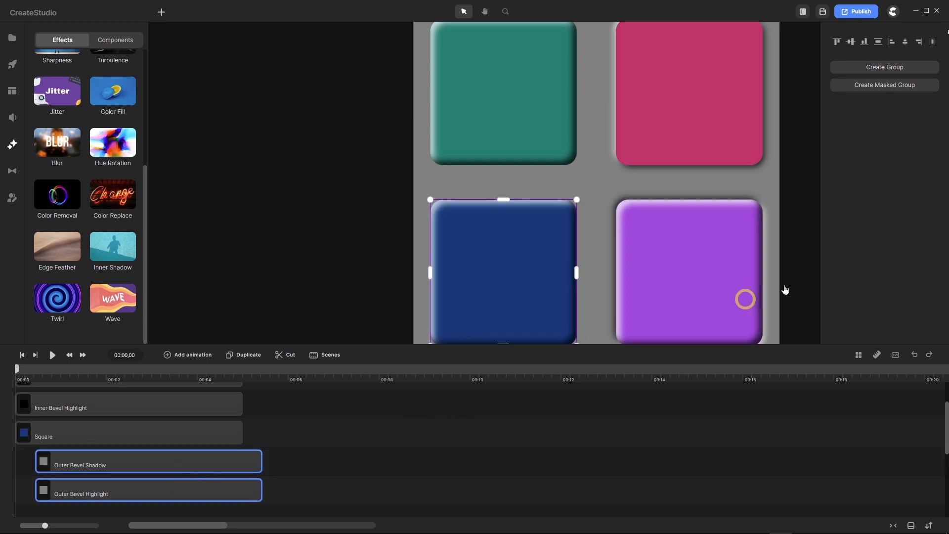
pyautogui.click(579, 407)
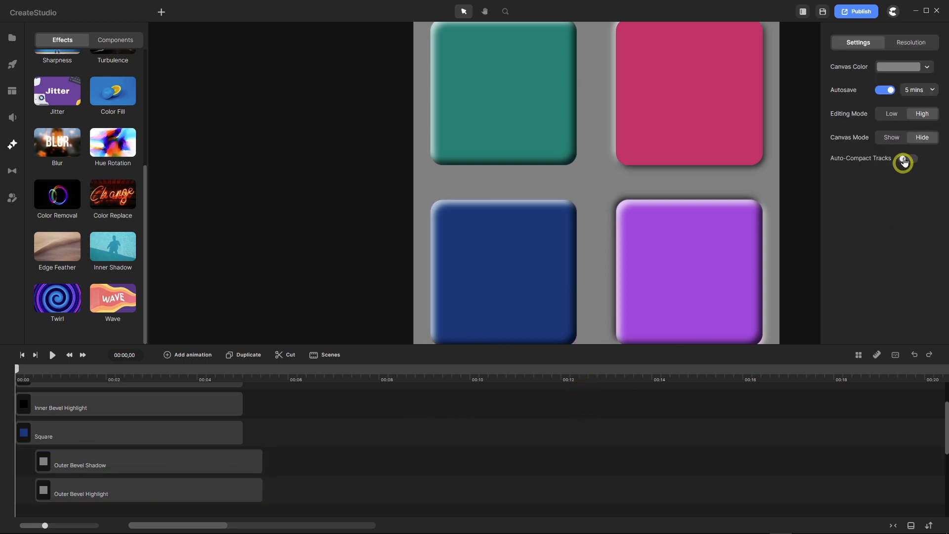
# Set the canvas color to white (ffffff) and examine the blue square's feathered corner against it.
pyautogui.click(898, 69)
pyautogui.moveTo(830, 116)
pyautogui.mouseDown()
pyautogui.moveTo(777, 74)
pyautogui.moveTo(735, 87)
pyautogui.mouseUp()
pyautogui.scroll(5, 432, 208)
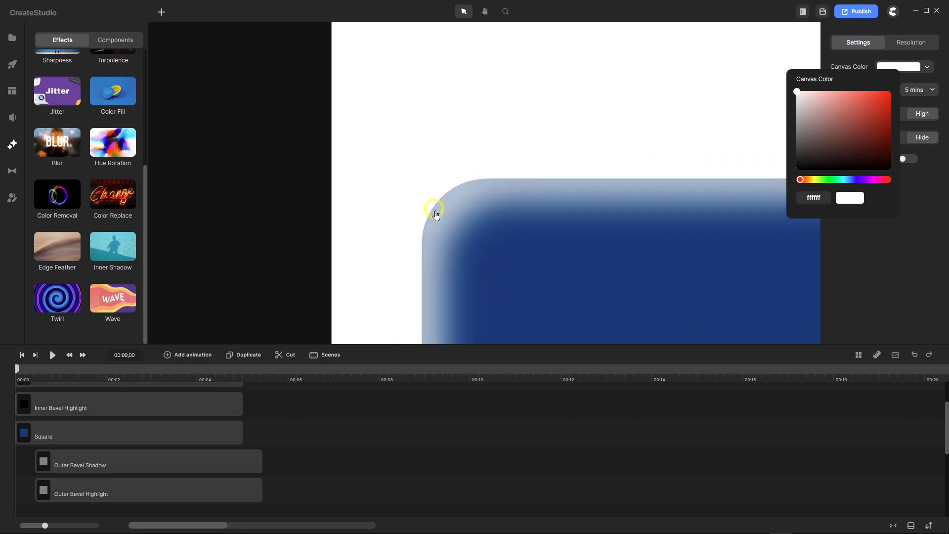
pyautogui.scroll(-5, 435, 213)
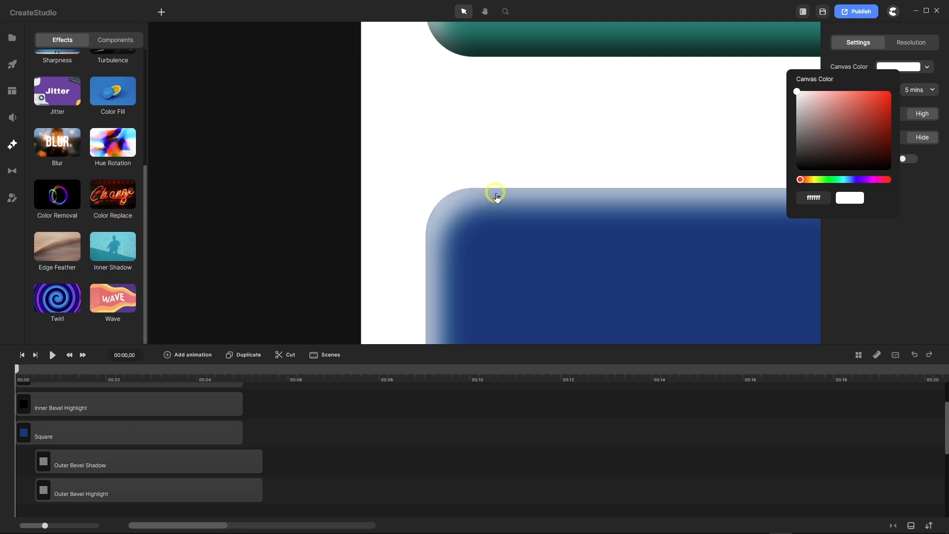
pyautogui.scroll(4, 494, 192)
pyautogui.scroll(-5, 458, 198)
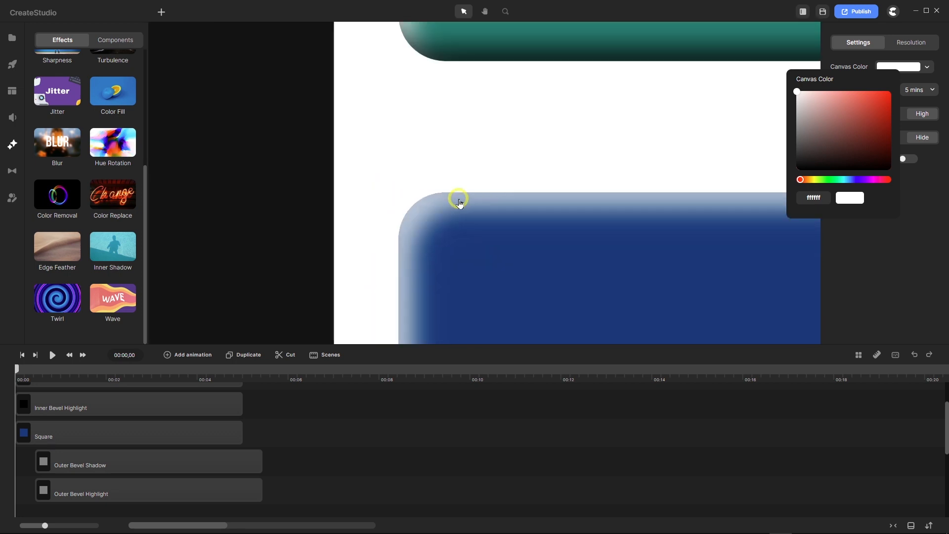
pyautogui.scroll(-3, 458, 200)
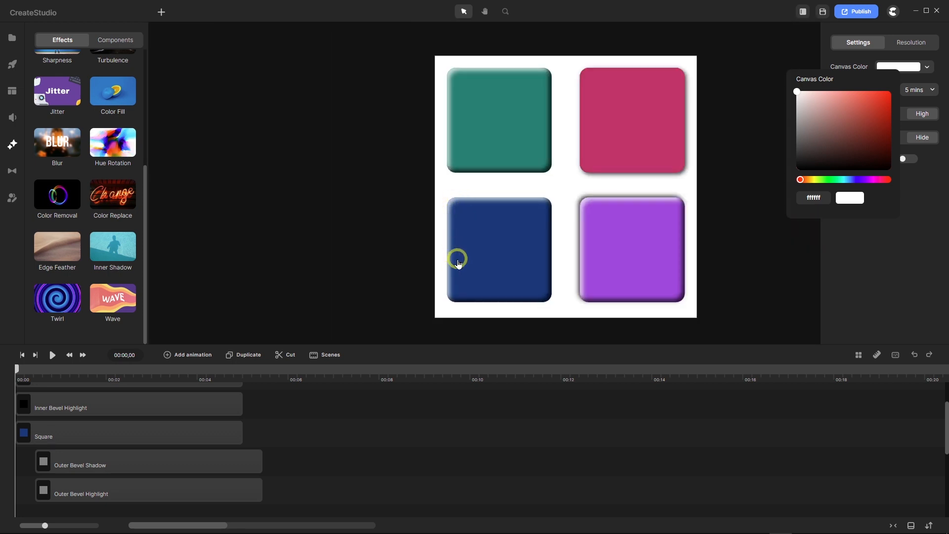
# Shift the blue square's Outer Bevel Shadow and Outer Bevel Highlight layers back to the timeline start, and inspect the corner's edge.
pyautogui.click(289, 467)
pyautogui.moveTo(290, 467); pyautogui.dragTo(181, 435)
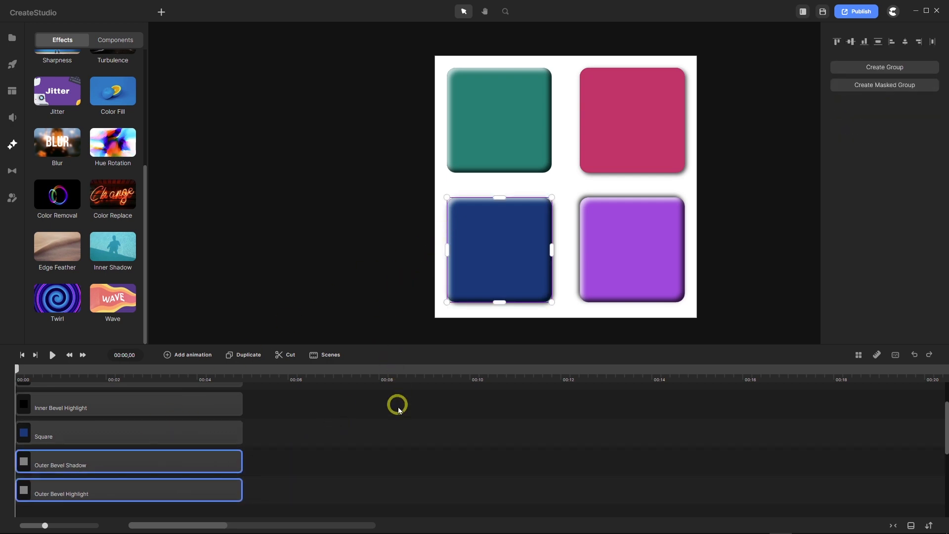
pyautogui.click(400, 341)
pyautogui.scroll(5, 456, 206)
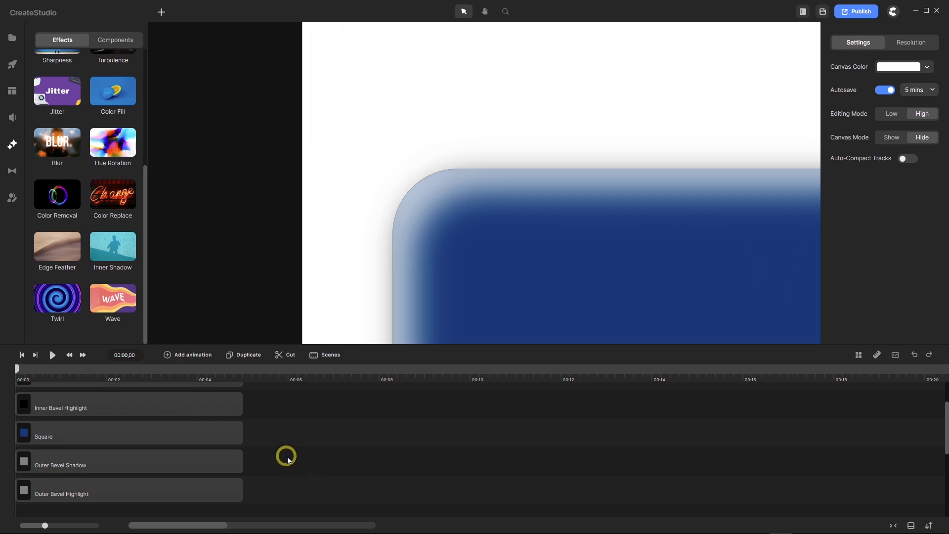
pyautogui.click(127, 467)
pyautogui.click(123, 484)
pyautogui.click(127, 461)
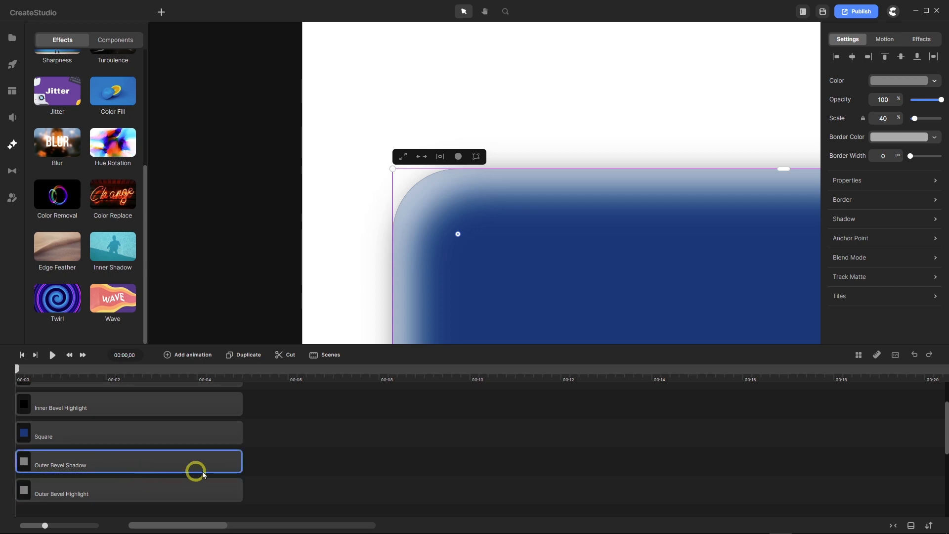
pyautogui.scroll(-3, 454, 180)
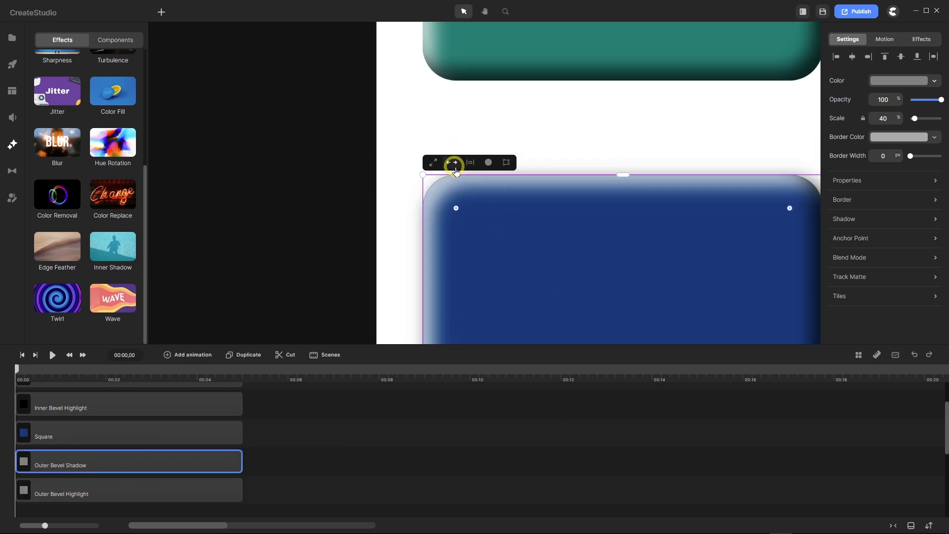
# Set the canvas color to gray 808080.
pyautogui.click(418, 408)
pyautogui.click(901, 67)
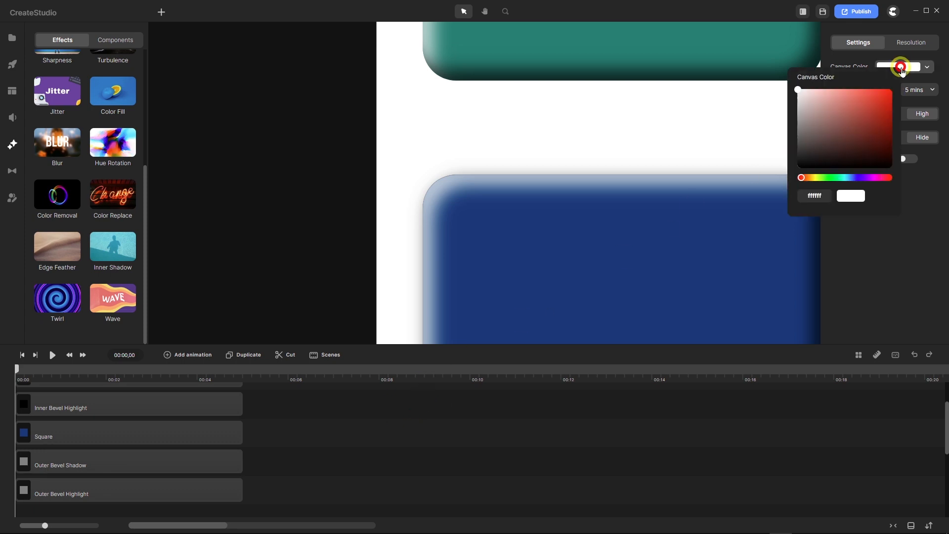
pyautogui.moveTo(822, 197); pyautogui.dragTo(770, 203)
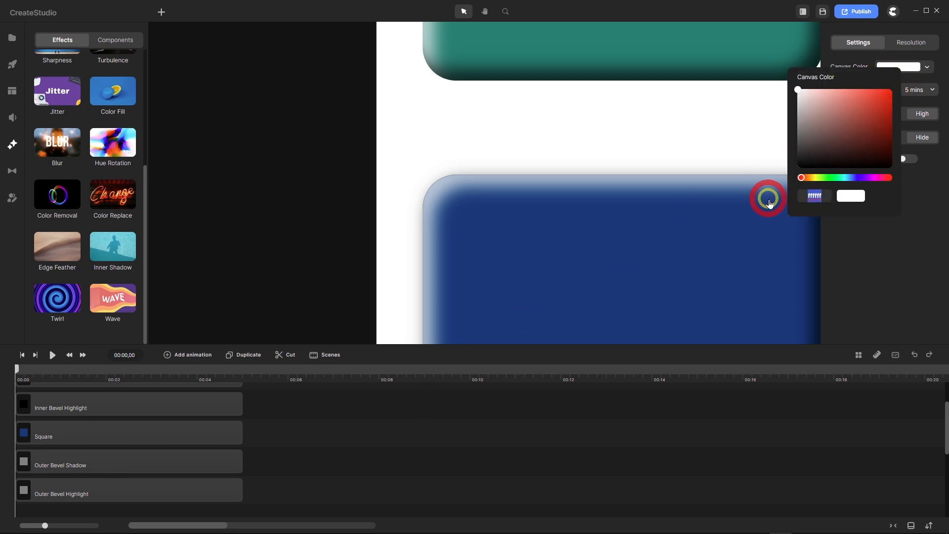
pyautogui.write('80808')
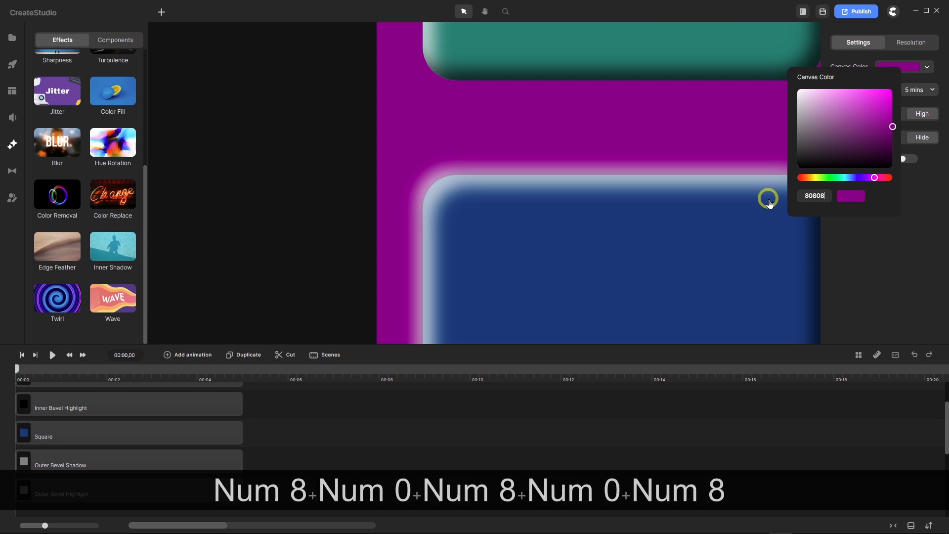
pyautogui.write('0')
pyautogui.click(892, 267)
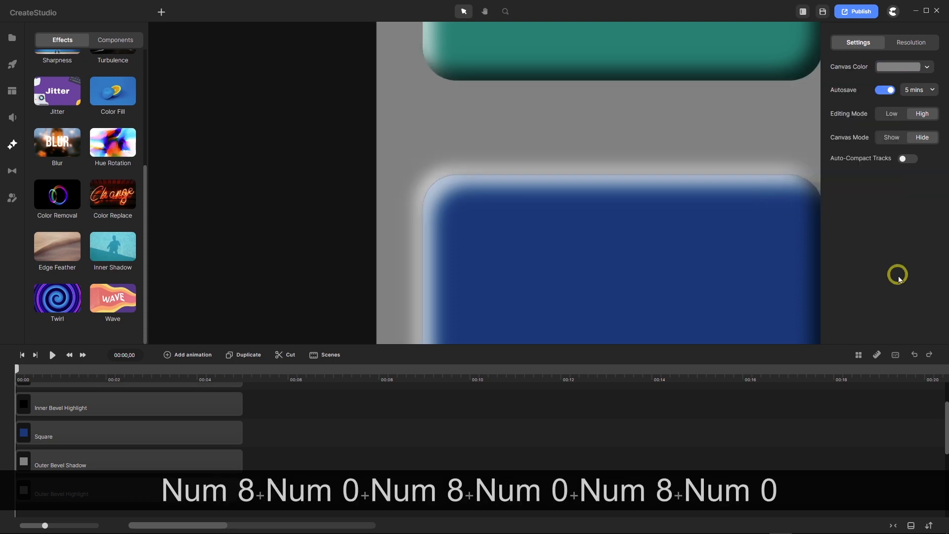
# Try scaling the blue square's Outer Bevel Shadow layer to 39.8%.
pyautogui.click(146, 468)
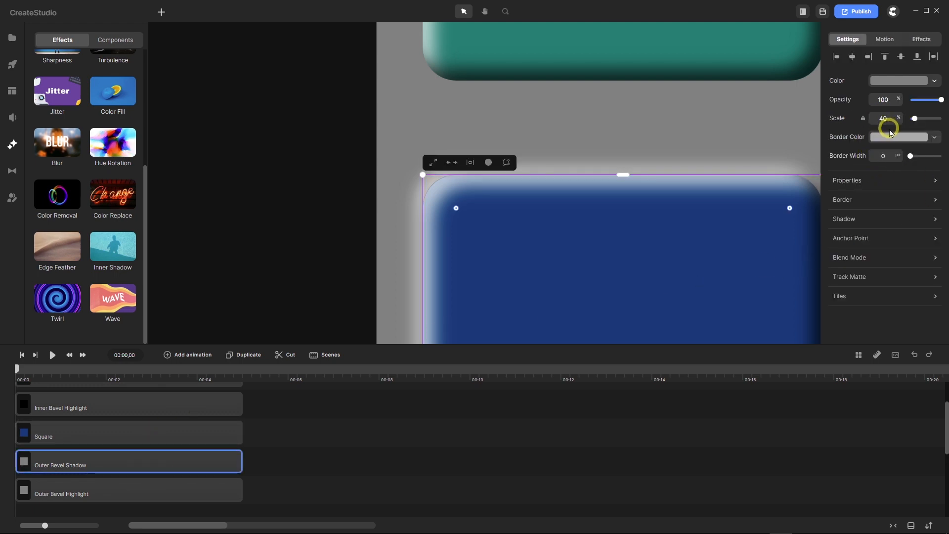
pyautogui.scroll(5, 486, 201)
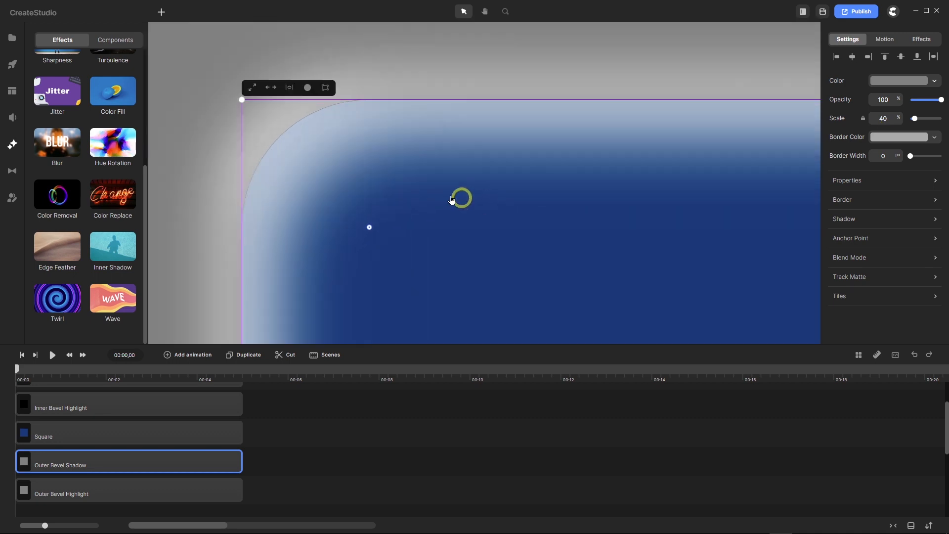
pyautogui.scroll(1, 181, 94)
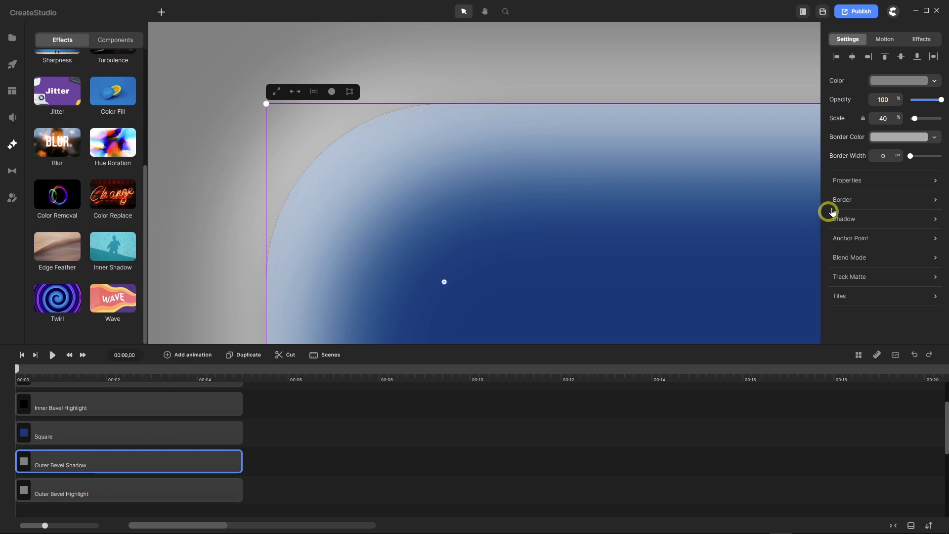
pyautogui.click(890, 118)
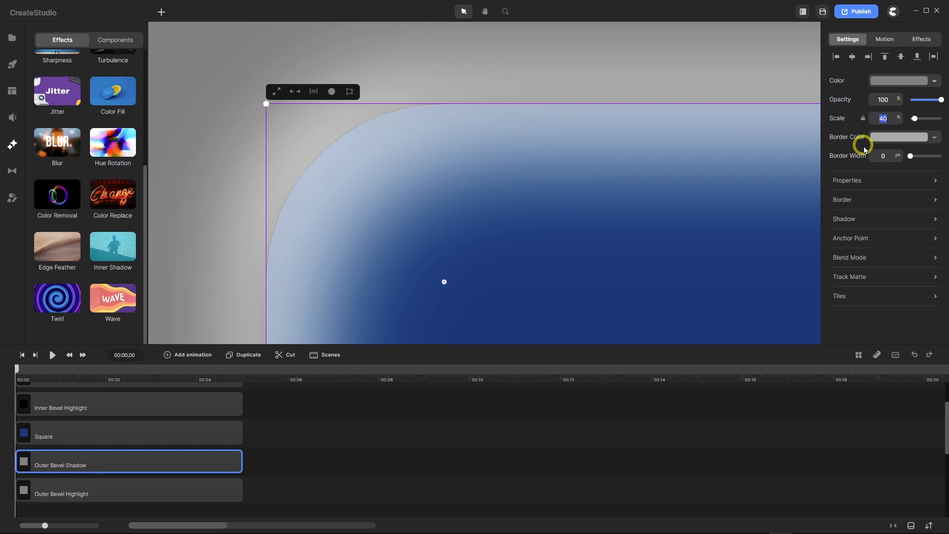
pyautogui.write('39')
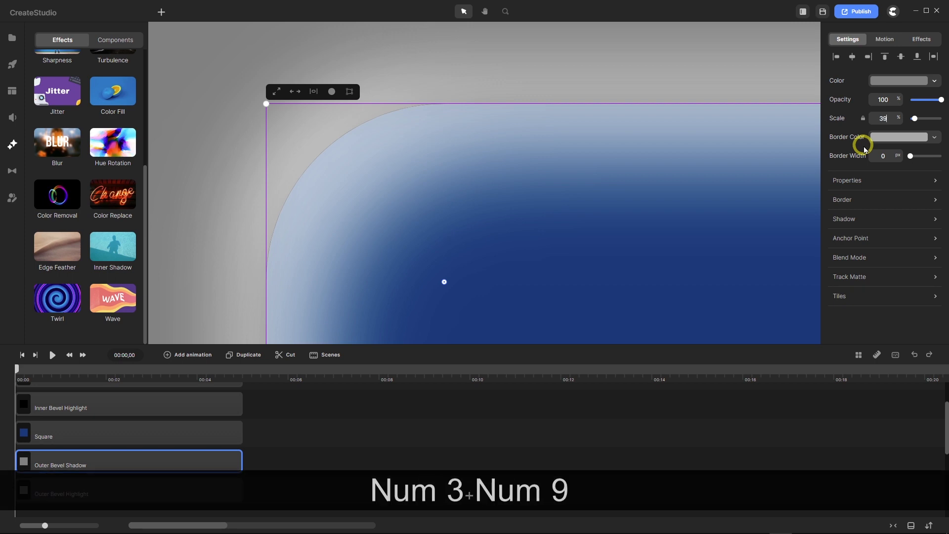
pyautogui.write('.8')
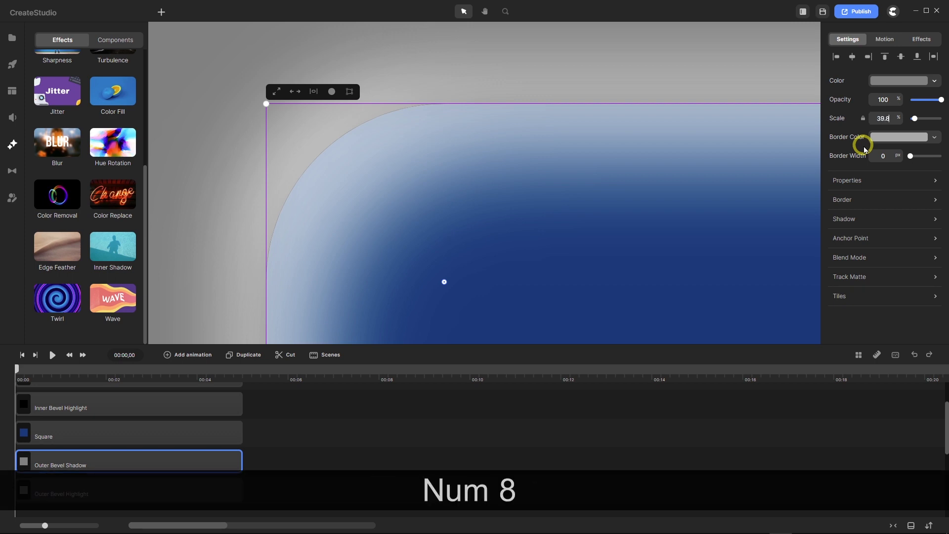
pyautogui.press('Return')
pyautogui.press('Return')
pyautogui.press('Return')
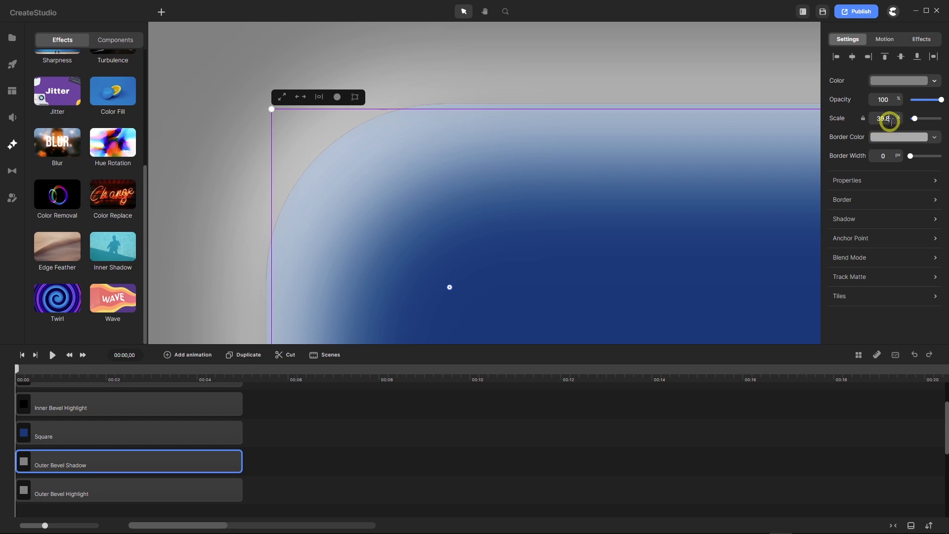
# Set the Outer Bevel Shadow layer's scale back to 40%.
pyautogui.doubleClick(886, 119)
pyautogui.write('40')
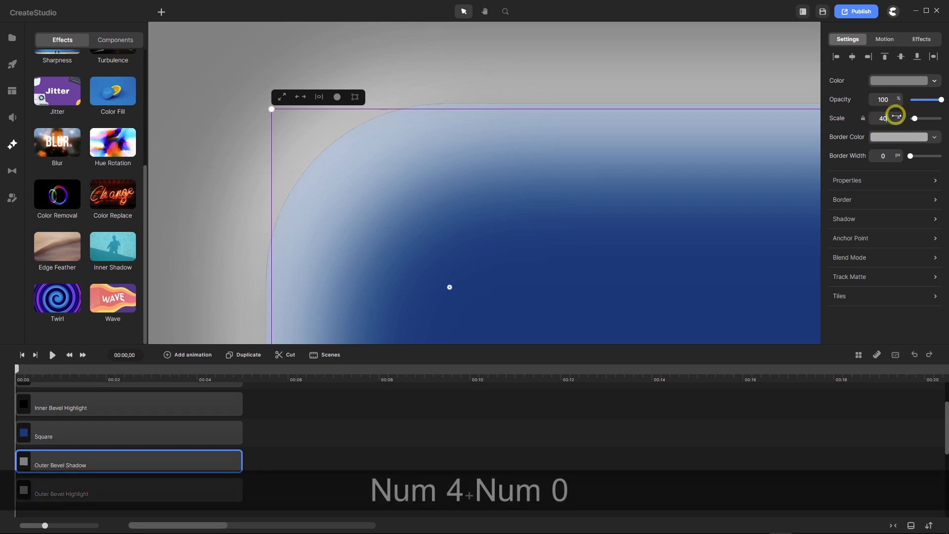
pyautogui.press('Return')
pyautogui.press('Return')
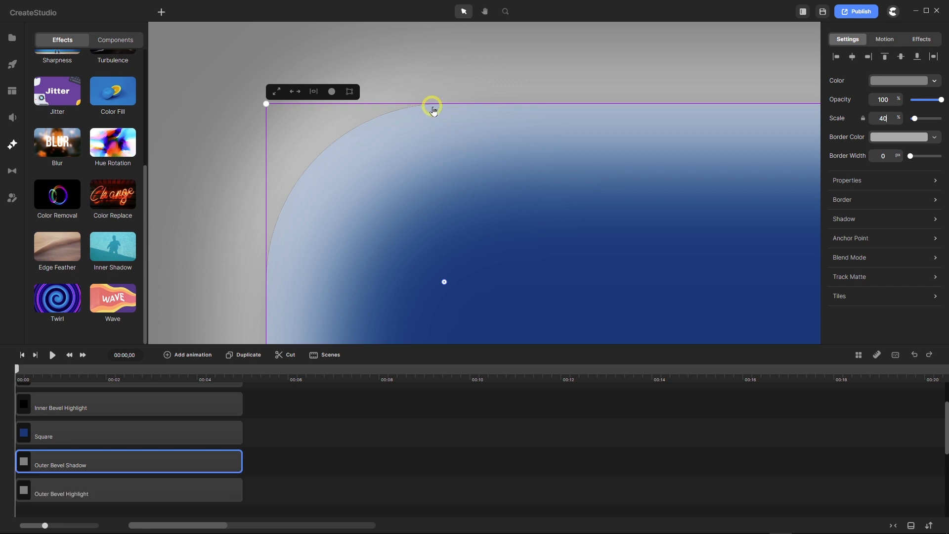
# Scale the blue square's Outer Bevel Shadow layer to 39.9%.
pyautogui.doubleClick(878, 119)
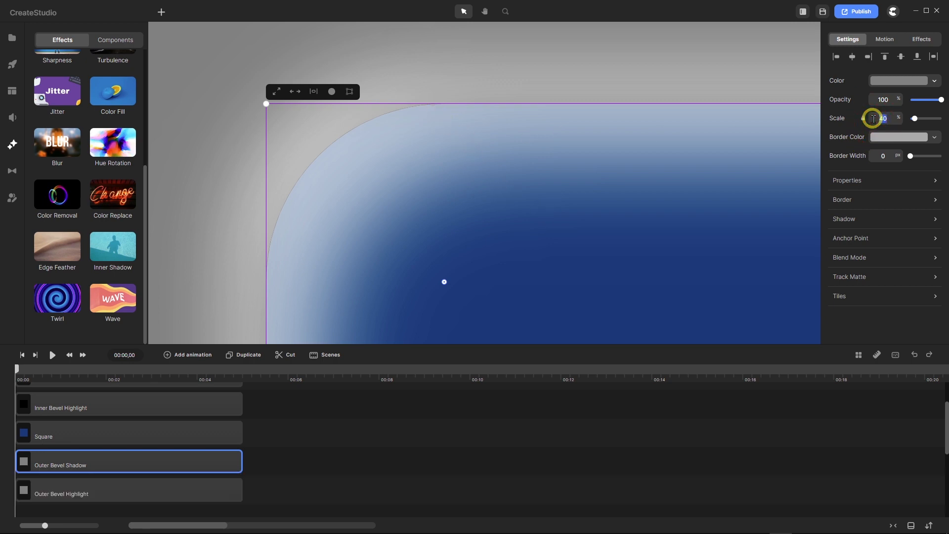
pyautogui.write('39')
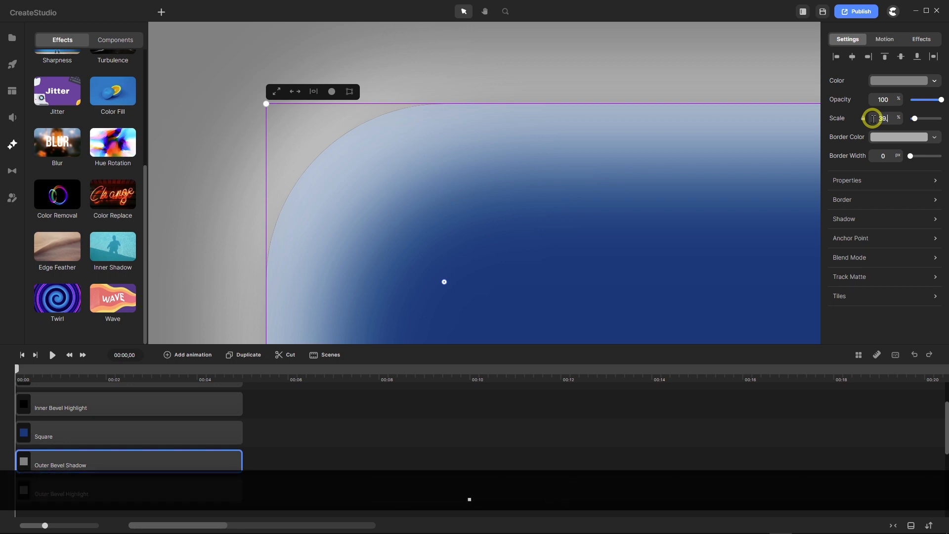
pyautogui.write('.9')
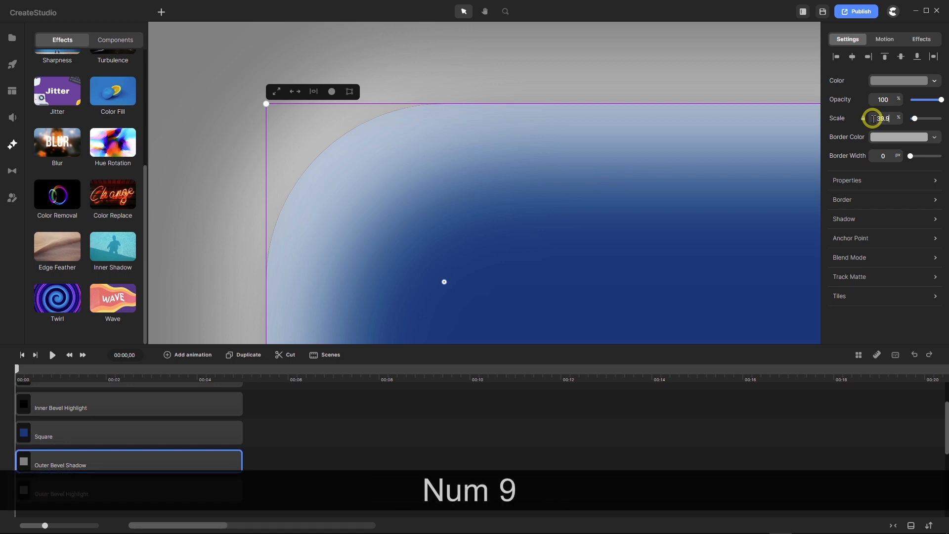
pyautogui.press('Return')
pyautogui.press('Return')
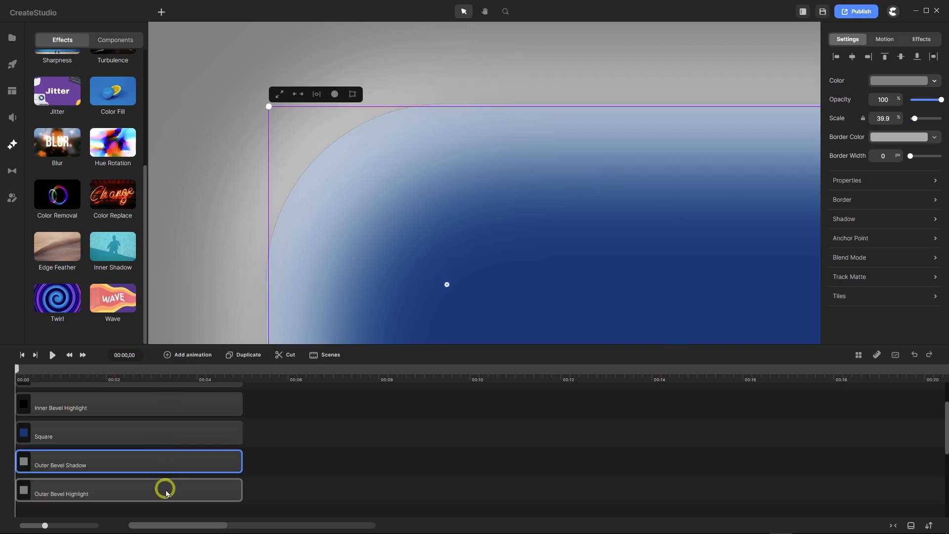
# Scale the blue square's Outer Bevel Highlight layer to 39.9%.
pyautogui.click(166, 492)
pyautogui.click(896, 116)
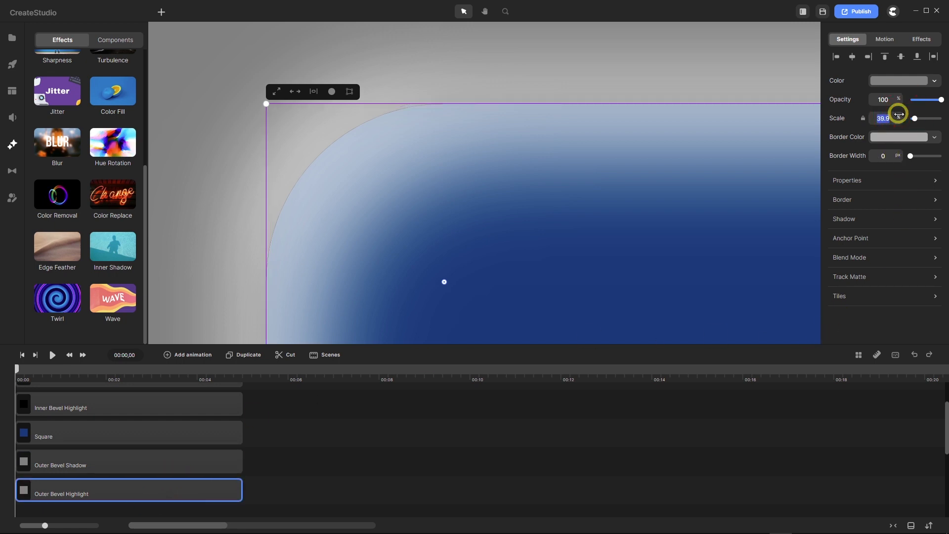
pyautogui.write('39.')
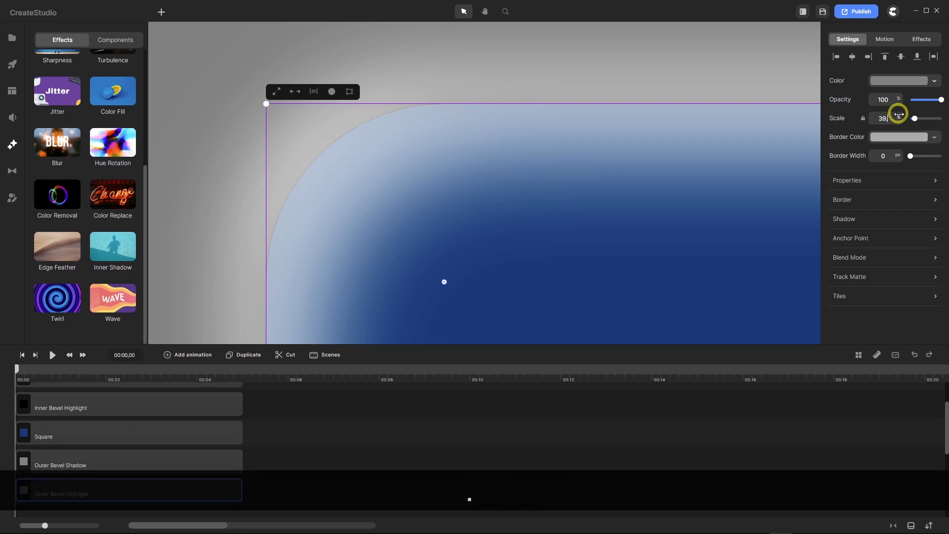
pyautogui.write('9')
pyautogui.press('Return')
pyautogui.press('Return')
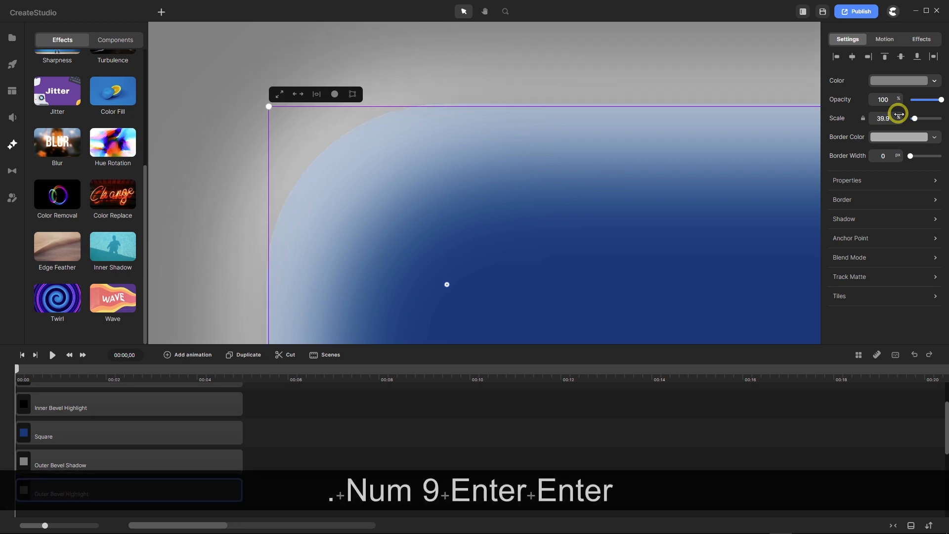
pyautogui.press('Return')
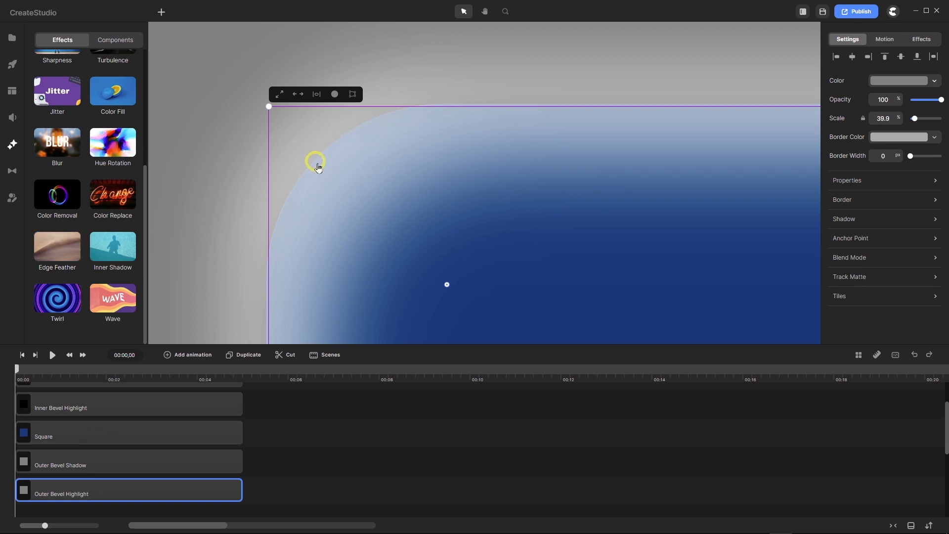
# Compare the blue square with the other three squares and examine its edges and rounded corner up close.
pyautogui.scroll(-3, 392, 176)
pyautogui.scroll(-3, 392, 176)
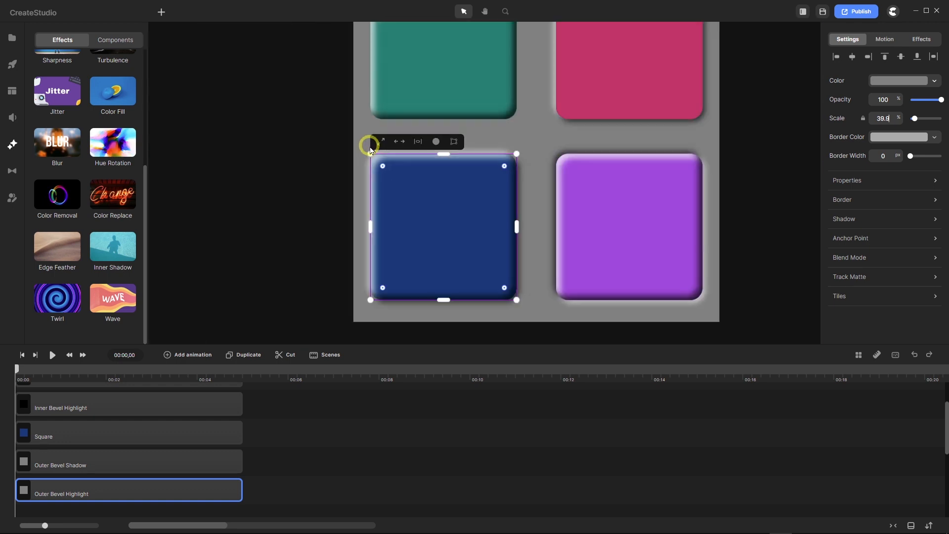
pyautogui.click(314, 411)
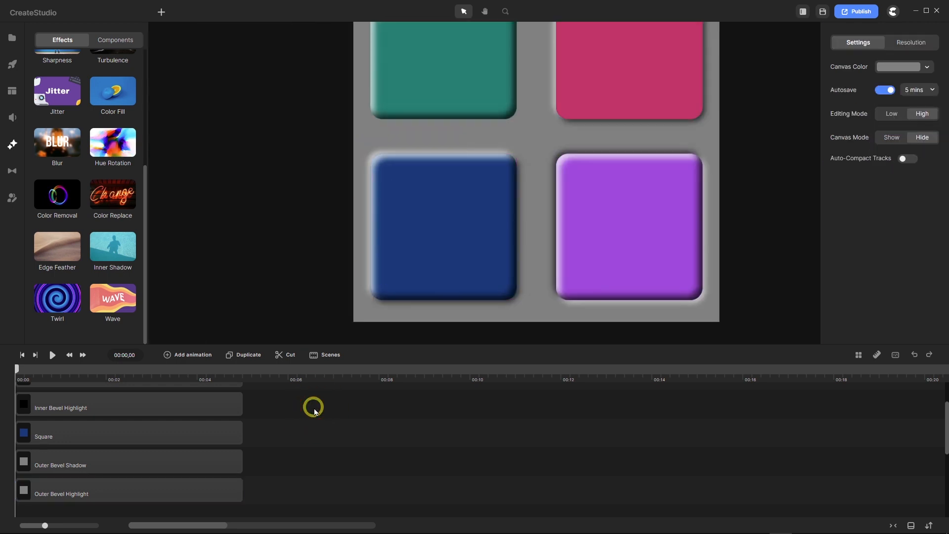
pyautogui.scroll(-3, 385, 214)
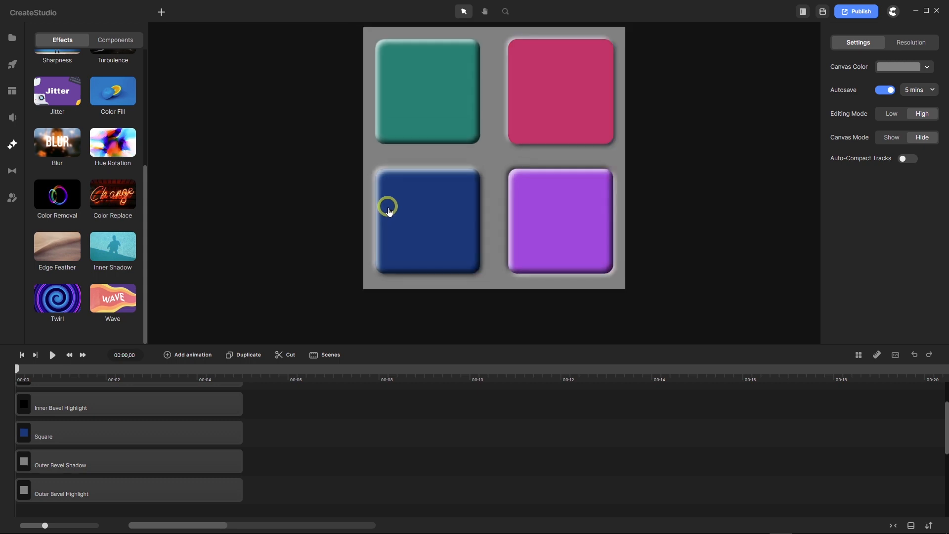
pyautogui.scroll(6, 386, 208)
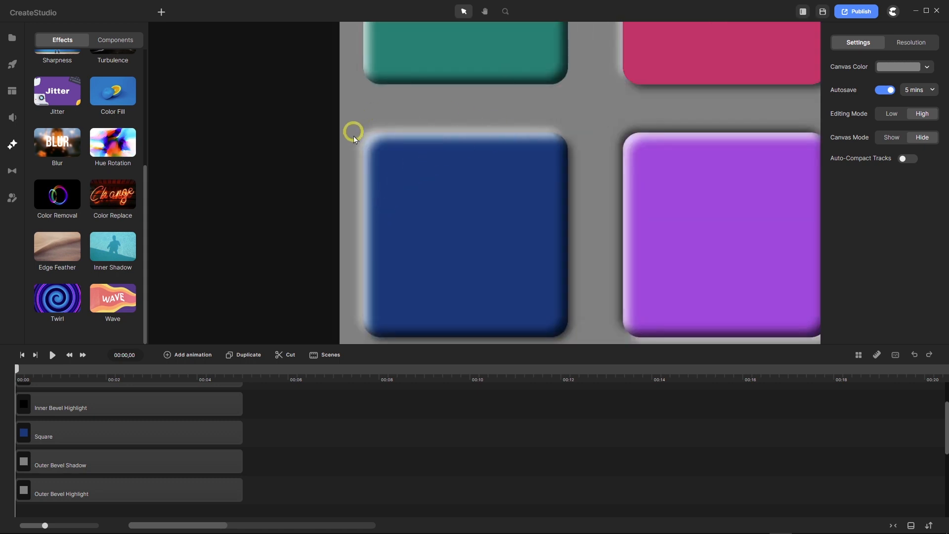
pyautogui.scroll(-3, 428, 211)
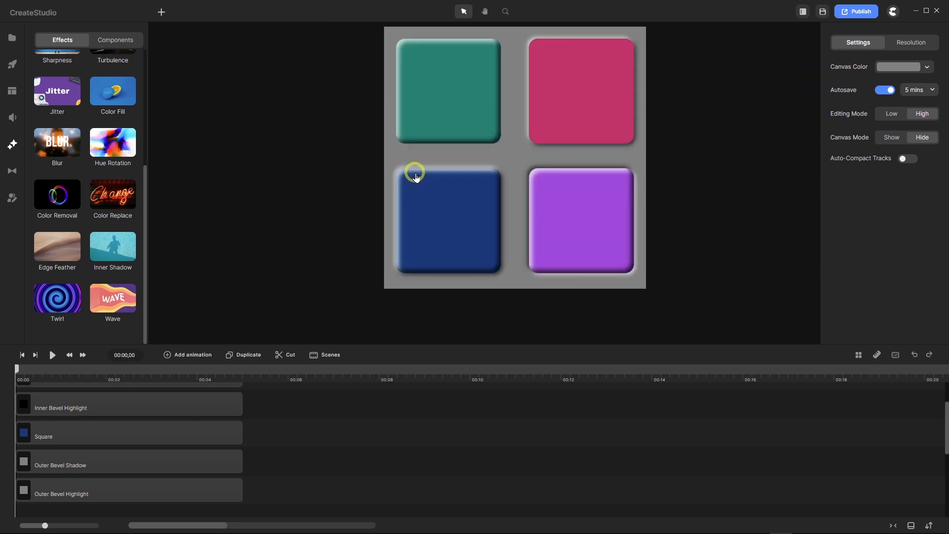
pyautogui.scroll(5, 416, 172)
pyautogui.scroll(3, 415, 175)
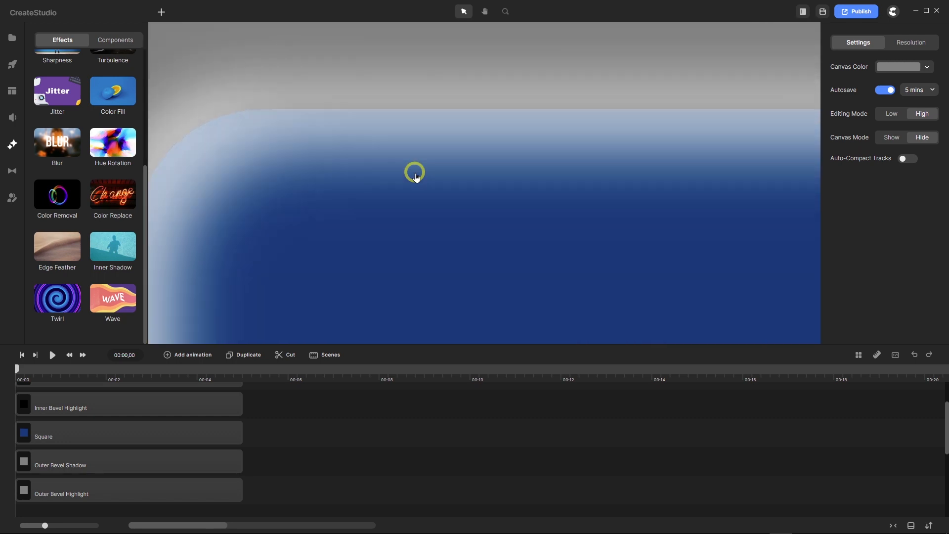
# Inspect the blue square's upper edge at high magnification and check it against the full set of four squares.
pyautogui.scroll(2, 487, 121)
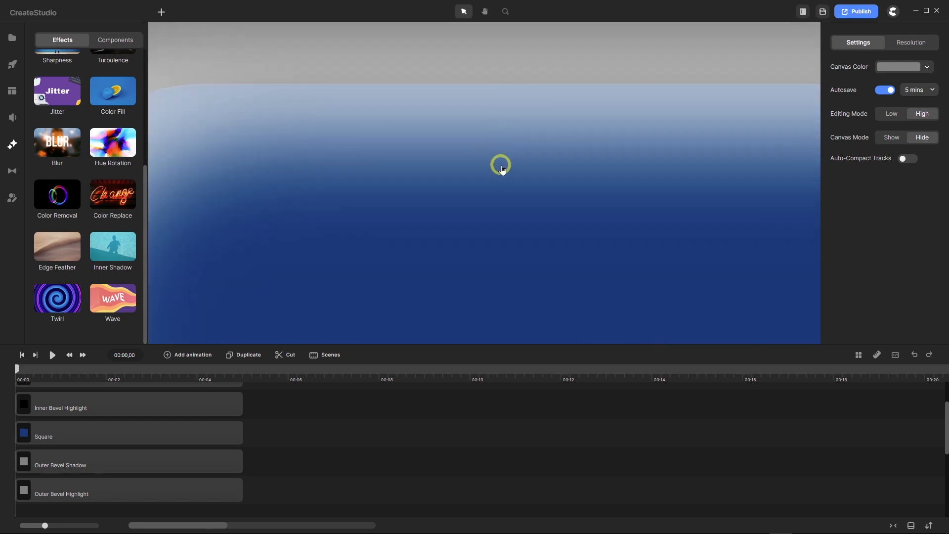
pyautogui.scroll(-2, 501, 168)
pyautogui.scroll(-6, 501, 169)
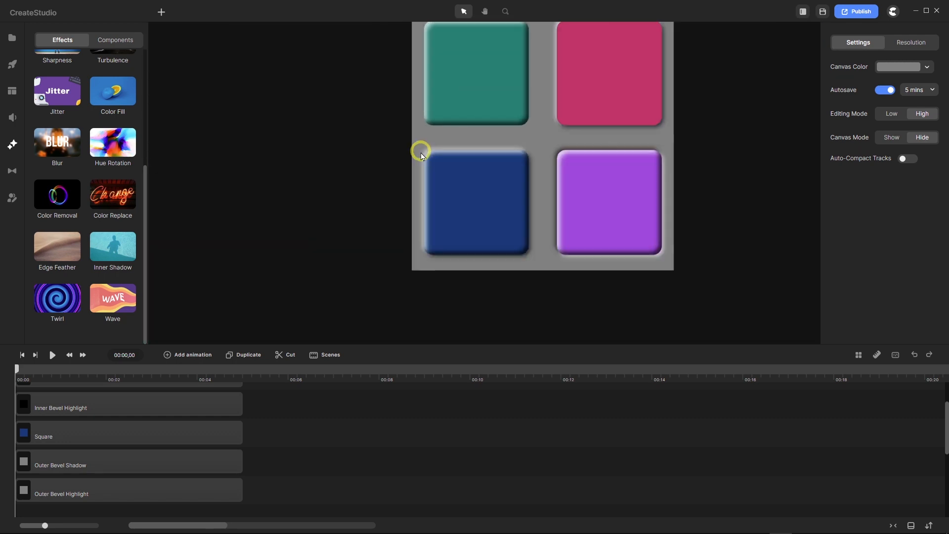
pyautogui.scroll(3, 515, 99)
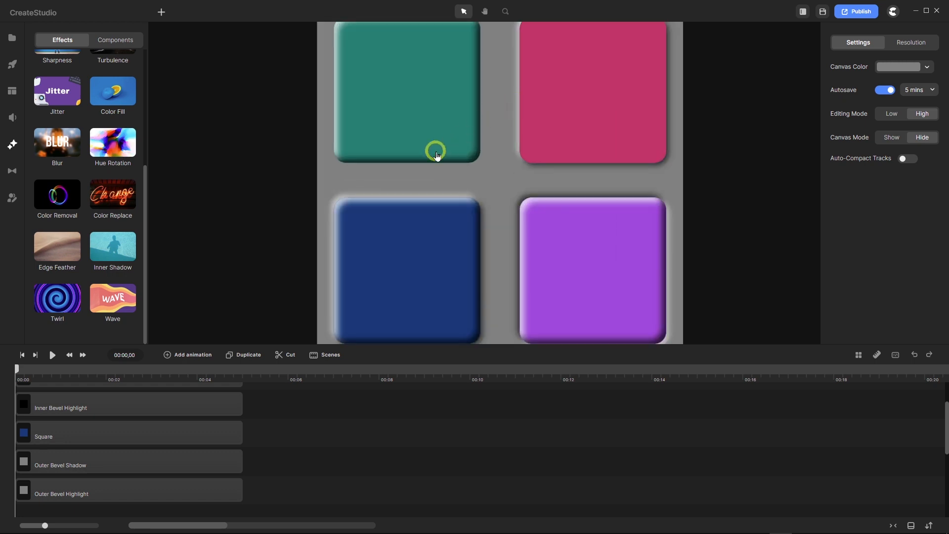
pyautogui.scroll(-2, 436, 155)
pyautogui.scroll(2, 436, 155)
pyautogui.scroll(-2, 437, 156)
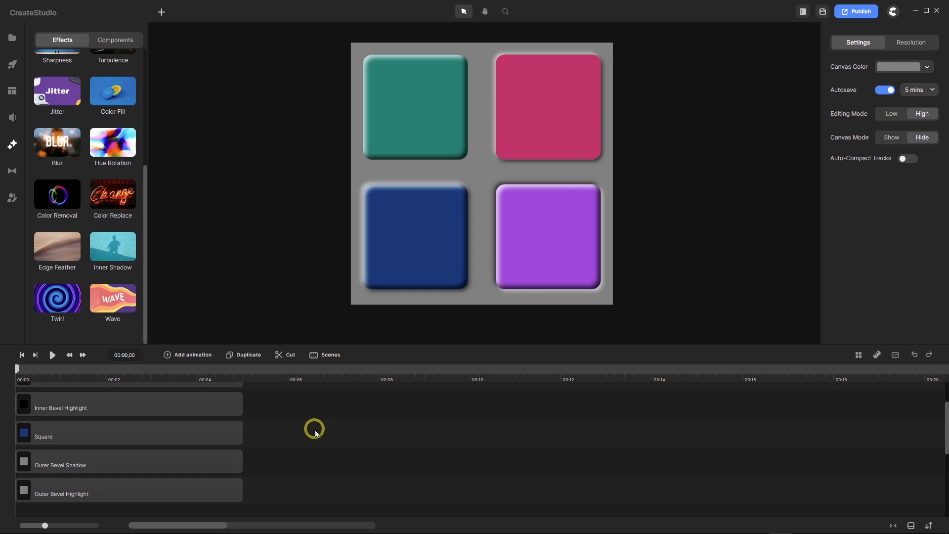
# Rename the blue square's Square layer as "Square TM".
pyautogui.scroll(1, 316, 434)
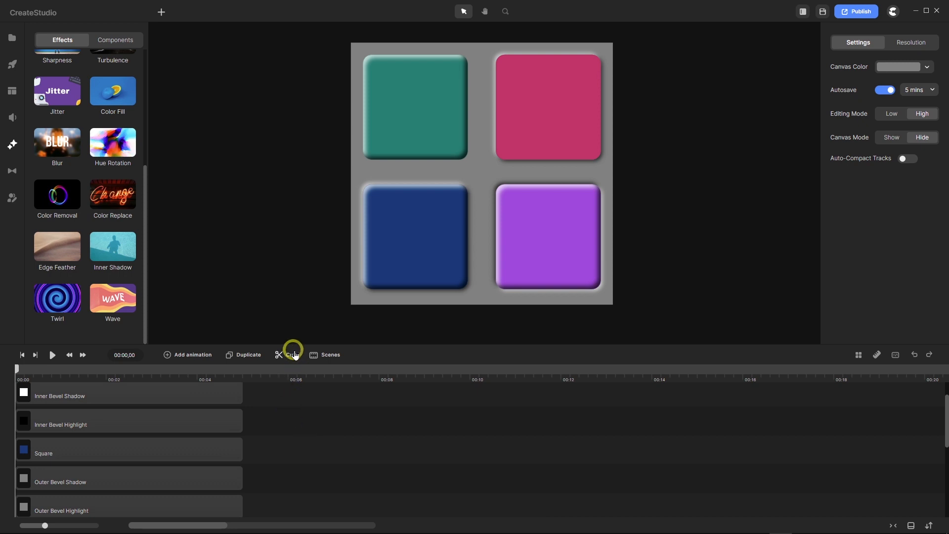
pyautogui.moveTo(299, 345); pyautogui.dragTo(292, 305)
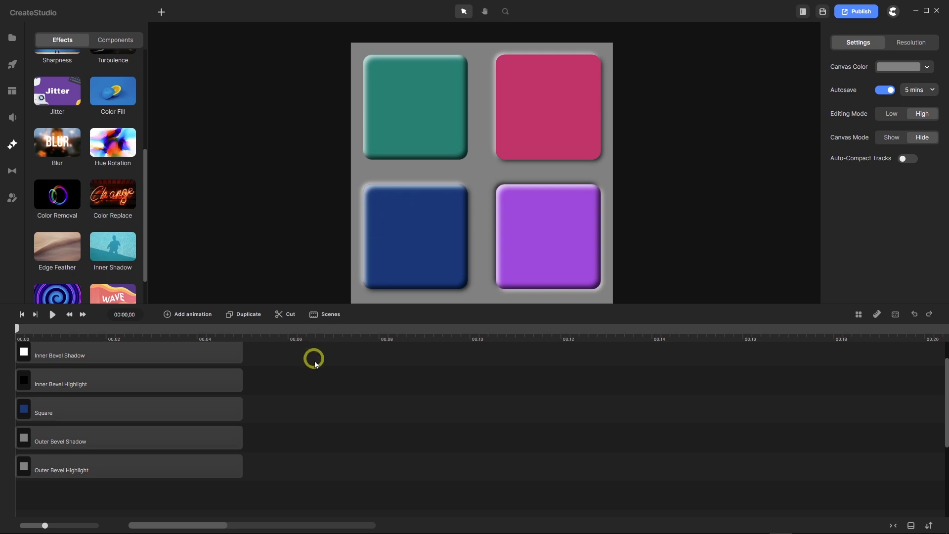
pyautogui.scroll(2, 313, 390)
pyautogui.scroll(-1, 313, 390)
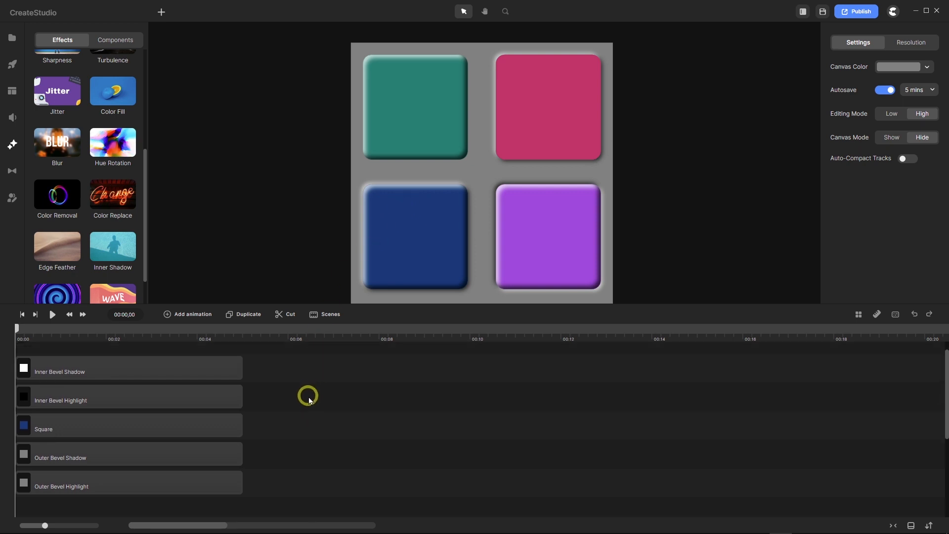
pyautogui.click(177, 428)
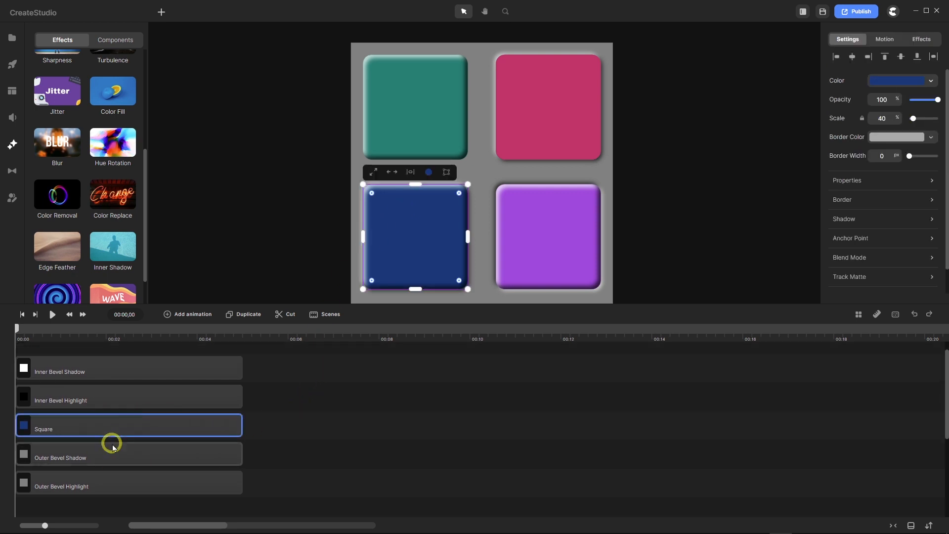
pyautogui.rightClick(76, 418)
pyautogui.click(95, 317)
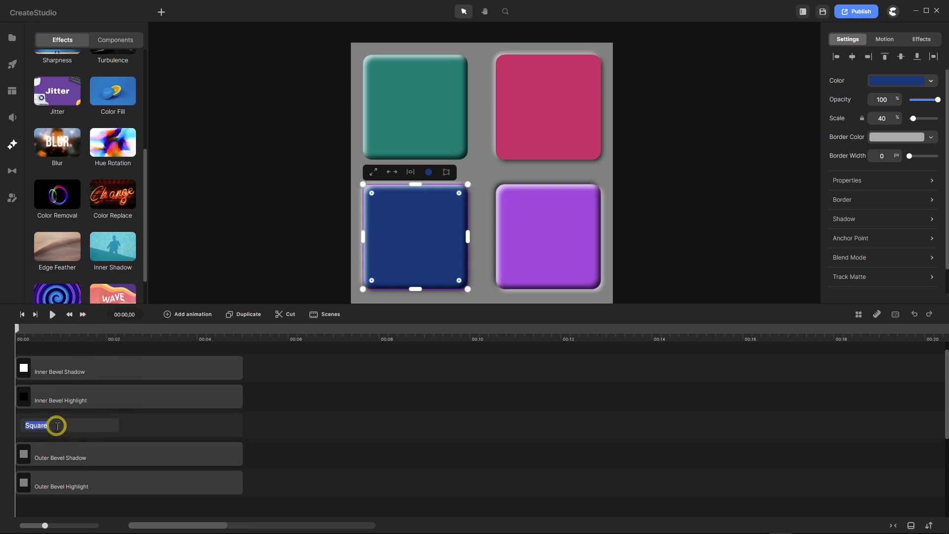
pyautogui.click(49, 425)
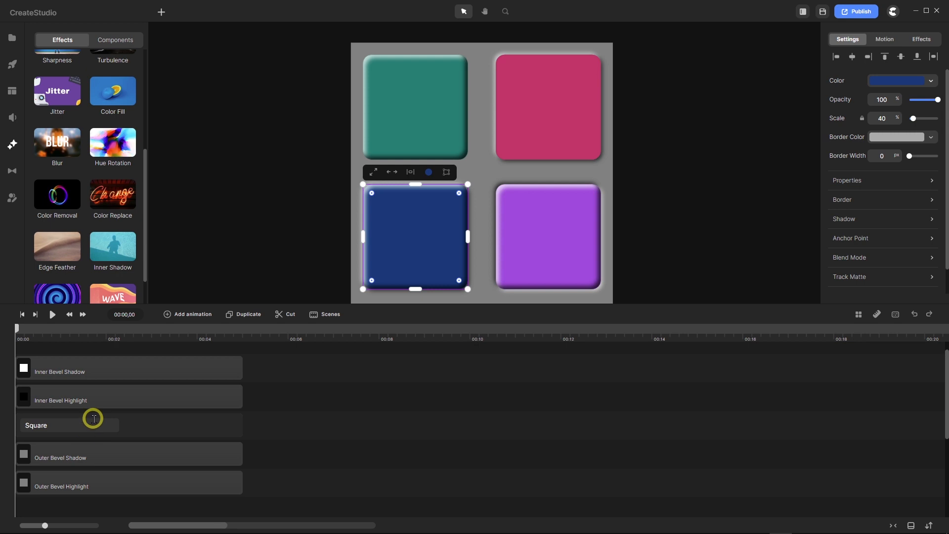
pyautogui.write('T')
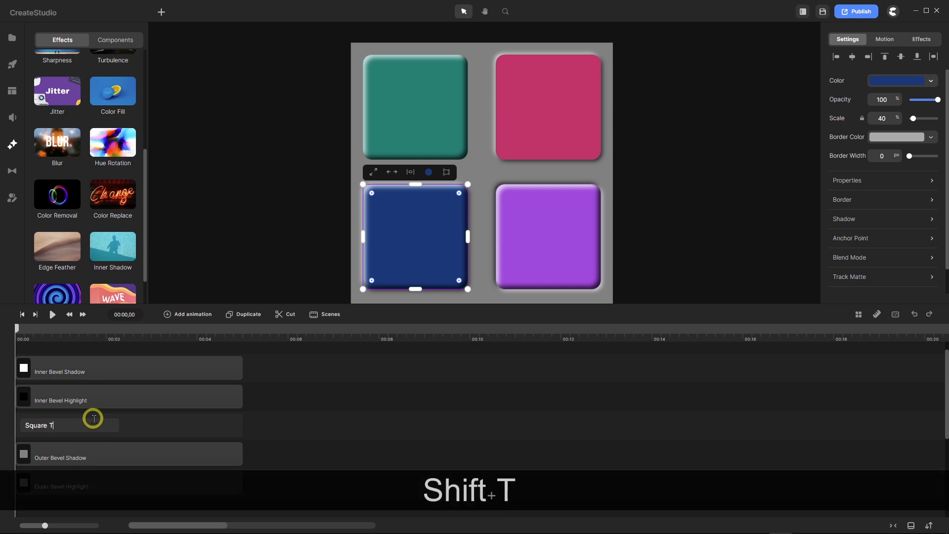
pyautogui.write('M')
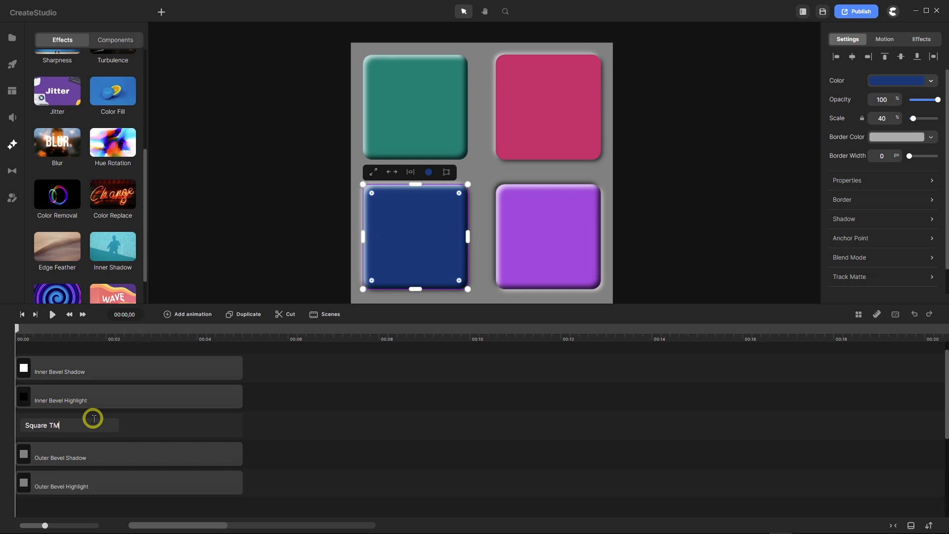
pyautogui.press('Return')
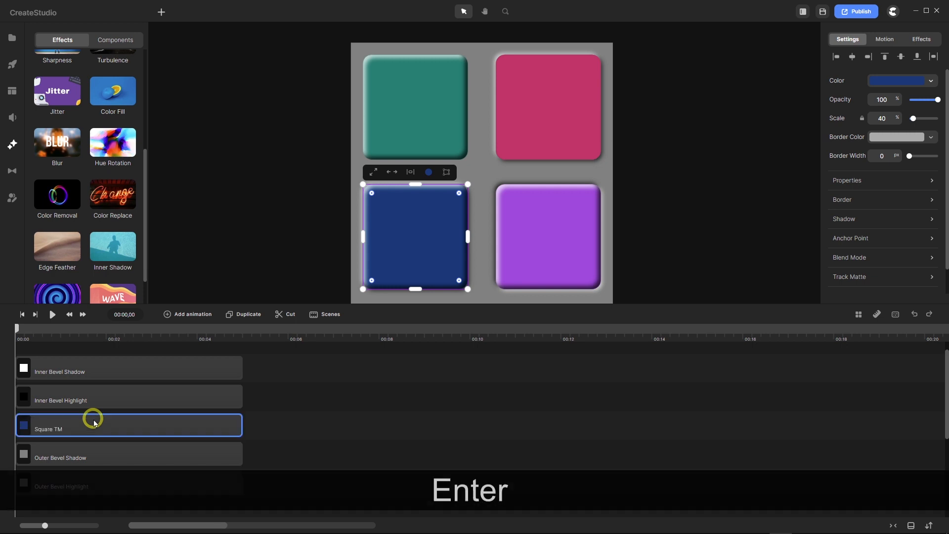
# Add an empty track below Square TM and place the leinen texture image from the global media library on it.
pyautogui.rightClick(256, 424)
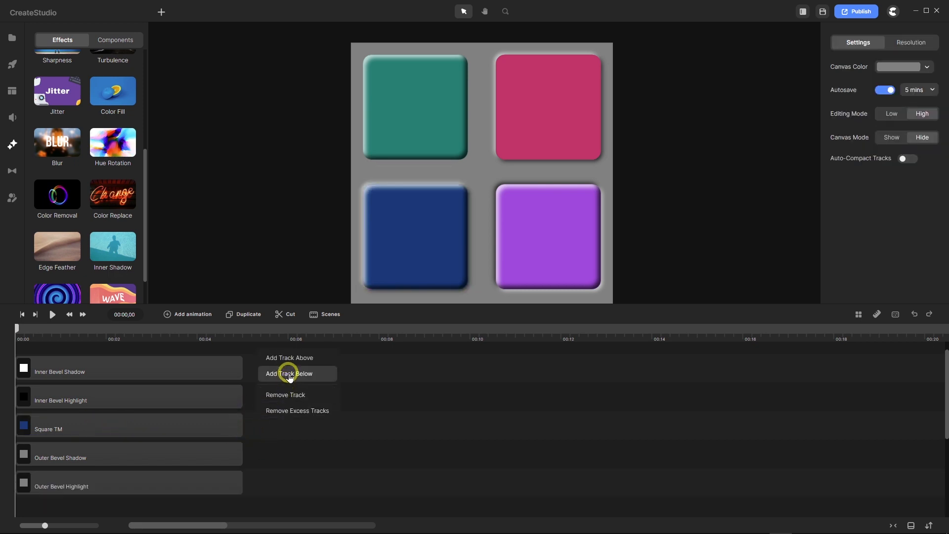
pyautogui.click(291, 375)
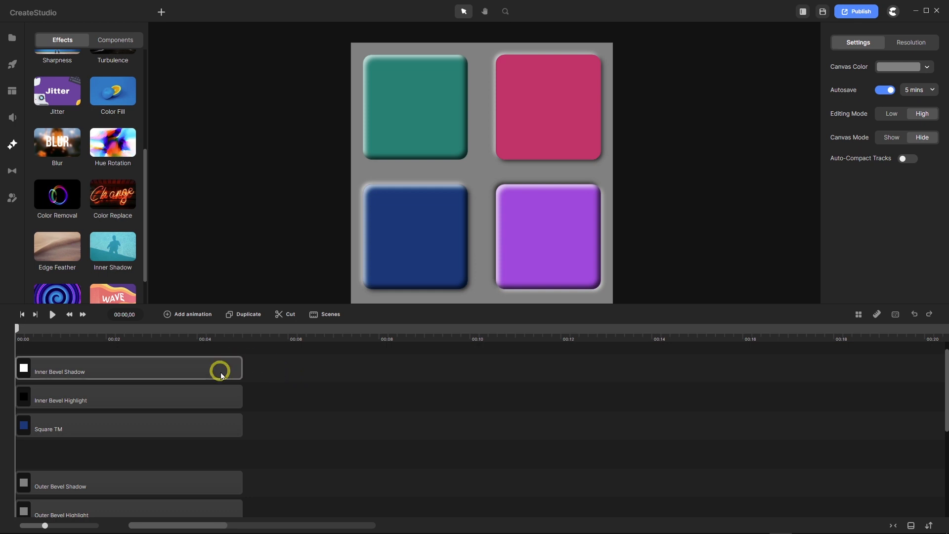
pyautogui.click(13, 37)
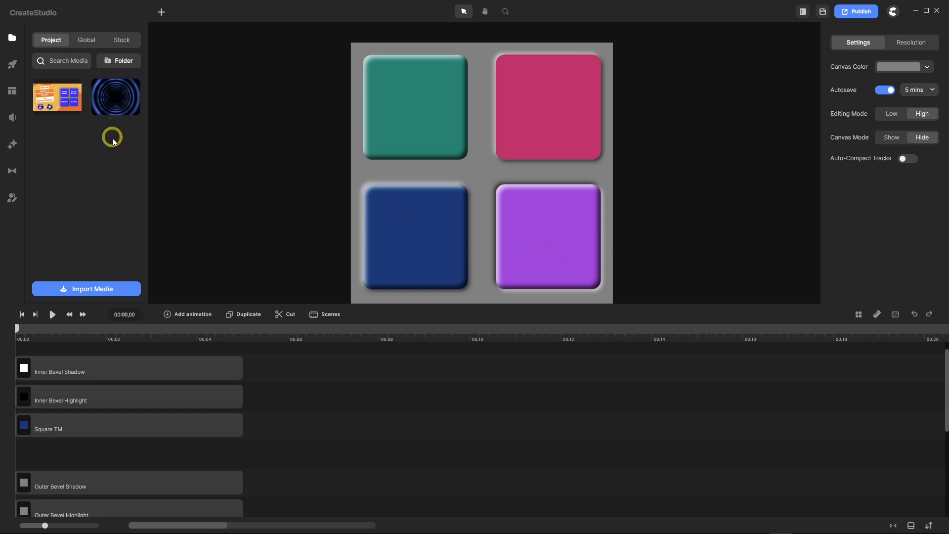
pyautogui.click(88, 41)
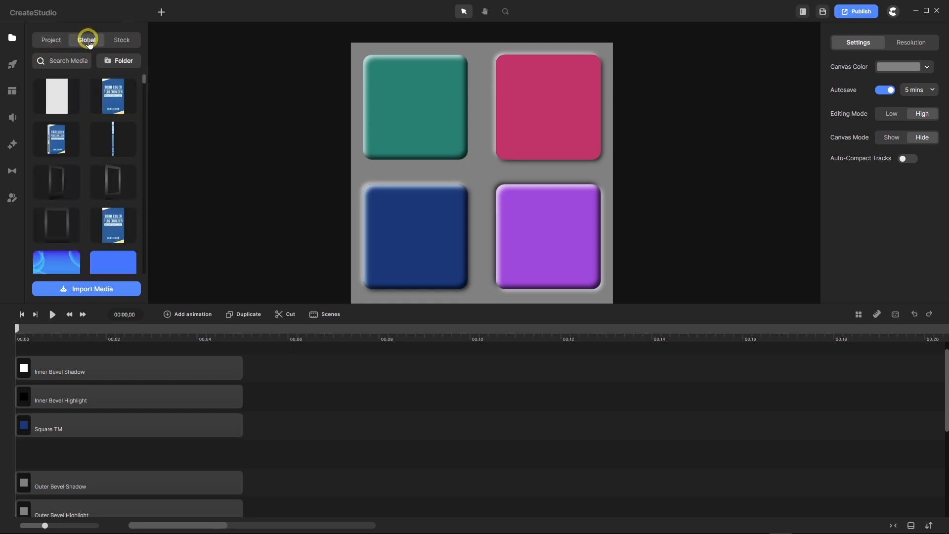
pyautogui.scroll(-4, 84, 163)
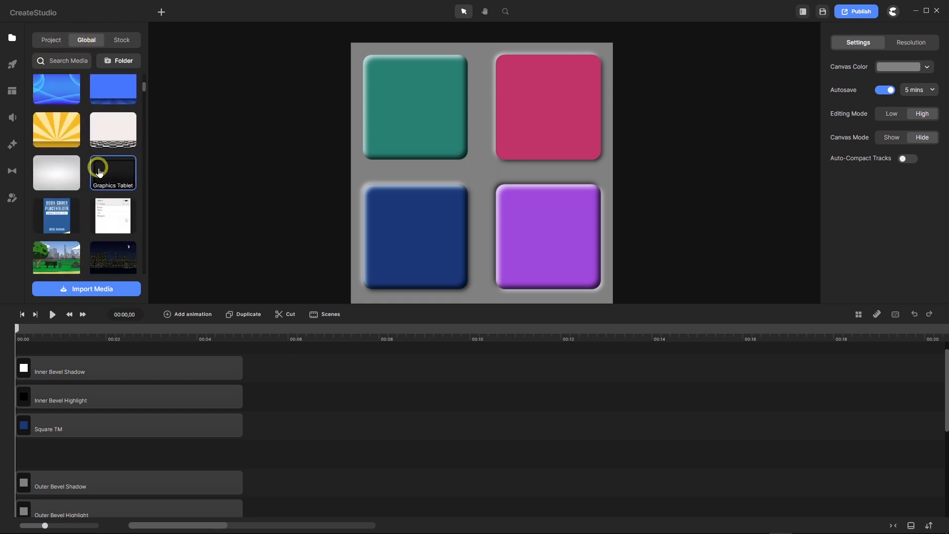
pyautogui.scroll(-8, 99, 172)
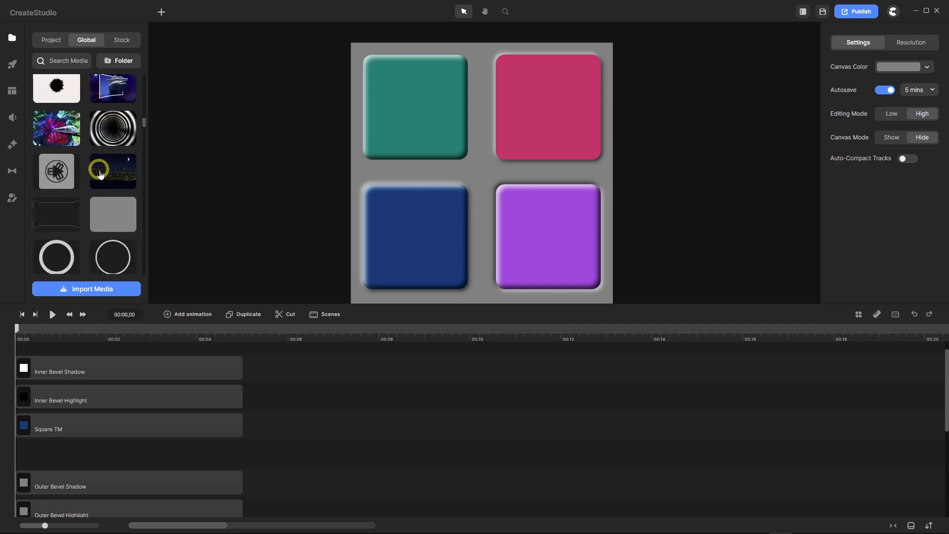
pyautogui.scroll(-4, 100, 173)
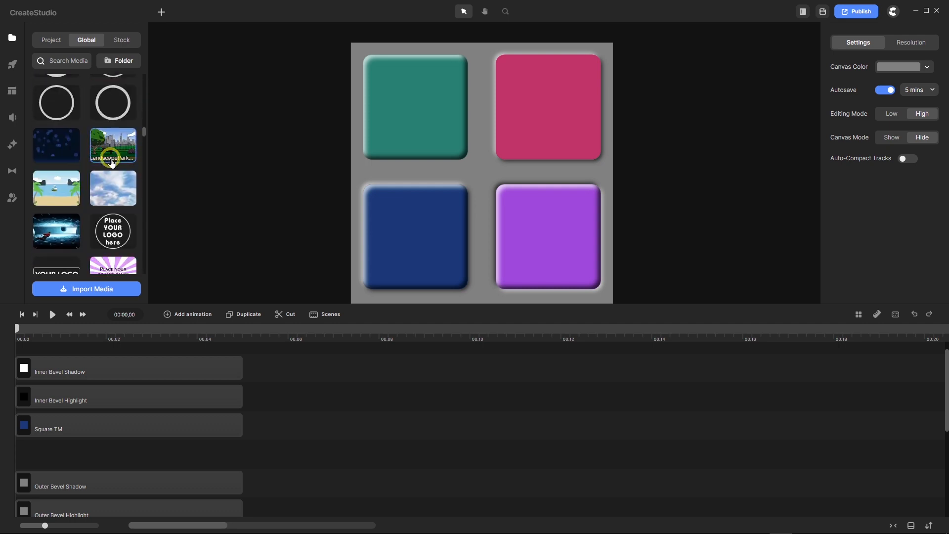
pyautogui.scroll(-5, 112, 162)
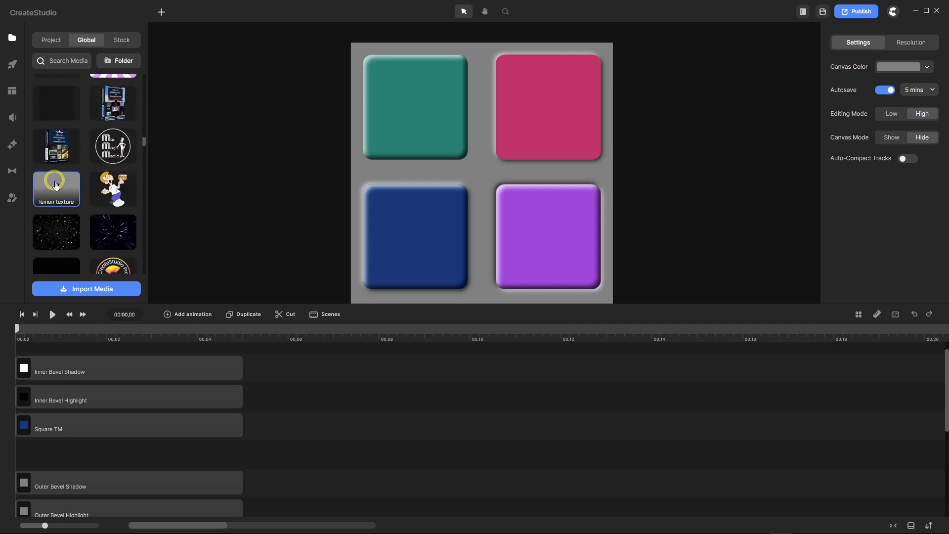
pyautogui.moveTo(56, 184); pyautogui.dragTo(30, 452)
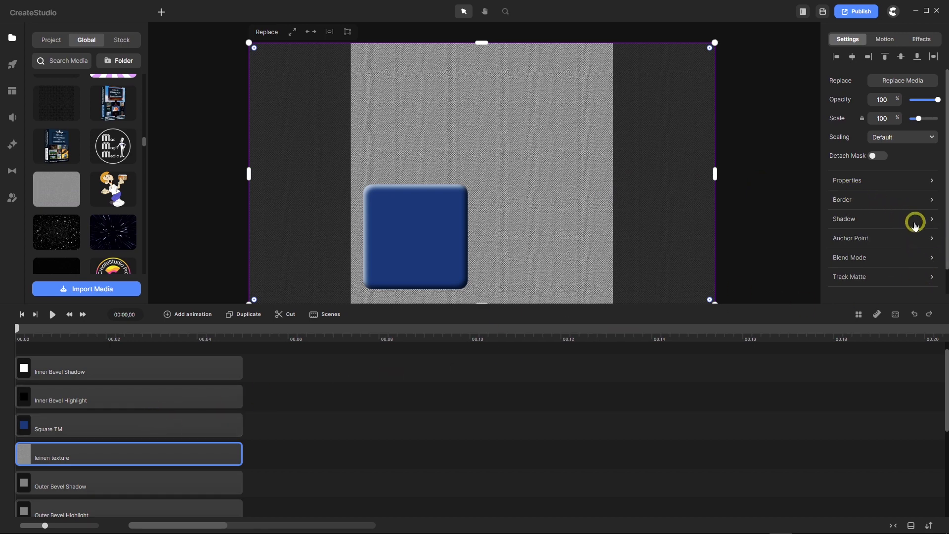
# Mask the leinen texture layer with a track matte using Square TM and the Alpha type.
pyautogui.scroll(-1, 905, 216)
pyautogui.click(933, 250)
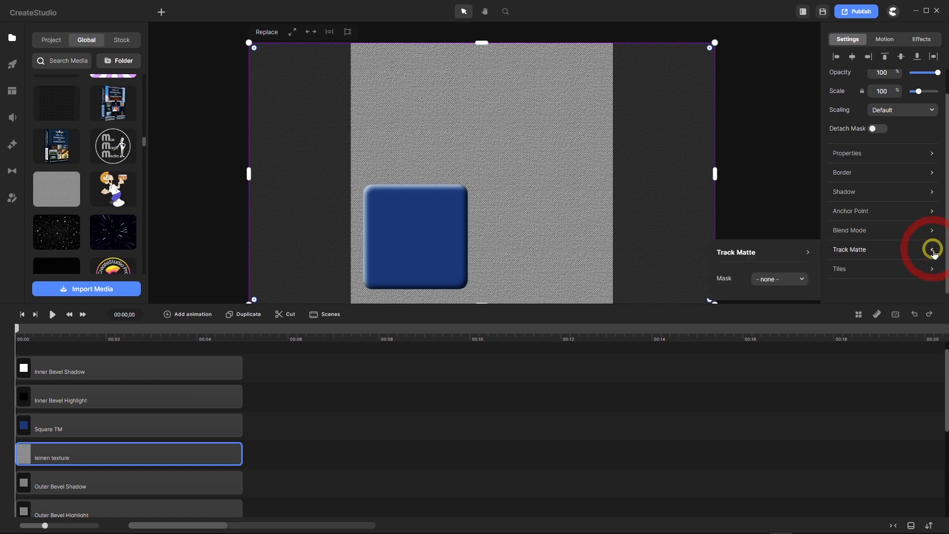
pyautogui.click(802, 279)
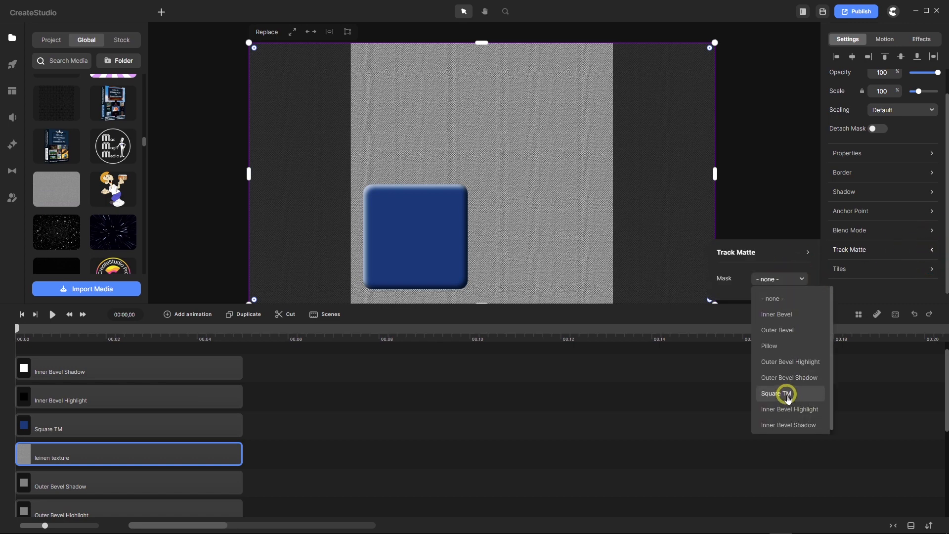
pyautogui.click(788, 398)
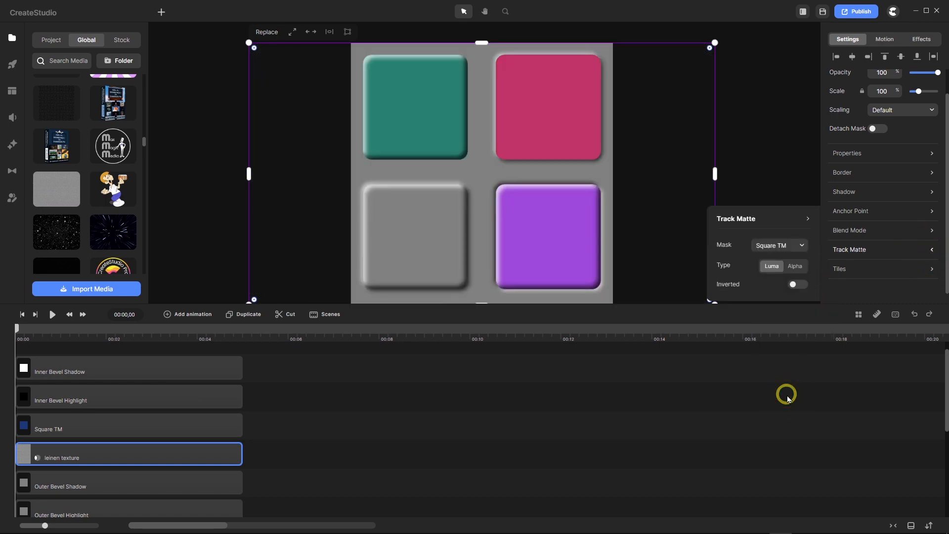
pyautogui.click(796, 267)
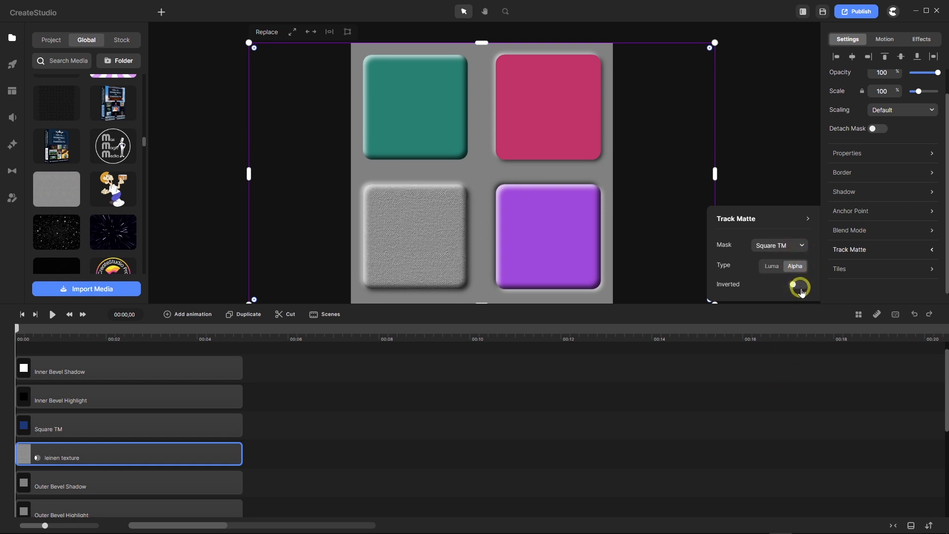
pyautogui.click(404, 369)
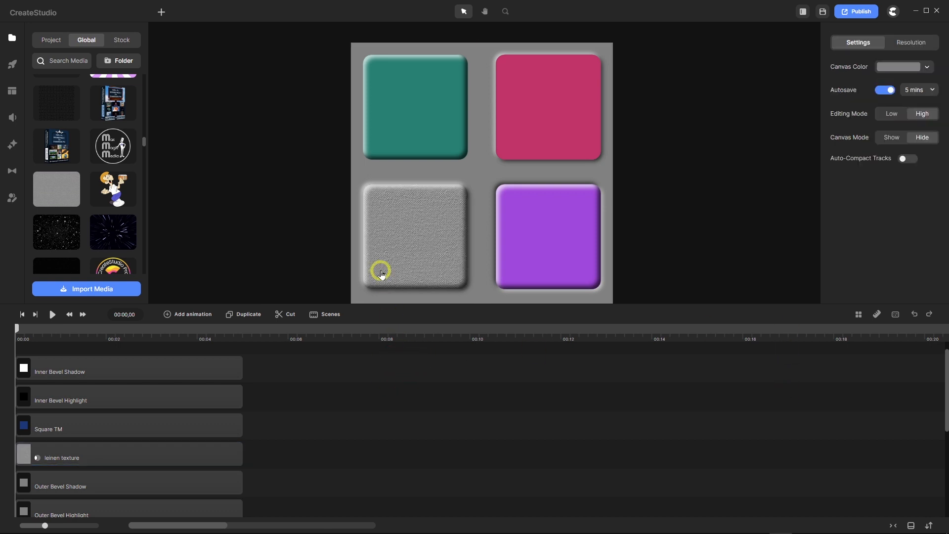
# Replace the leinen texture layer's media with the dark blue water-drop image from the global media library.
pyautogui.moveTo(357, 302); pyautogui.dragTo(361, 349)
pyautogui.scroll(5, 387, 248)
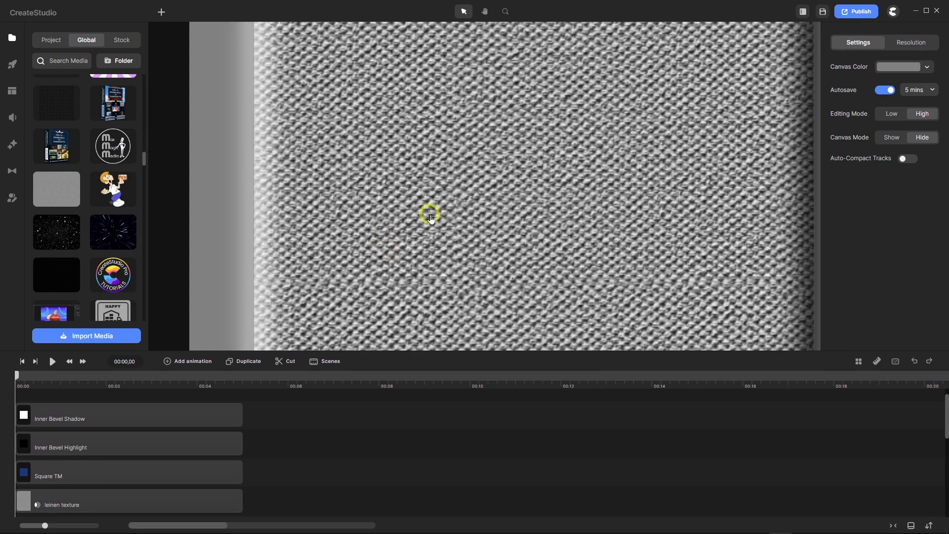
pyautogui.scroll(-5, 429, 216)
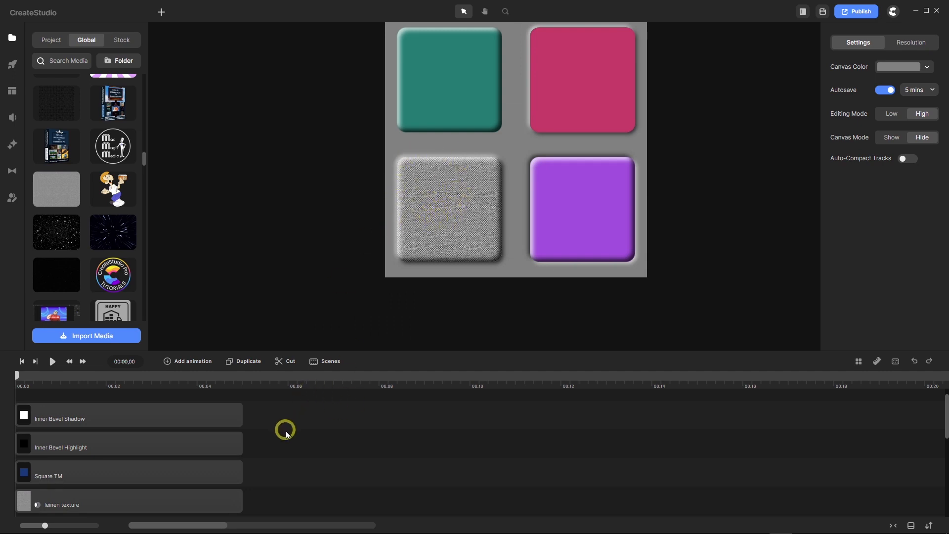
pyautogui.scroll(-1, 286, 433)
pyautogui.click(142, 487)
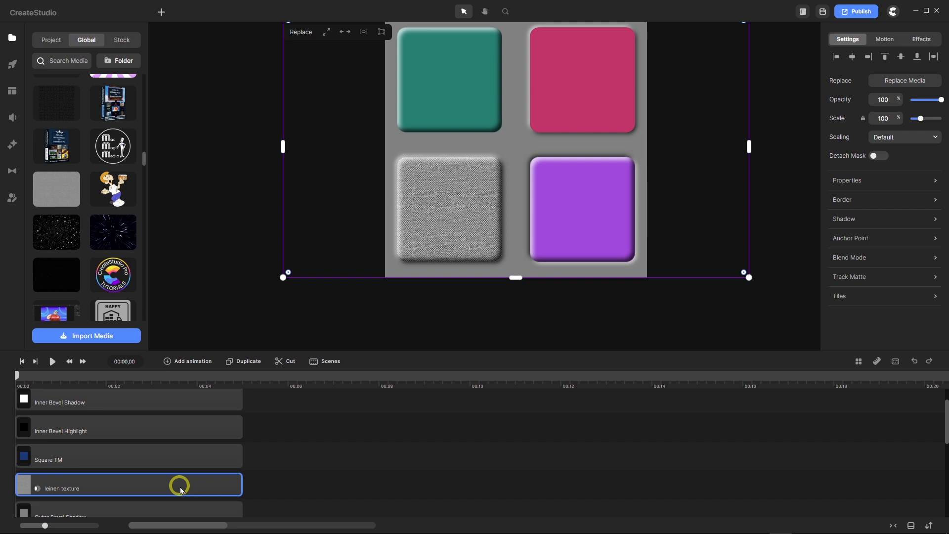
pyautogui.click(905, 80)
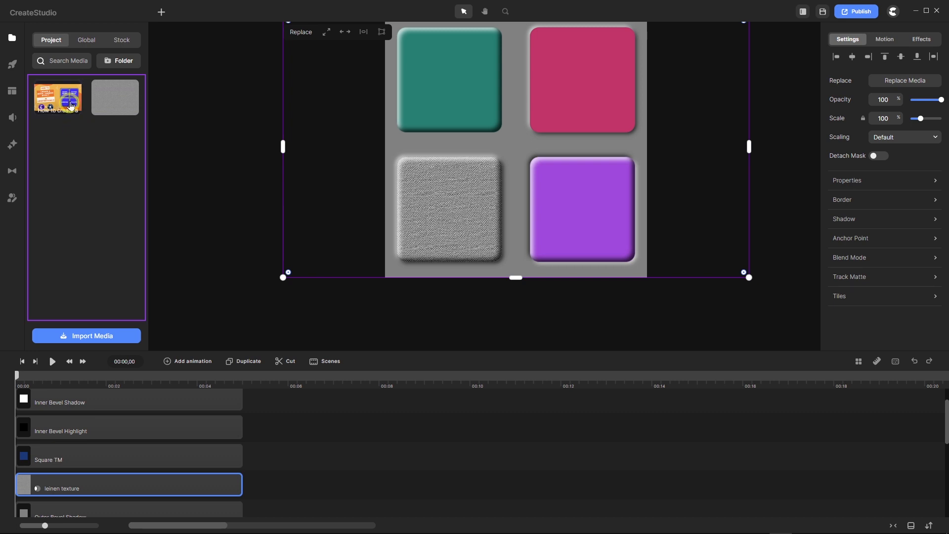
pyautogui.click(86, 40)
pyautogui.scroll(-5, 103, 157)
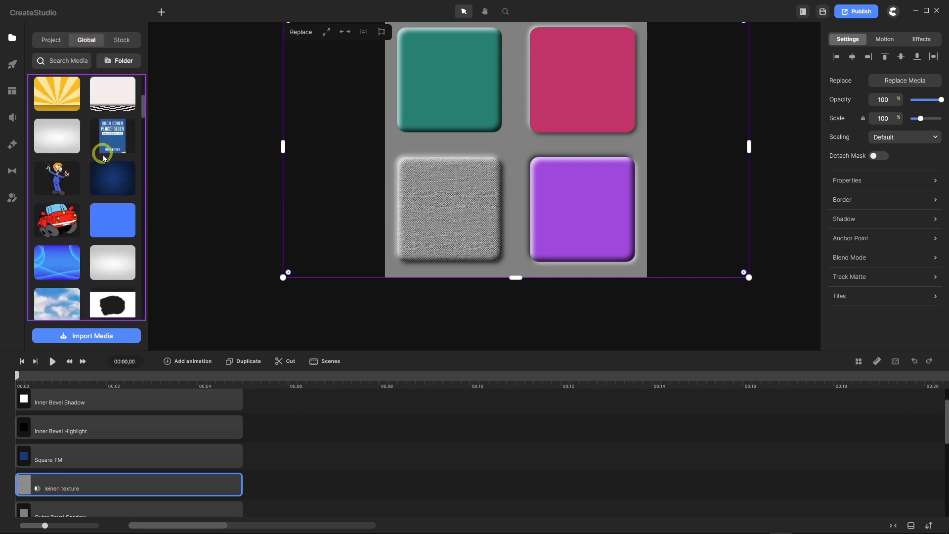
pyautogui.click(109, 177)
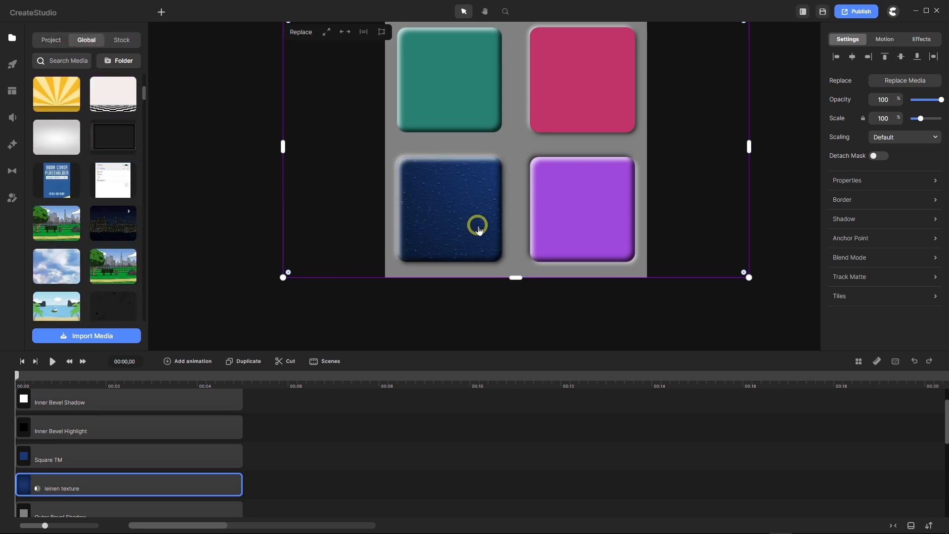
# Examine the edges and rounded corner of the textured blue square up close for a visible outline.
pyautogui.scroll(5, 478, 229)
pyautogui.scroll(-5, 477, 225)
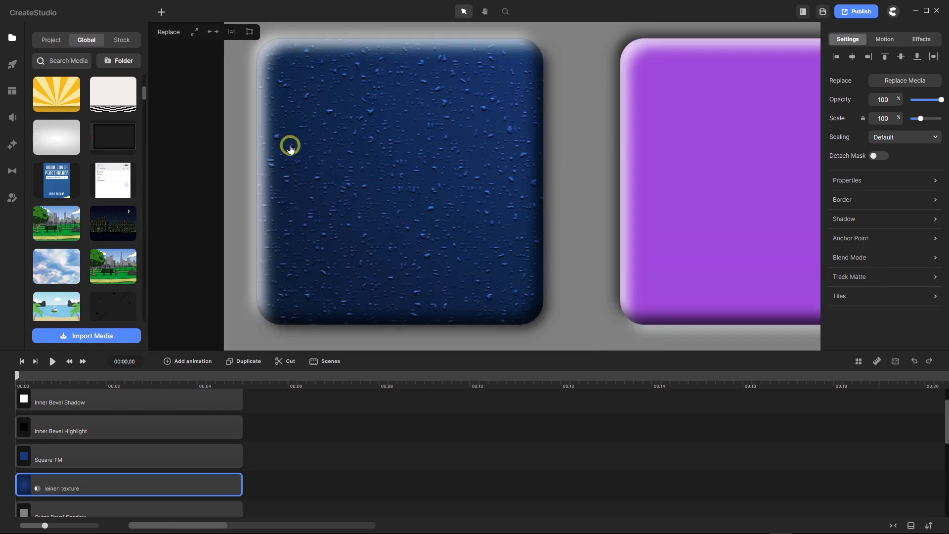
pyautogui.scroll(5, 252, 58)
pyautogui.scroll(3, 254, 60)
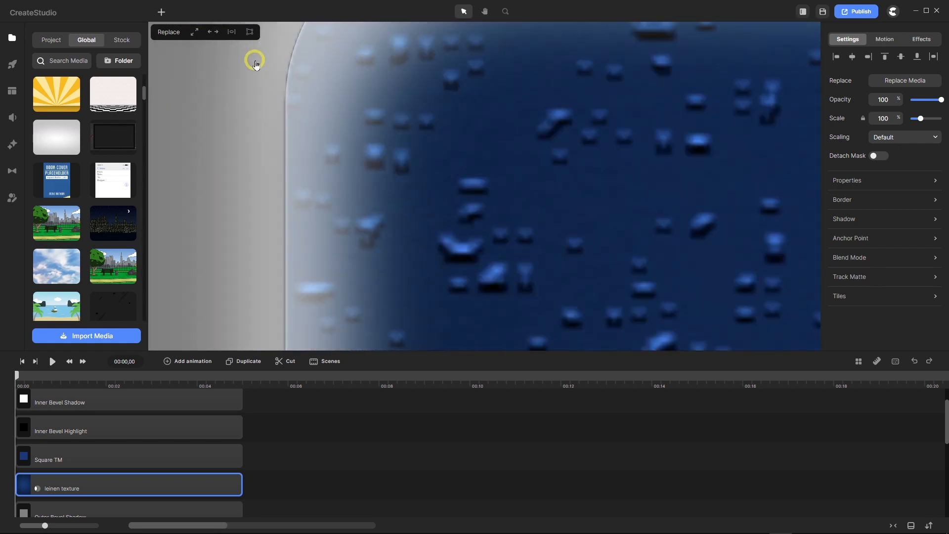
pyautogui.scroll(-2, 256, 65)
pyautogui.scroll(-1, 257, 66)
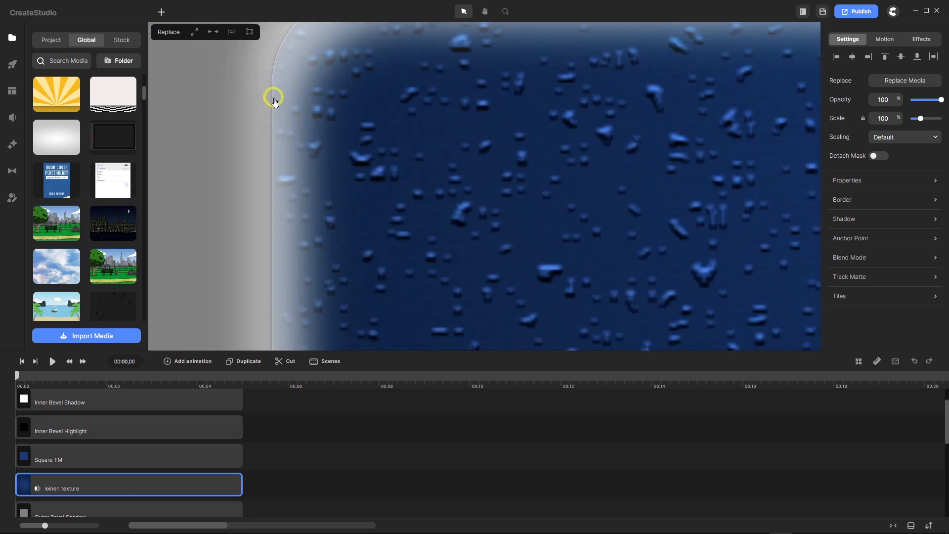
pyautogui.scroll(2, 275, 102)
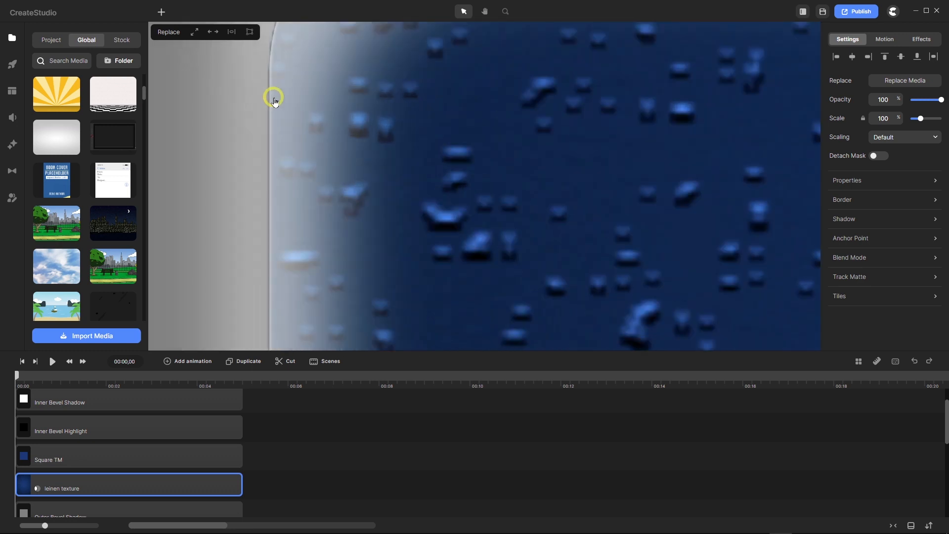
pyautogui.scroll(-2, 275, 102)
pyautogui.scroll(-2, 273, 97)
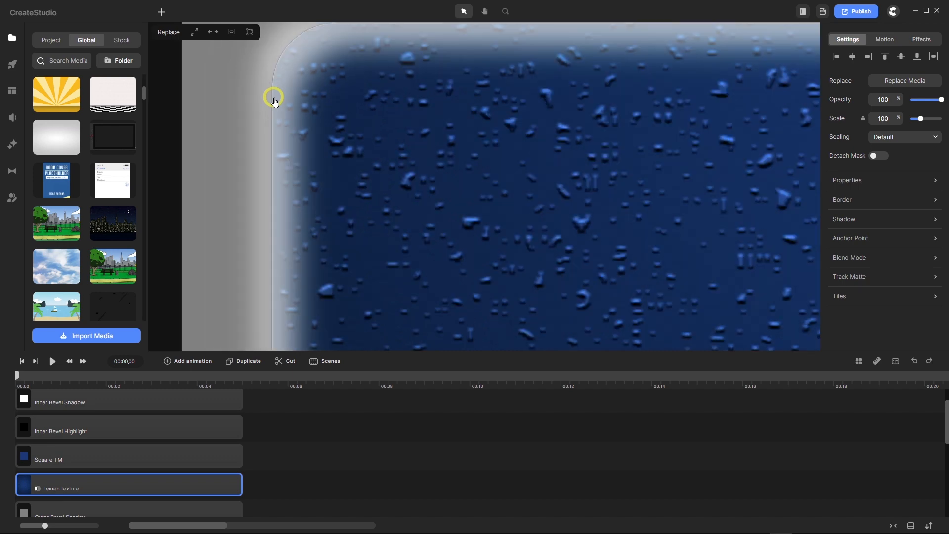
pyautogui.scroll(3, 272, 57)
pyautogui.scroll(2, 276, 54)
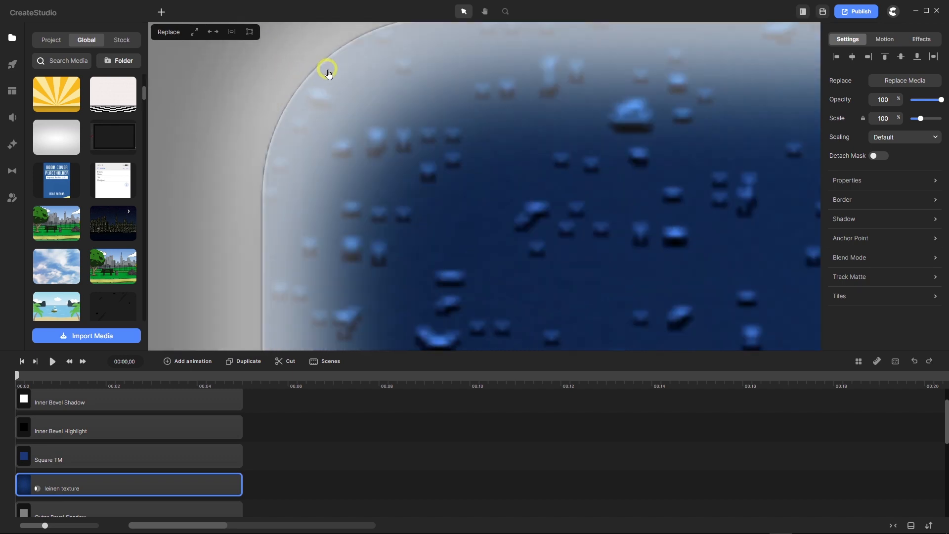
pyautogui.scroll(-2, 233, 418)
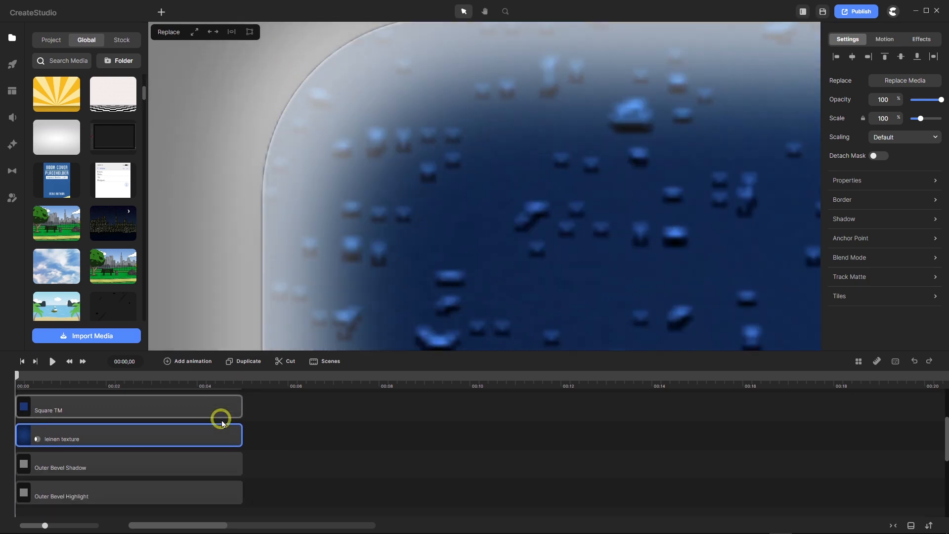
# Turn on the Feather effect for the Square TM layer.
pyautogui.click(186, 465)
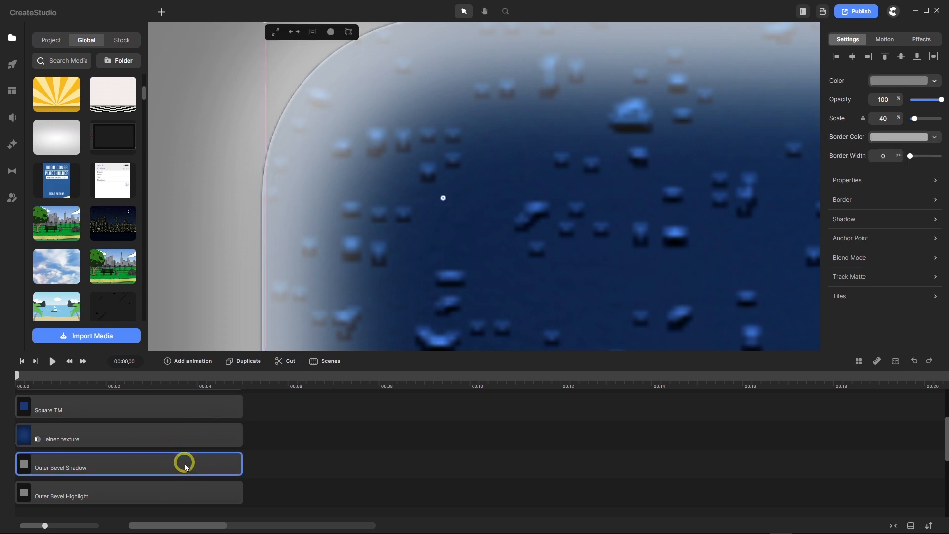
pyautogui.click(179, 497)
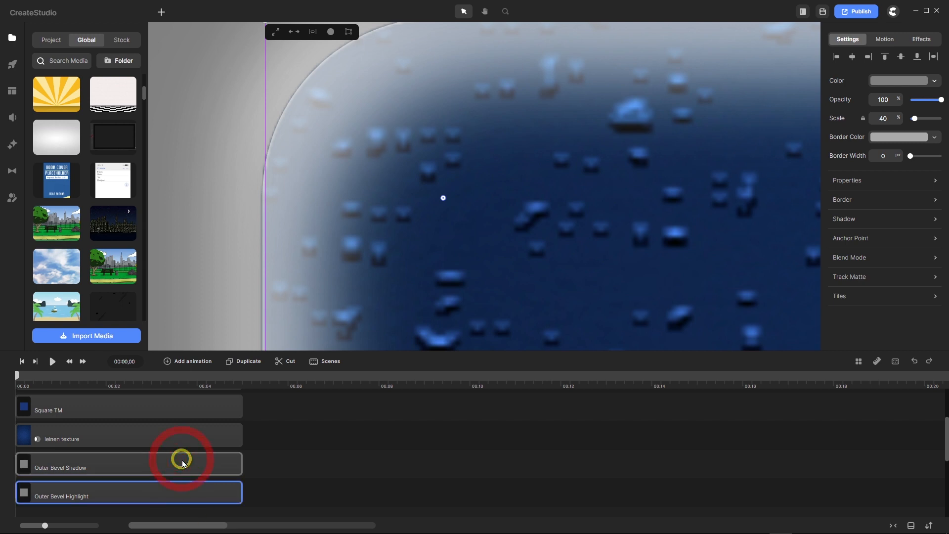
pyautogui.click(182, 463)
pyautogui.click(179, 495)
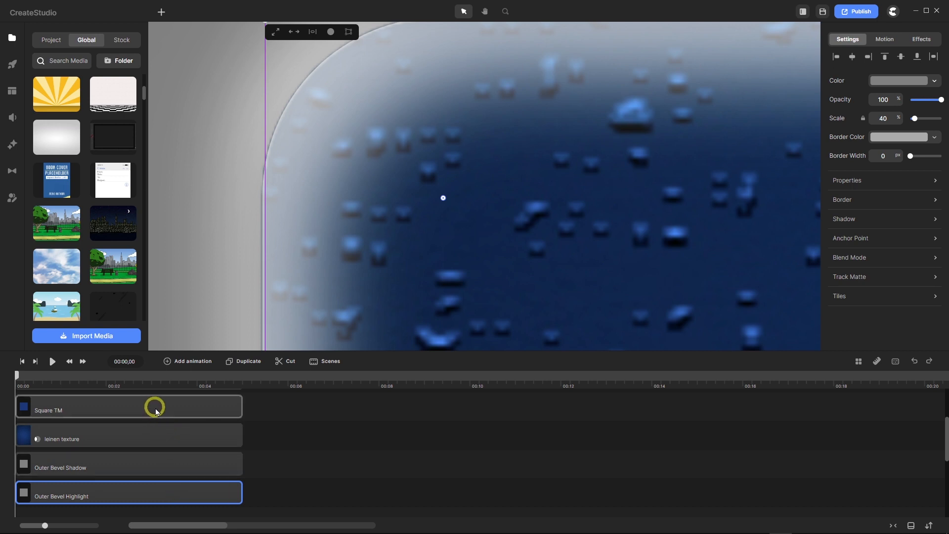
pyautogui.click(157, 410)
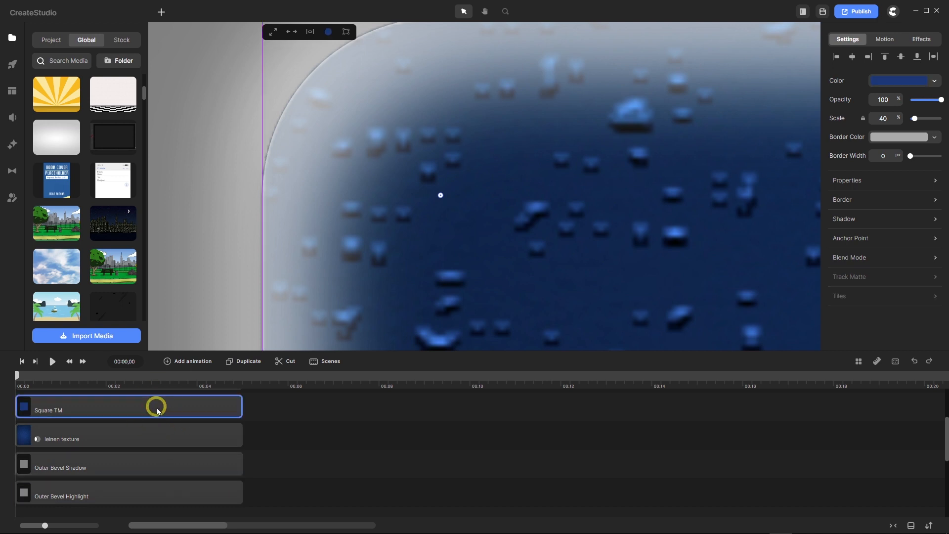
pyautogui.click(923, 41)
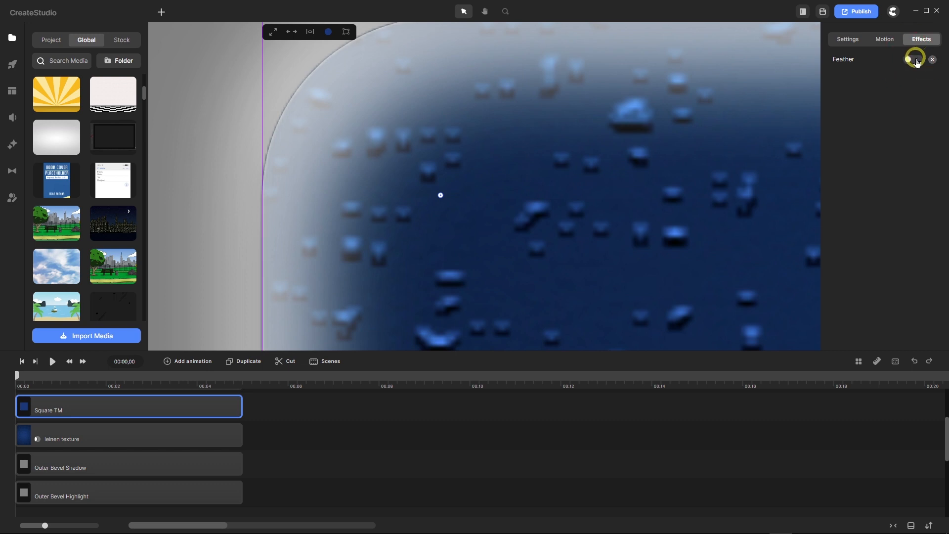
pyautogui.click(916, 59)
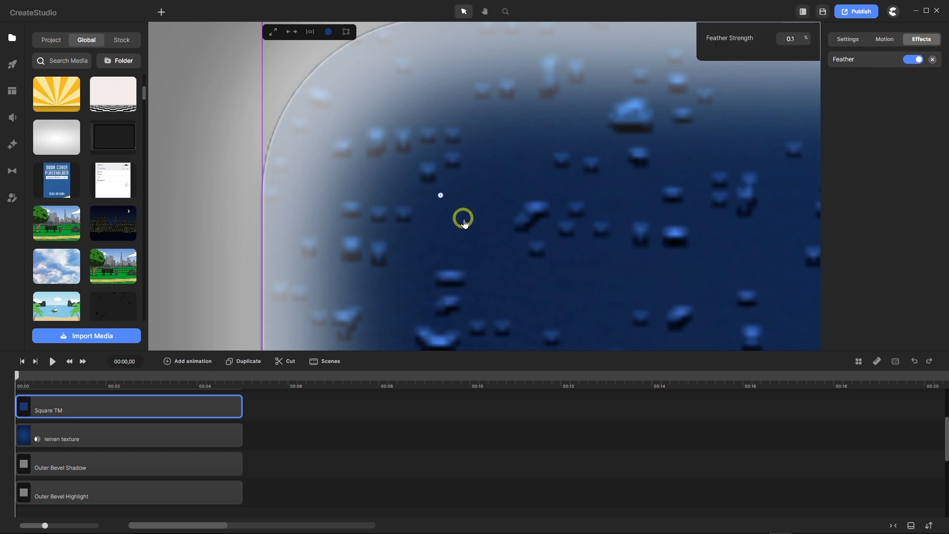
# Try scaling the blue square's Outer Bevel Shadow layer to 39%.
pyautogui.click(172, 465)
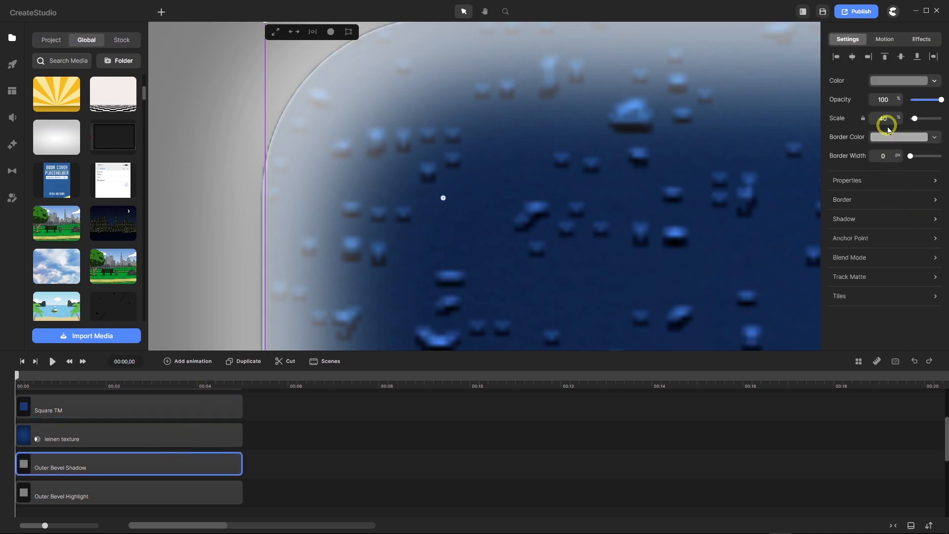
pyautogui.moveTo(888, 118); pyautogui.dragTo(873, 117)
pyautogui.write('39')
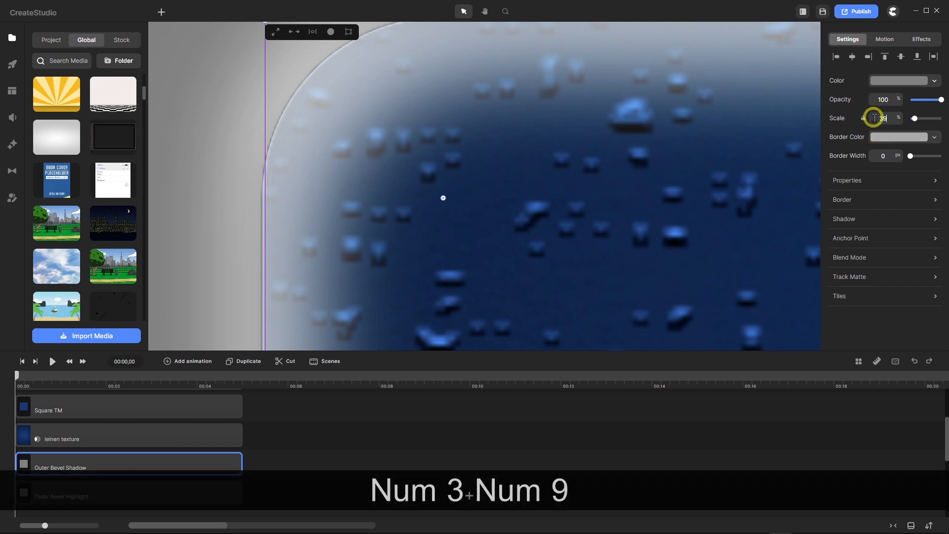
pyautogui.press('Return')
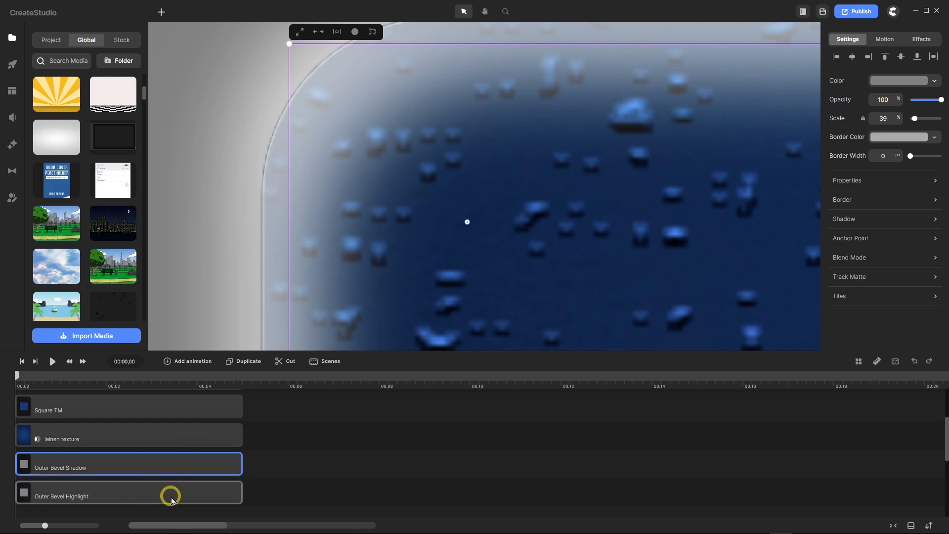
# Try scaling the blue square's Outer Bevel Highlight layer to 39%, and undo that scale change.
pyautogui.click(171, 497)
pyautogui.moveTo(887, 118); pyautogui.dragTo(870, 119)
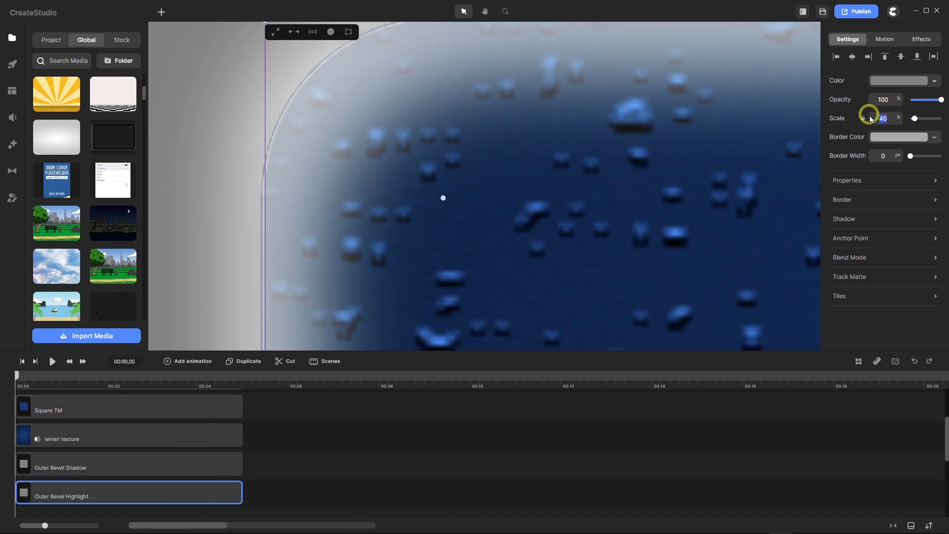
pyautogui.write('39')
pyautogui.press('Return')
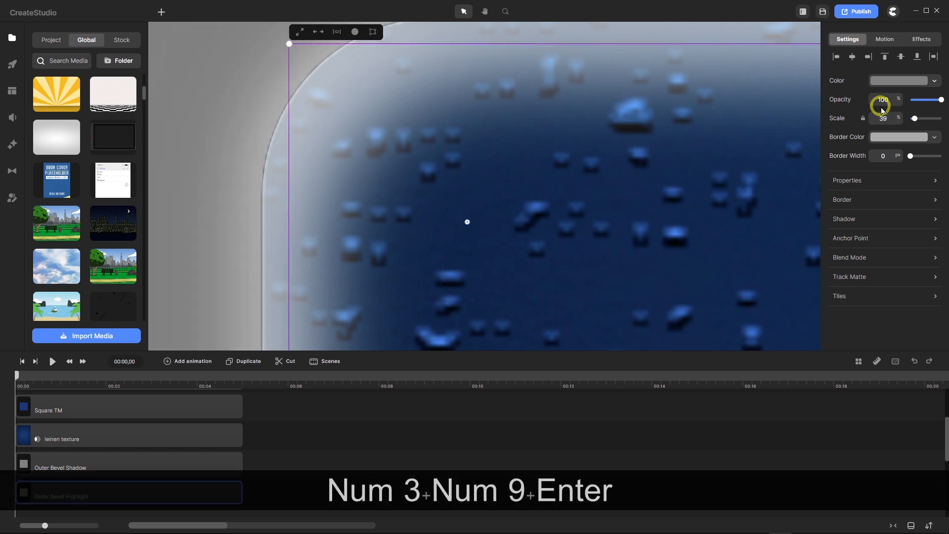
pyautogui.press('Return')
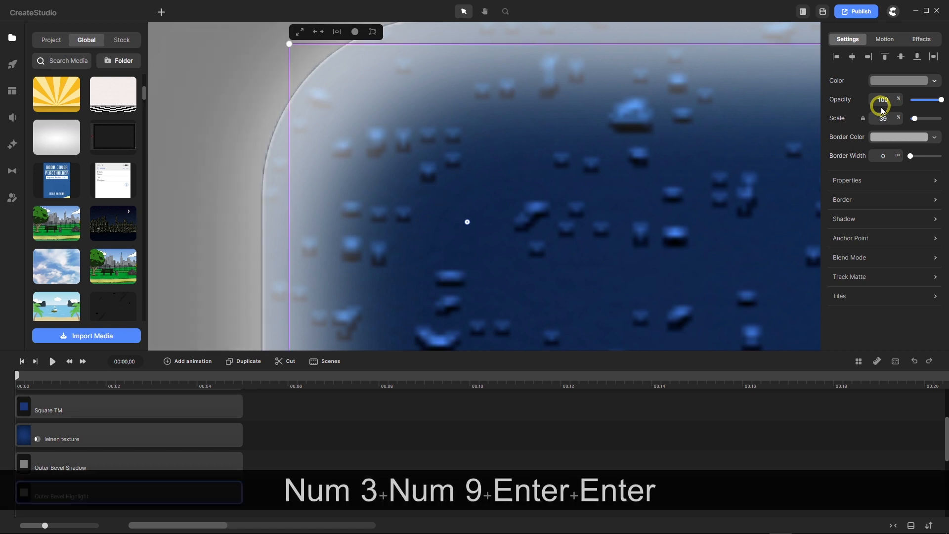
pyautogui.hotkey('ctrl', 'z')
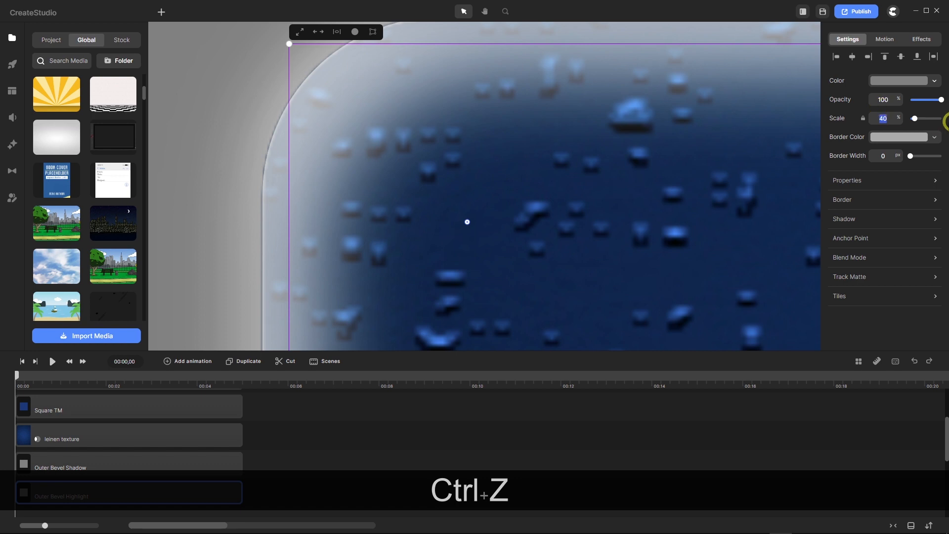
pyautogui.click(915, 362)
pyautogui.click(915, 363)
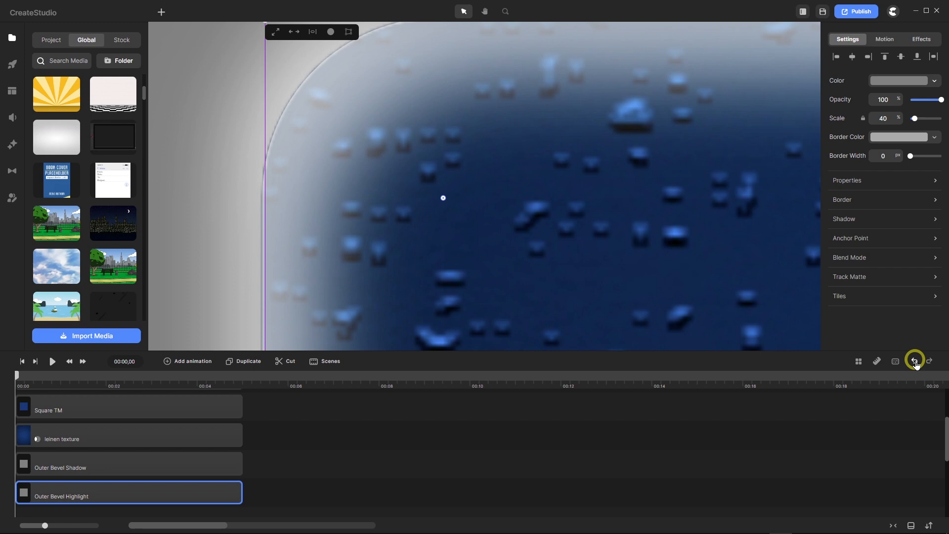
# Set the scale of the blue square's Outer Bevel Shadow layer to 39.9%.
pyautogui.click(113, 465)
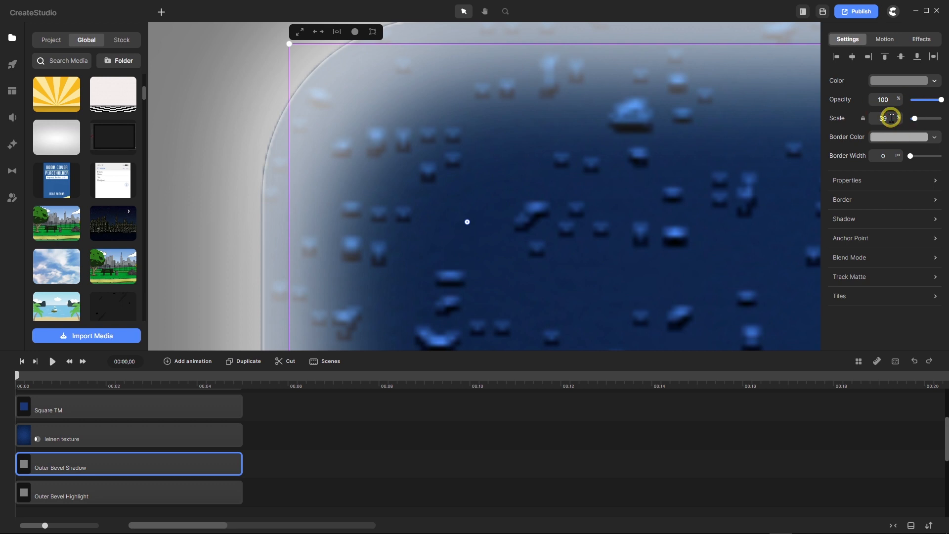
pyautogui.write('40')
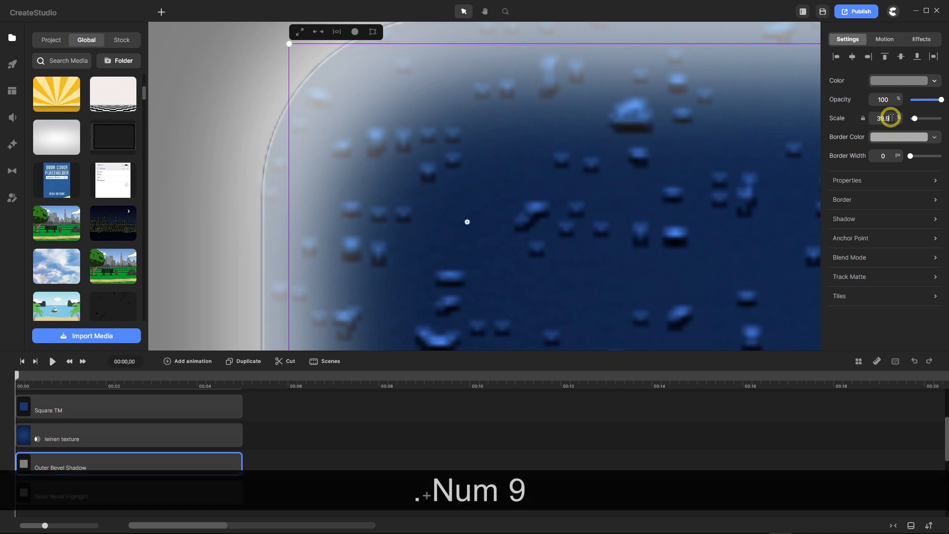
pyautogui.press('Return')
pyautogui.press('Return')
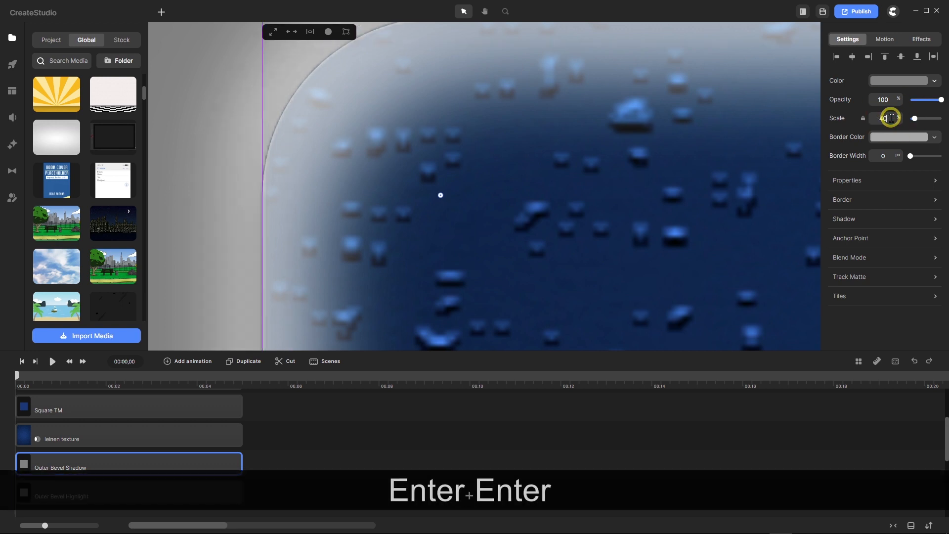
pyautogui.doubleClick(881, 119)
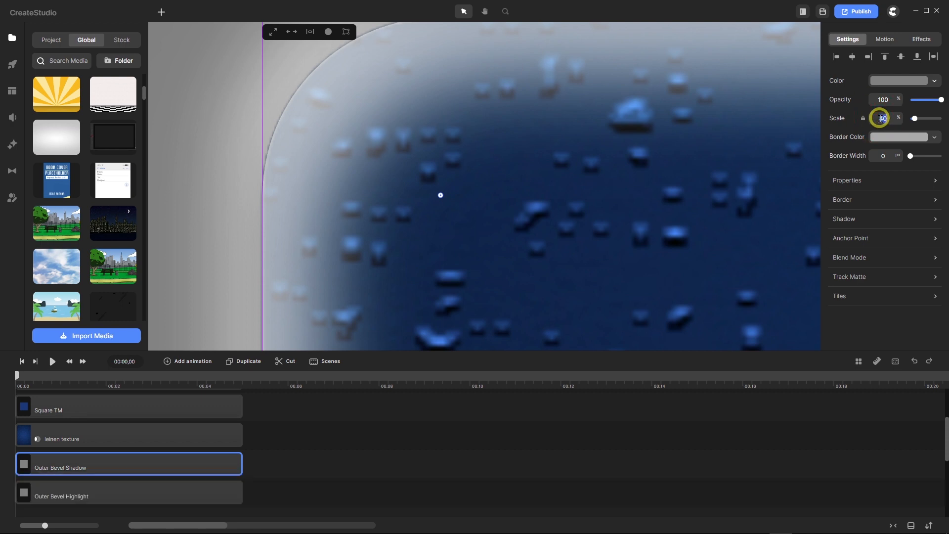
pyautogui.write('39.9')
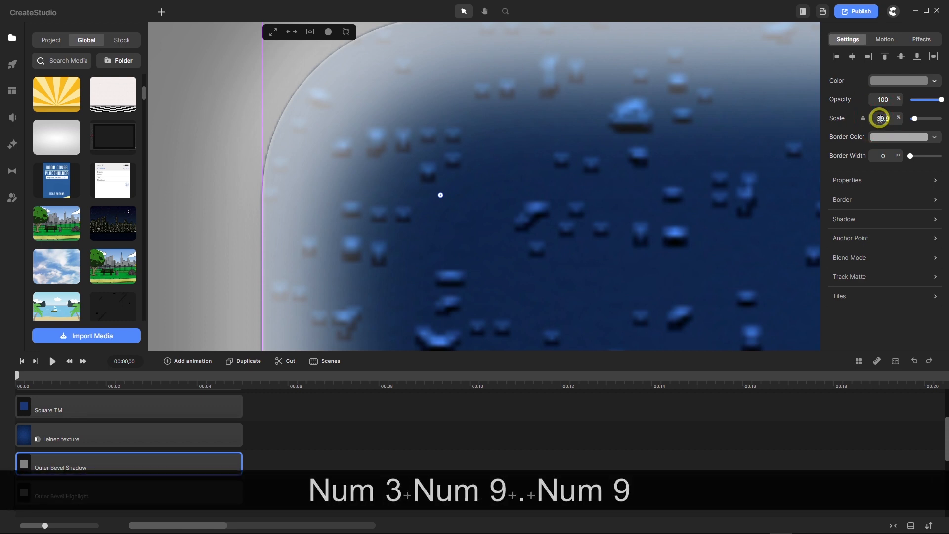
pyautogui.press('Return')
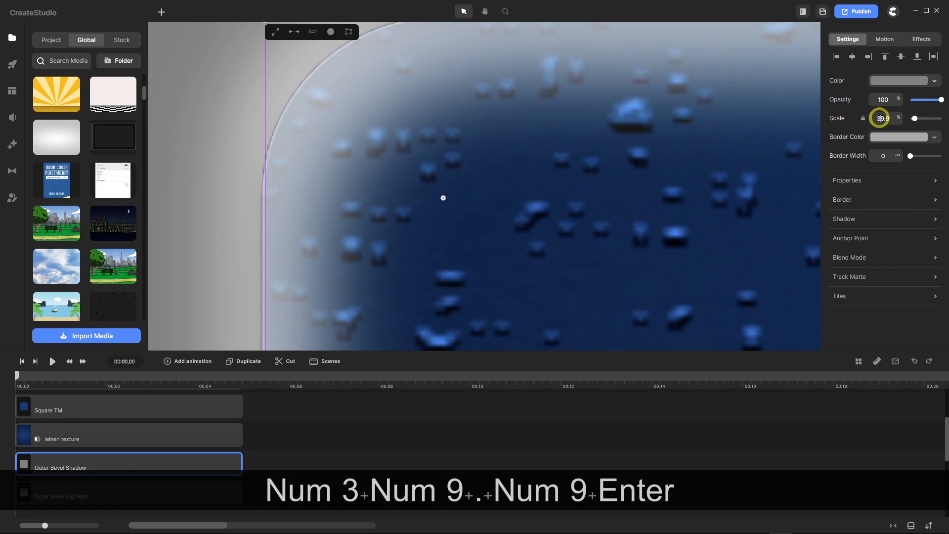
# Set the scale of the blue square's Outer Bevel Highlight layer to 39.9%.
pyautogui.scroll(-1, 149, 426)
pyautogui.click(275, 397)
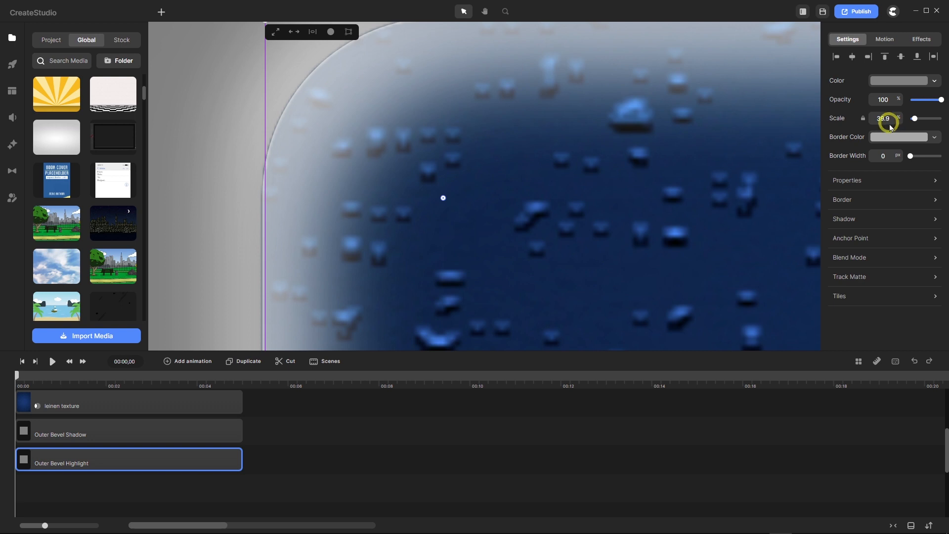
pyautogui.moveTo(888, 119); pyautogui.dragTo(874, 95)
pyautogui.write('3')
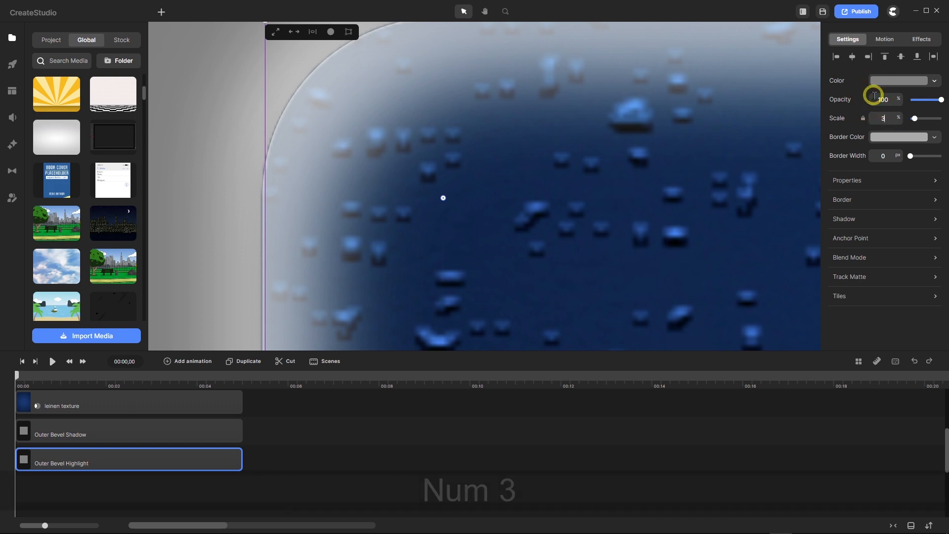
pyautogui.write('9.9')
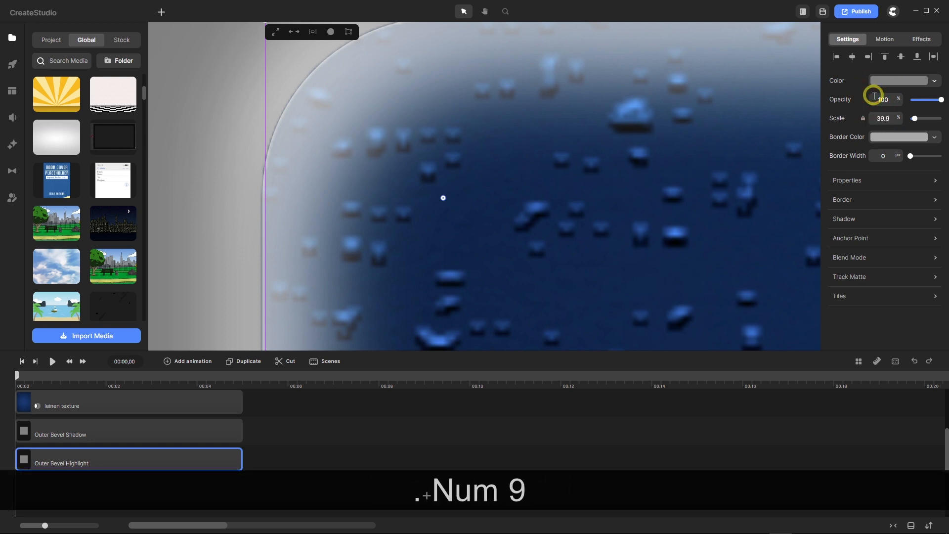
pyautogui.press('Return')
pyautogui.press('Return')
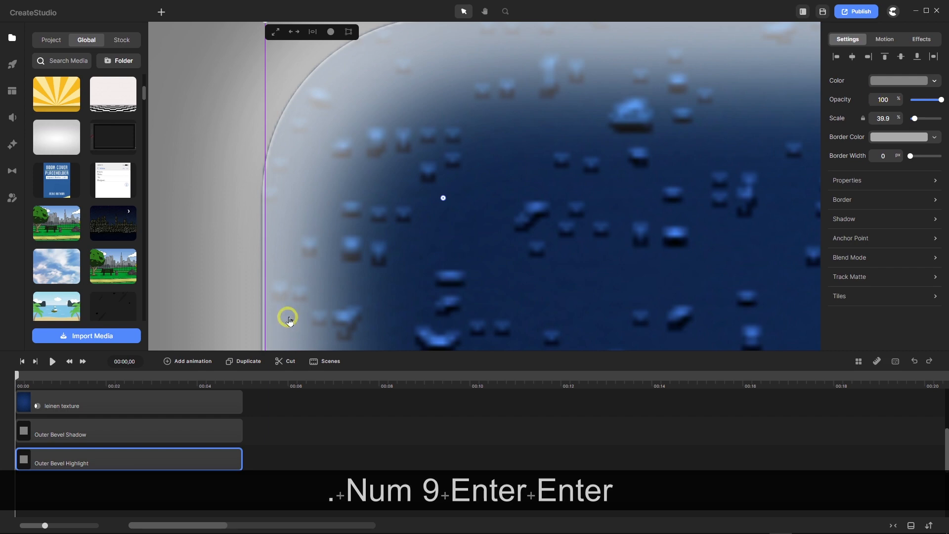
# Examine the blue square as a whole and its lower corner up close for a remaining edge line.
pyautogui.scroll(-5, 363, 266)
pyautogui.scroll(-2, 365, 268)
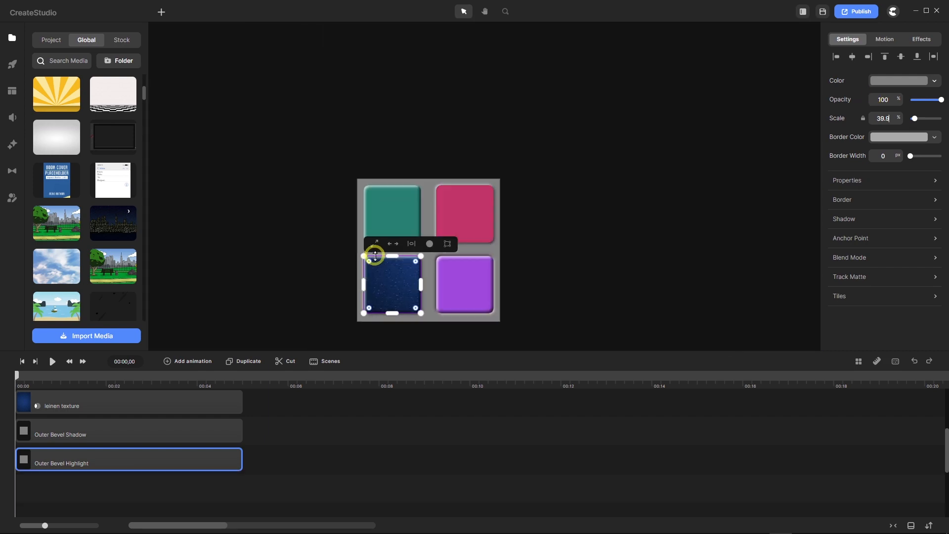
pyautogui.scroll(8, 369, 318)
pyautogui.scroll(3, 329, 299)
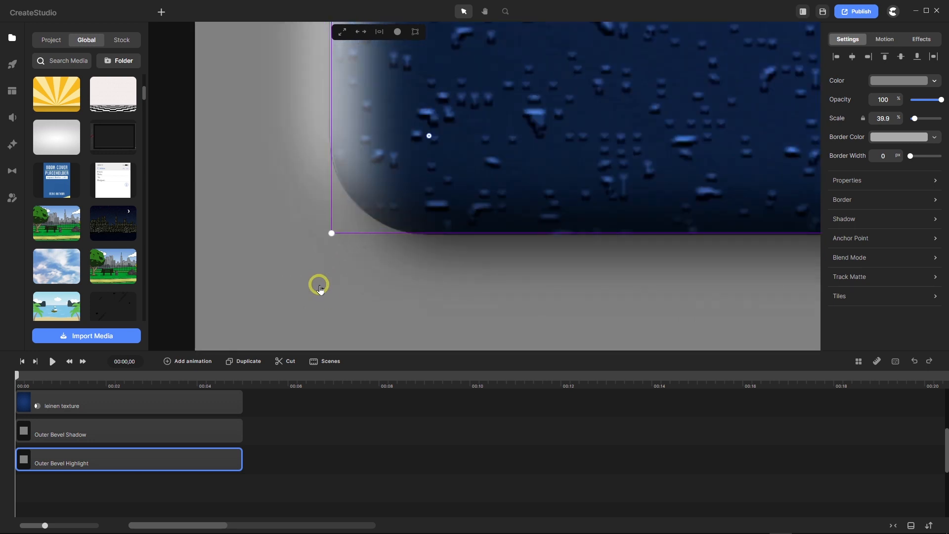
pyautogui.scroll(-3, 319, 288)
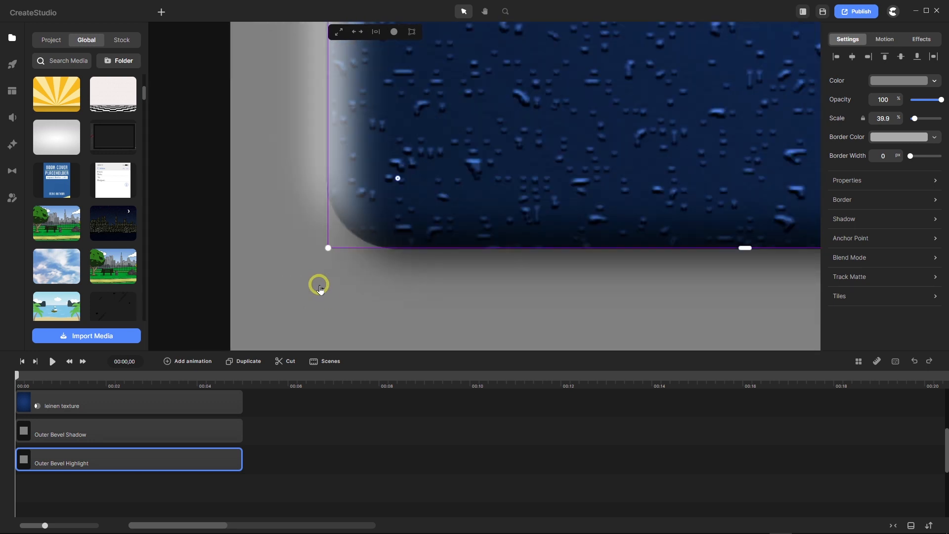
pyautogui.scroll(3, 201, 417)
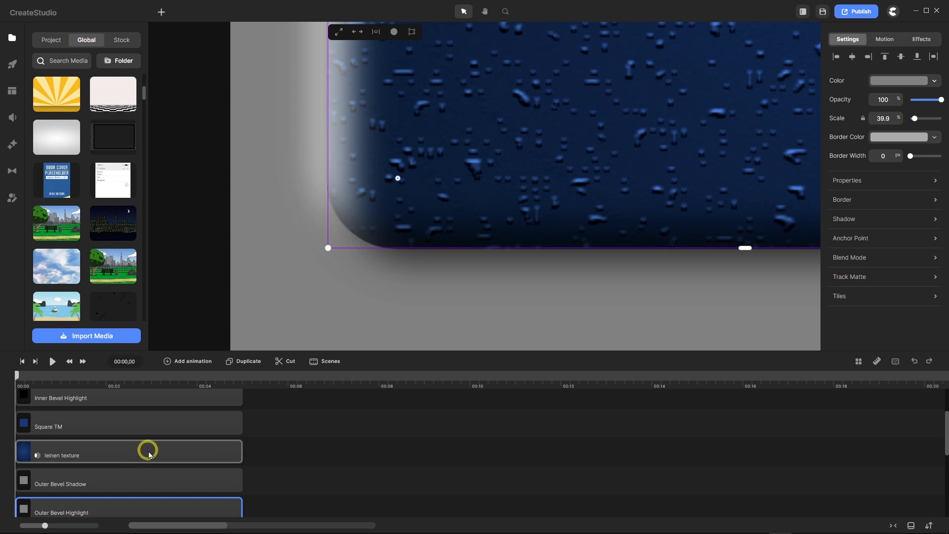
# Examine the blue textured square alongside the other bevel squares and review its layer stack in the timeline.
pyautogui.moveTo(161, 455); pyautogui.dragTo(113, 456)
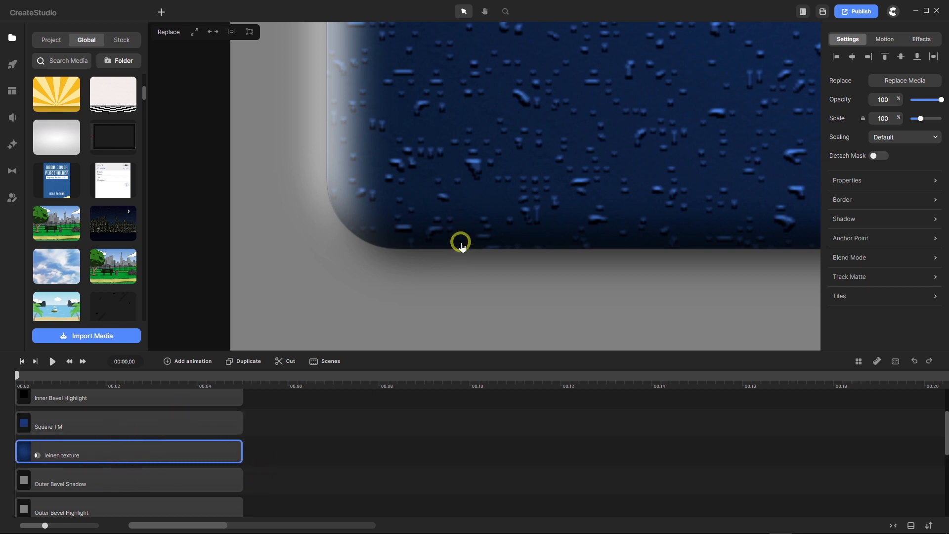
pyautogui.scroll(-5, 439, 284)
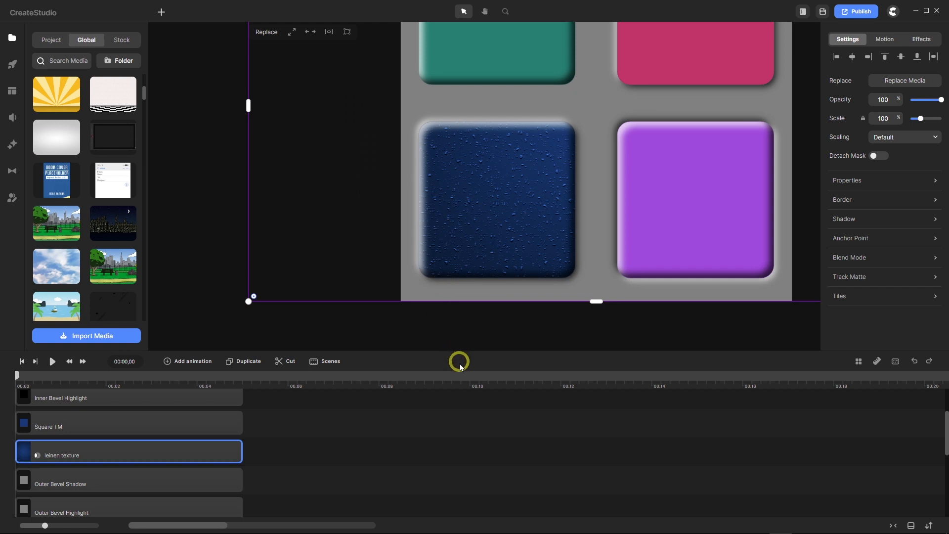
pyautogui.click(462, 332)
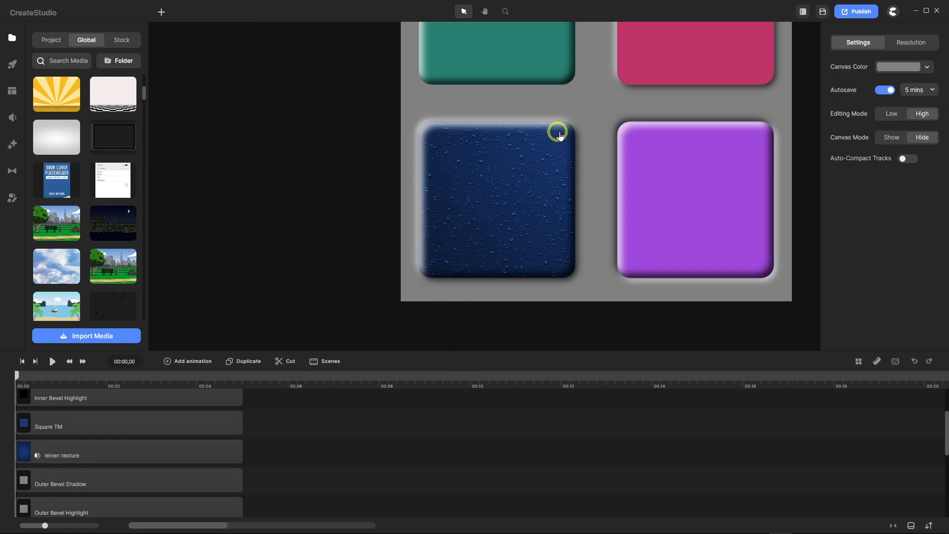
pyautogui.scroll(3, 558, 131)
pyautogui.scroll(-3, 369, 156)
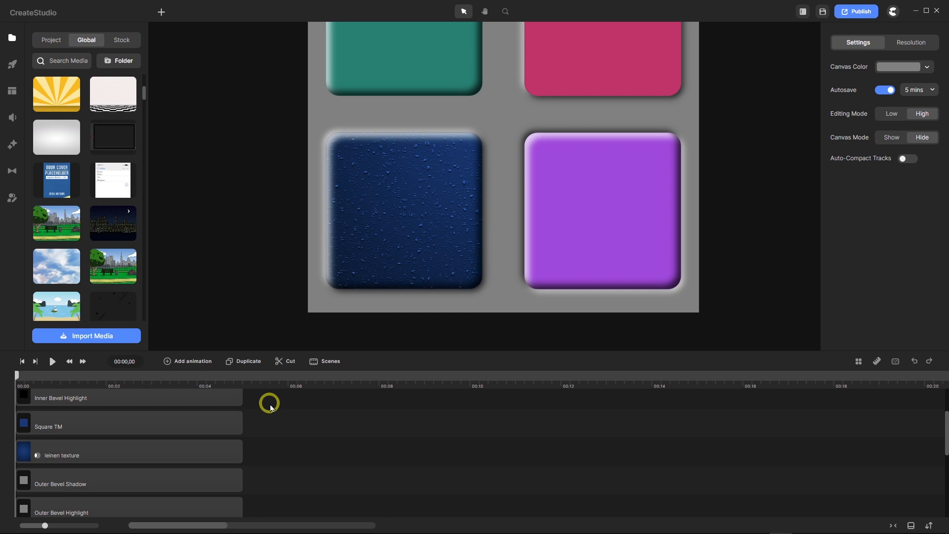
pyautogui.scroll(2, 270, 409)
pyautogui.scroll(-3, 270, 408)
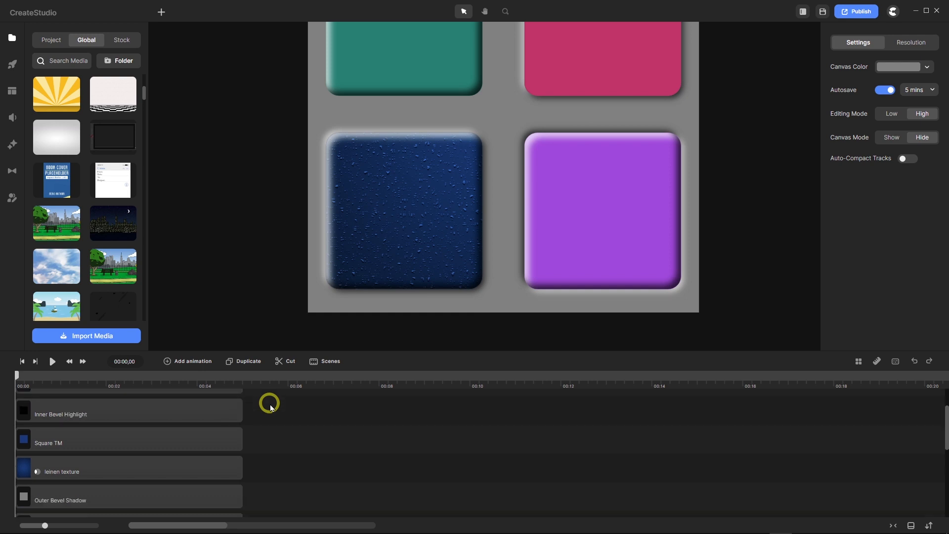
pyautogui.scroll(1, 270, 408)
pyautogui.scroll(1, 270, 409)
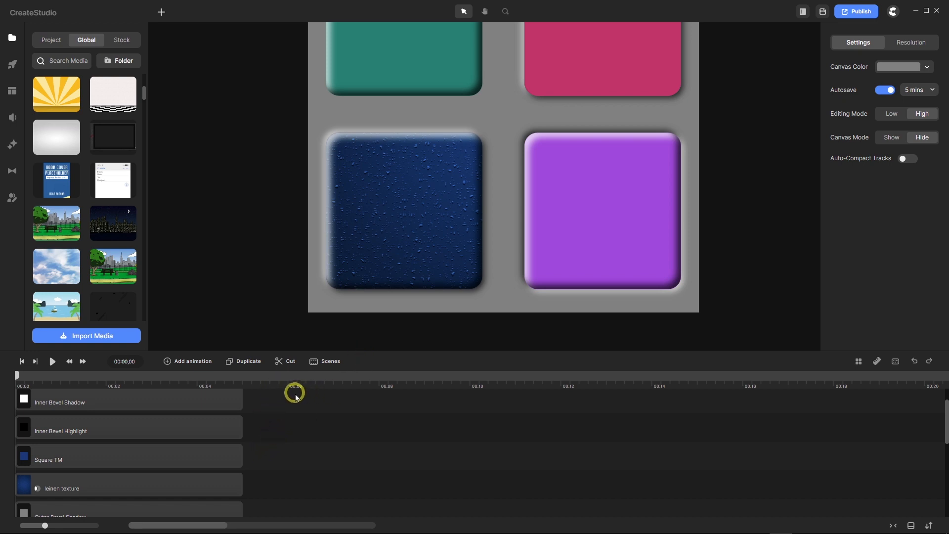
pyautogui.moveTo(290, 350); pyautogui.dragTo(269, 269)
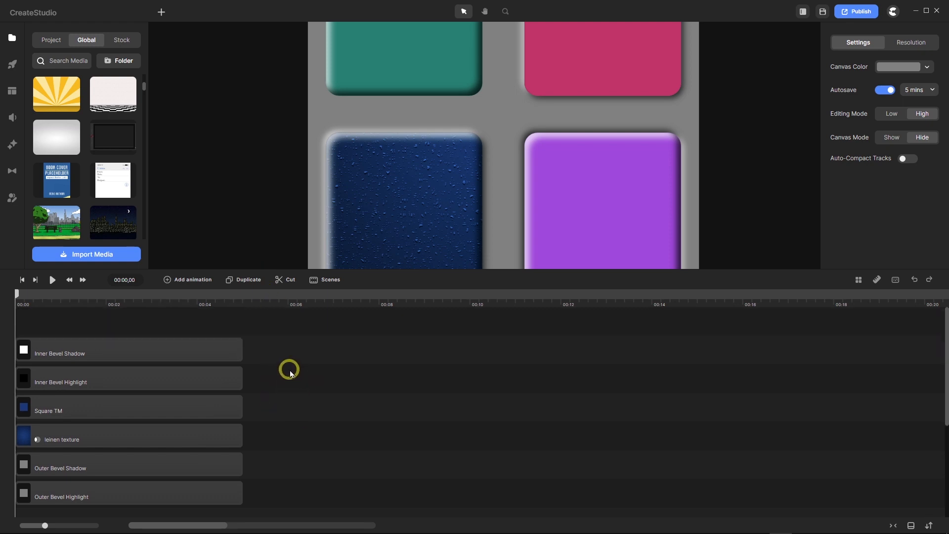
pyautogui.moveTo(280, 269); pyautogui.dragTo(293, 345)
pyautogui.scroll(-2, 182, 457)
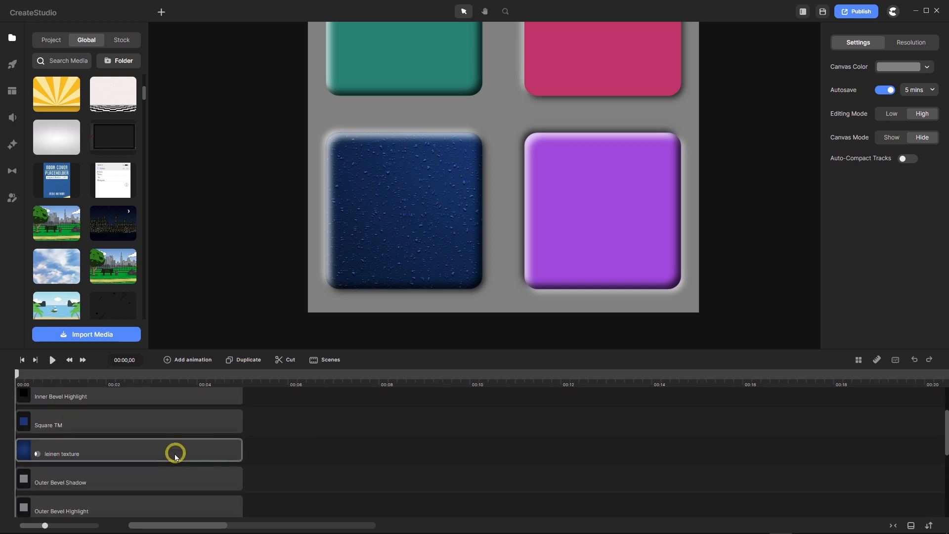
# Replace the leinen texture layer's media with the cartoon city park image from the global media library.
pyautogui.click(171, 454)
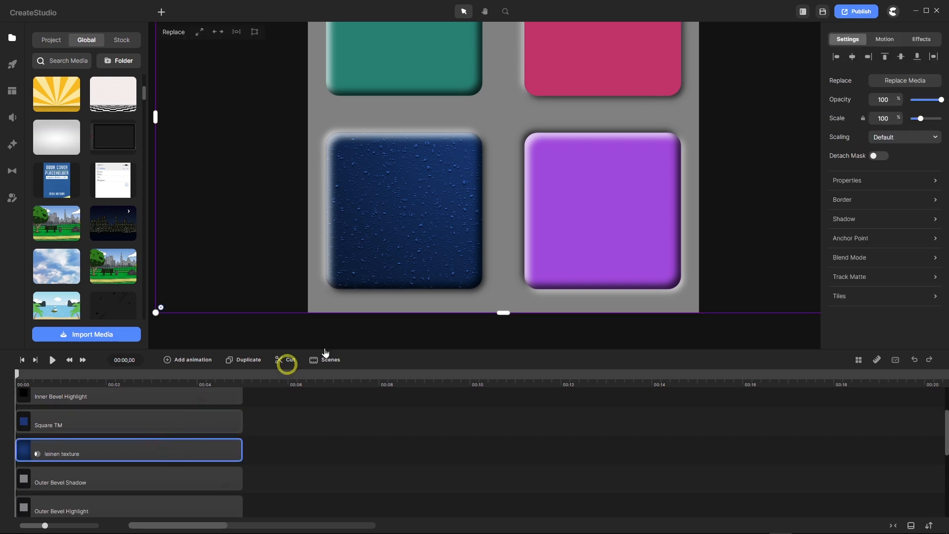
pyautogui.click(905, 79)
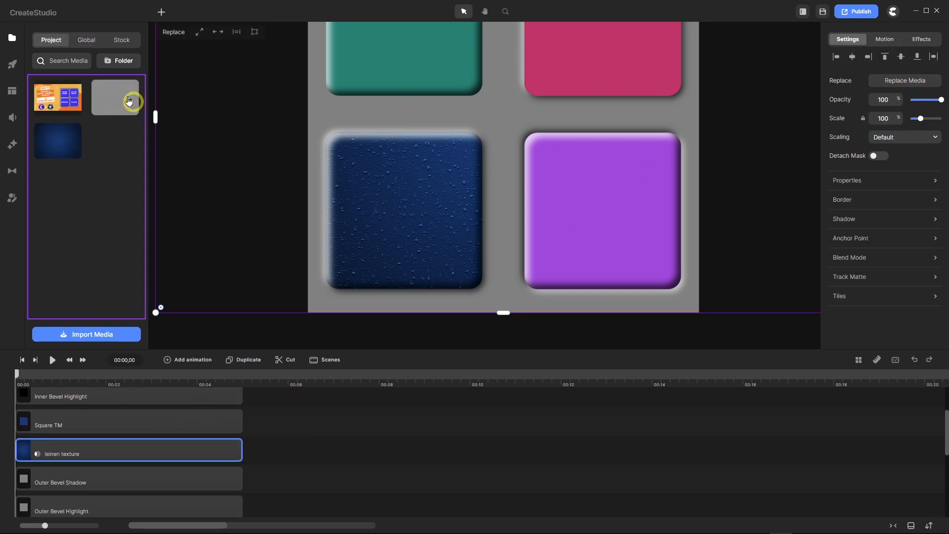
pyautogui.click(87, 39)
pyautogui.scroll(-5, 128, 159)
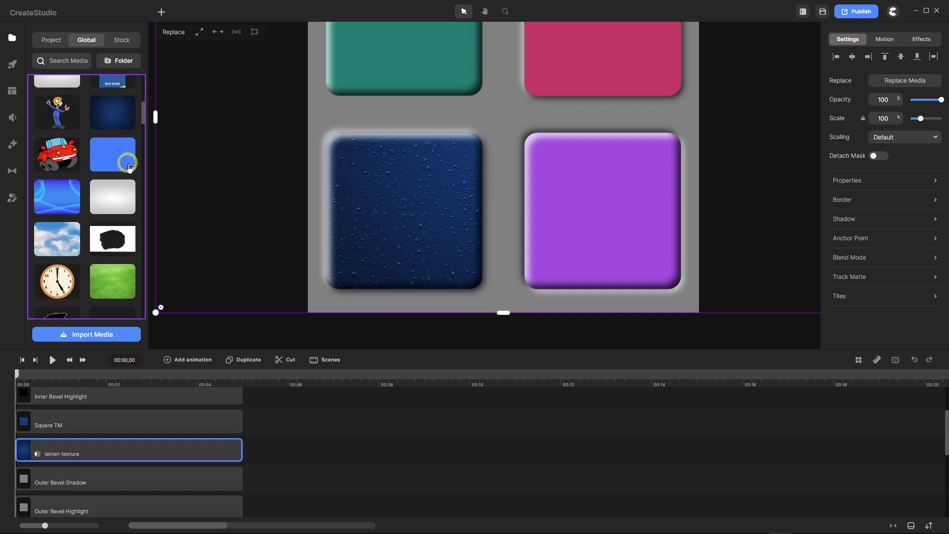
pyautogui.scroll(-5, 127, 166)
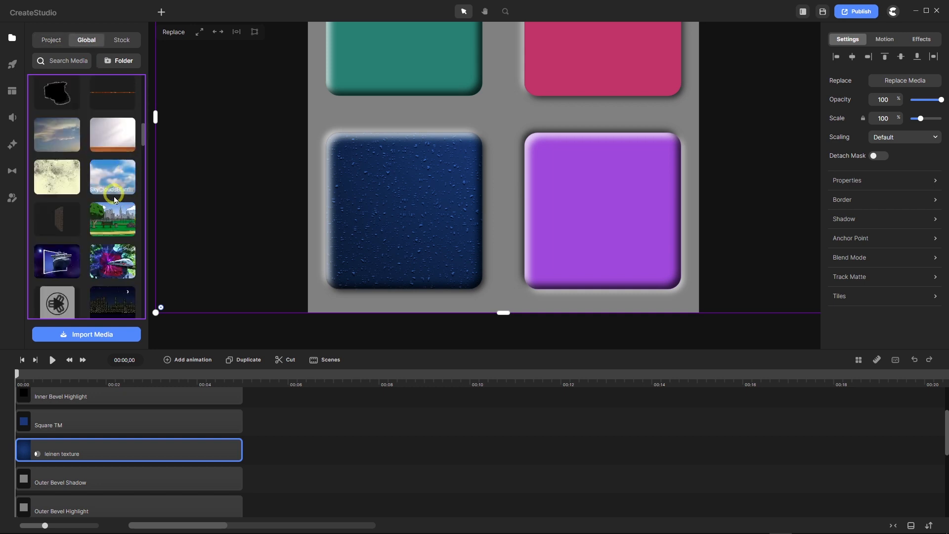
pyautogui.click(114, 219)
pyautogui.scroll(-5, 475, 237)
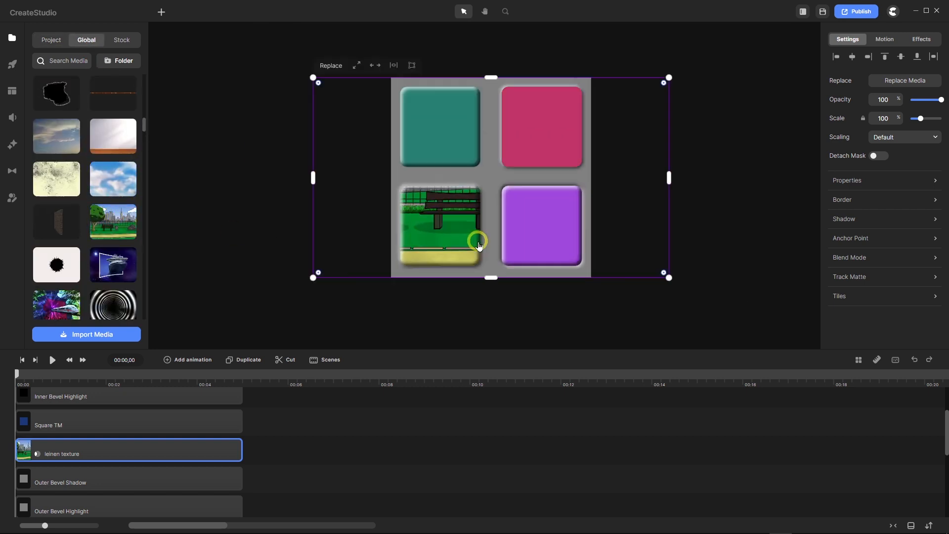
# Scale the park image down to 43% and position it so its flower-and-sun end fills the square.
pyautogui.moveTo(575, 158); pyautogui.dragTo(474, 203)
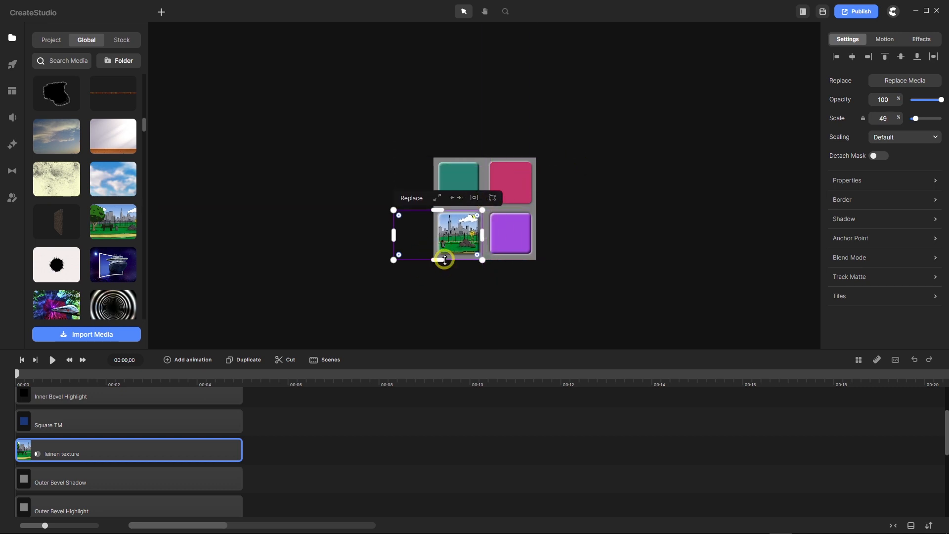
pyautogui.scroll(4, 443, 259)
pyautogui.moveTo(307, 259); pyautogui.dragTo(333, 252)
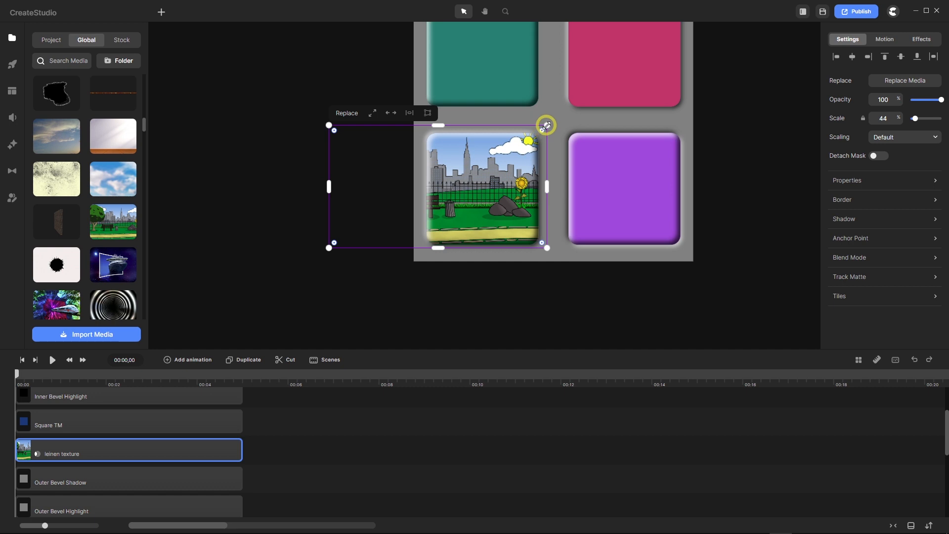
pyautogui.moveTo(547, 125); pyautogui.dragTo(542, 127)
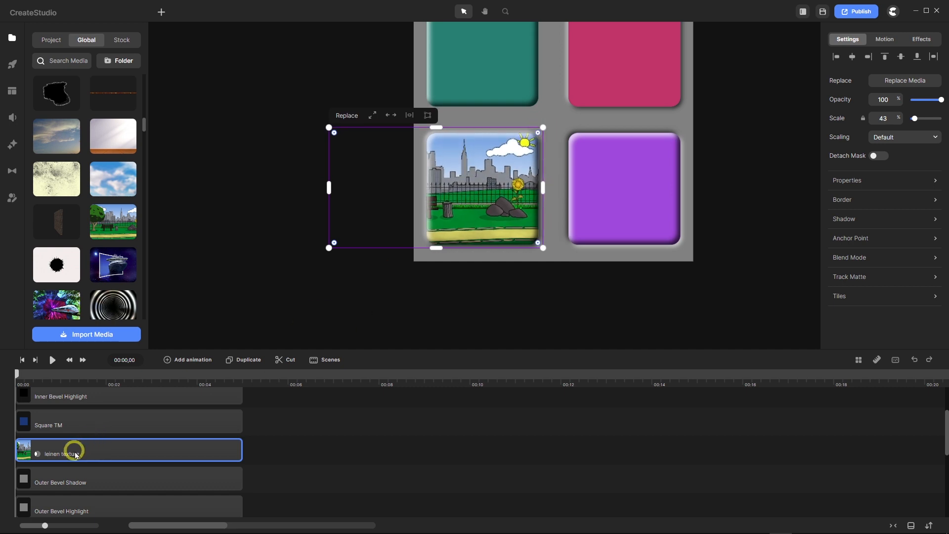
# Add a Position animation with Linear easing to the park image layer.
pyautogui.click(168, 364)
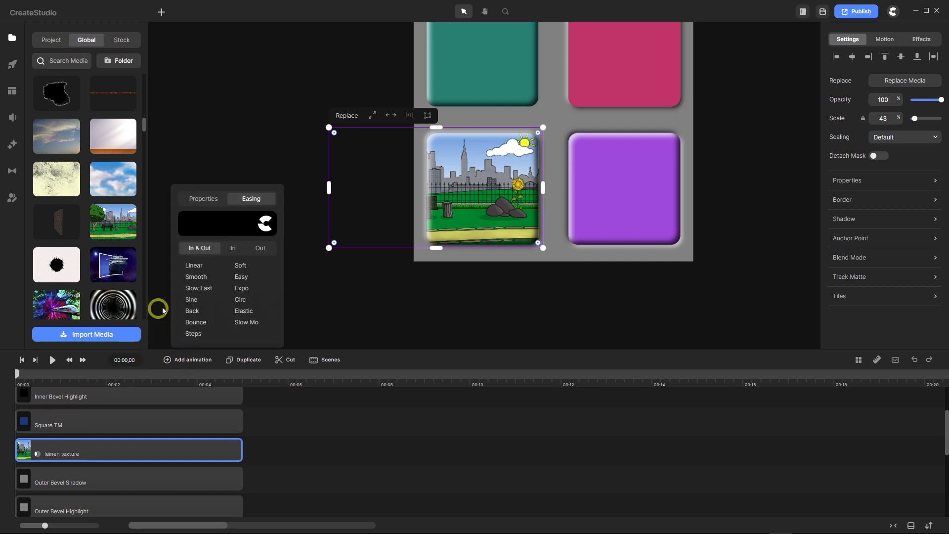
pyautogui.click(202, 266)
pyautogui.click(202, 199)
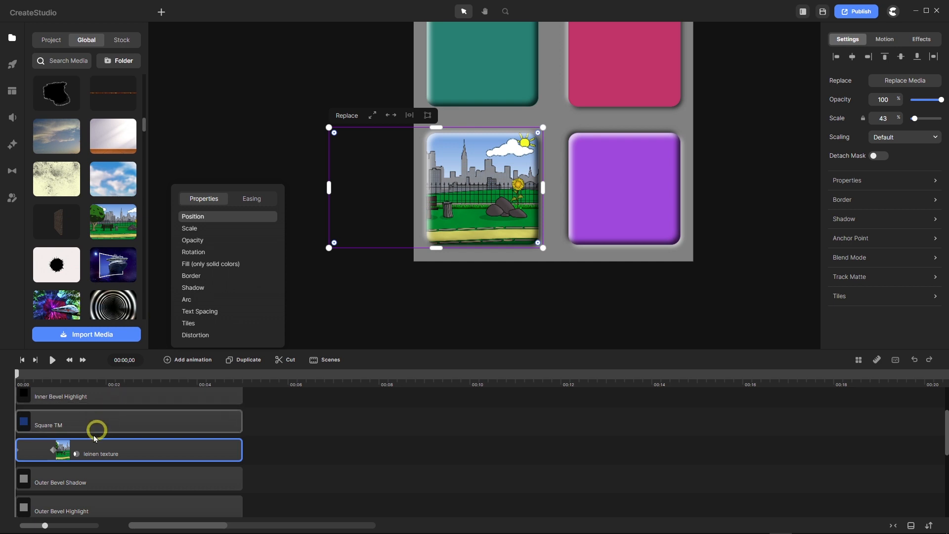
# Extend the park image's Position animation so its end keyframe sits at 00:04,29.
pyautogui.moveTo(54, 449); pyautogui.dragTo(225, 456)
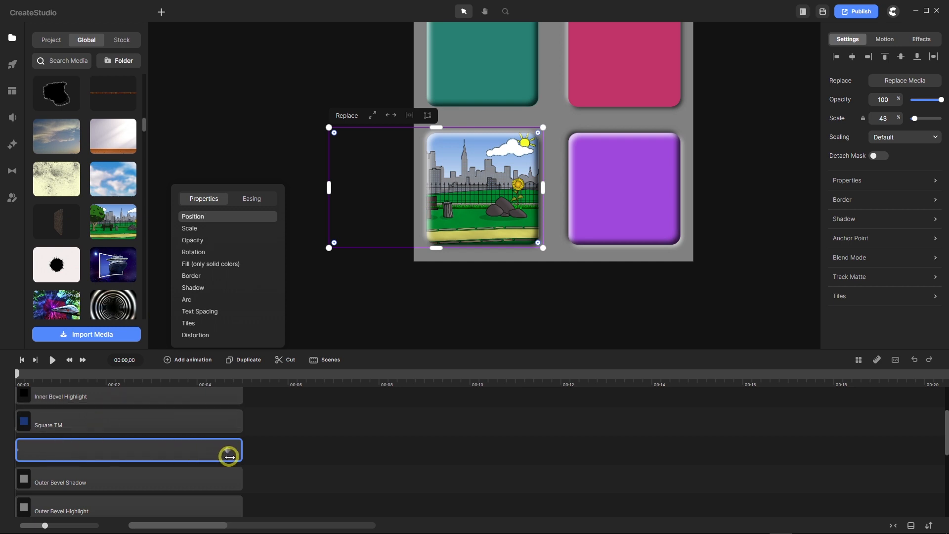
pyautogui.click(246, 457)
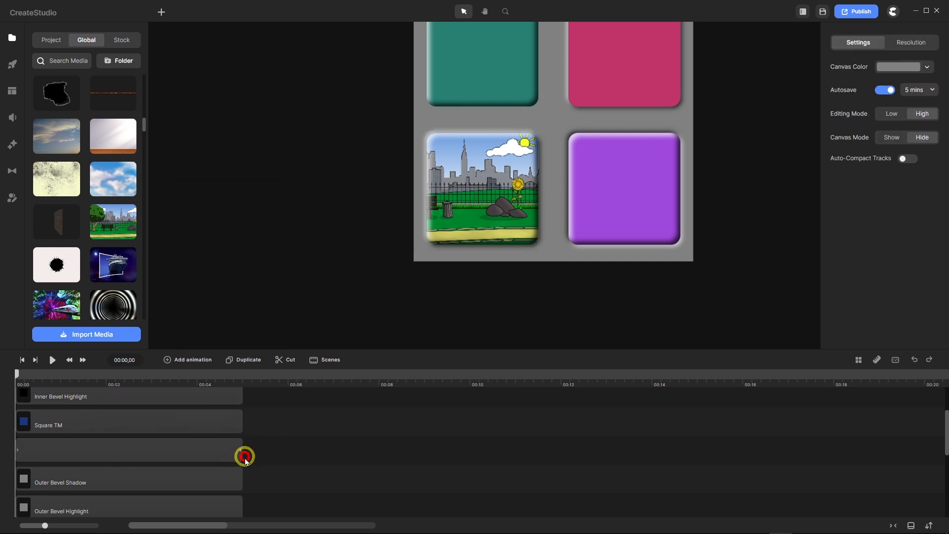
pyautogui.click(238, 451)
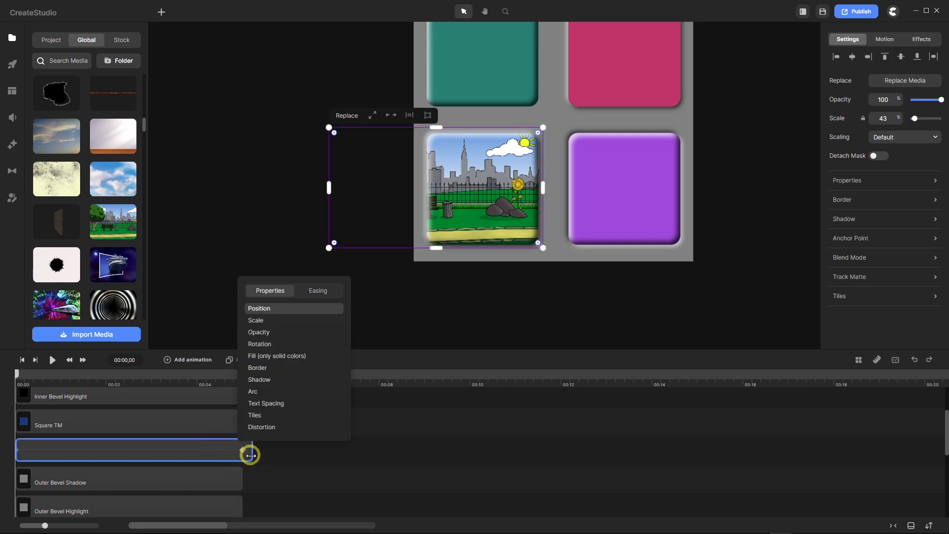
pyautogui.click(242, 451)
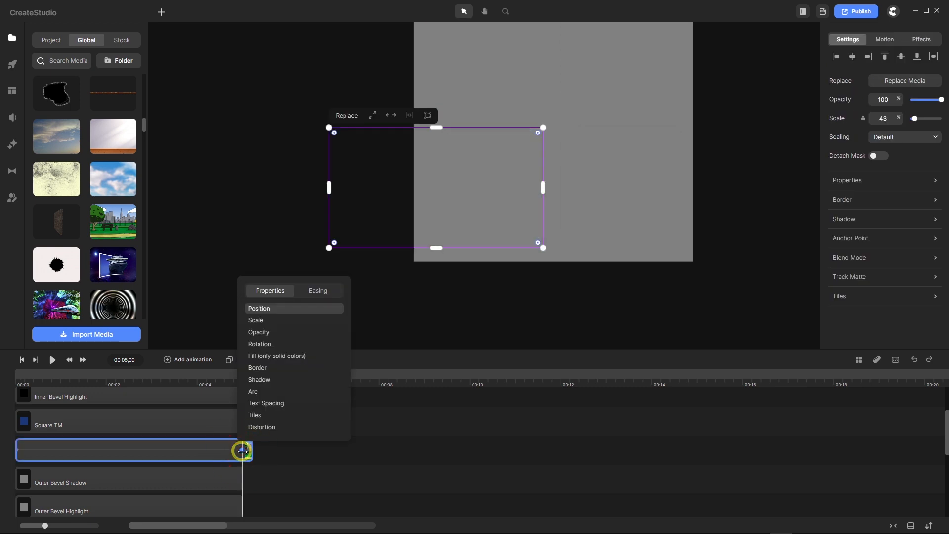
pyautogui.click(317, 476)
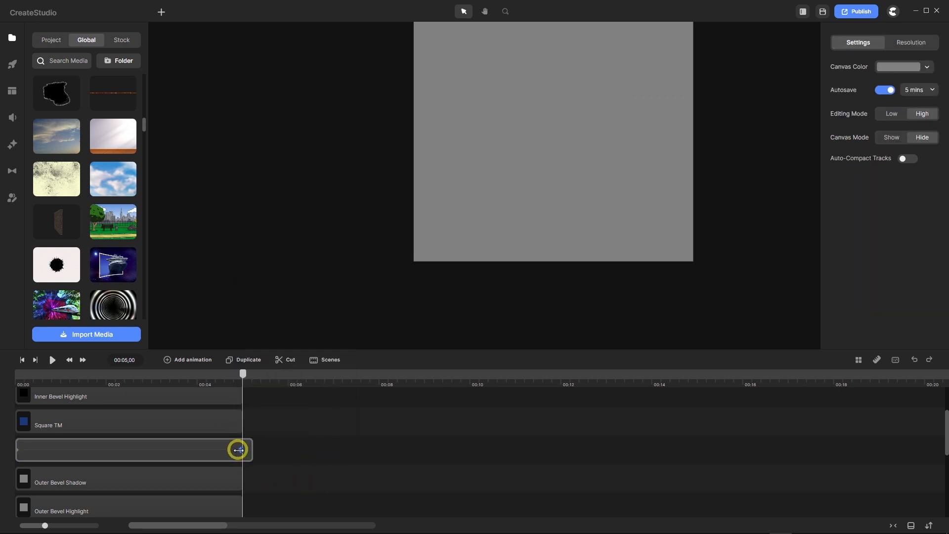
pyautogui.click(237, 450)
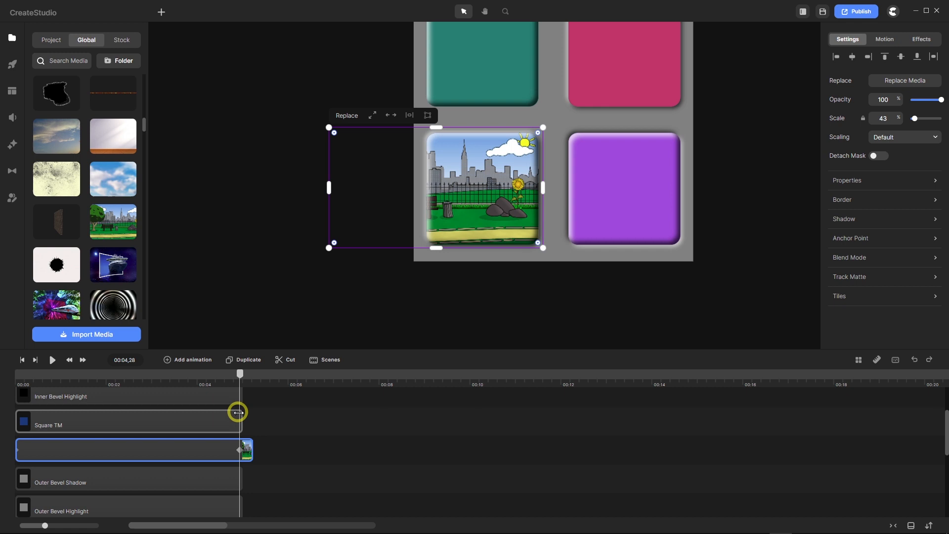
pyautogui.click(239, 451)
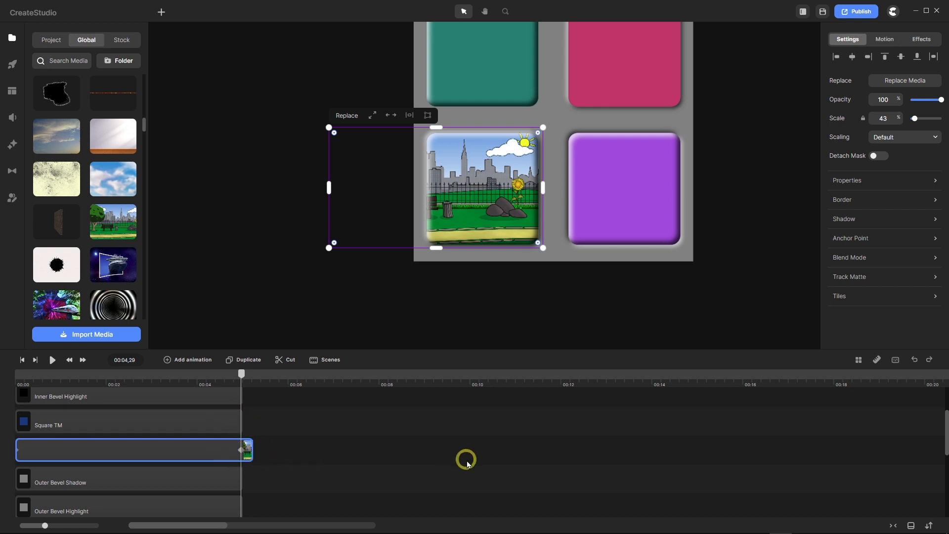
# Shift the park image horizontally at the end keyframe until its tree and bench fill the square.
pyautogui.hotkey('shift', 'Right')
pyautogui.hotkey('shift', 'Right')
pyautogui.hotkey('shift', 'Right')
pyautogui.hotkey('shift', 'Right')
pyautogui.hotkey('shift', 'Right')
pyautogui.hotkey('shift', 'Right')
pyautogui.hotkey('shift', 'Right')
pyautogui.hotkey('shift', 'Right')
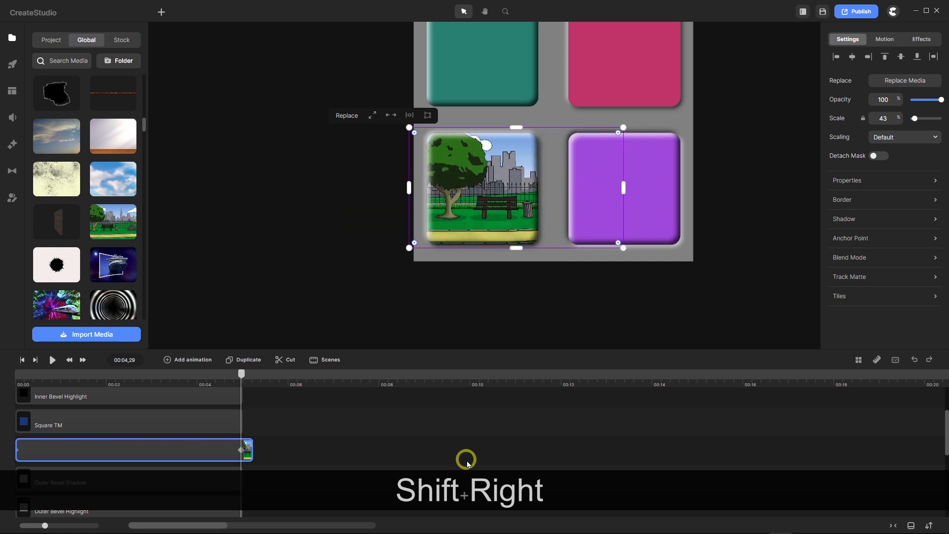
pyautogui.hotkey('shift', 'Right')
pyautogui.hotkey('shift', 'Right')
pyautogui.hotkey('shift', 'Right')
pyautogui.hotkey('shift', 'Right')
pyautogui.hotkey('shift', 'Right')
pyautogui.hotkey('shift', 'Right')
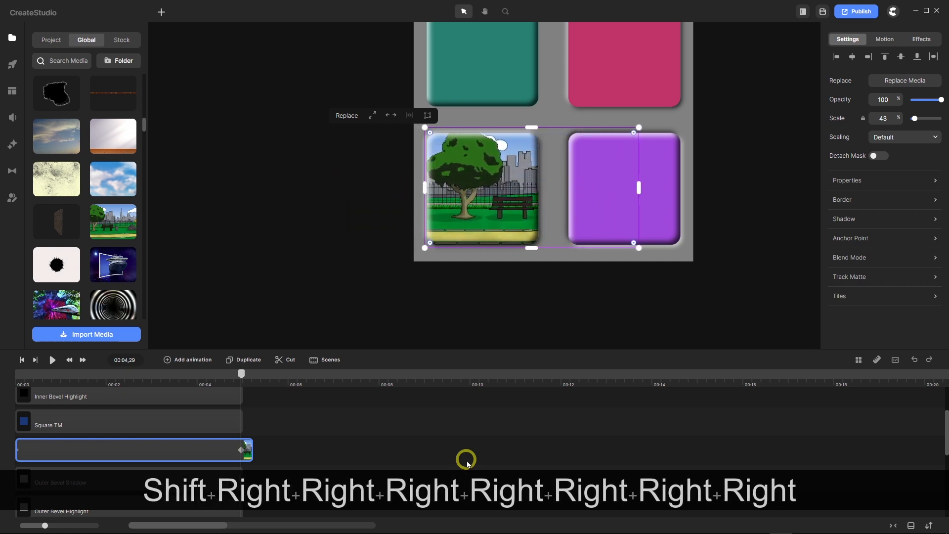
pyautogui.hotkey('shift', 'Left')
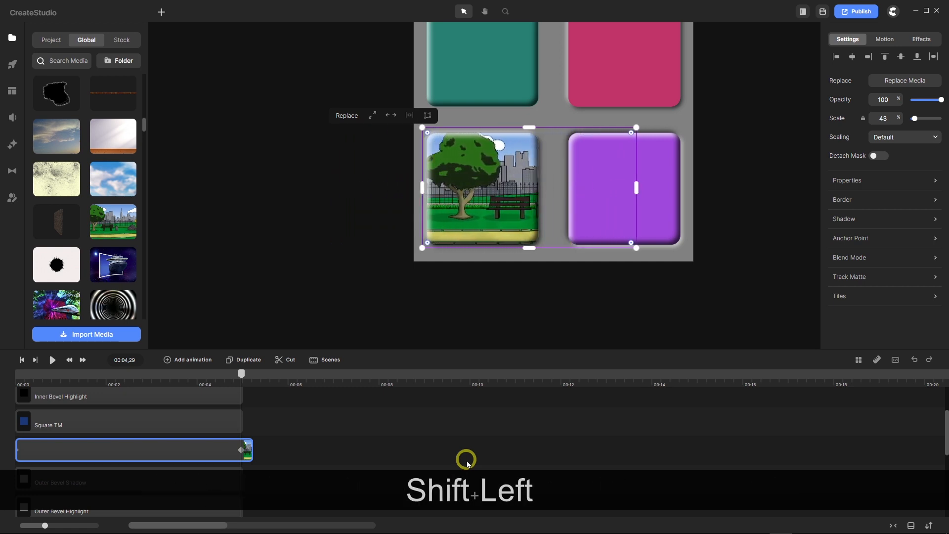
# Preview the image pan from the start, and trim the park image layer to end with the square's other layers.
pyautogui.click(23, 361)
pyautogui.click(52, 360)
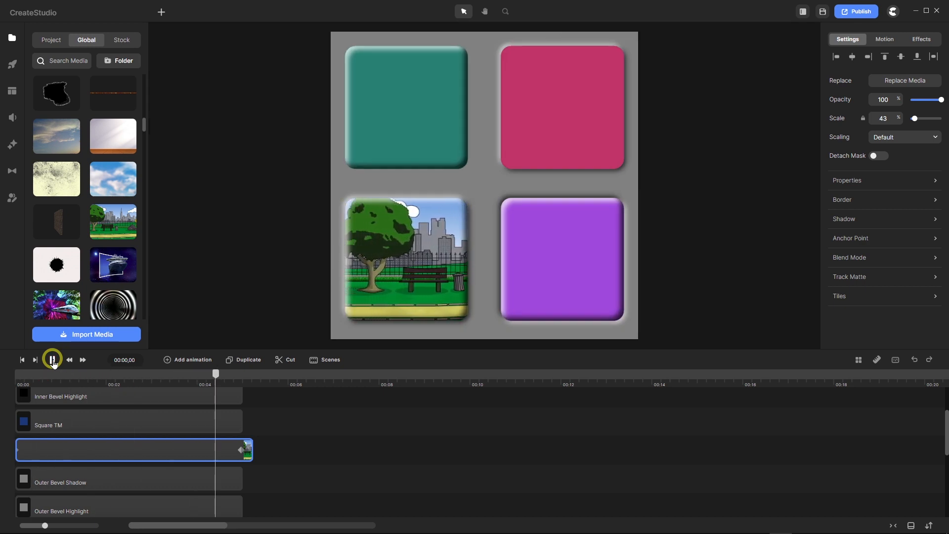
pyautogui.click(52, 360)
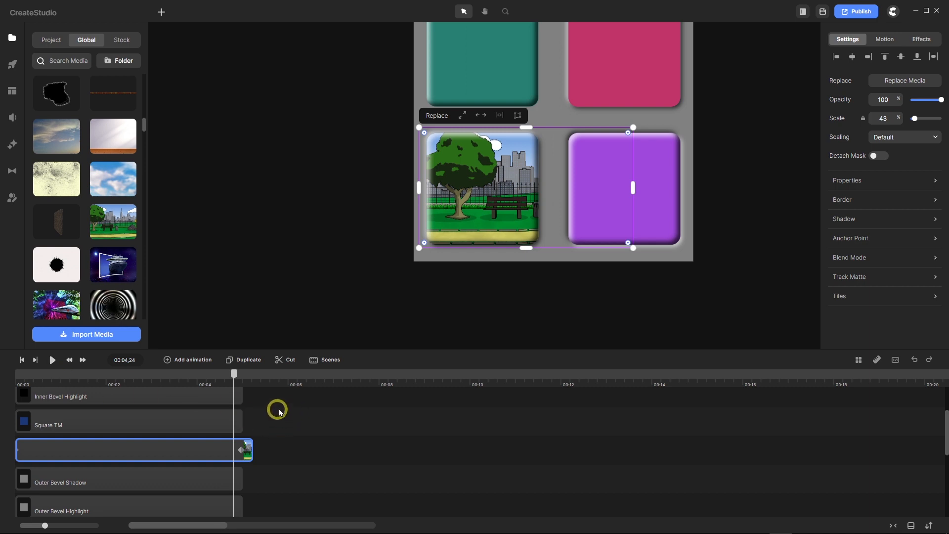
pyautogui.moveTo(251, 450); pyautogui.dragTo(242, 453)
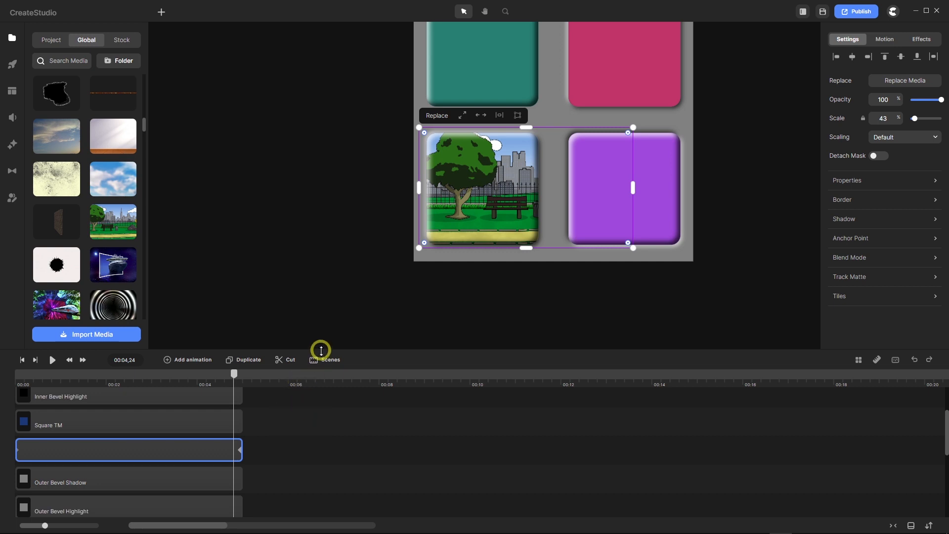
# Group the six layers of the image-filled square, from Inner Bevel Shadow down to Outer Bevel Highlight.
pyautogui.moveTo(321, 350); pyautogui.dragTo(316, 248)
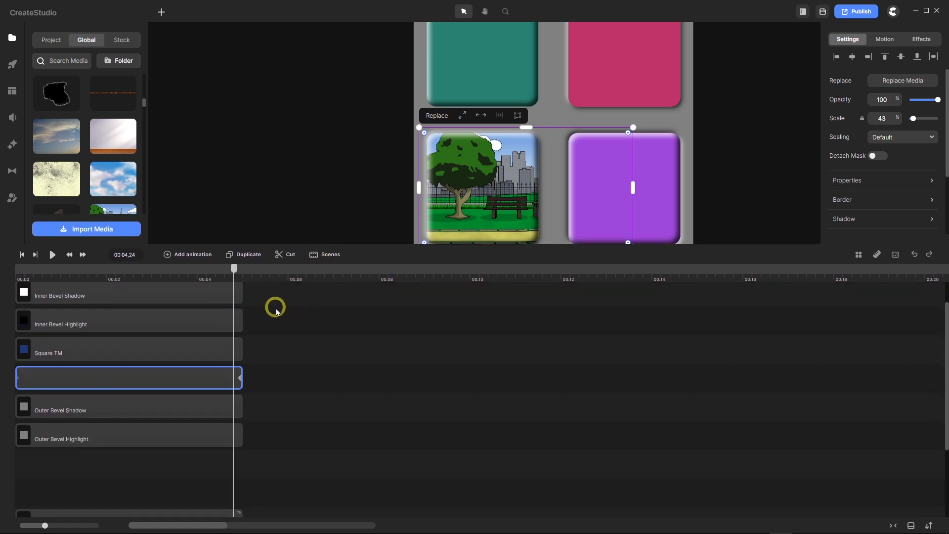
pyautogui.moveTo(272, 309); pyautogui.dragTo(173, 475)
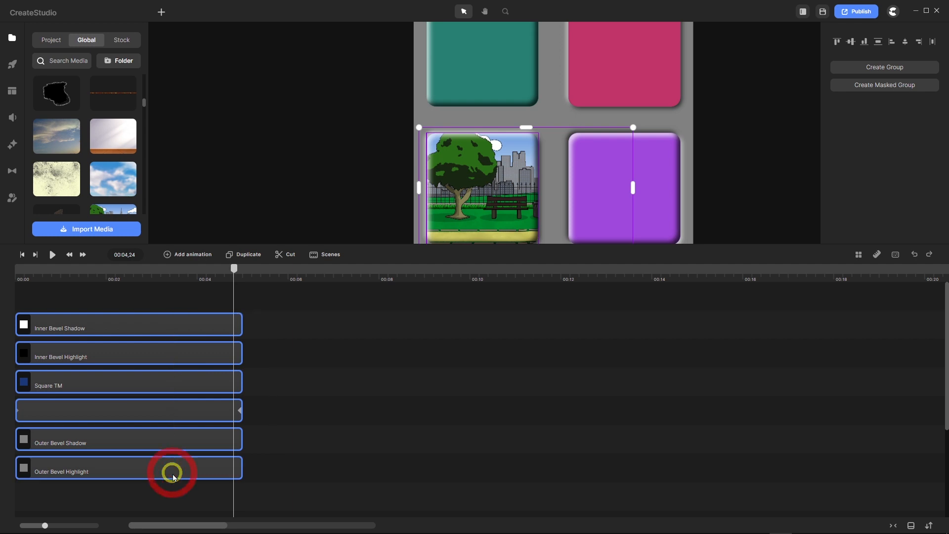
pyautogui.hotkey('ctrl', 'g')
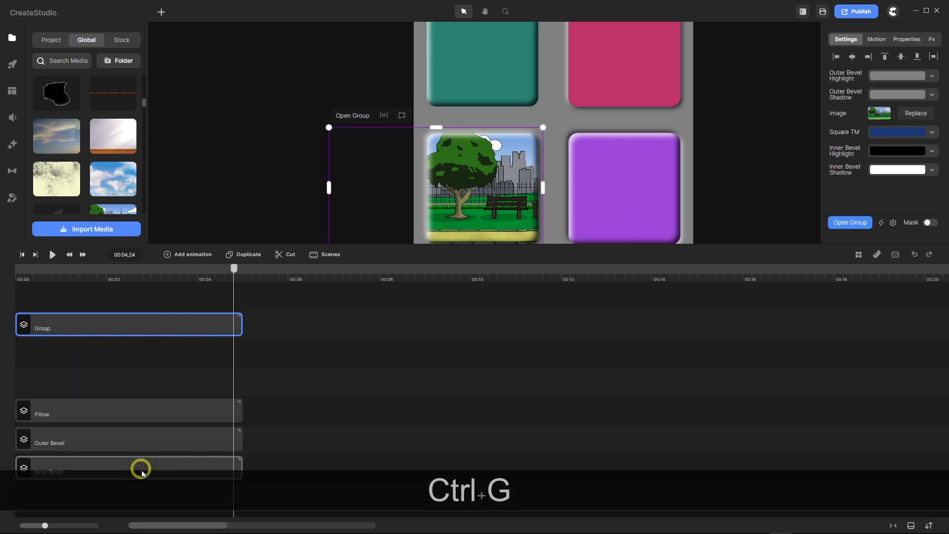
# Rename the image-filled square's new group as "Pillow".
pyautogui.rightClick(67, 332)
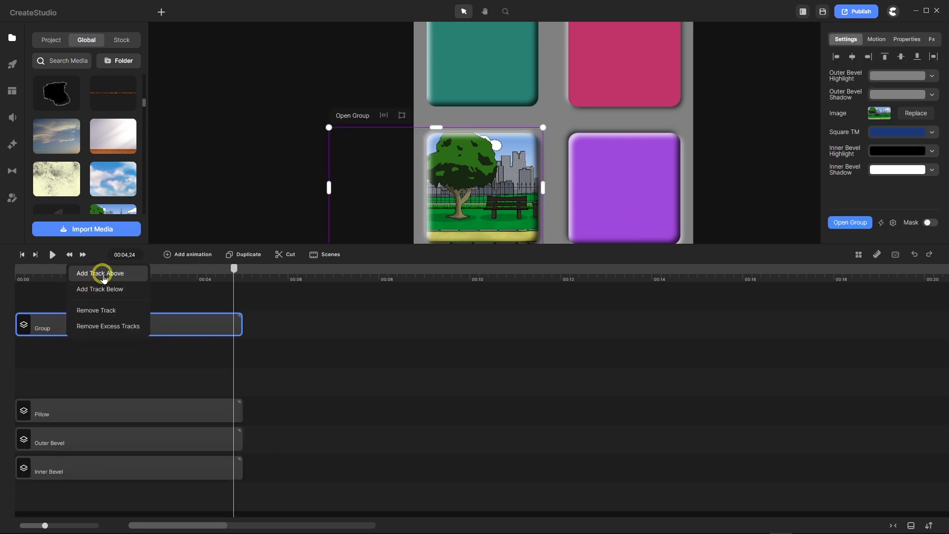
pyautogui.rightClick(56, 325)
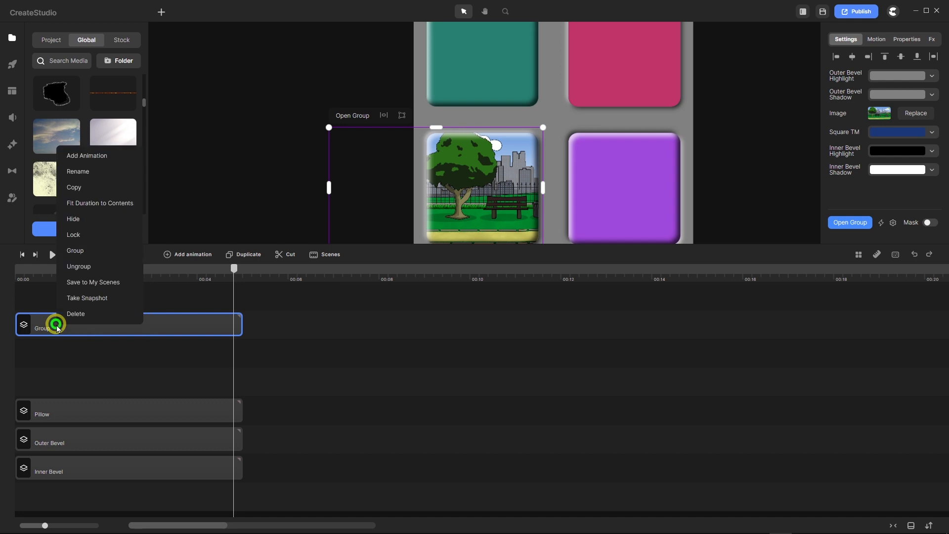
pyautogui.click(92, 178)
pyautogui.write('Pillow')
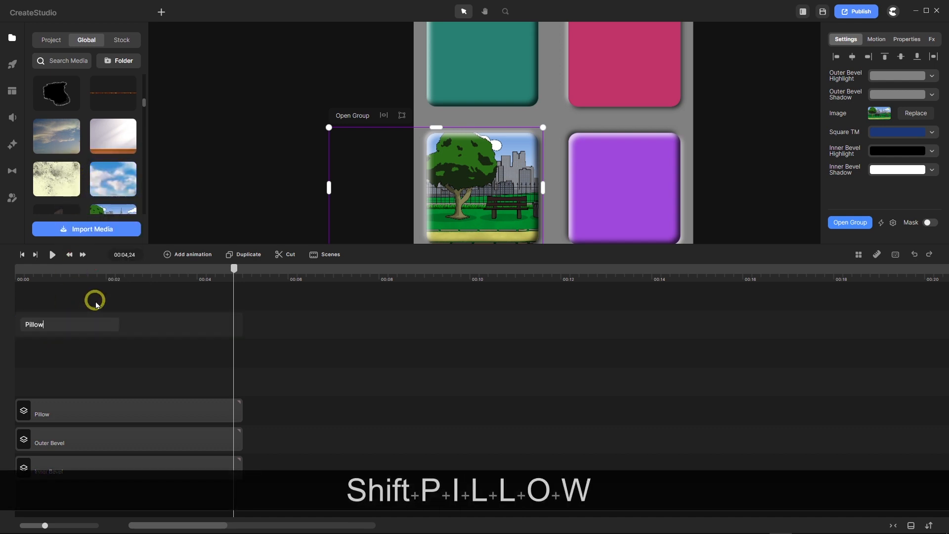
pyautogui.press('Return')
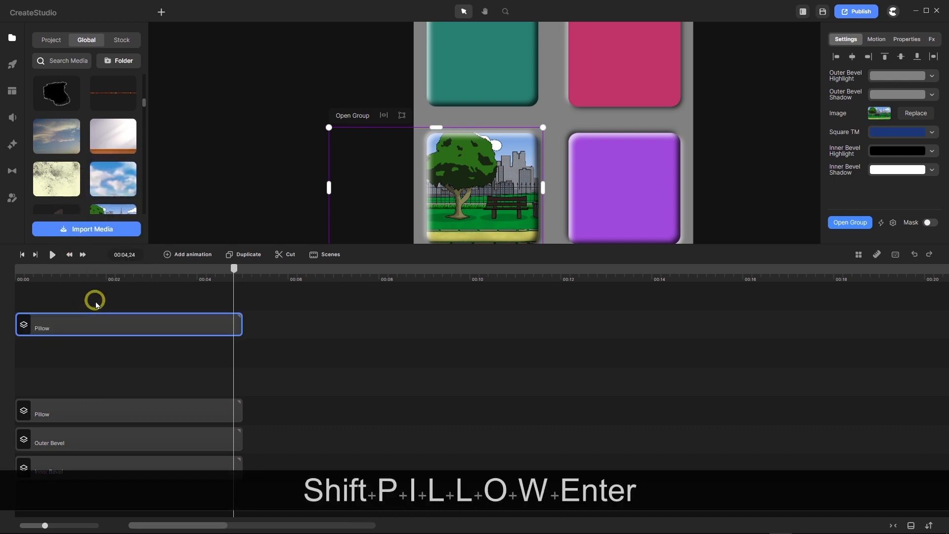
# Ungroup the purple square's Pillow group into its component layers.
pyautogui.click(131, 413)
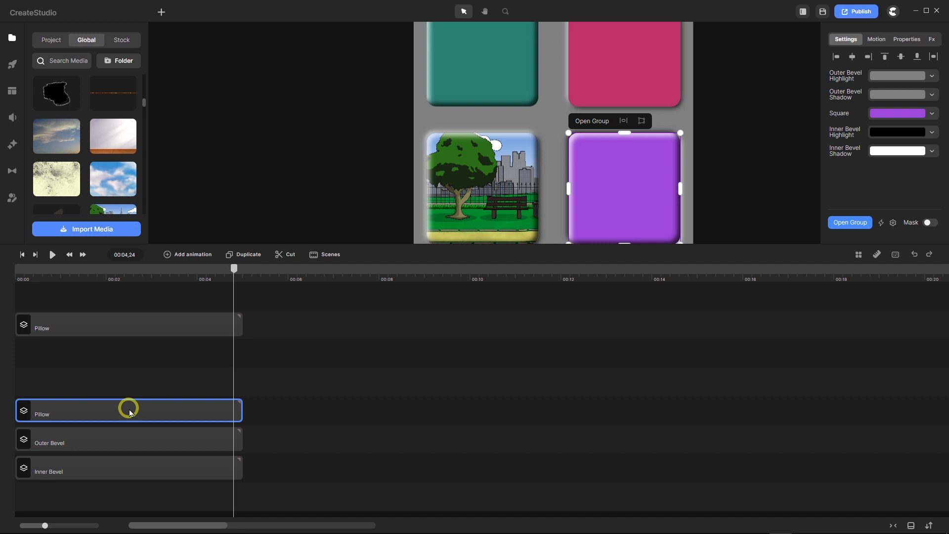
pyautogui.rightClick(131, 413)
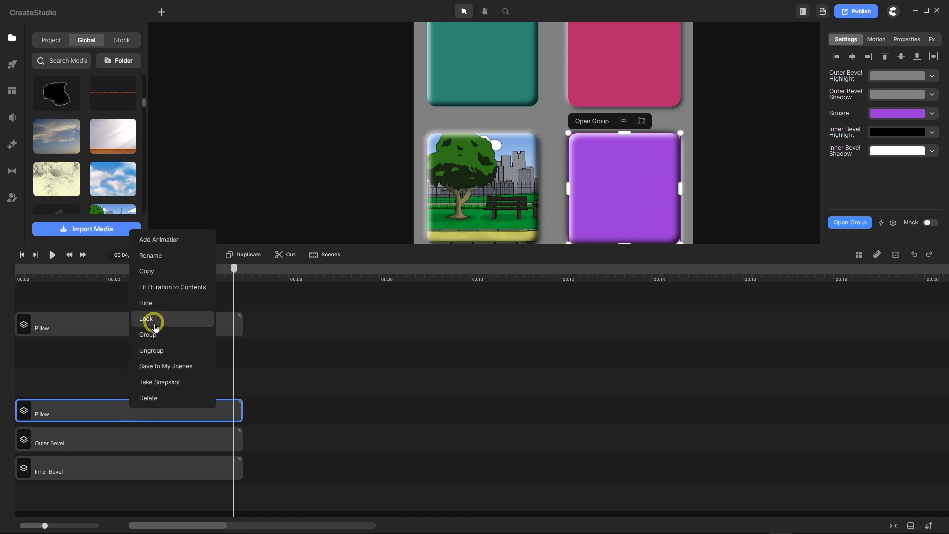
pyautogui.click(167, 350)
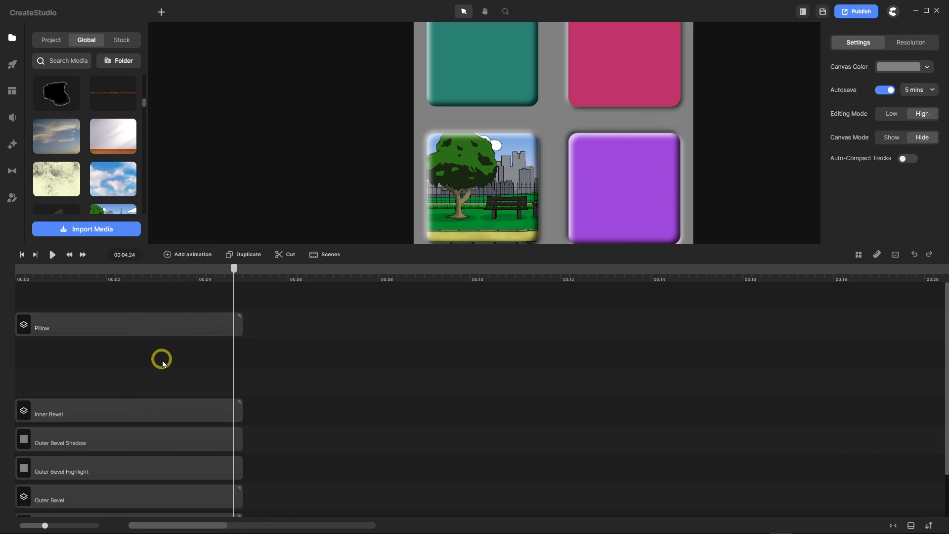
# Add two empty tracks below the purple square's Outer Bevel Highlight layer, and ungroup its Inner Bevel group.
pyautogui.scroll(-2, 163, 363)
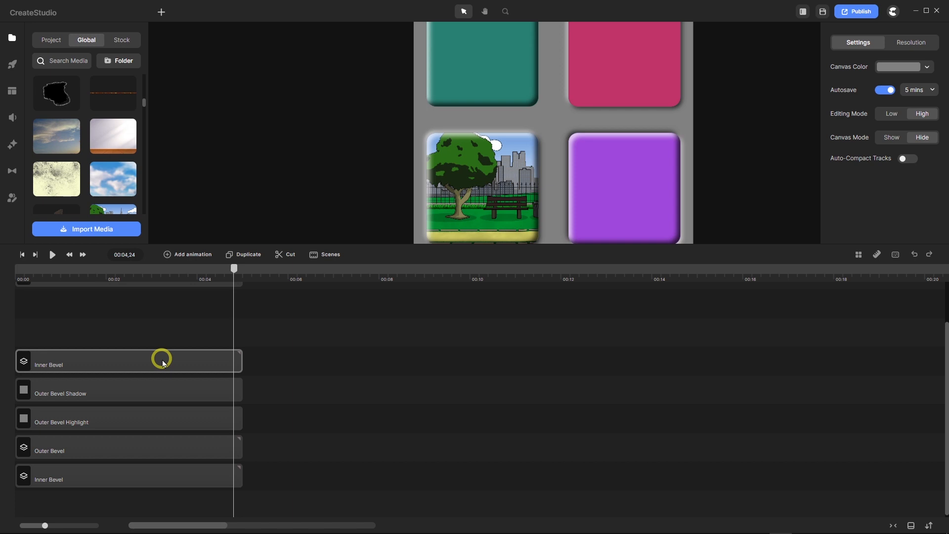
pyautogui.click(163, 362)
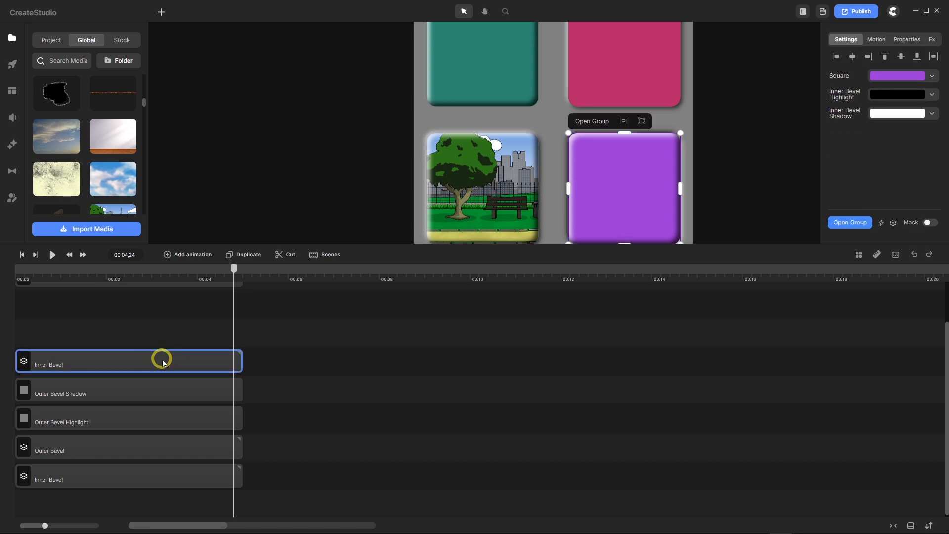
pyautogui.rightClick(290, 413)
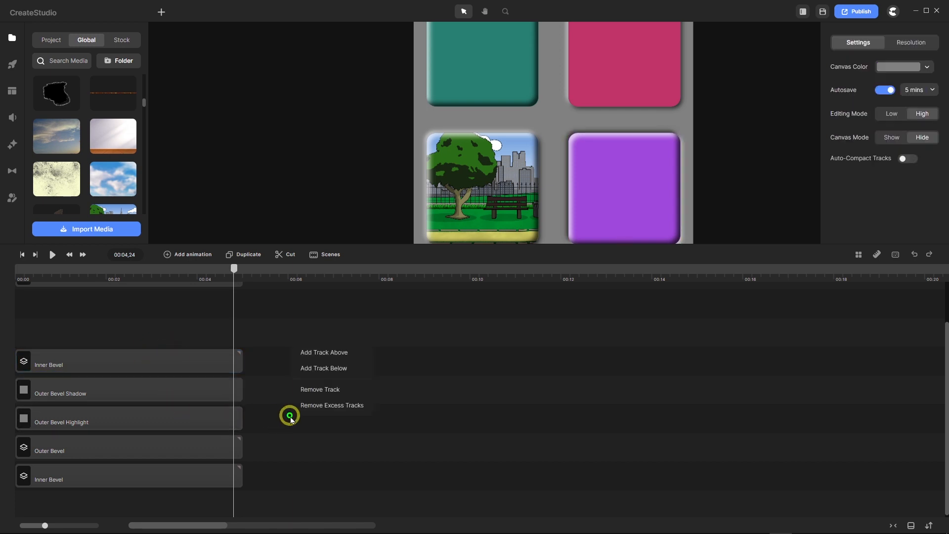
pyautogui.click(307, 366)
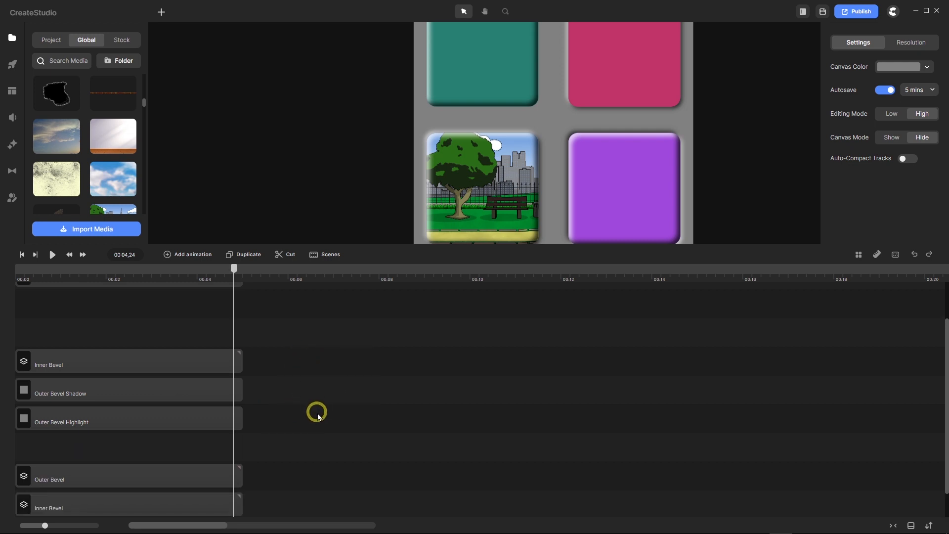
pyautogui.rightClick(319, 409)
pyautogui.click(333, 364)
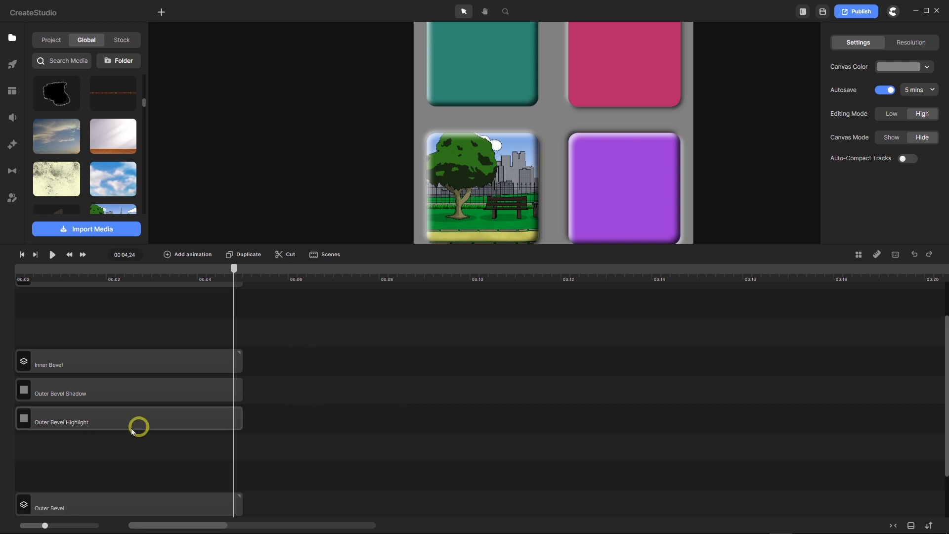
pyautogui.rightClick(92, 364)
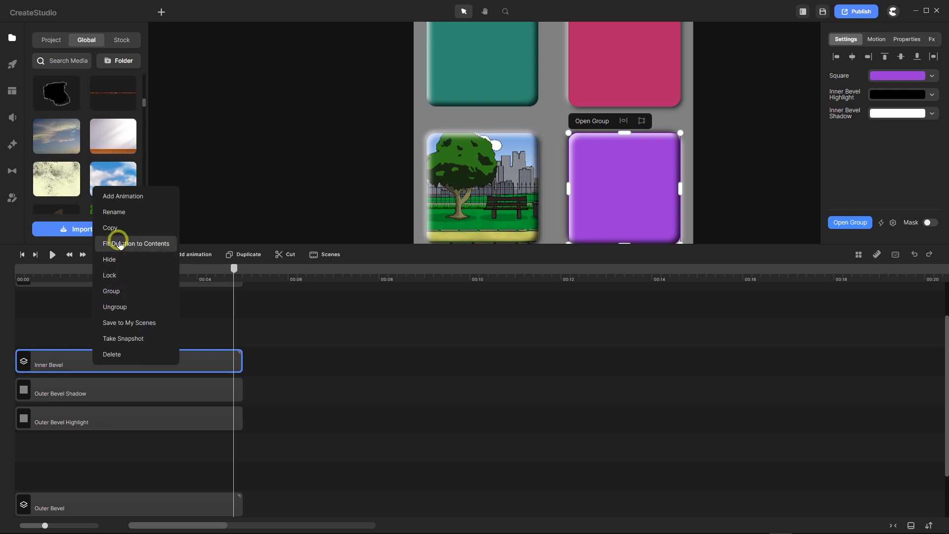
pyautogui.click(124, 307)
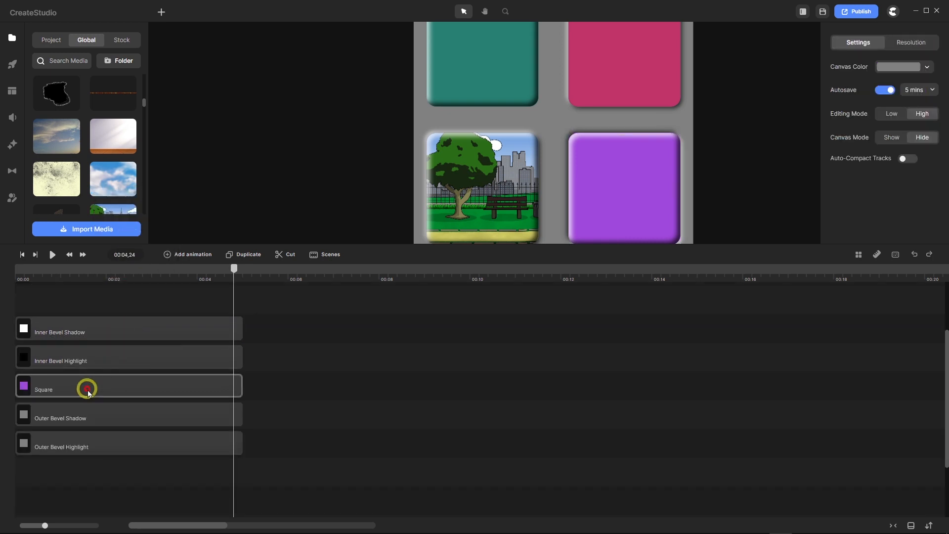
# Rename the purple Square layer as "Square TM".
pyautogui.click(88, 390)
pyautogui.rightClick(87, 389)
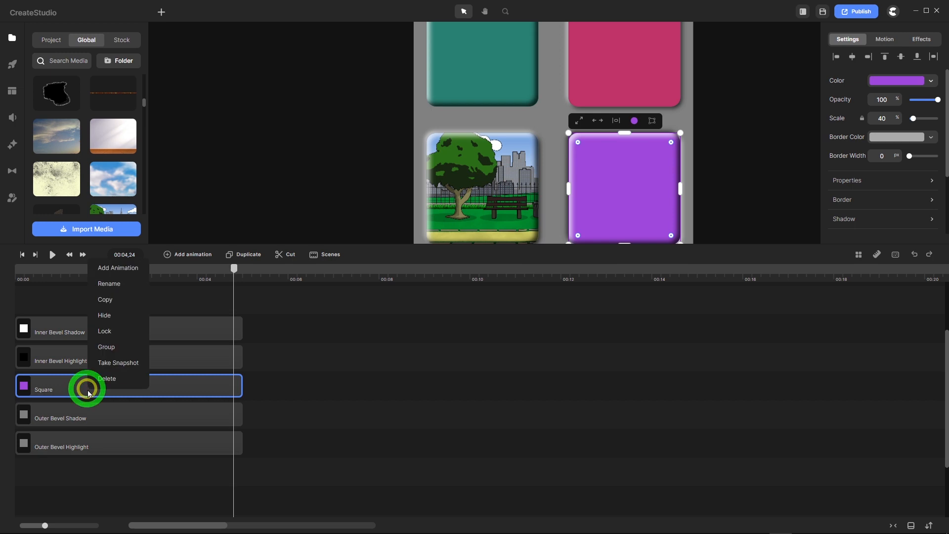
pyautogui.click(109, 284)
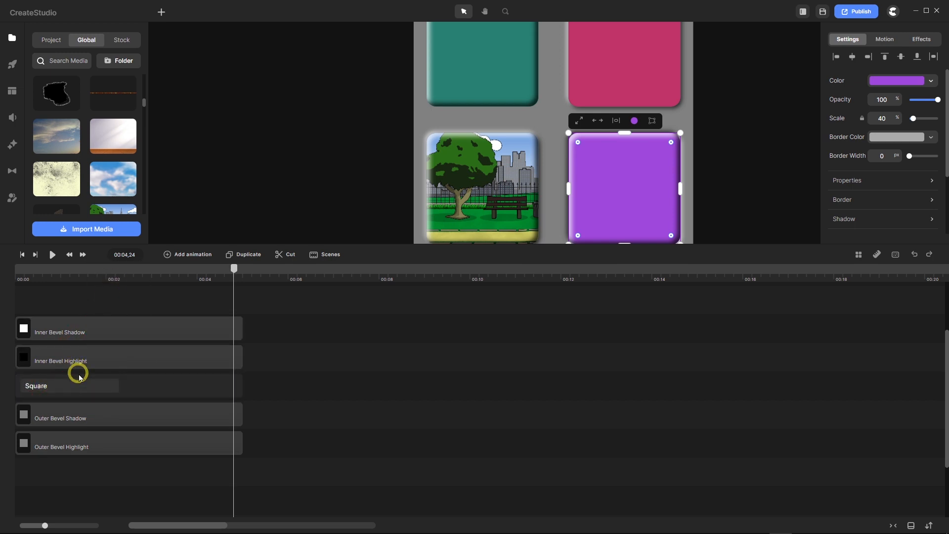
pyautogui.write('TM')
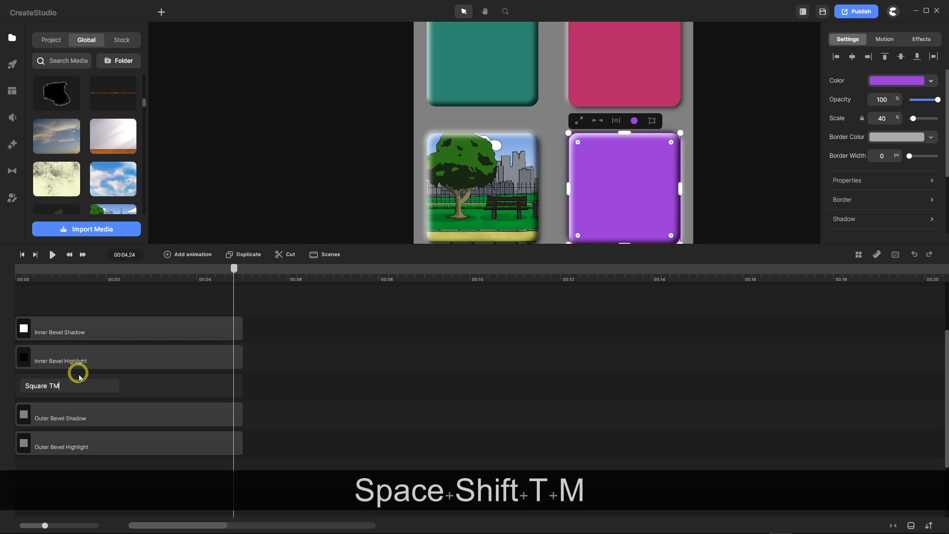
pyautogui.press('Return')
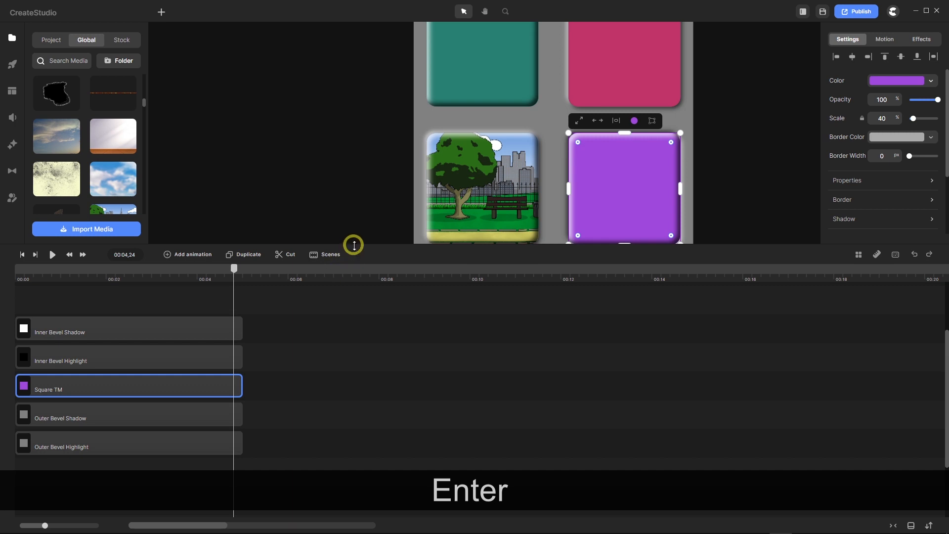
# Switch to Affinity Designer and compare the blue rounded rectangle's Inner, Outer and Emboss bevel types.
pyautogui.moveTo(354, 243); pyautogui.dragTo(366, 282)
pyautogui.click(352, 372)
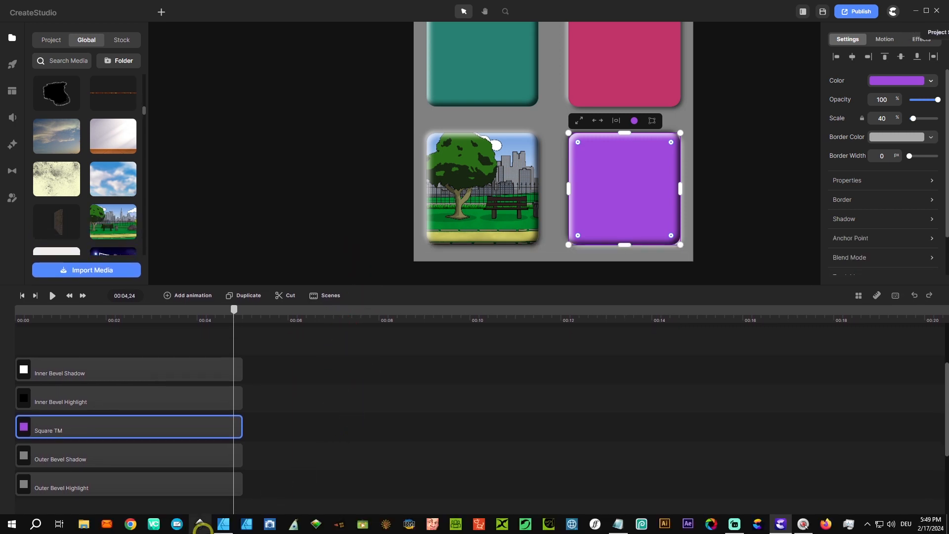
pyautogui.moveTo(221, 523)
pyautogui.click(211, 491)
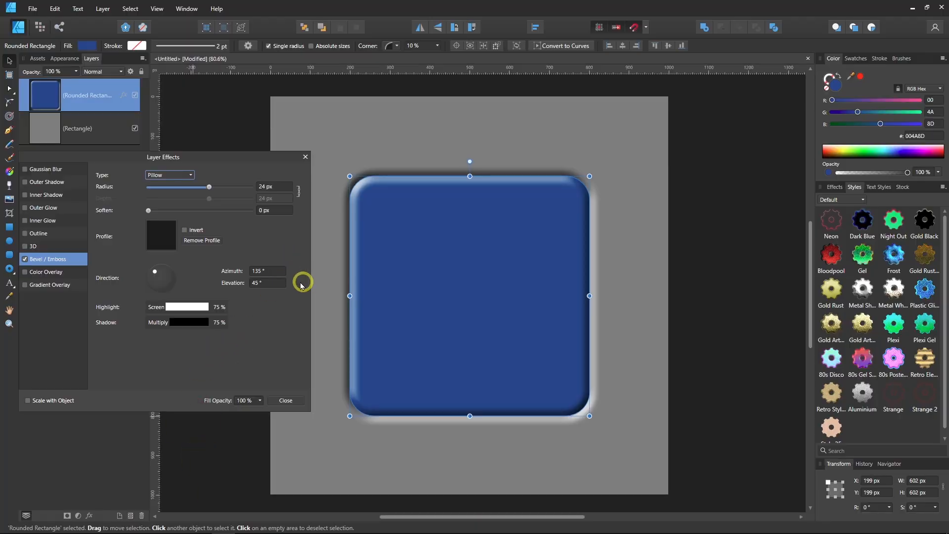
pyautogui.click(190, 175)
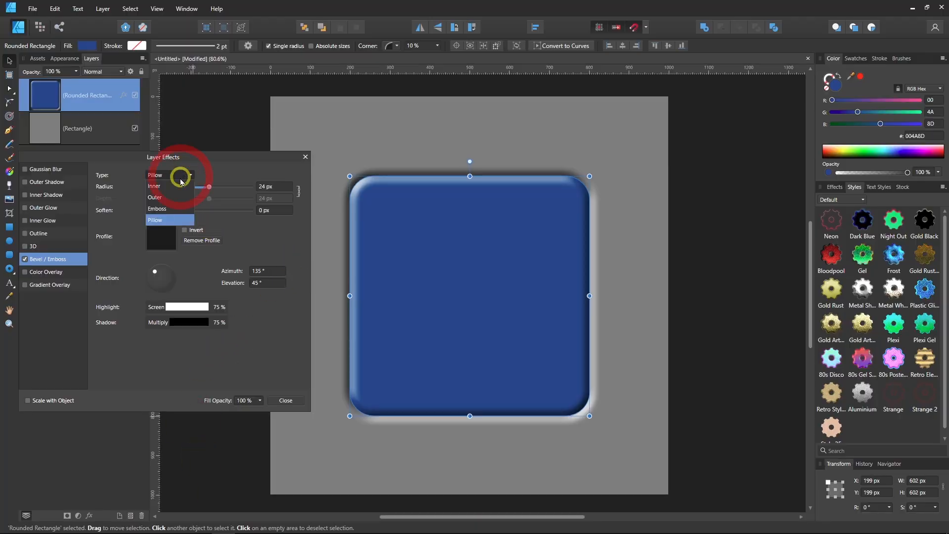
pyautogui.click(167, 186)
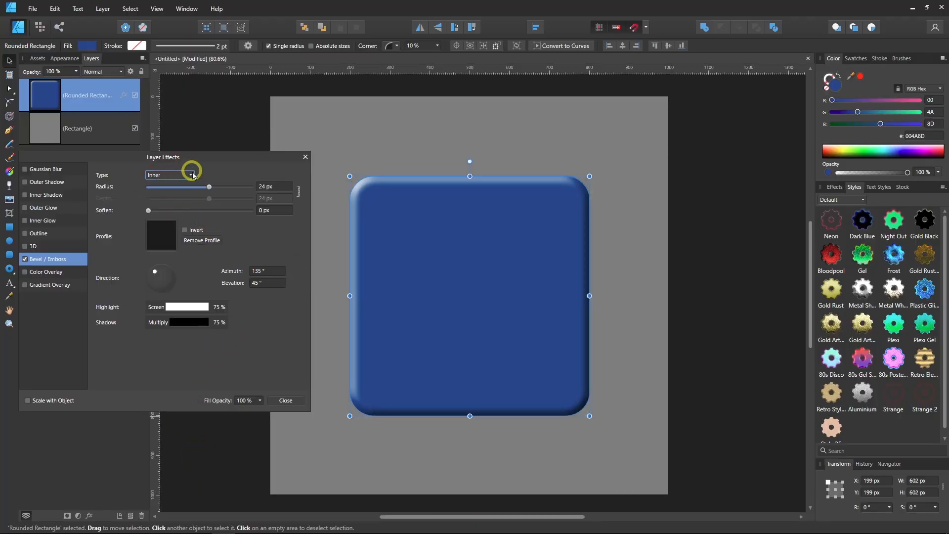
pyautogui.click(190, 173)
pyautogui.click(174, 199)
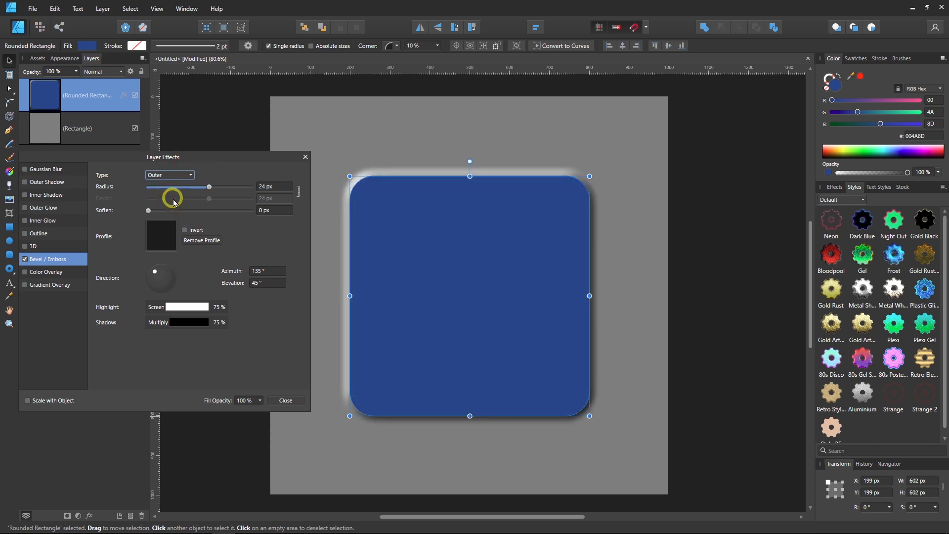
pyautogui.click(191, 176)
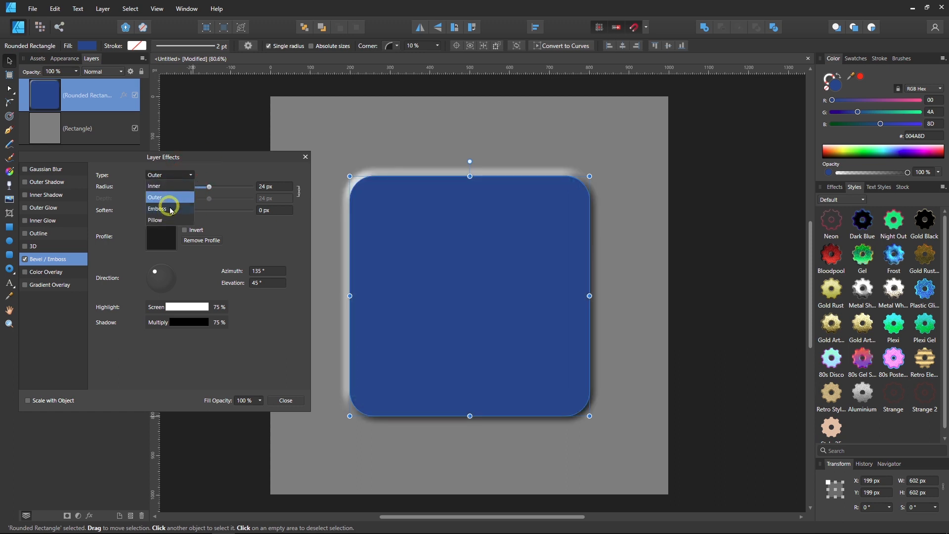
pyautogui.click(171, 209)
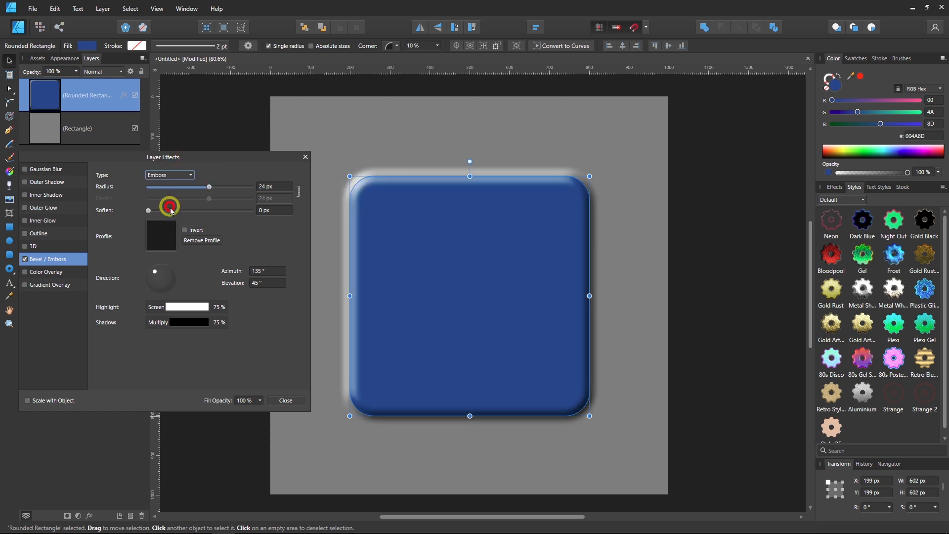
# Examine the embossed rectangle's corner up close, and set its bevel type back to Pillow.
pyautogui.click(689, 317)
pyautogui.scroll(4, 362, 184)
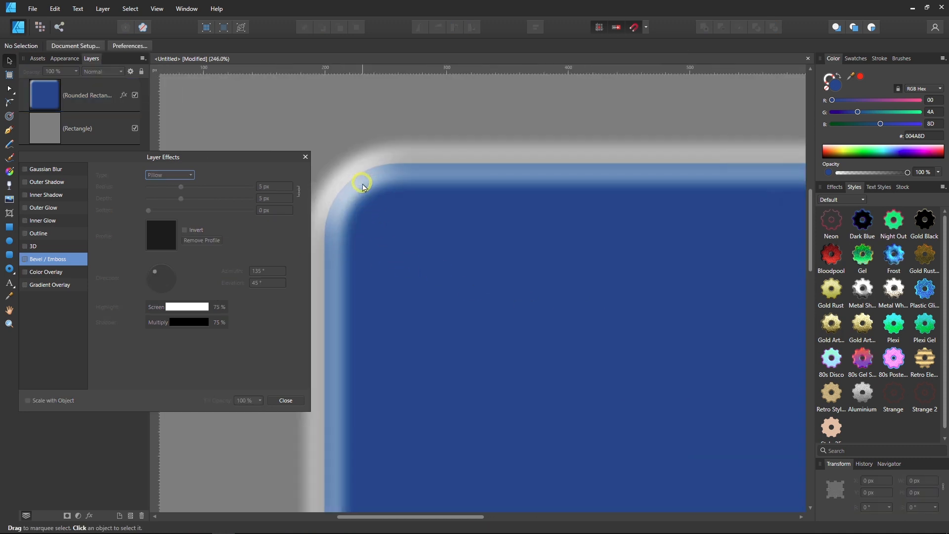
pyautogui.scroll(-4, 394, 187)
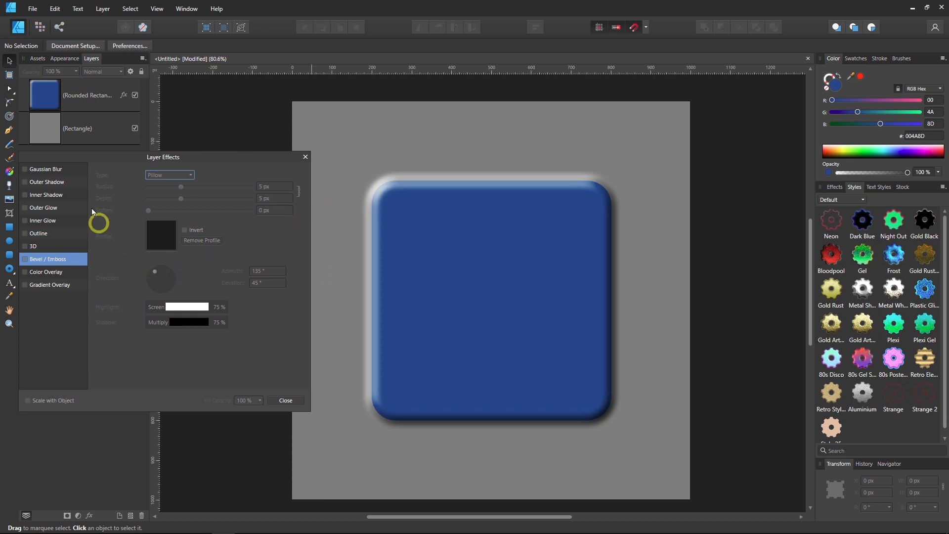
pyautogui.click(50, 96)
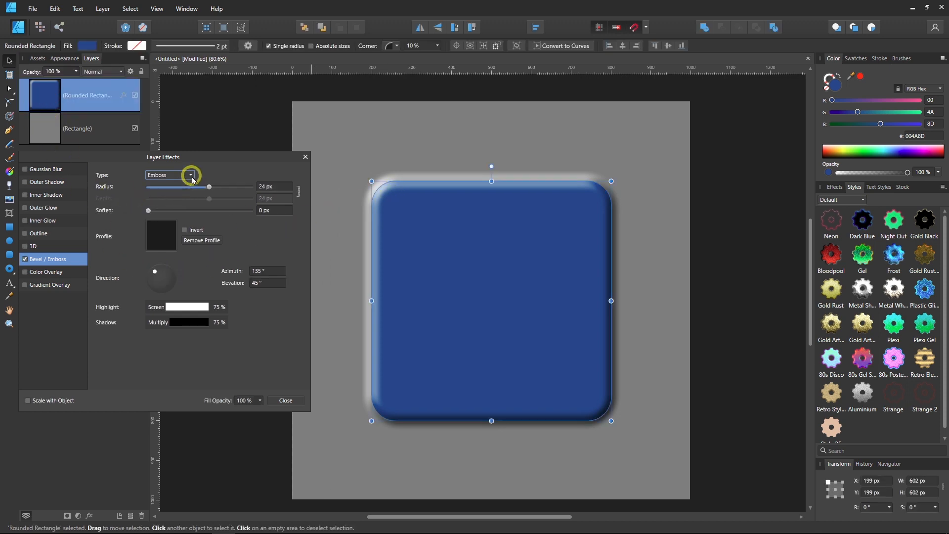
pyautogui.click(191, 176)
pyautogui.click(157, 219)
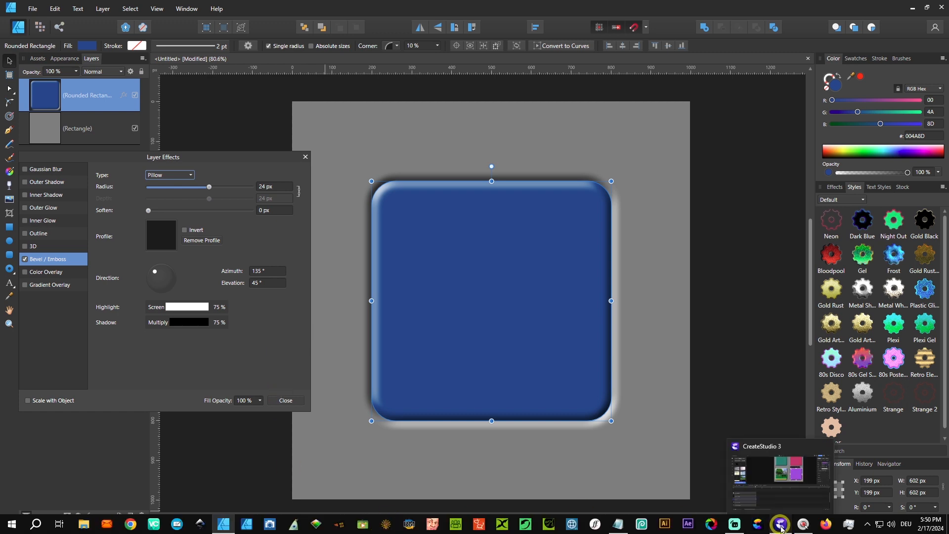
# Switch back to CreateStudio and add an empty track directly below the Square TM layer.
pyautogui.click(780, 525)
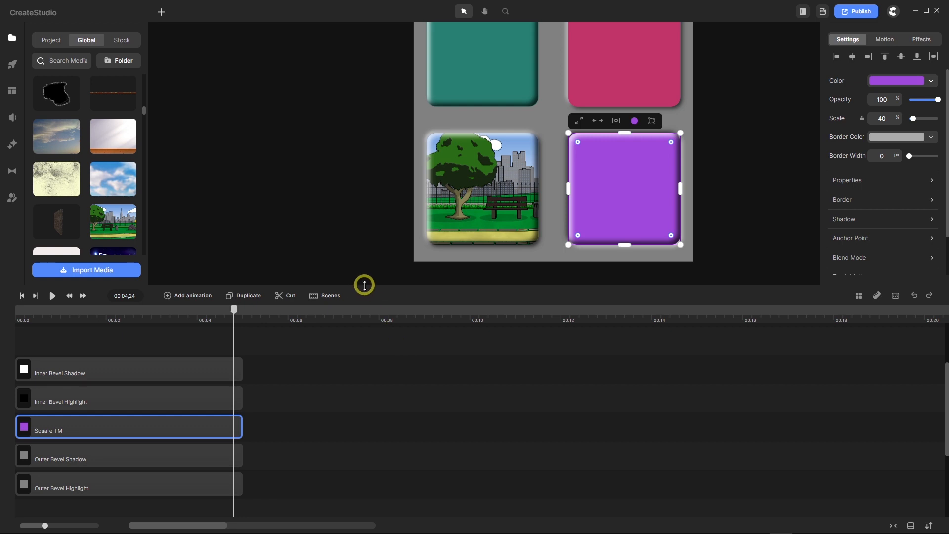
pyautogui.moveTo(365, 285); pyautogui.dragTo(371, 360)
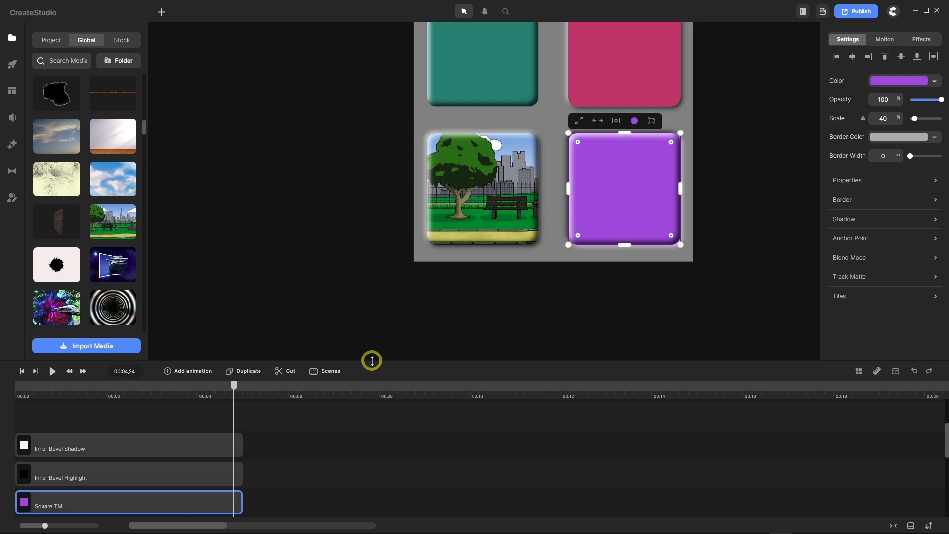
pyautogui.press('f')
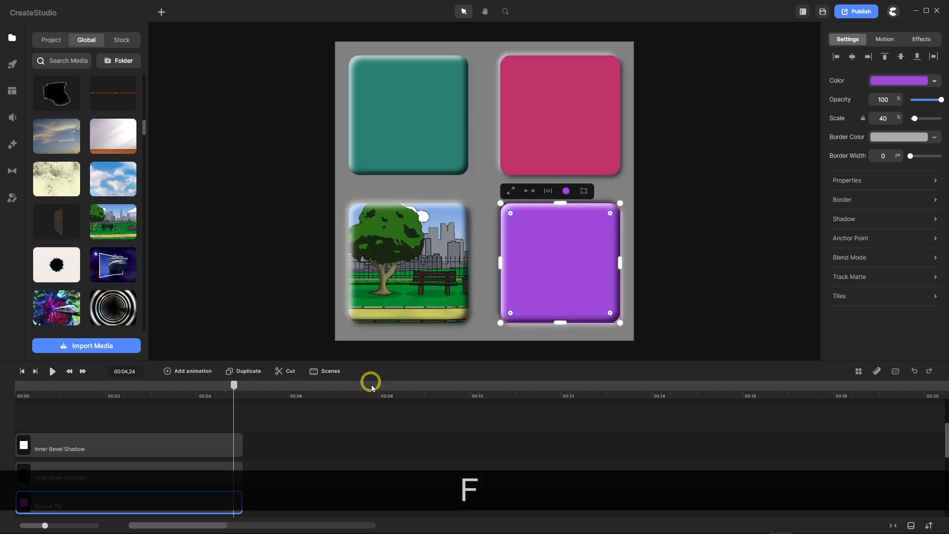
pyautogui.scroll(-1, 355, 440)
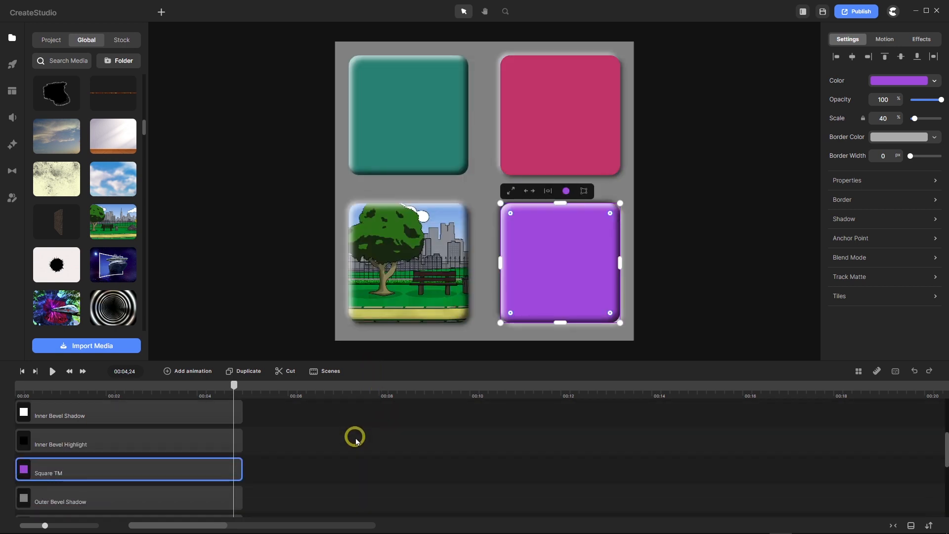
pyautogui.scroll(-1, 355, 438)
pyautogui.rightClick(262, 439)
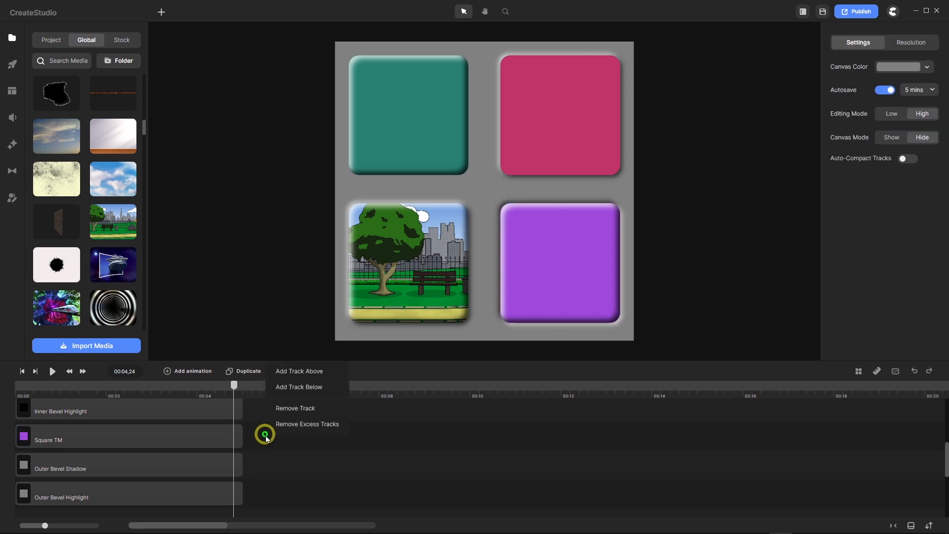
pyautogui.click(284, 391)
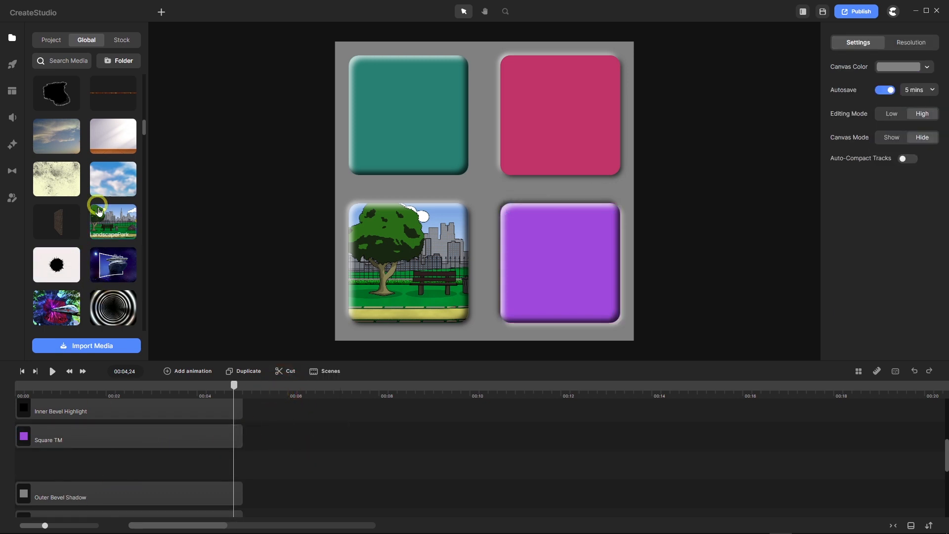
# Place the project's blue Light Tunnel video on the empty track and scale it to about 42%, centred over the purple square.
pyautogui.click(58, 47)
pyautogui.moveTo(114, 97); pyautogui.dragTo(30, 478)
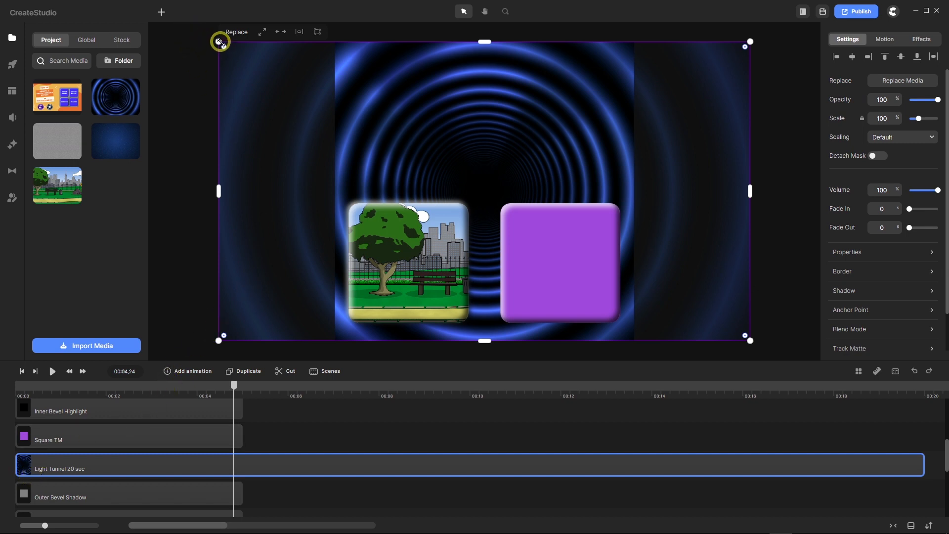
pyautogui.moveTo(219, 41); pyautogui.dragTo(468, 183)
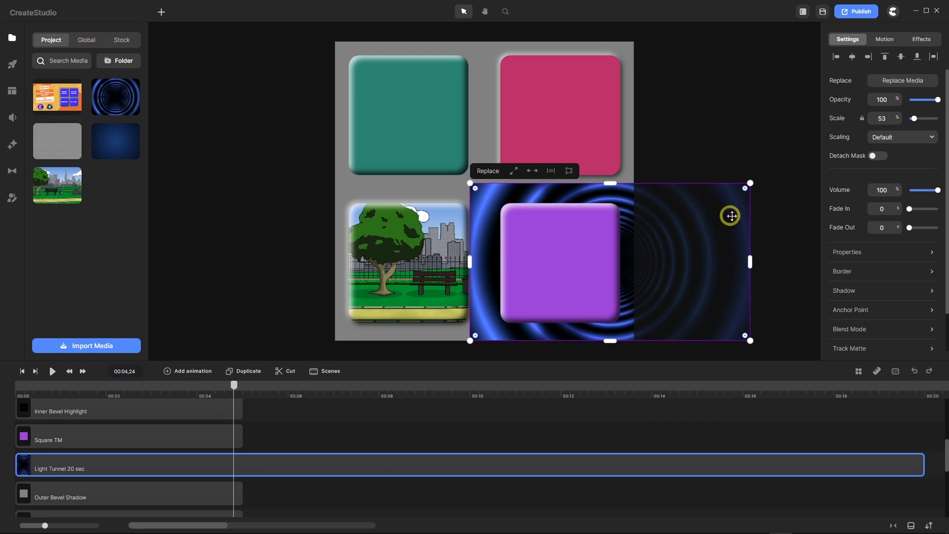
pyautogui.moveTo(749, 181); pyautogui.dragTo(628, 237)
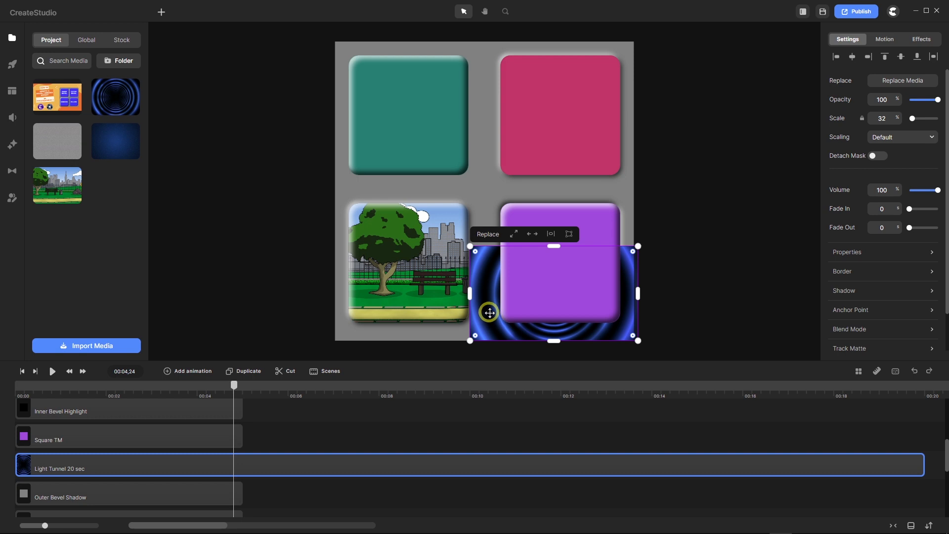
pyautogui.moveTo(489, 312); pyautogui.dragTo(497, 282)
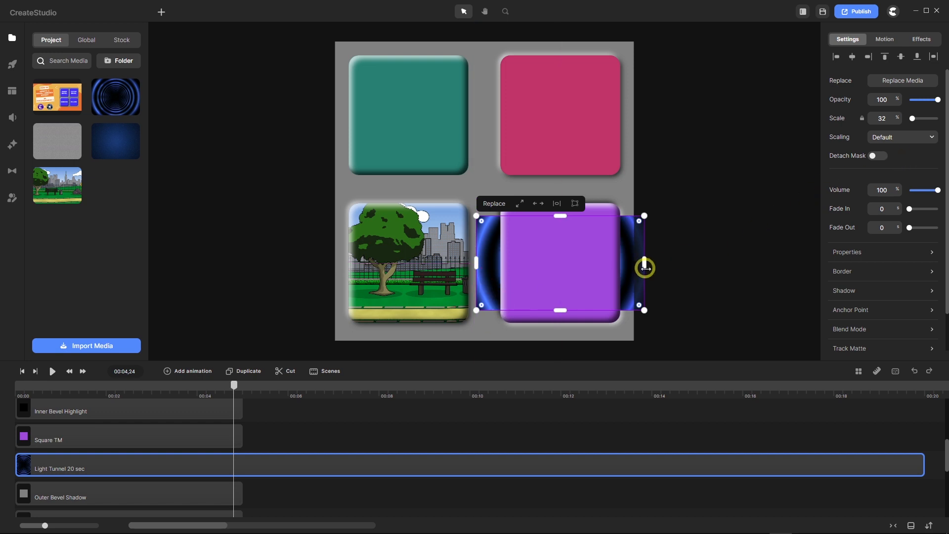
pyautogui.press('alt')
pyautogui.moveTo(477, 310); pyautogui.dragTo(458, 335)
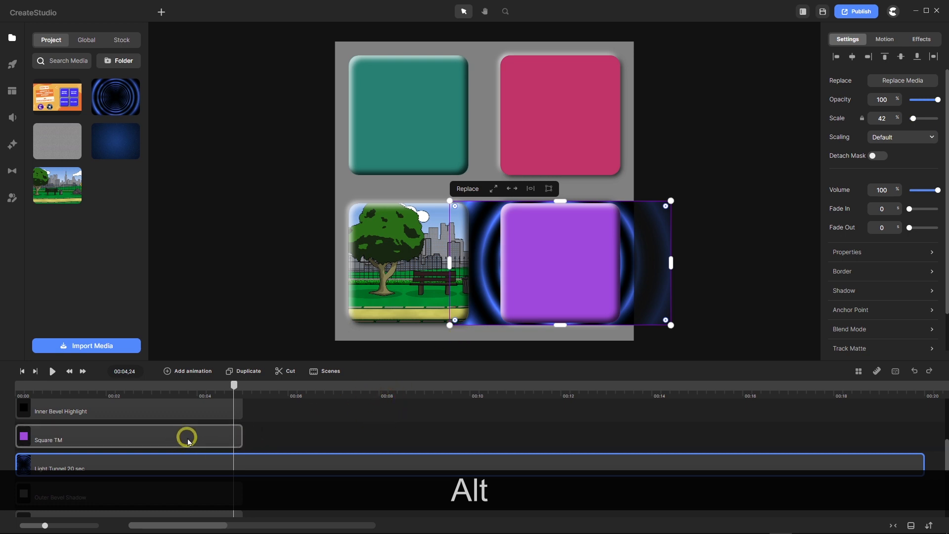
# Trim the Light Tunnel clip to the end of the Square TM layer and give it an Alpha track matte using Square TM.
pyautogui.moveTo(921, 452); pyautogui.dragTo(246, 444)
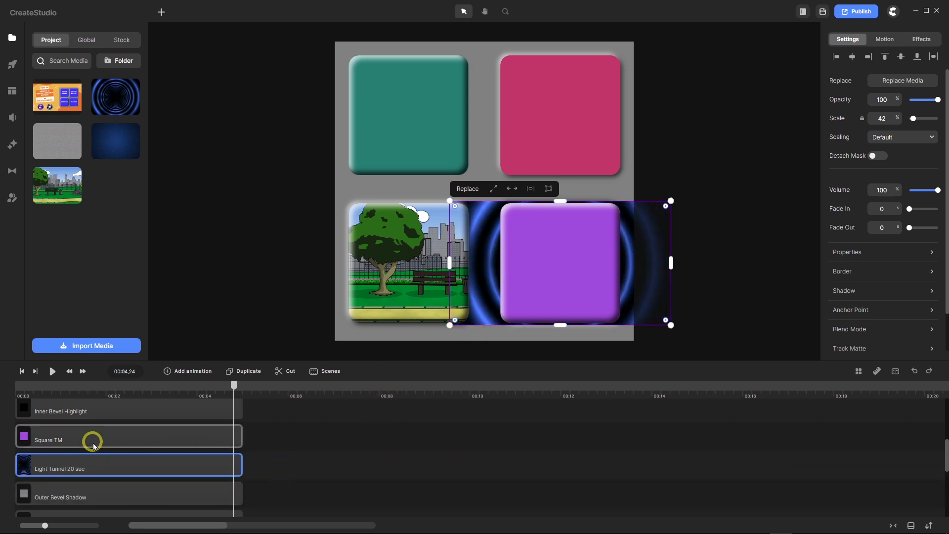
pyautogui.scroll(-1, 936, 289)
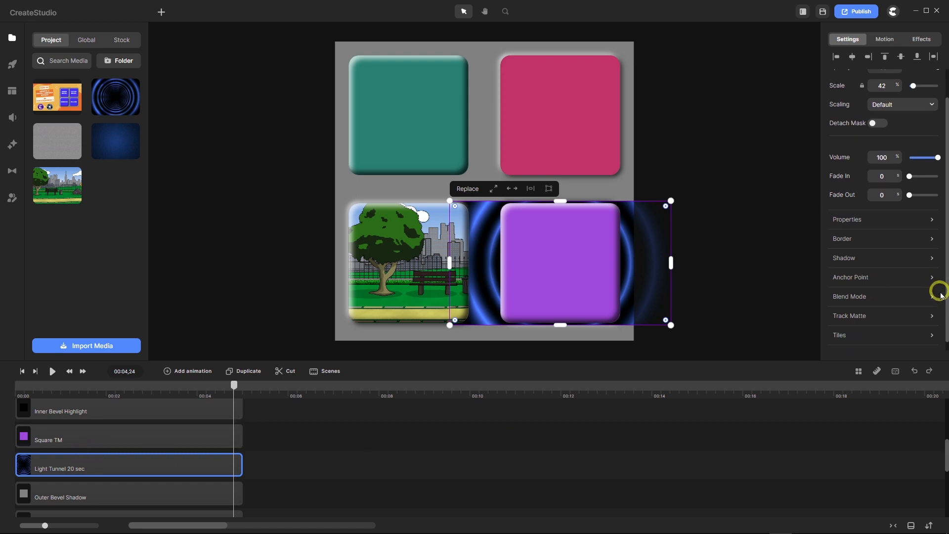
pyautogui.click(932, 317)
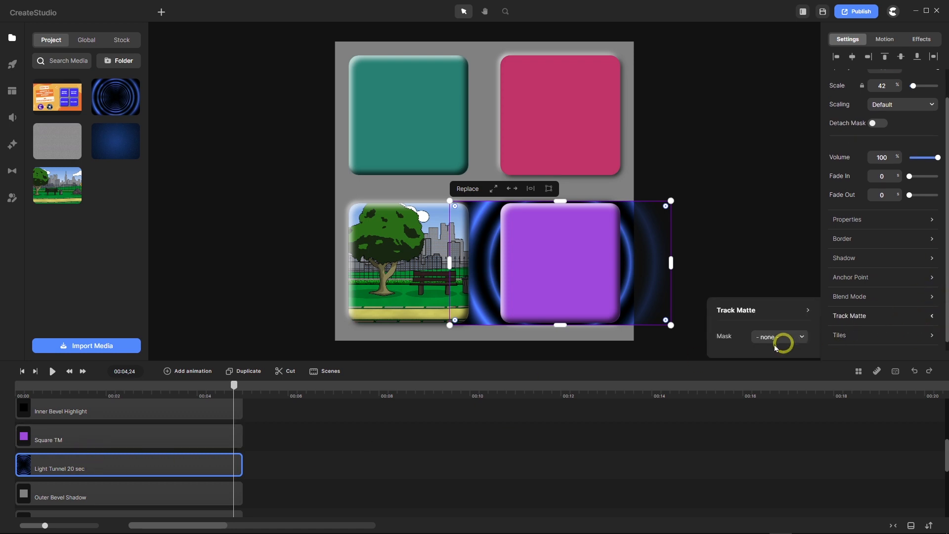
pyautogui.click(804, 337)
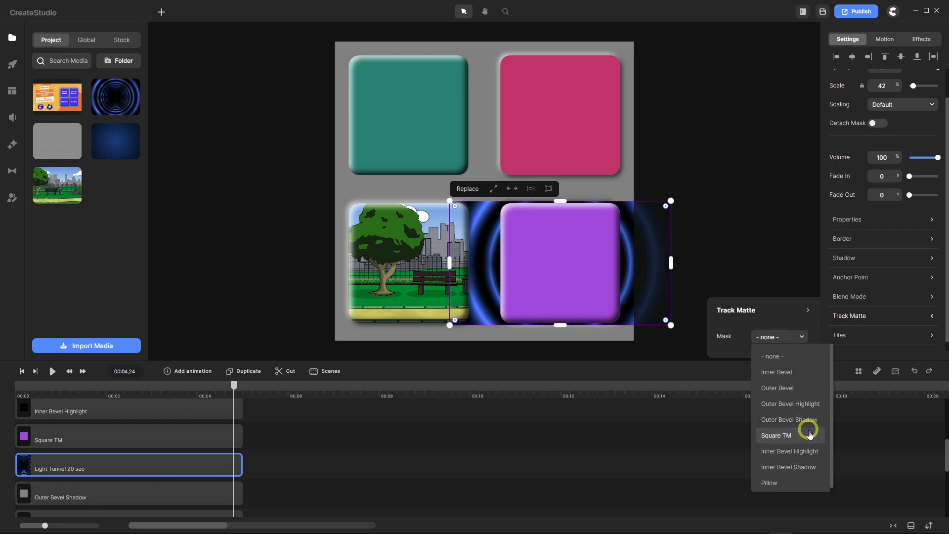
pyautogui.click(779, 437)
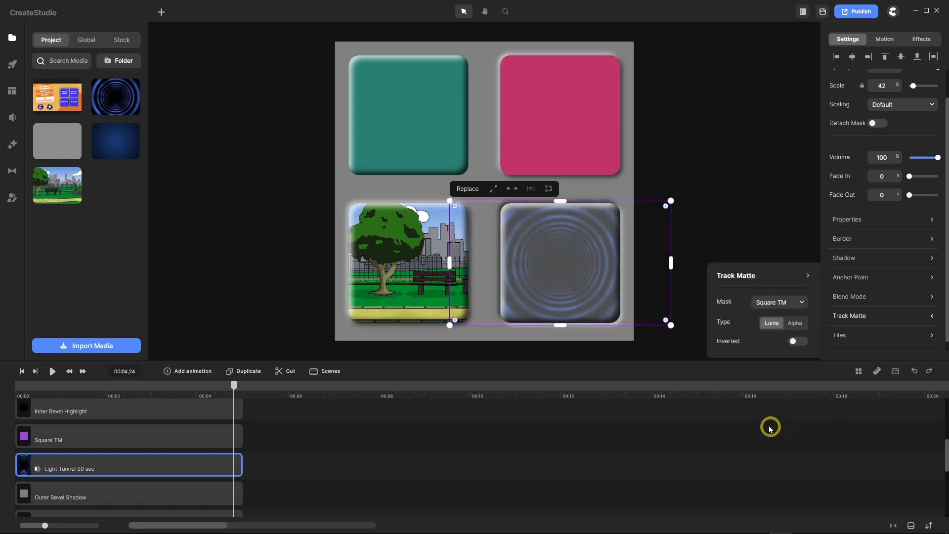
pyautogui.click(796, 323)
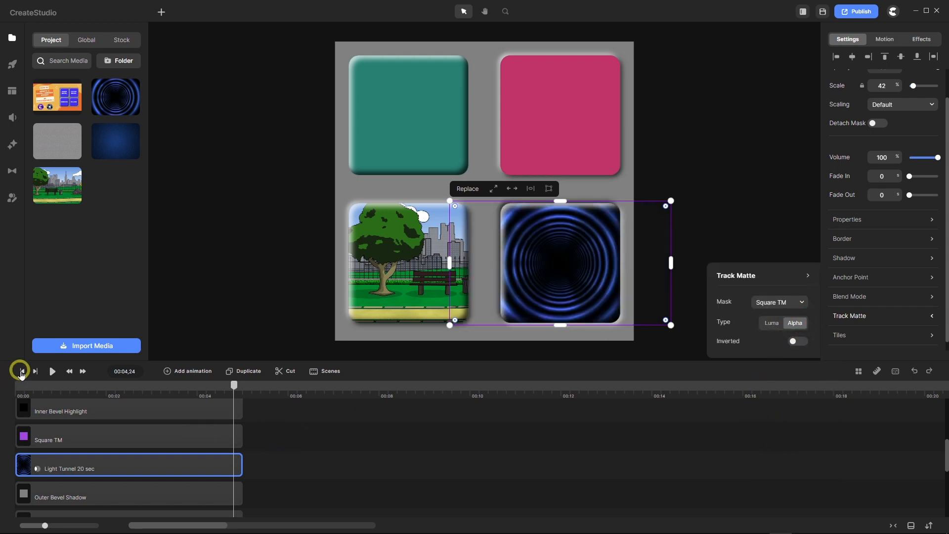
# Play the animation from the start to check the light tunnel inside the pillow-bevel square.
pyautogui.click(21, 372)
pyautogui.click(51, 372)
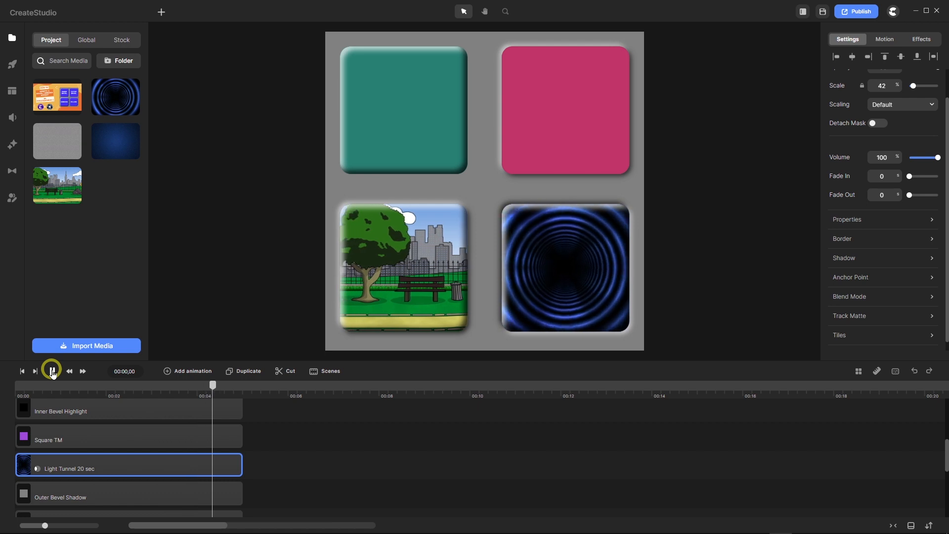
pyautogui.click(53, 372)
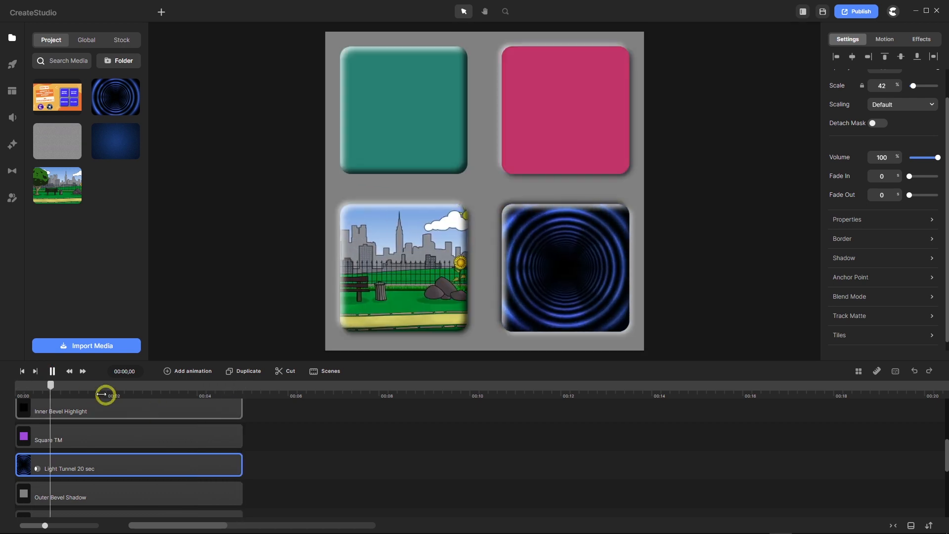
pyautogui.click(52, 372)
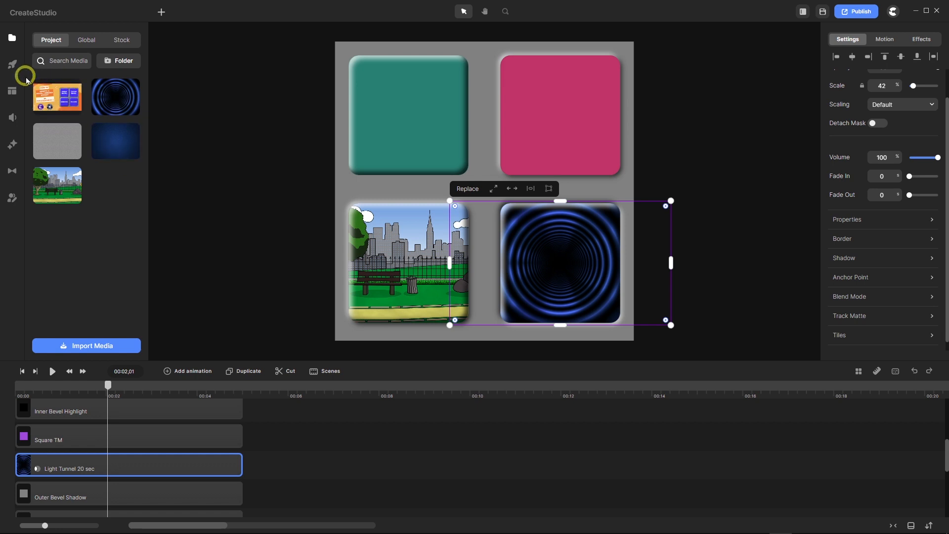
# Replace the Light Tunnel media with the red floating-hearts video from the global library and trim it to the other layers' length.
pyautogui.click(86, 41)
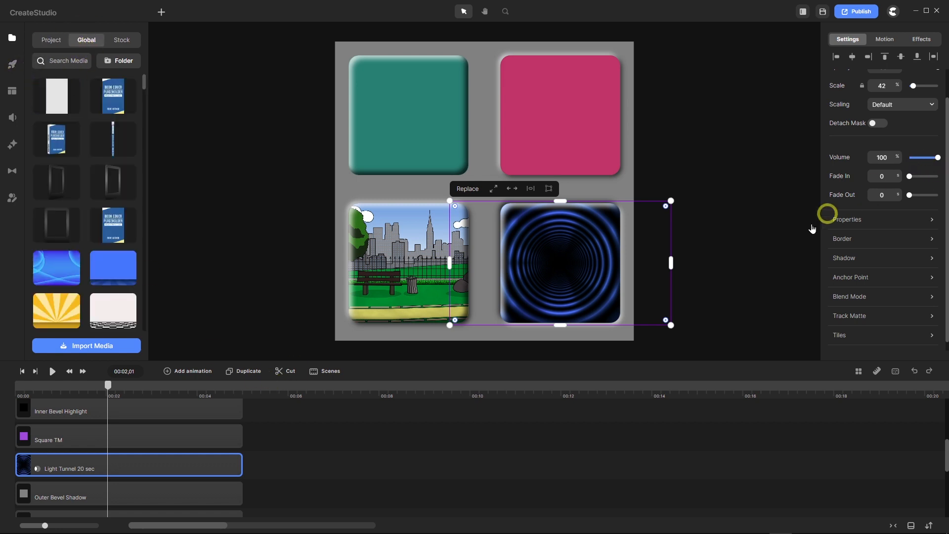
pyautogui.scroll(2, 900, 242)
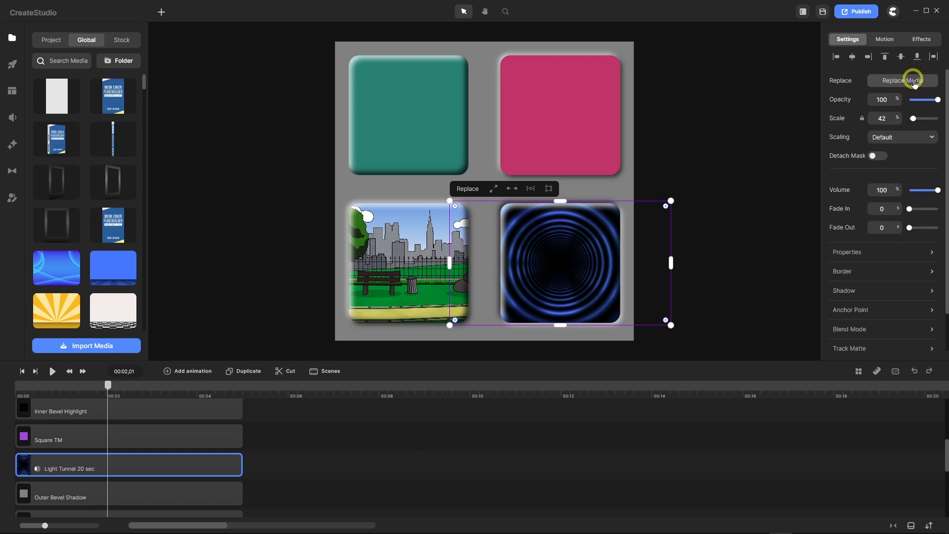
pyautogui.click(914, 81)
pyautogui.click(81, 40)
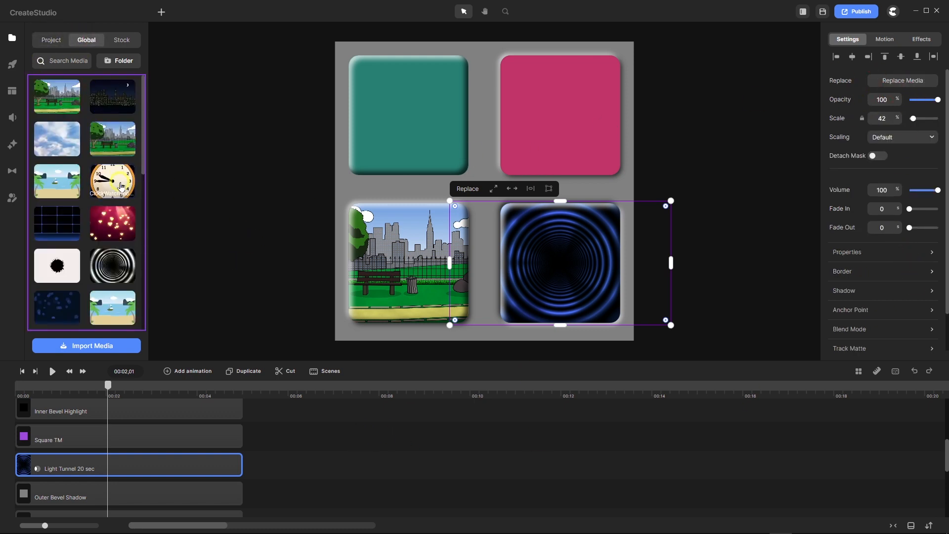
pyautogui.click(110, 225)
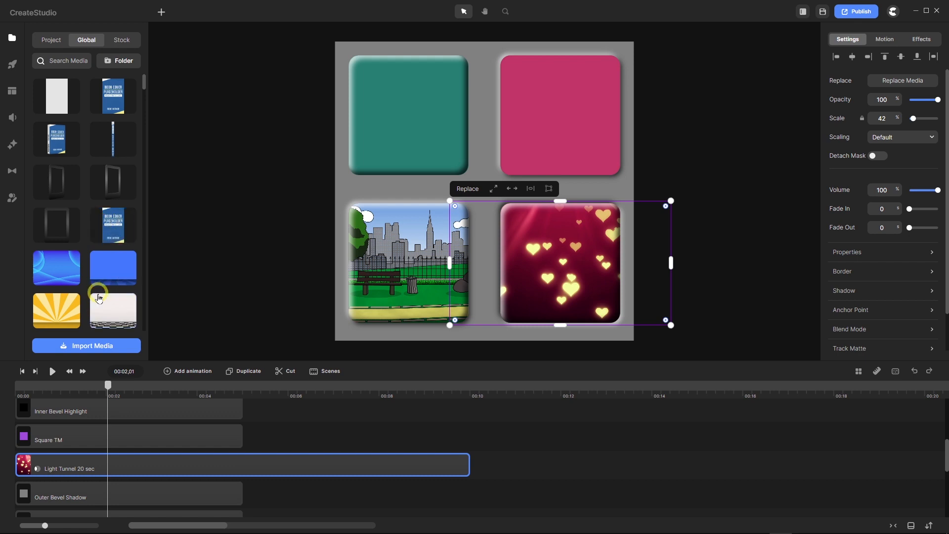
pyautogui.moveTo(426, 460); pyautogui.dragTo(241, 455)
# Play the timeline from the start and scrub through it to review the hearts and park animations inside their bevelled squares.
pyautogui.moveTo(107, 386); pyautogui.dragTo(7, 381)
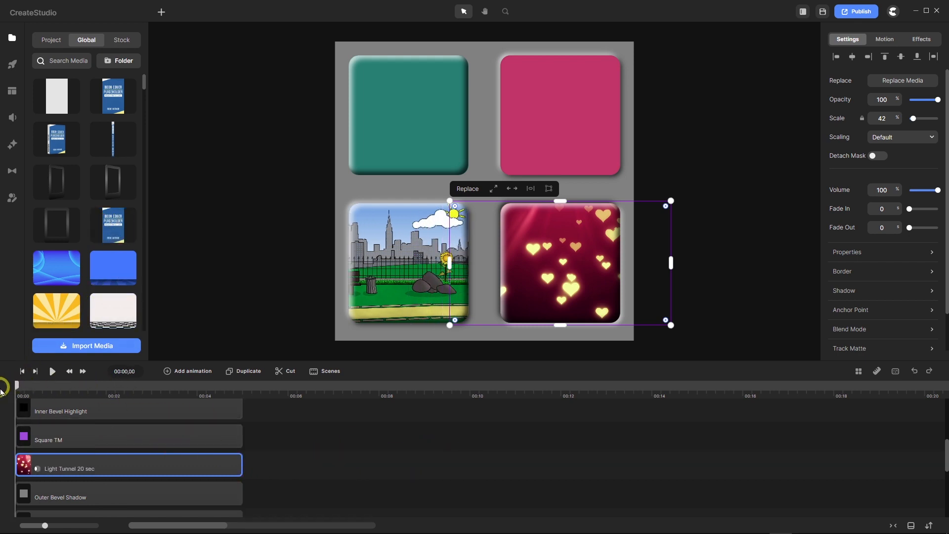
pyautogui.click(53, 374)
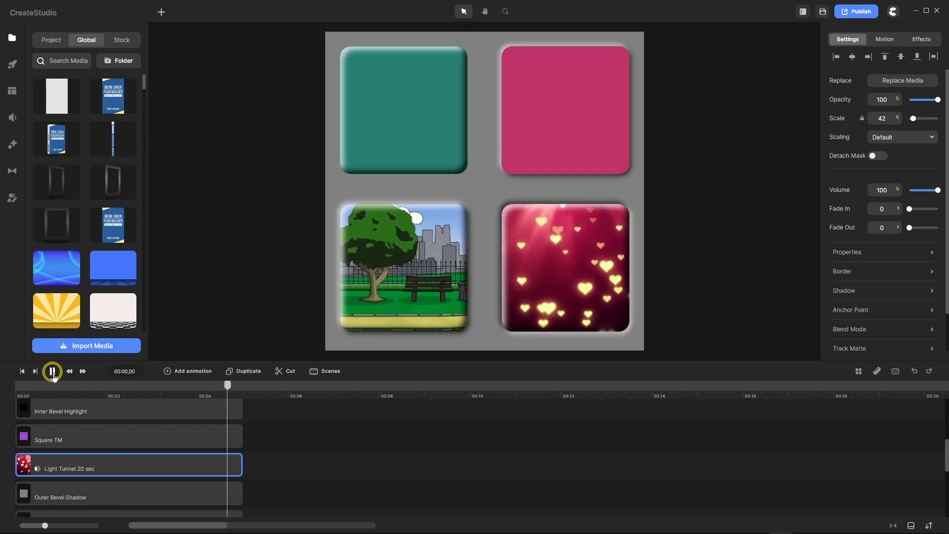
pyautogui.click(52, 374)
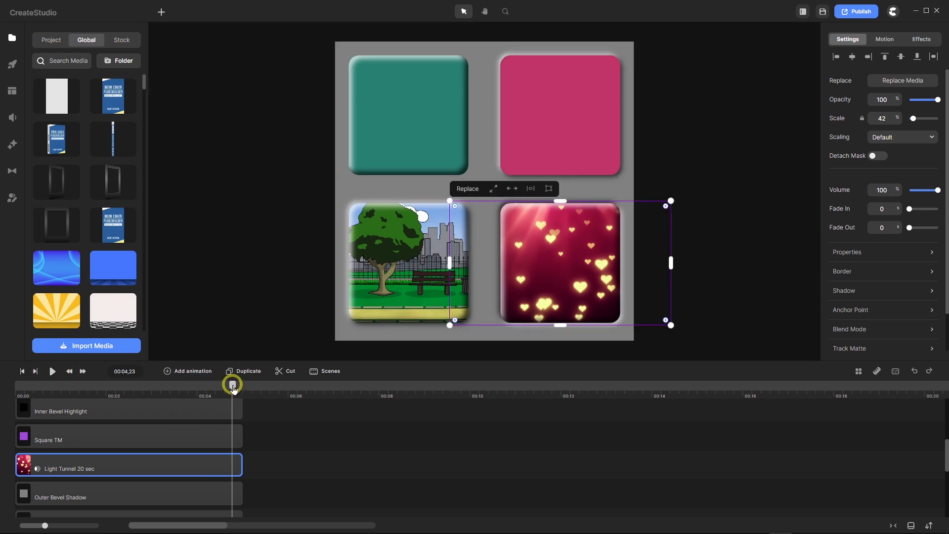
pyautogui.moveTo(232, 385); pyautogui.dragTo(91, 387)
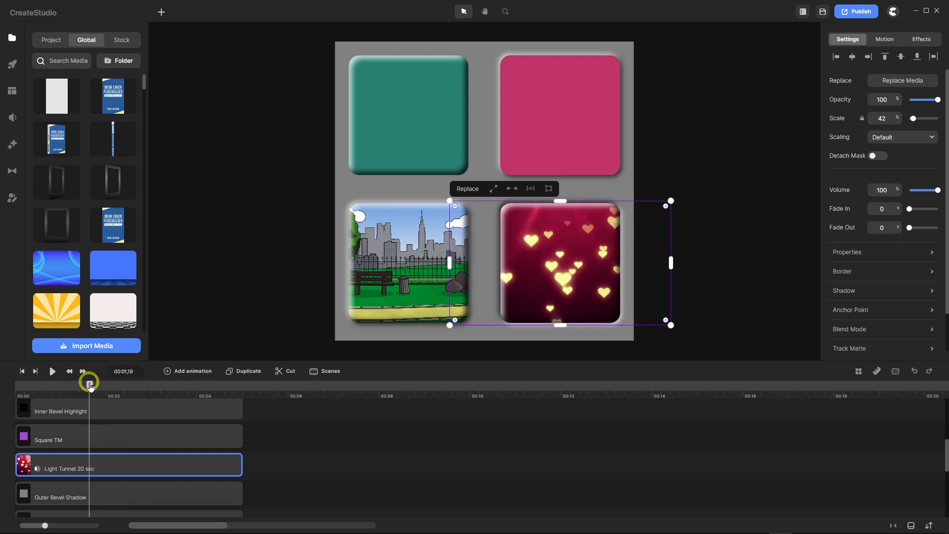
pyautogui.moveTo(89, 389); pyautogui.dragTo(2, 391)
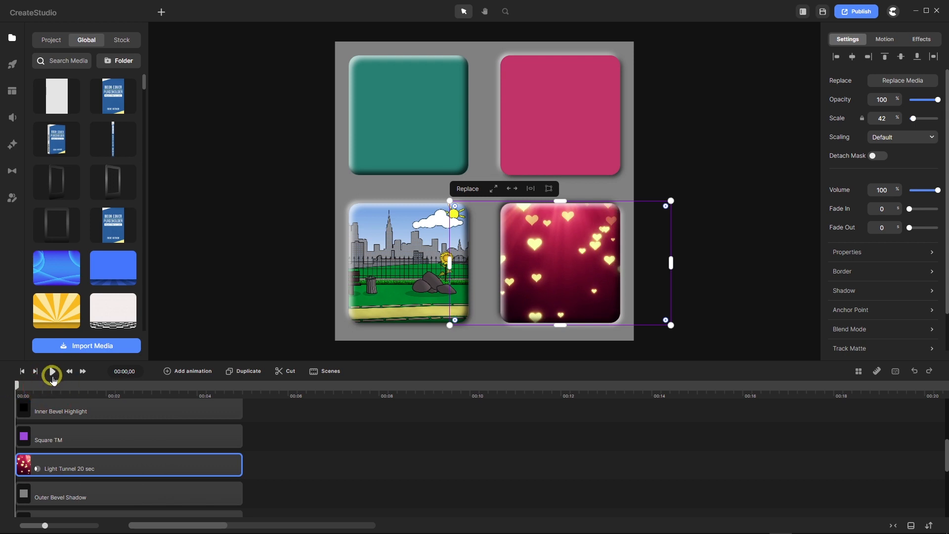
pyautogui.click(52, 372)
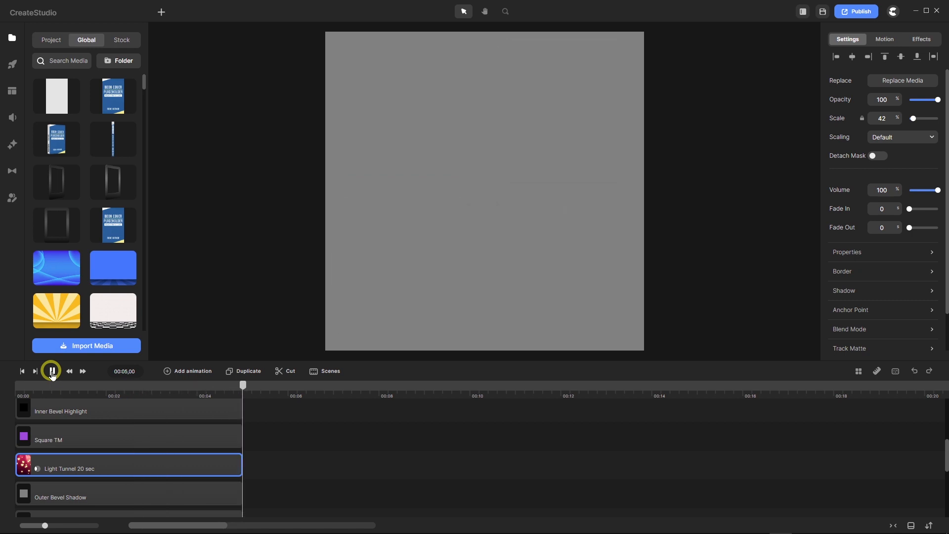
pyautogui.moveTo(248, 390); pyautogui.dragTo(166, 398)
pyautogui.click(244, 430)
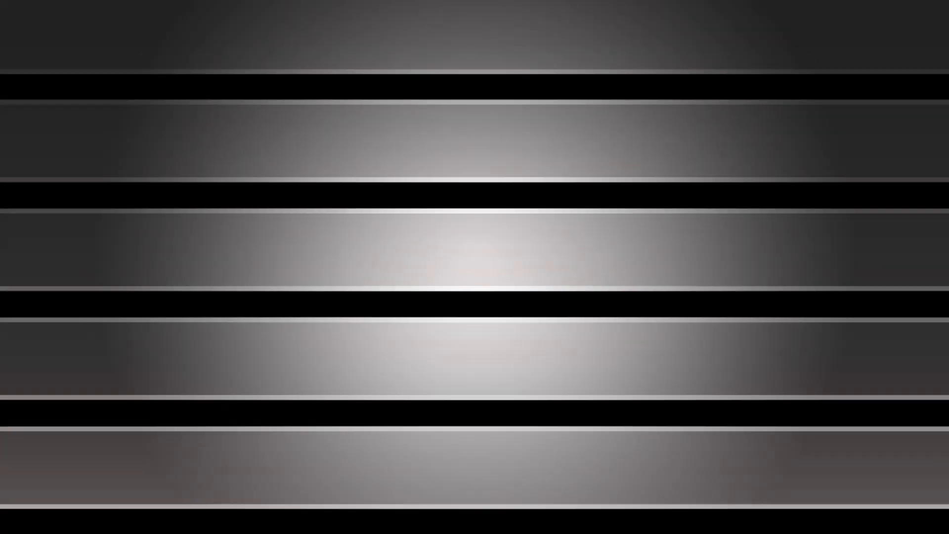